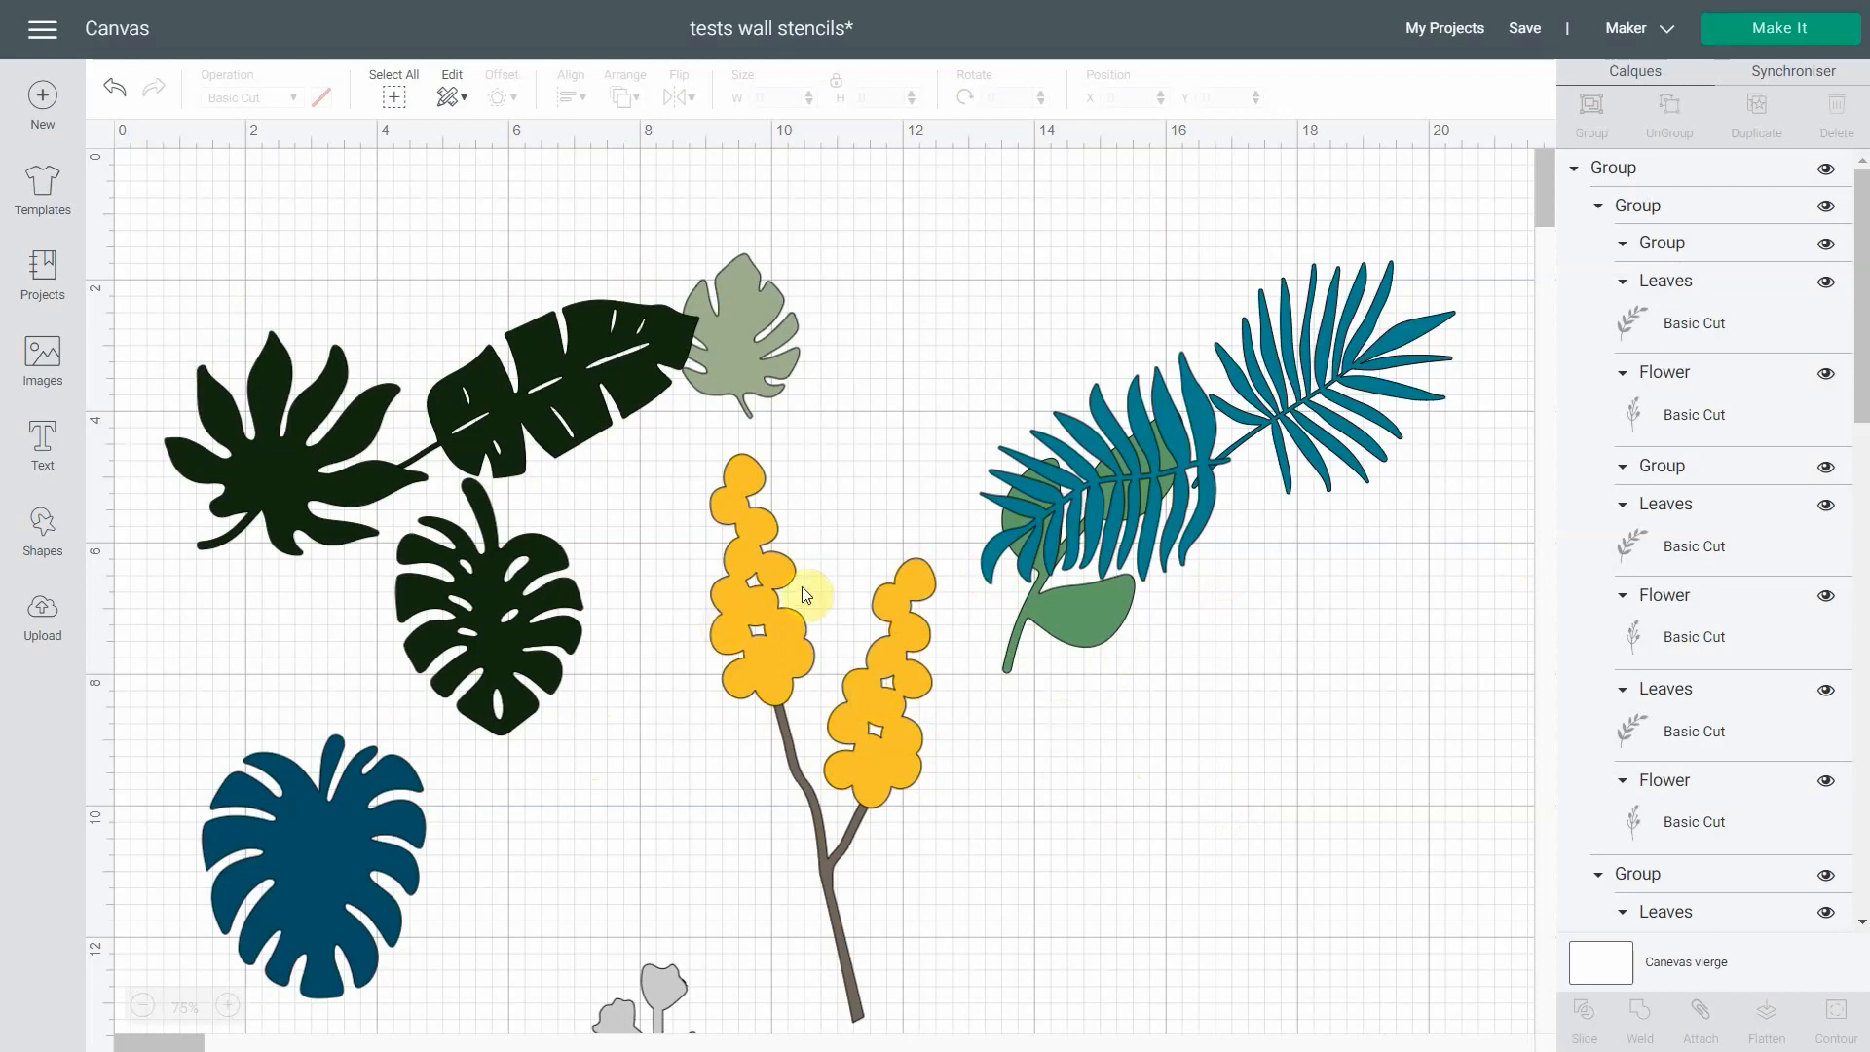
# - Search the image library for "leaves"
pyautogui.click(50, 374)
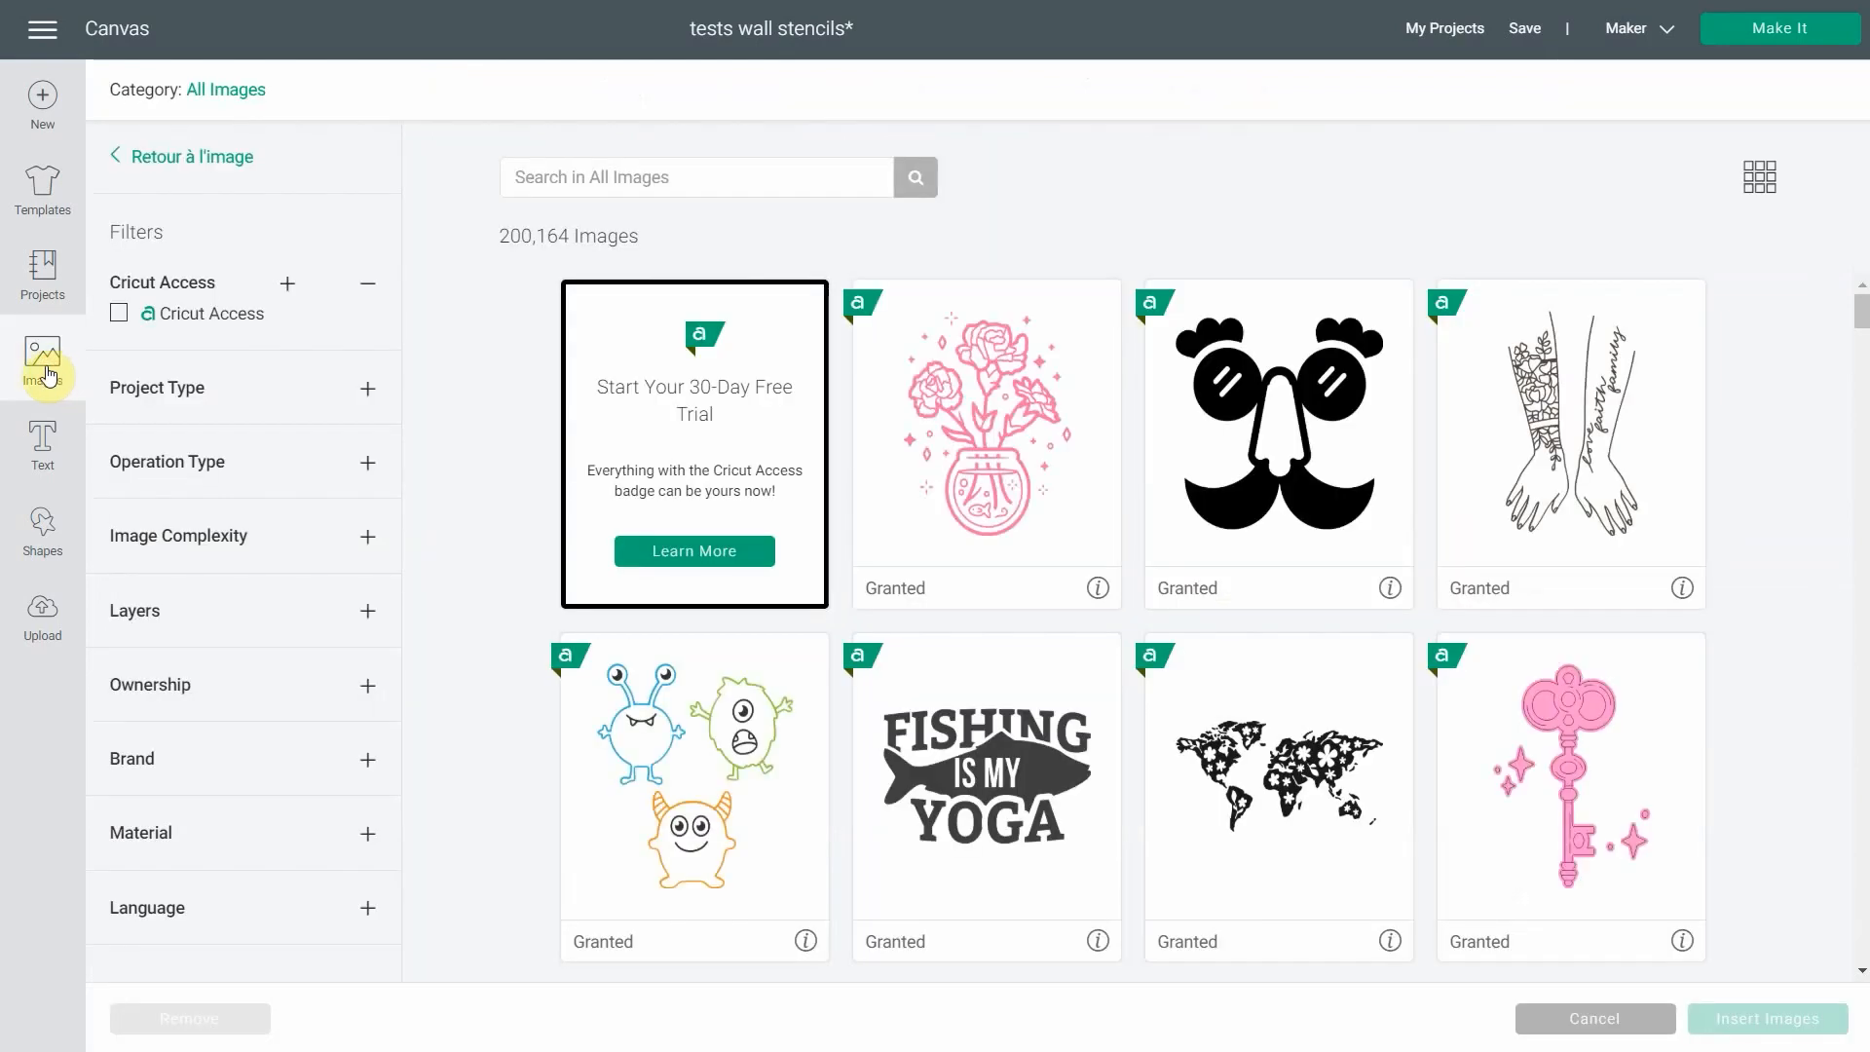
pyautogui.click(702, 176)
pyautogui.write('lea')
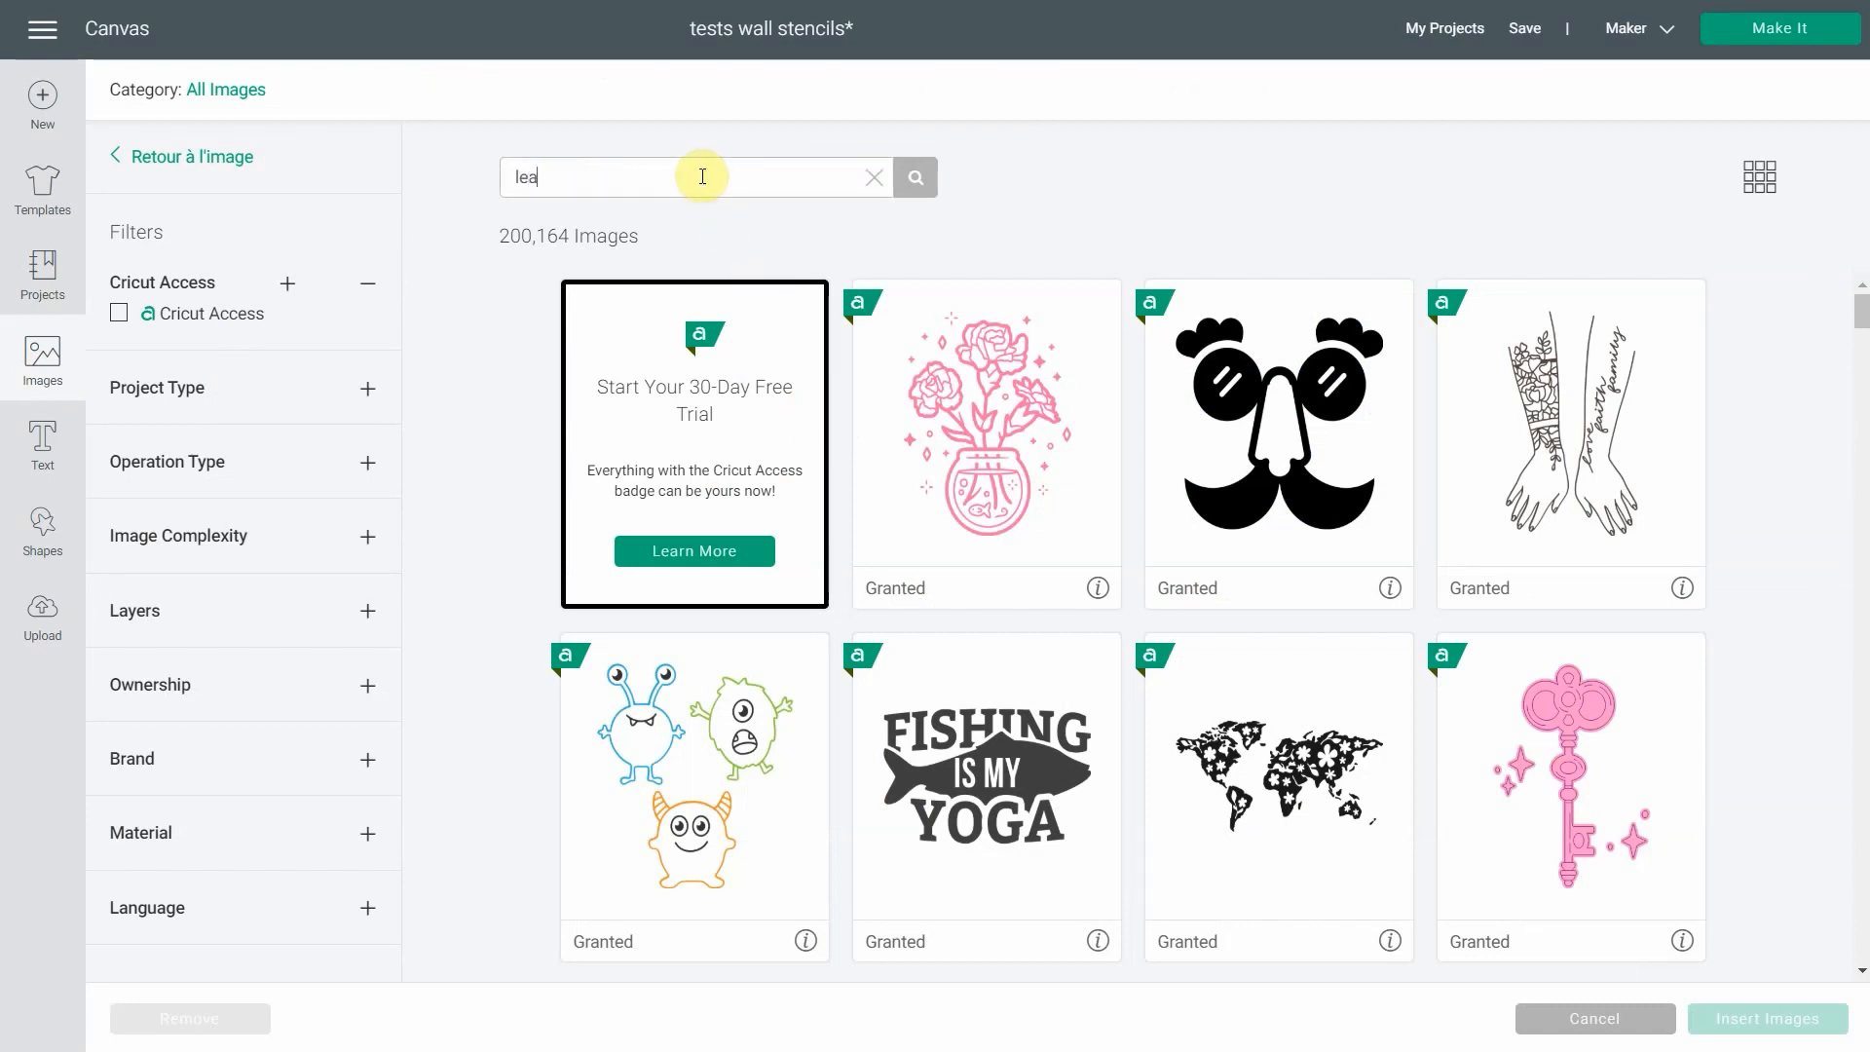
pyautogui.write('ves')
pyautogui.press('Return')
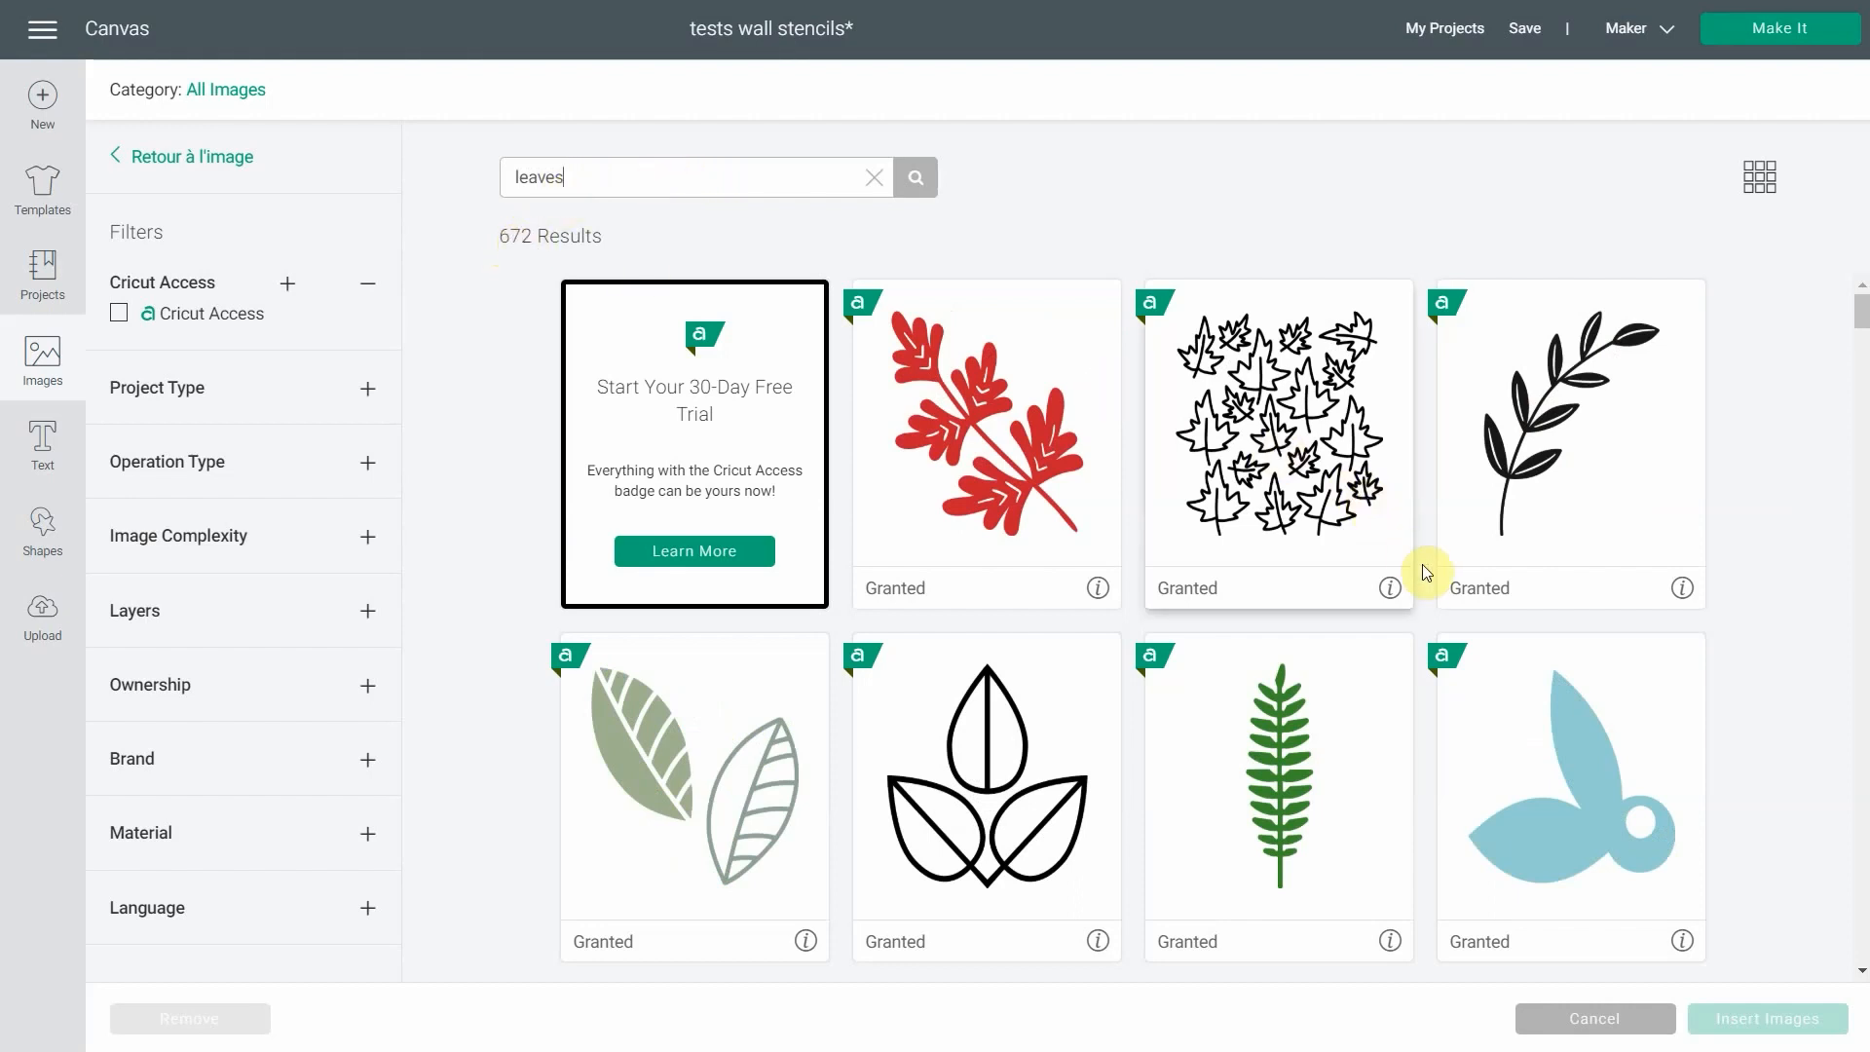
# - Look through the leaf images and open the image set that the black curved leaf branch belongs to
pyautogui.scroll(-2, 1429, 575)
pyautogui.scroll(-1, 1429, 575)
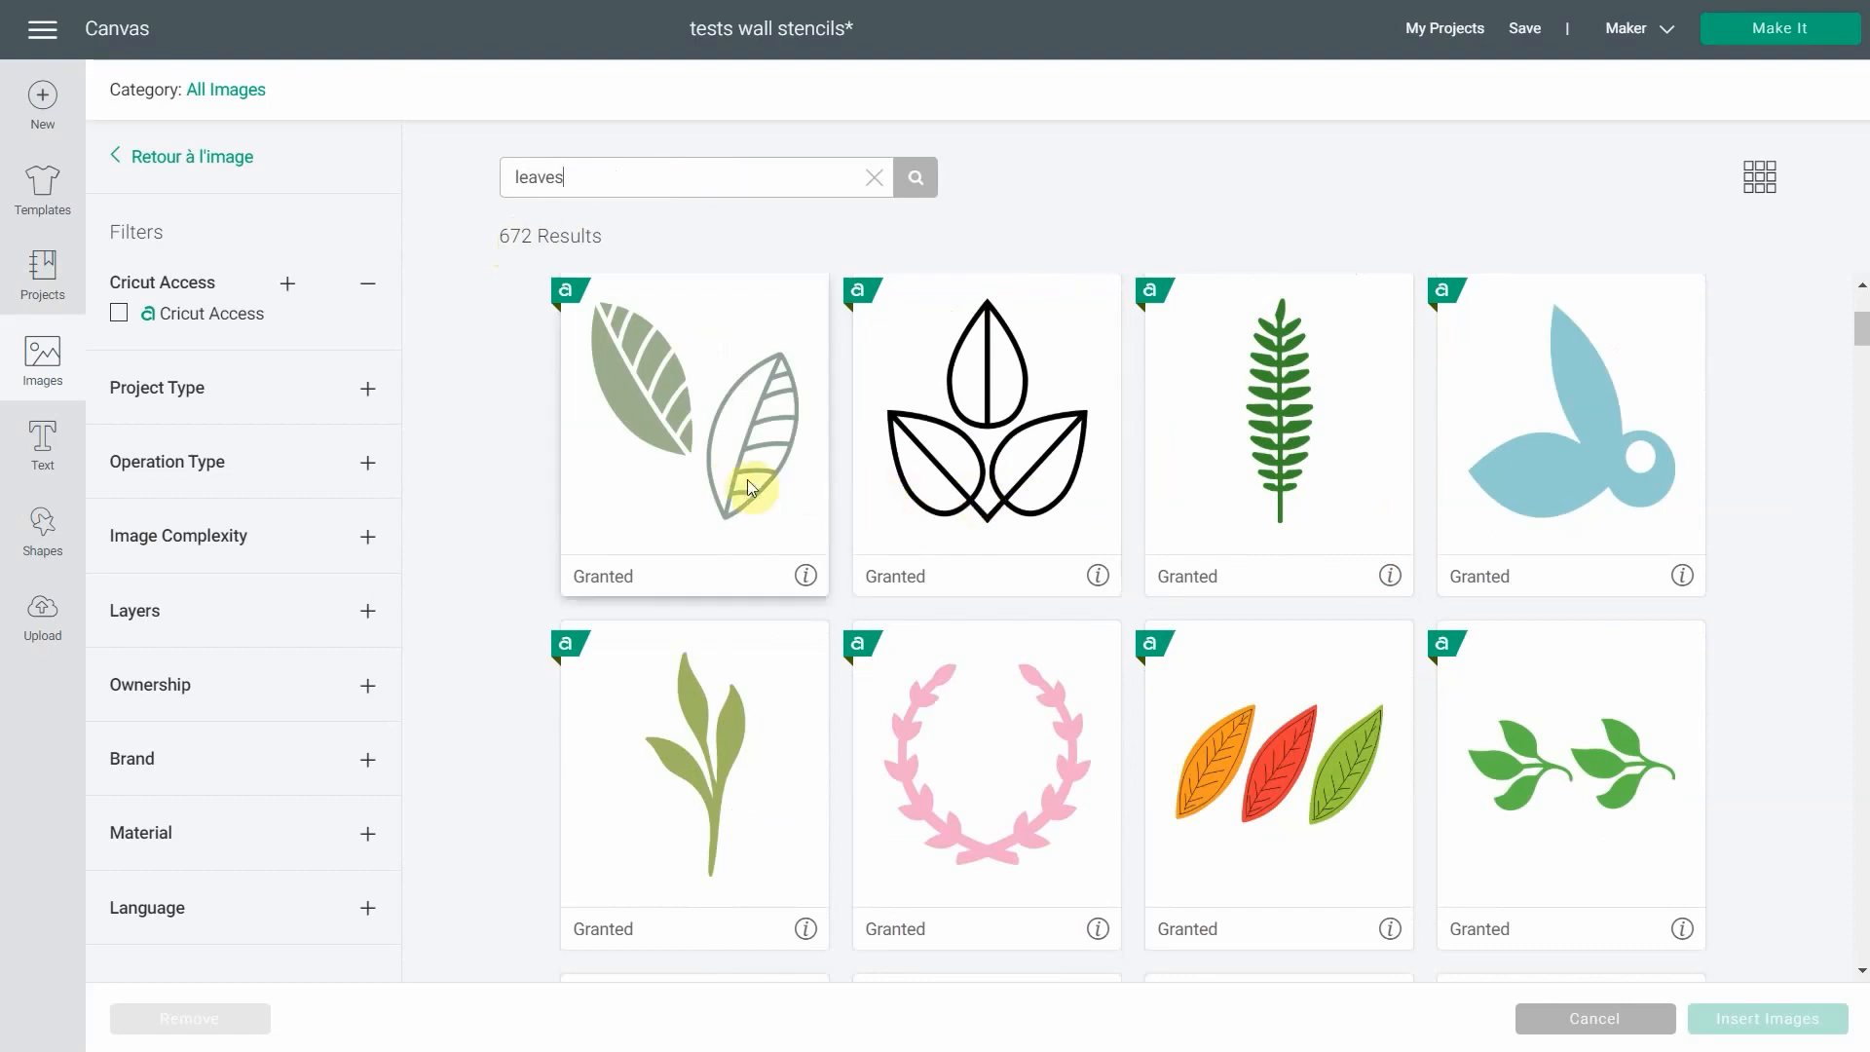
pyautogui.scroll(-2, 891, 635)
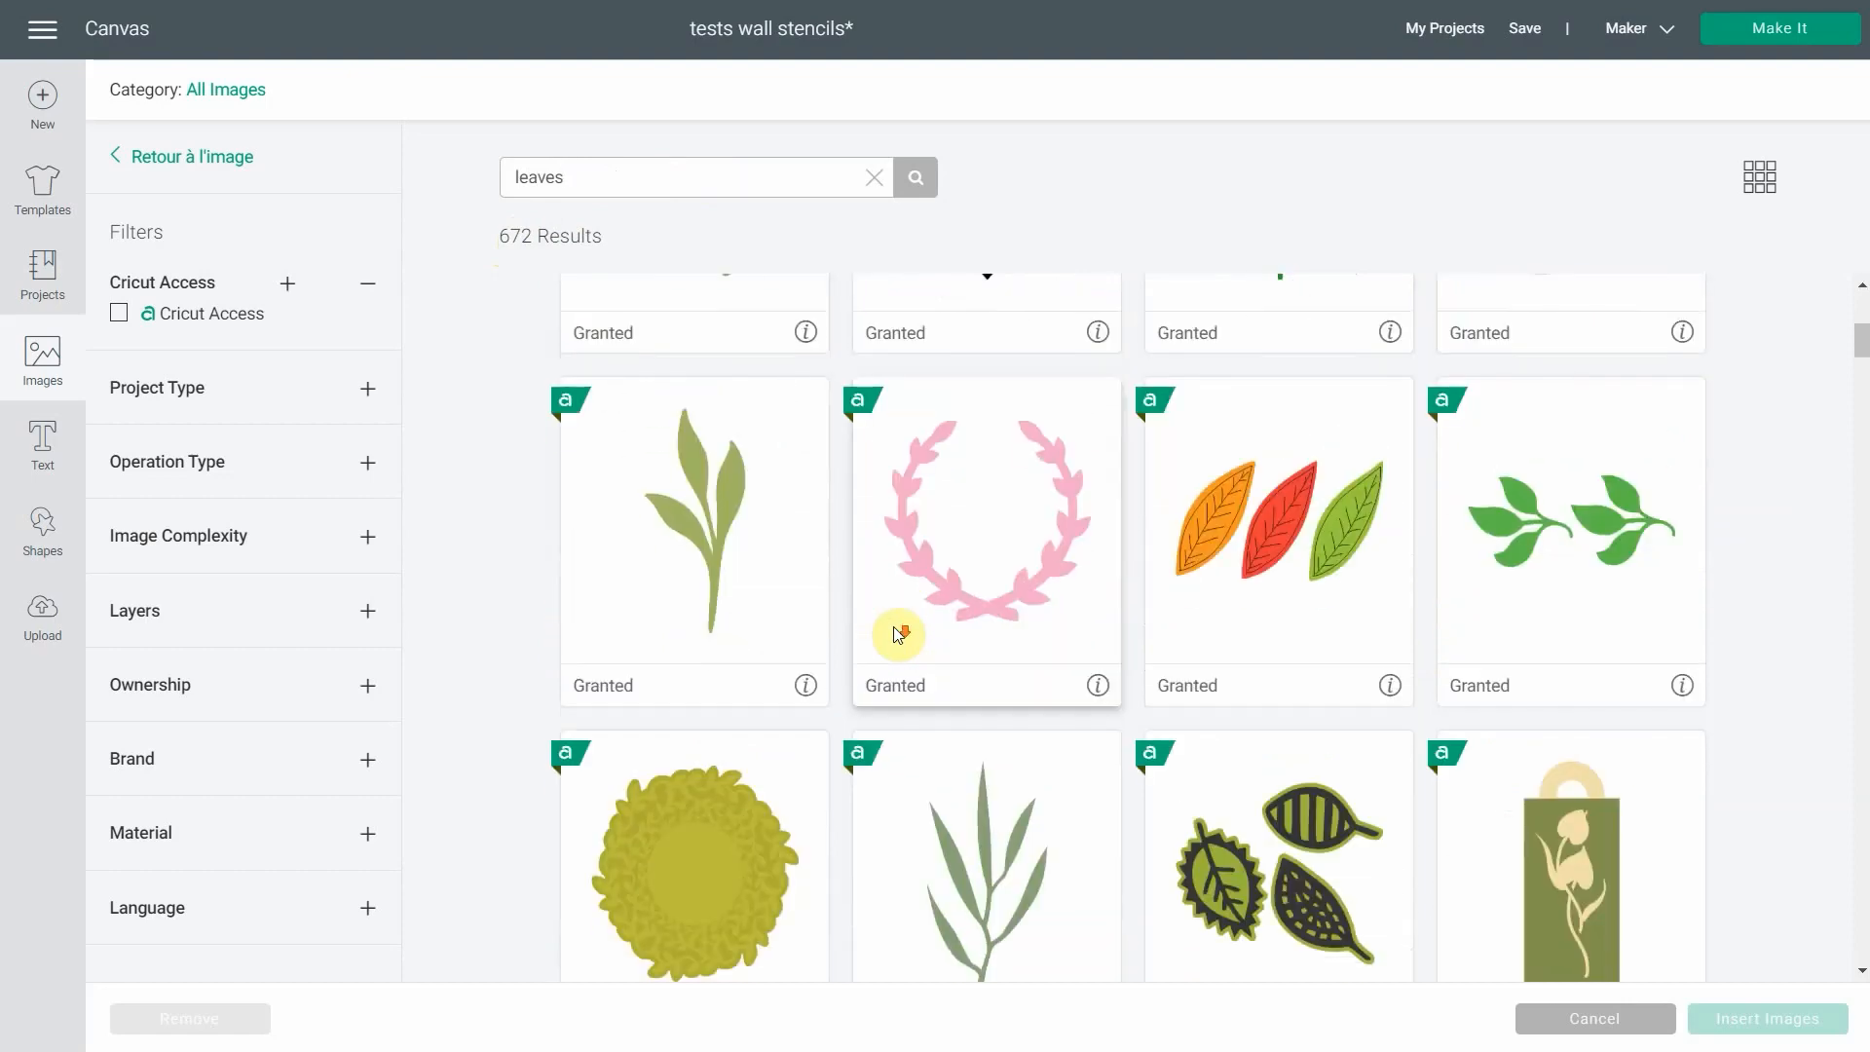
pyautogui.scroll(5, 890, 621)
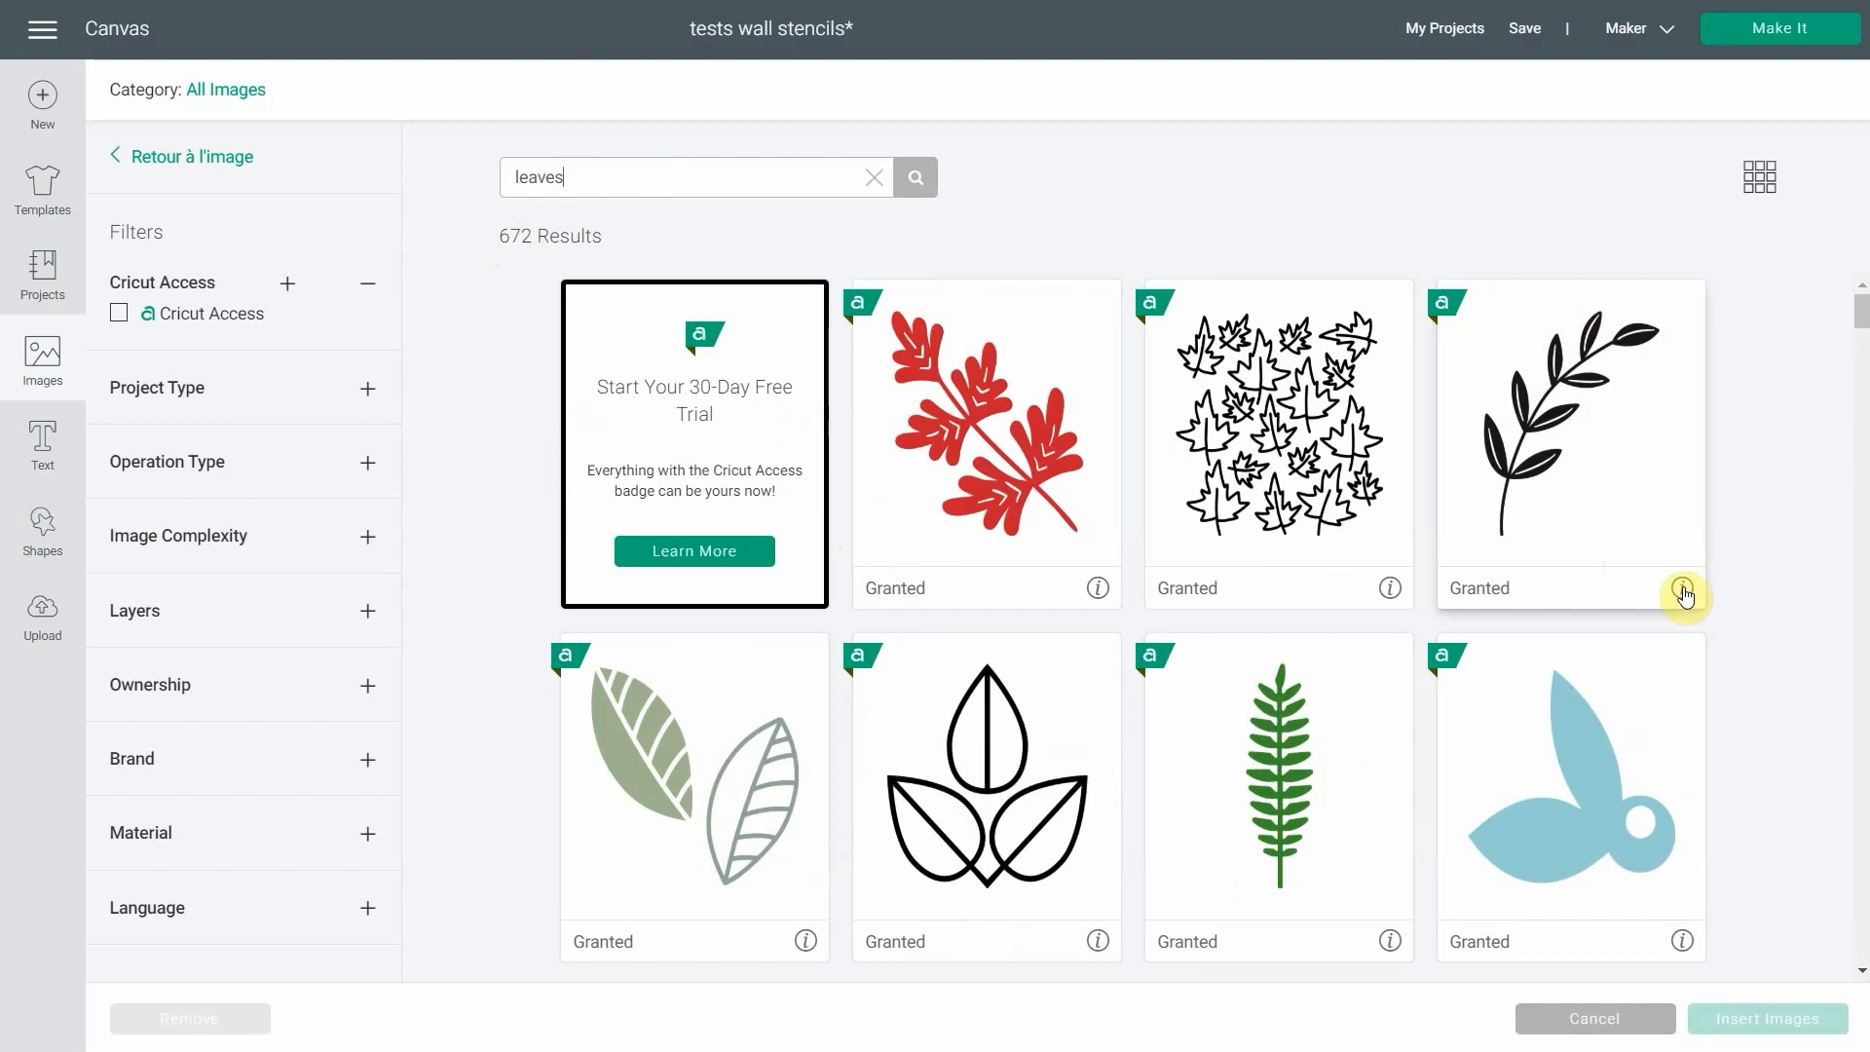
pyautogui.click(1683, 589)
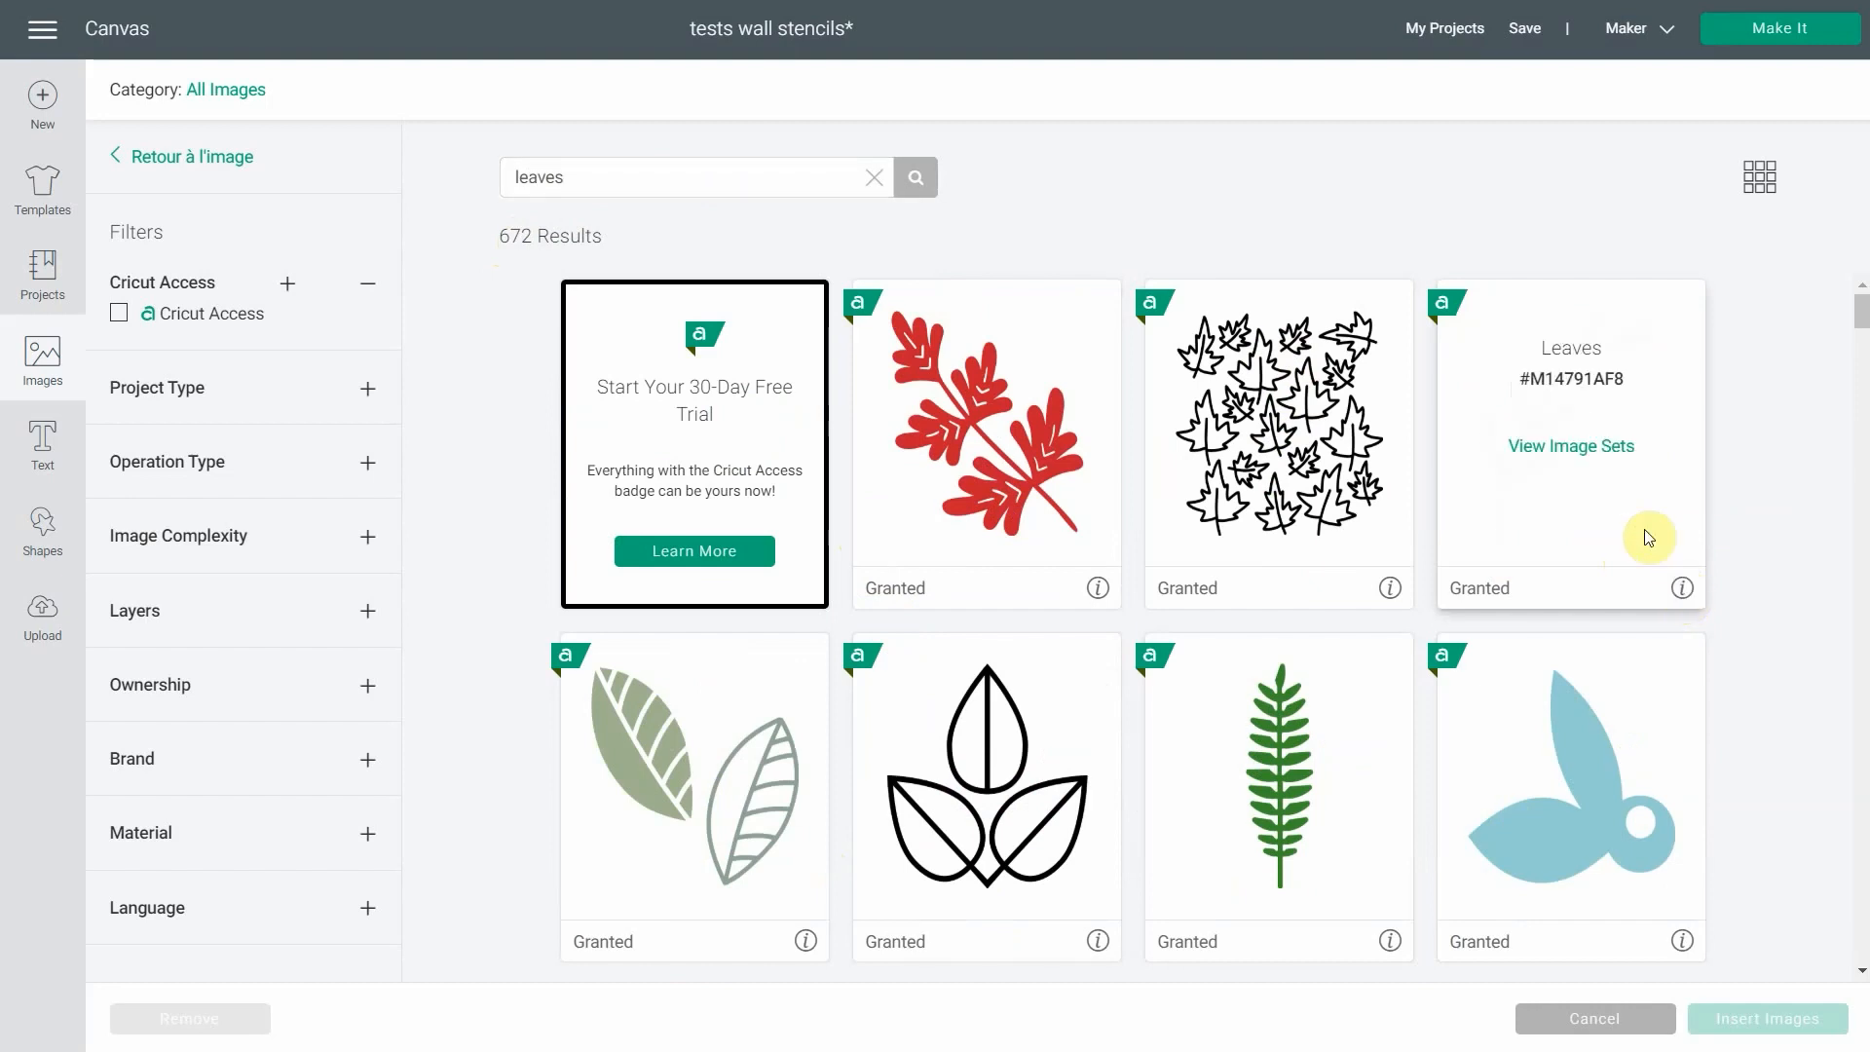
pyautogui.click(1550, 453)
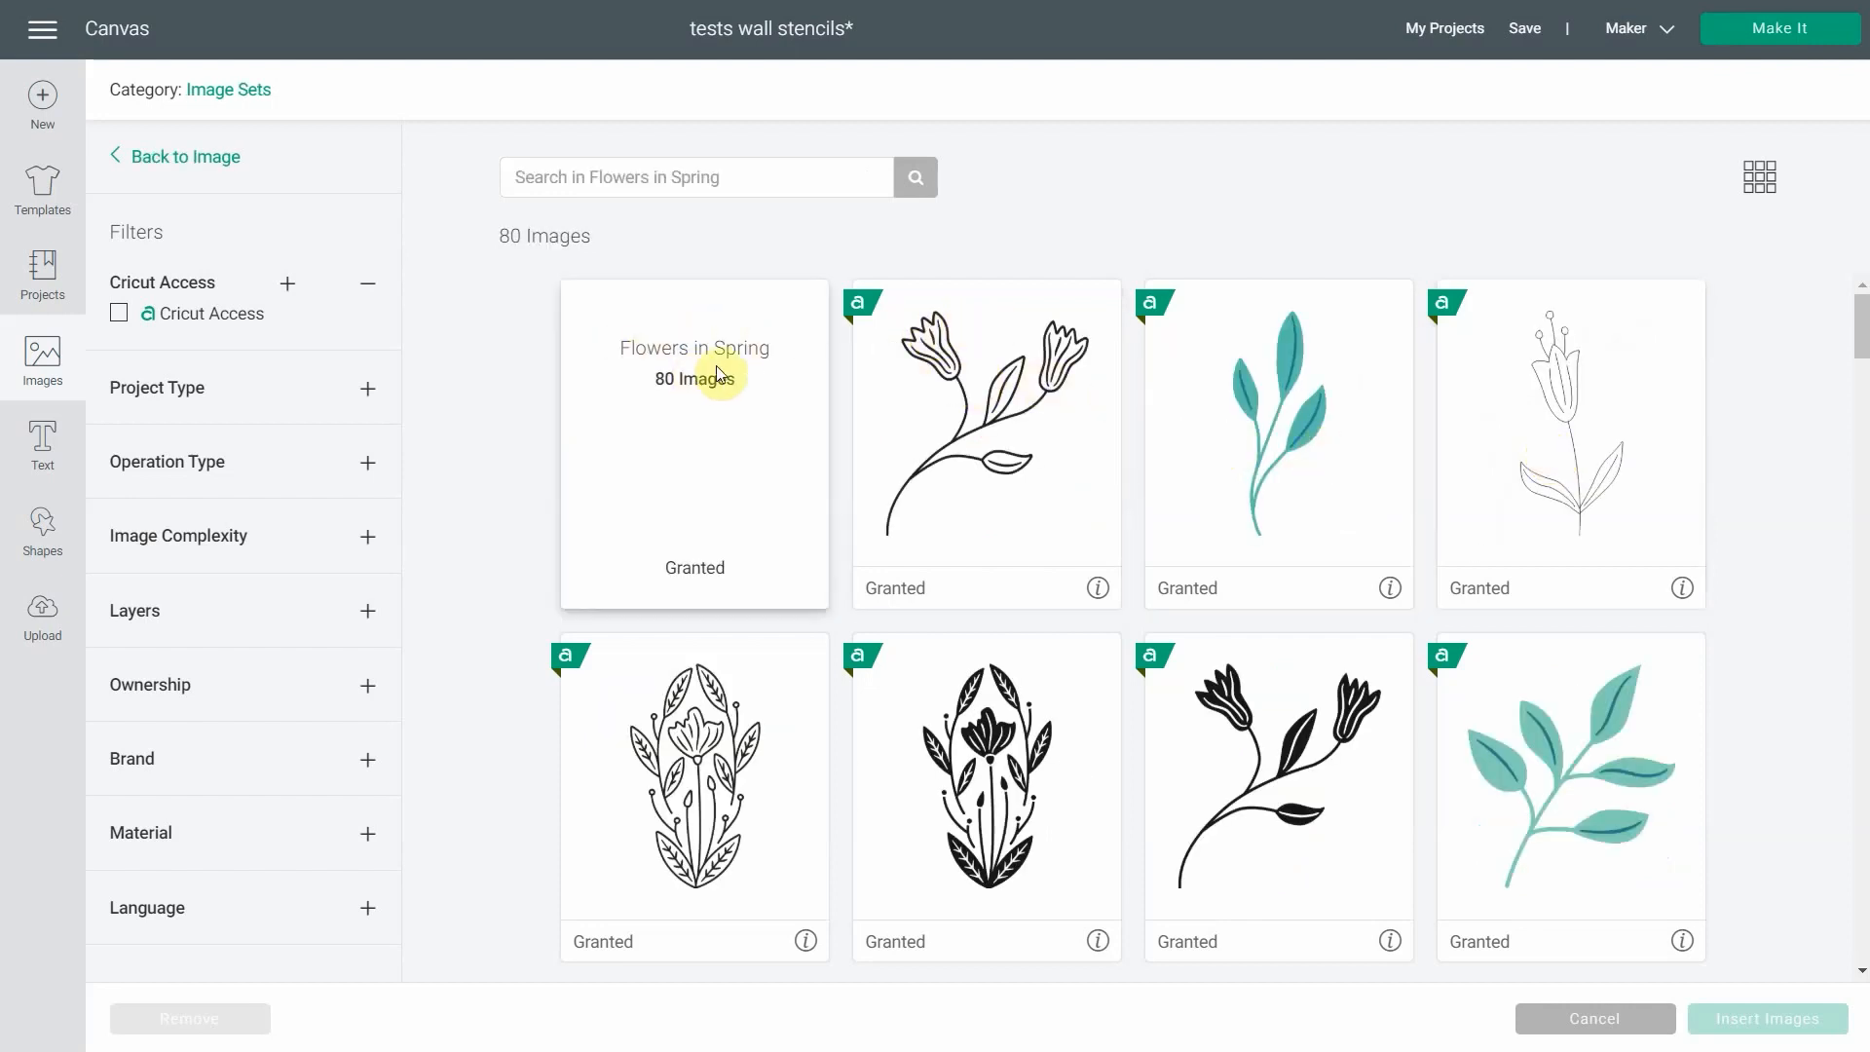
# - Select the solid black berry branch in the Flowers in Spring image set
pyautogui.scroll(-6, 923, 535)
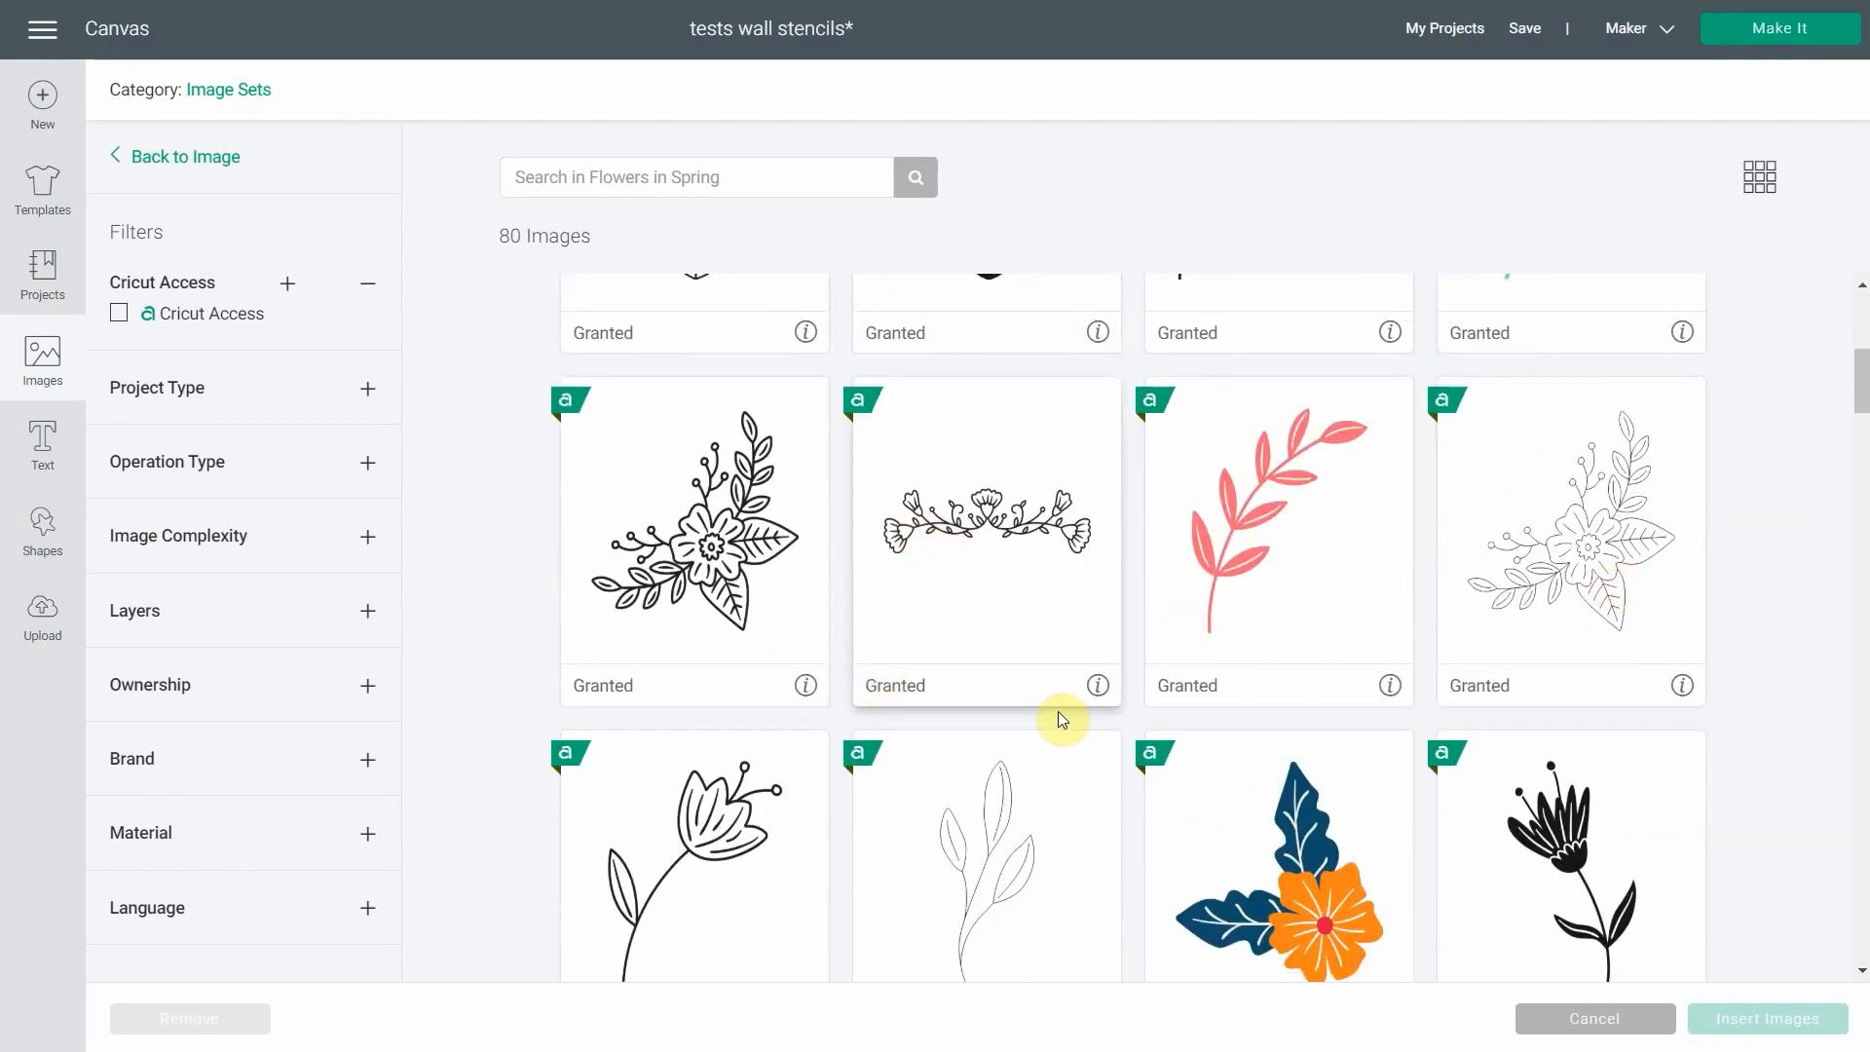
pyautogui.scroll(-2, 1091, 711)
pyautogui.scroll(-10, 1559, 448)
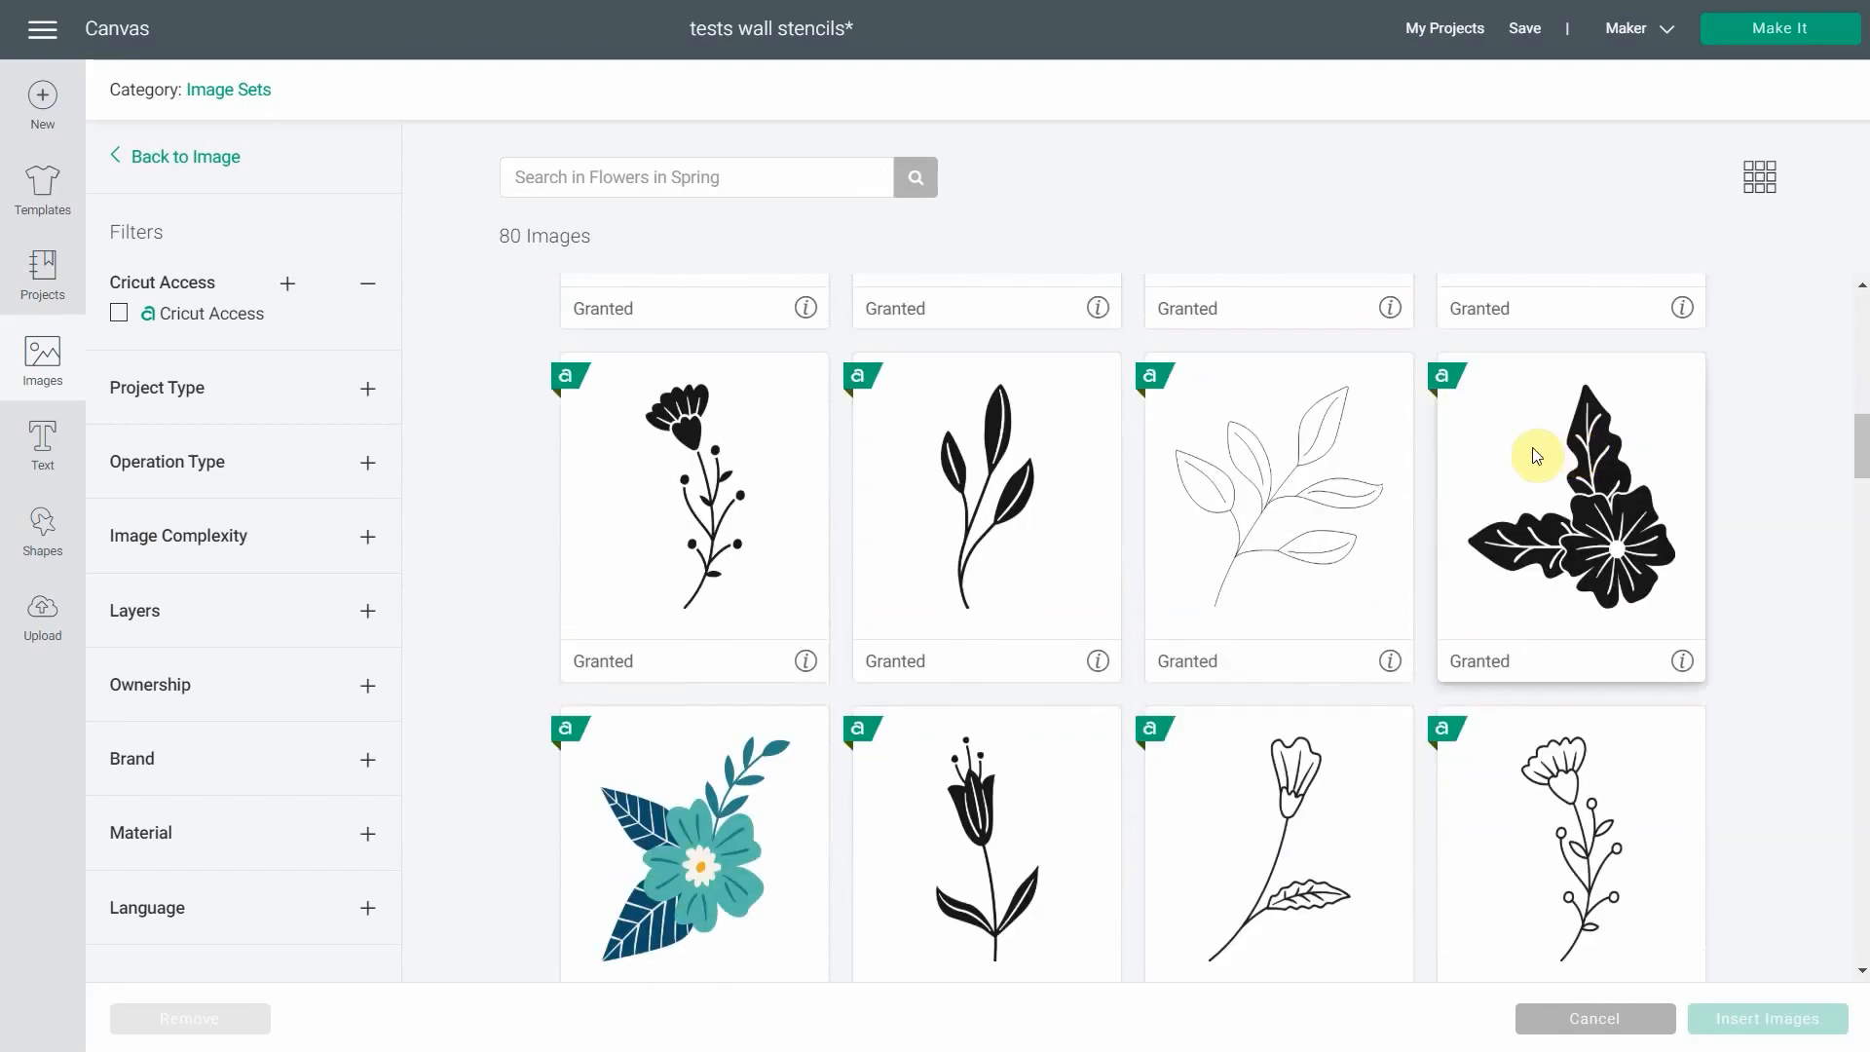
pyautogui.scroll(-2, 1136, 520)
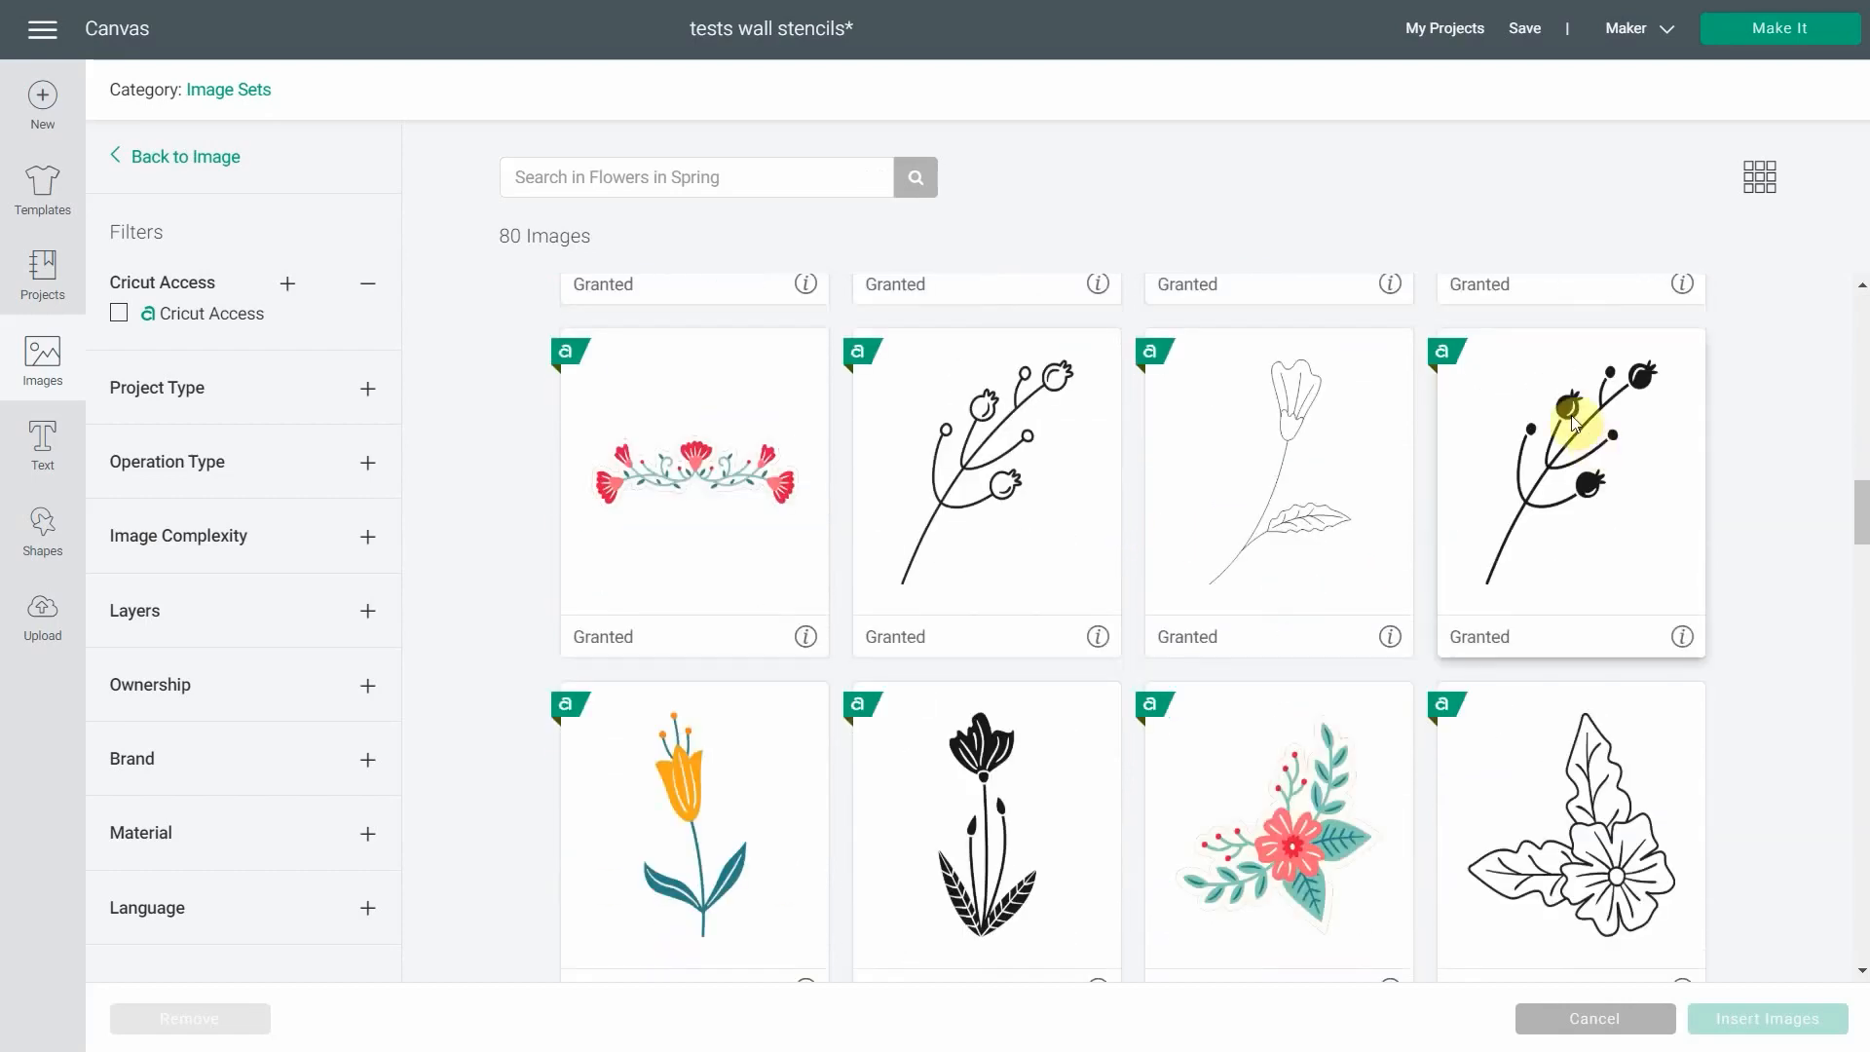
pyautogui.click(1516, 421)
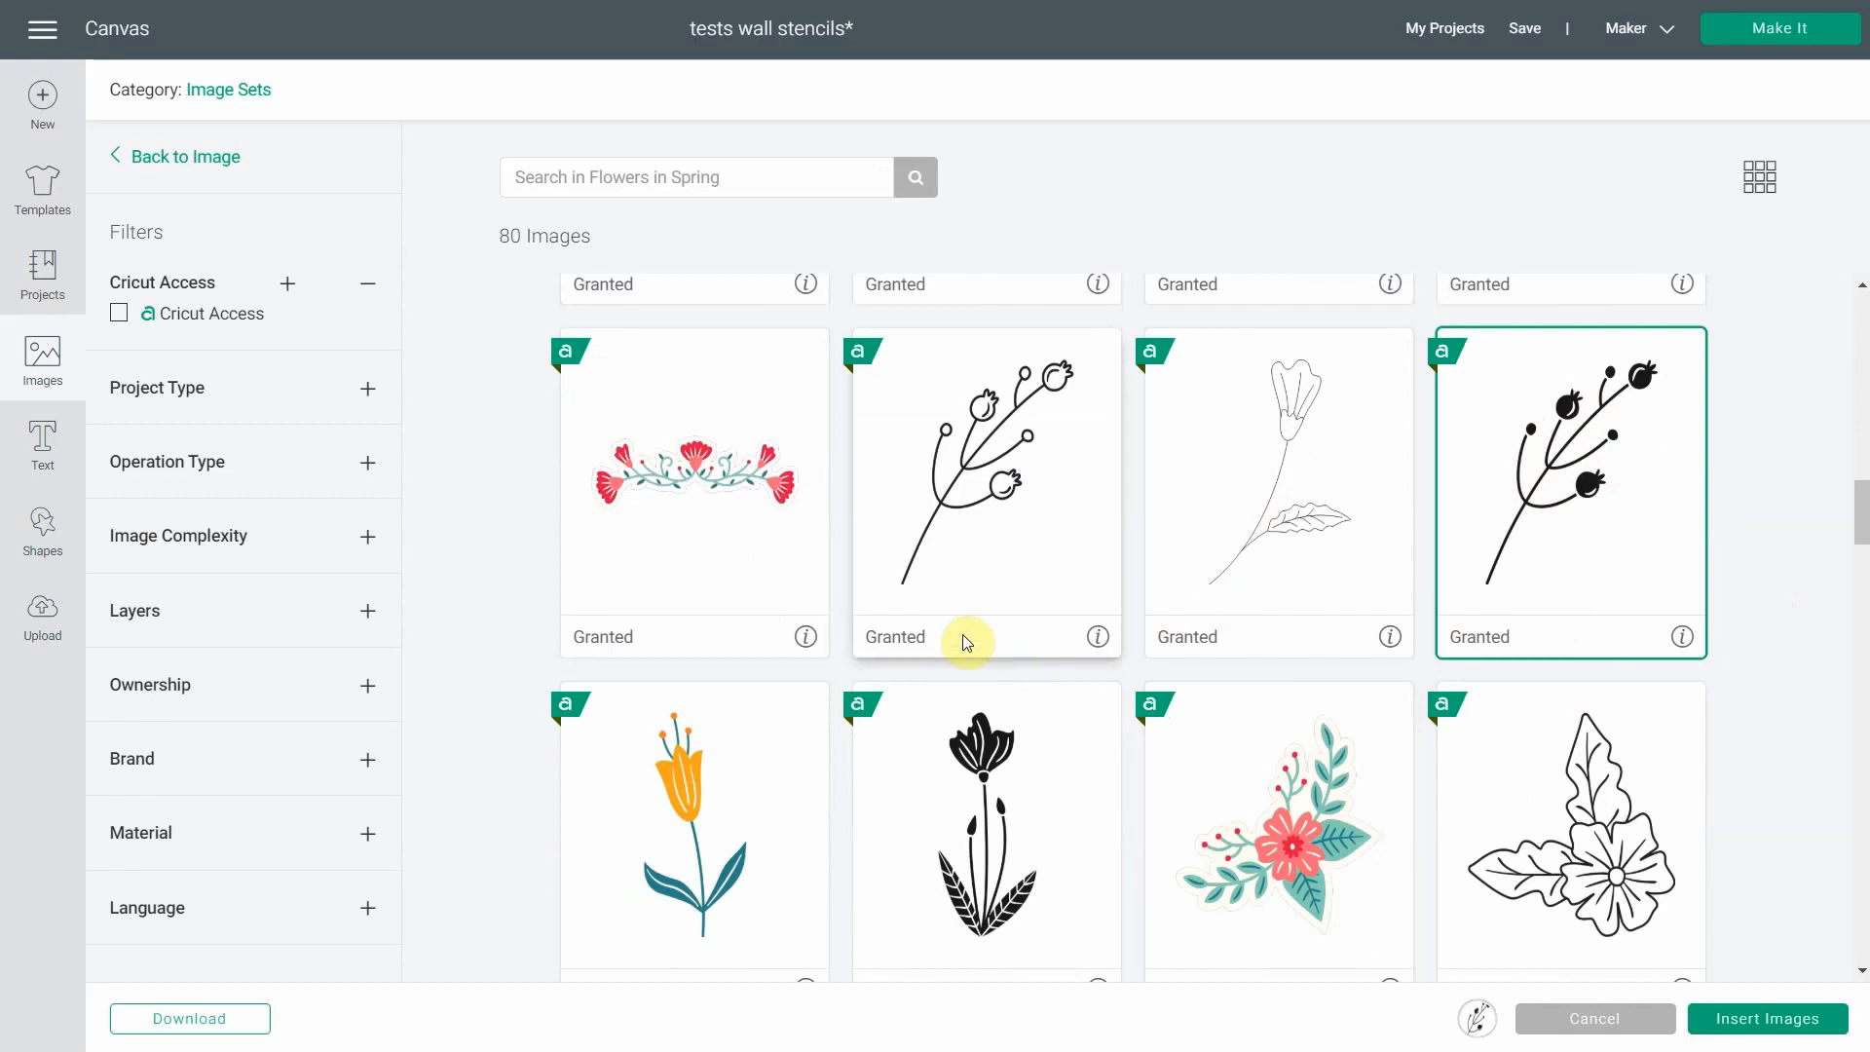
# - Add the solid black curved leaf branch to the selection and insert both images into the canvas
pyautogui.scroll(-6, 968, 643)
pyautogui.scroll(-10, 967, 643)
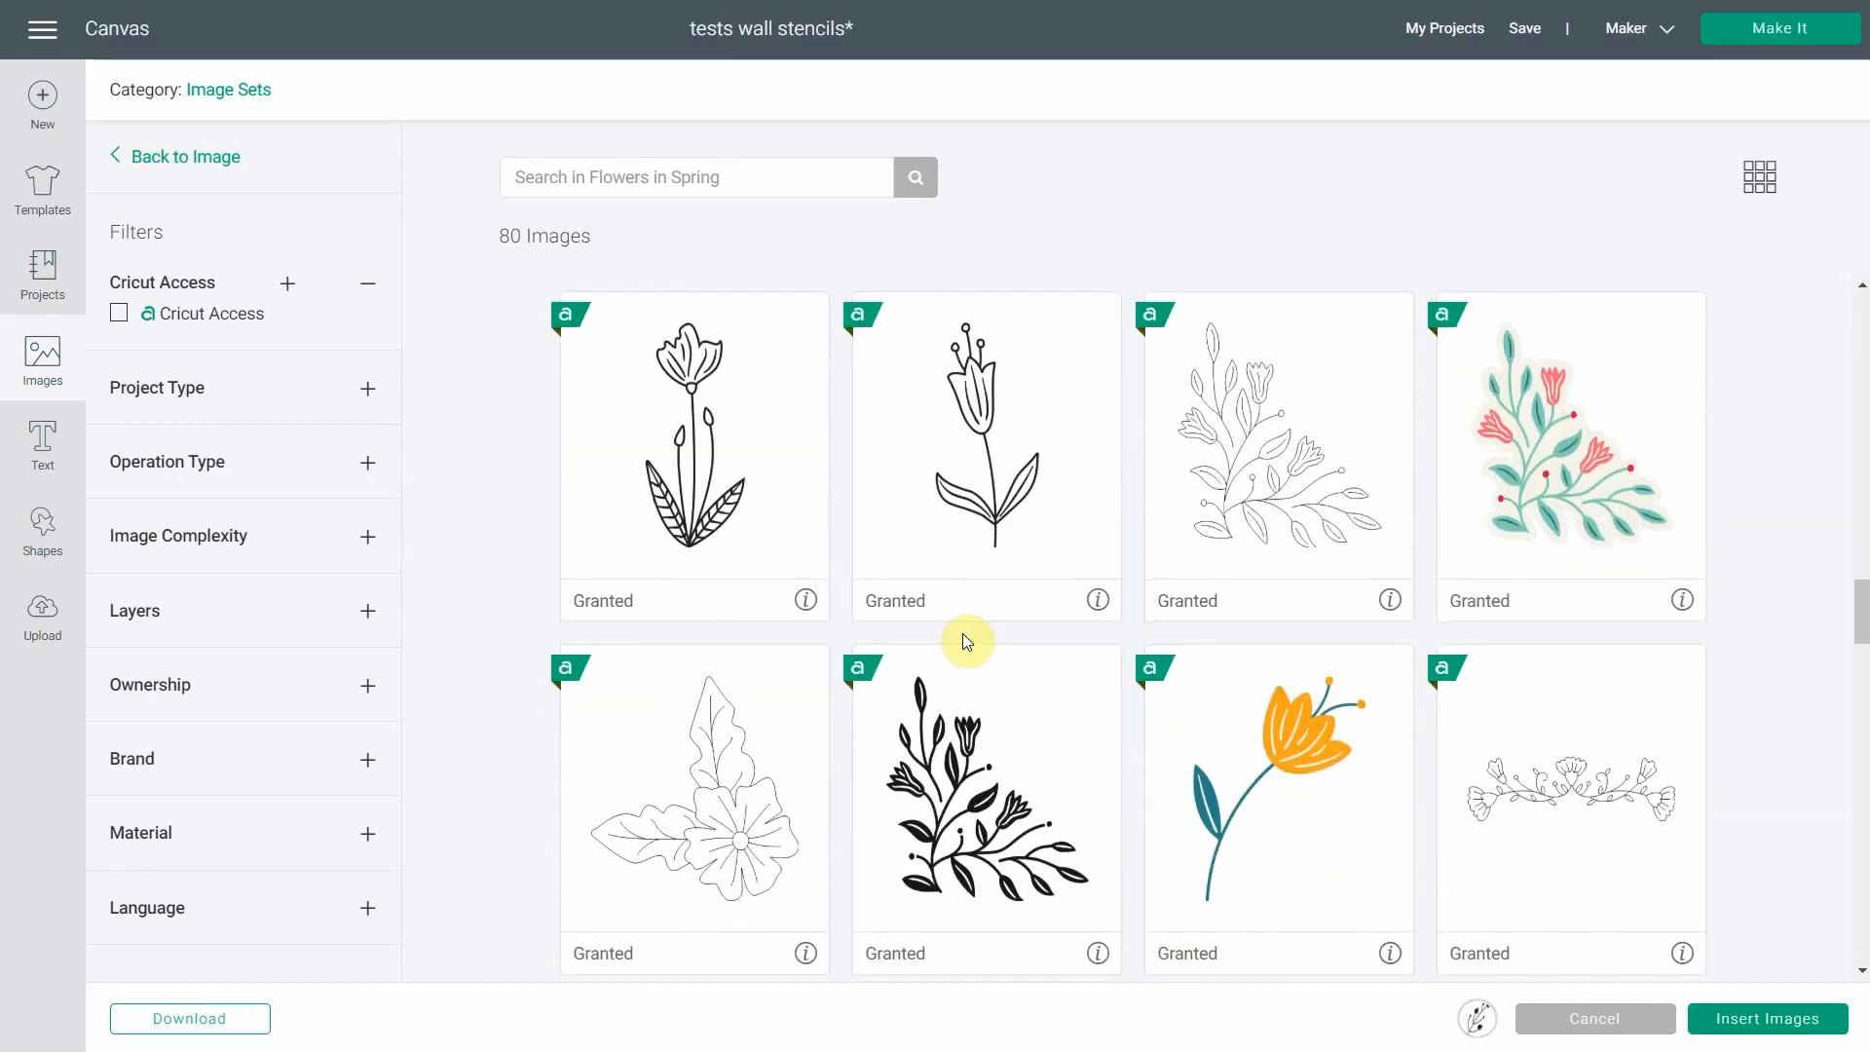
pyautogui.scroll(3, 964, 640)
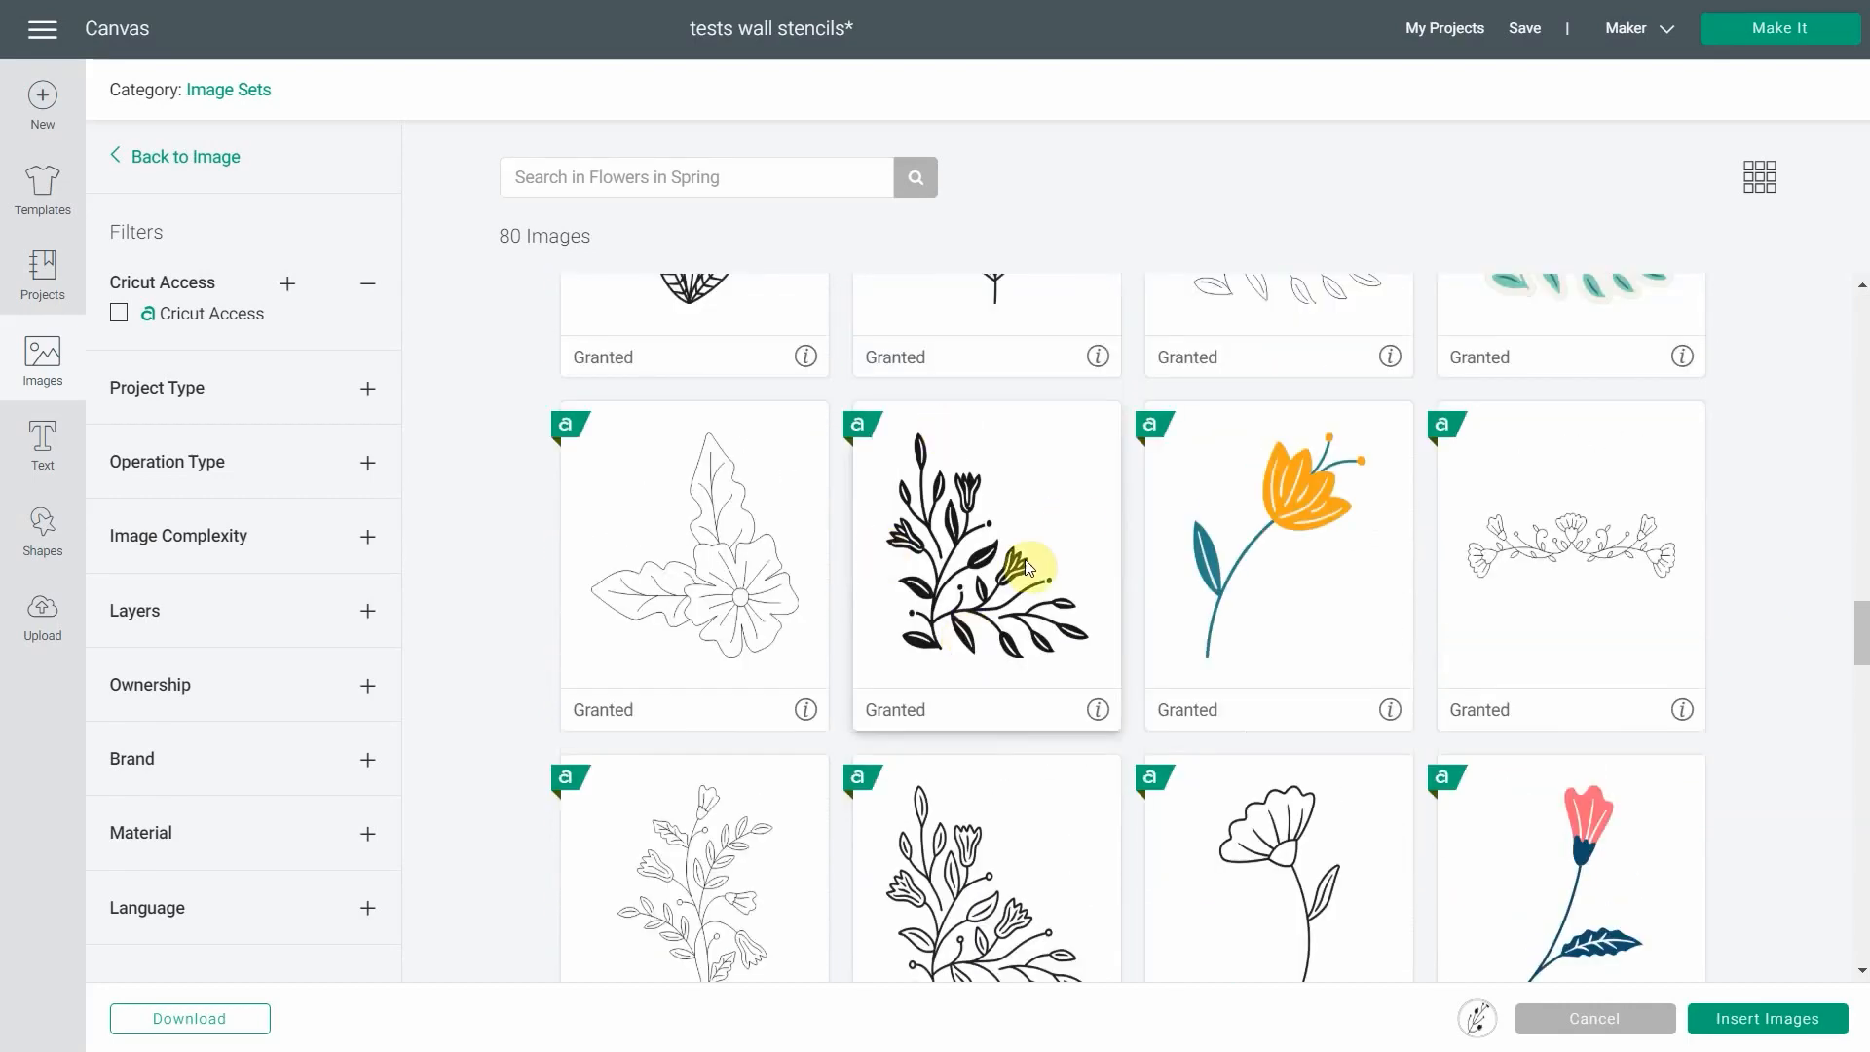
pyautogui.scroll(-7, 1013, 639)
pyautogui.scroll(-12, 1008, 643)
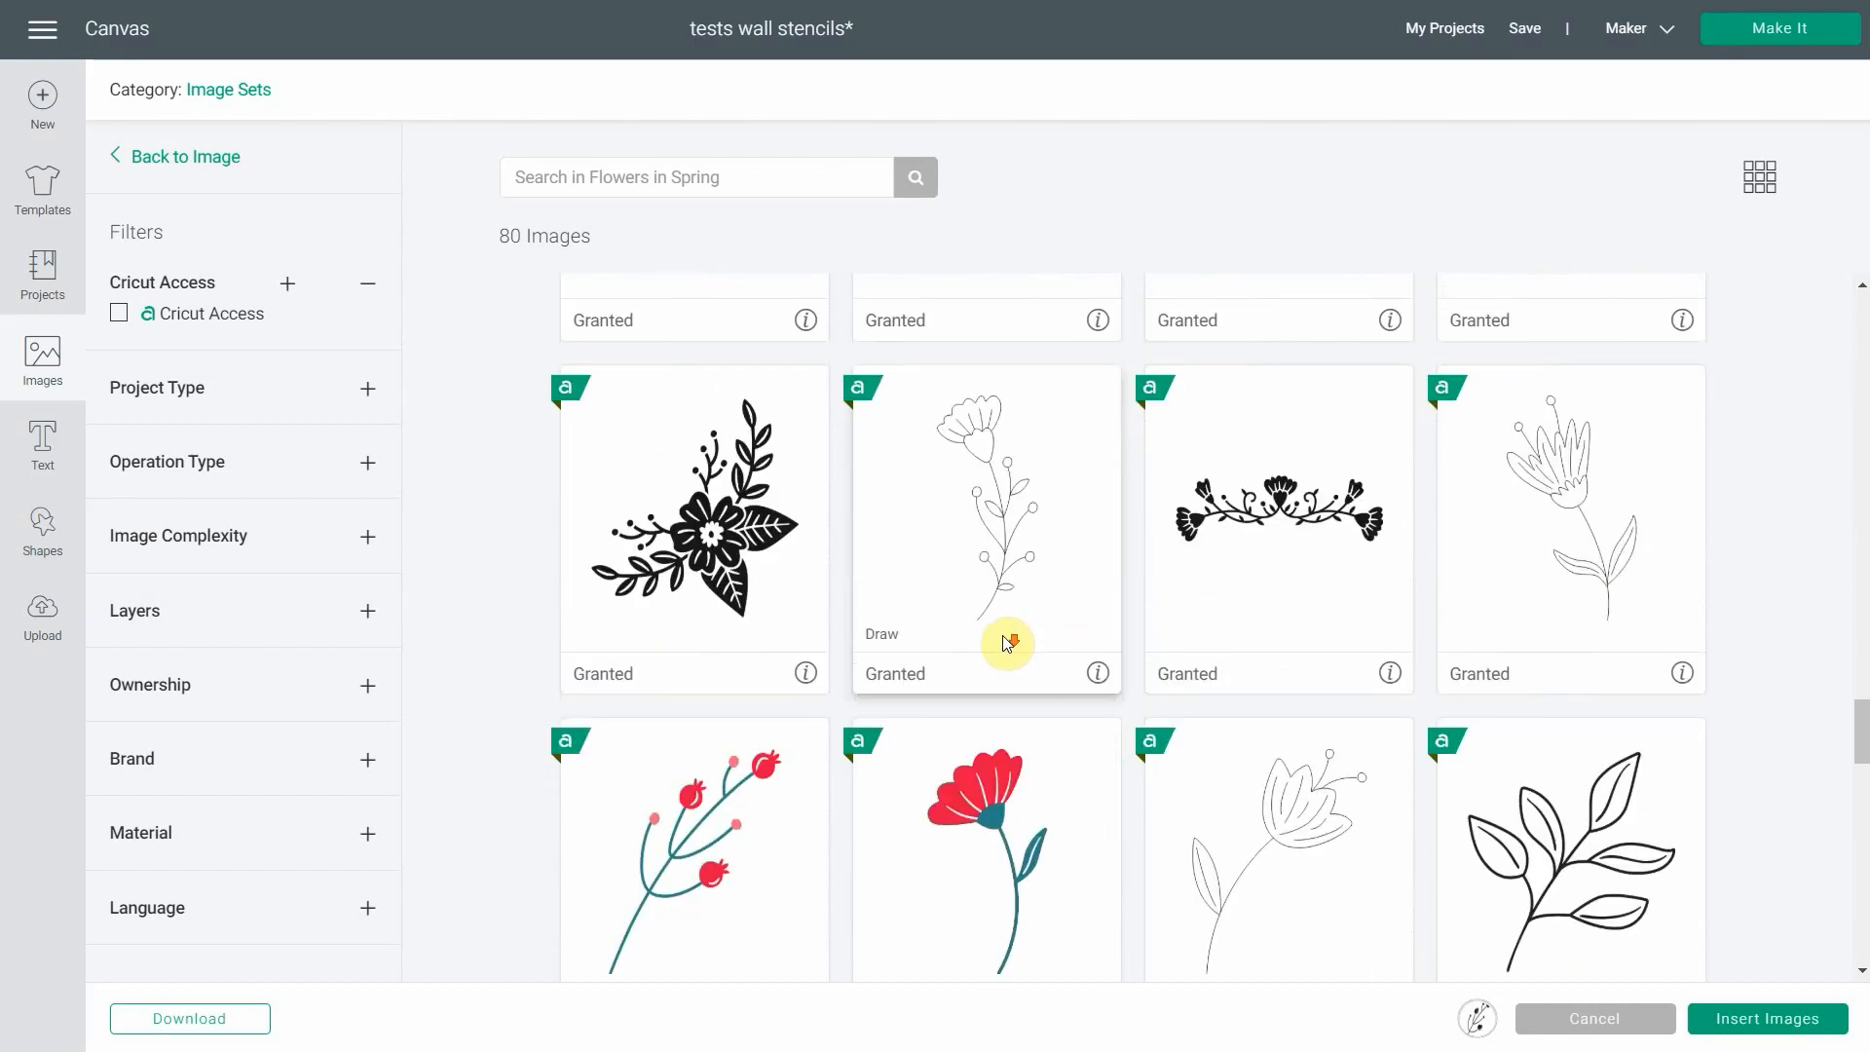
pyautogui.scroll(-12, 1009, 643)
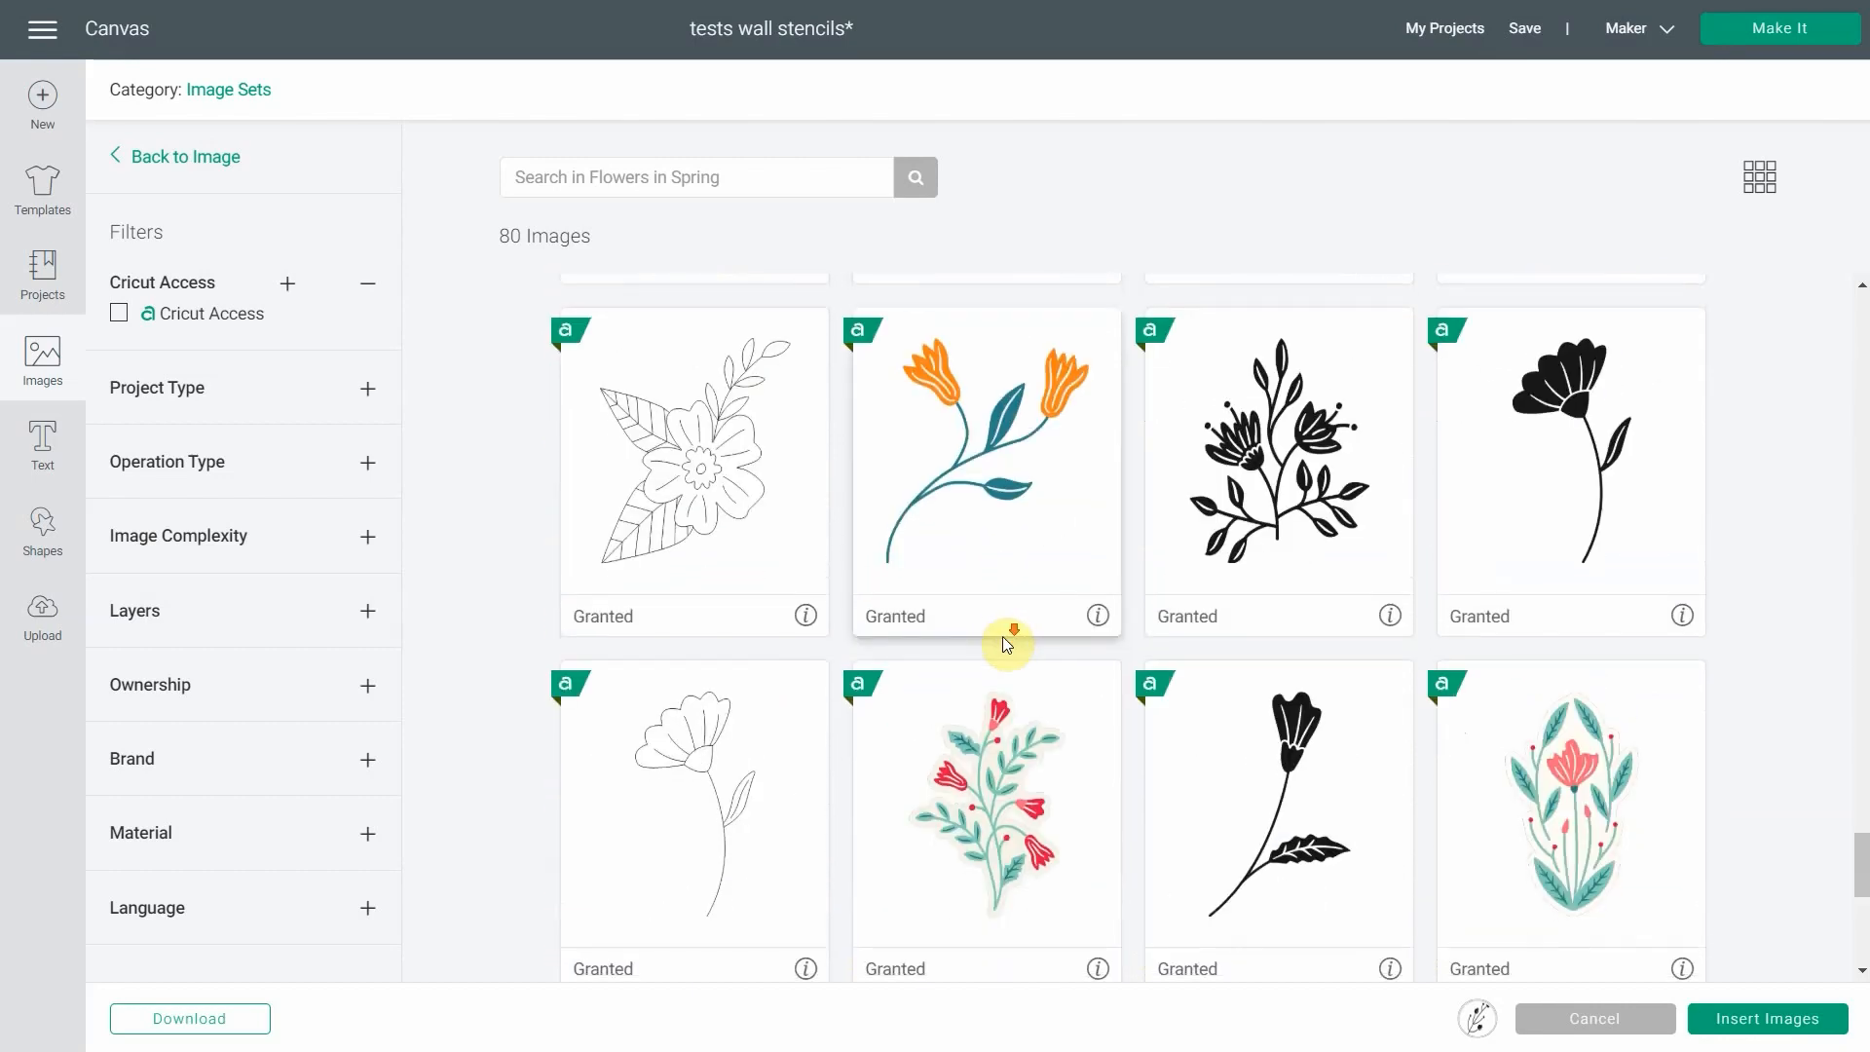
pyautogui.click(1276, 658)
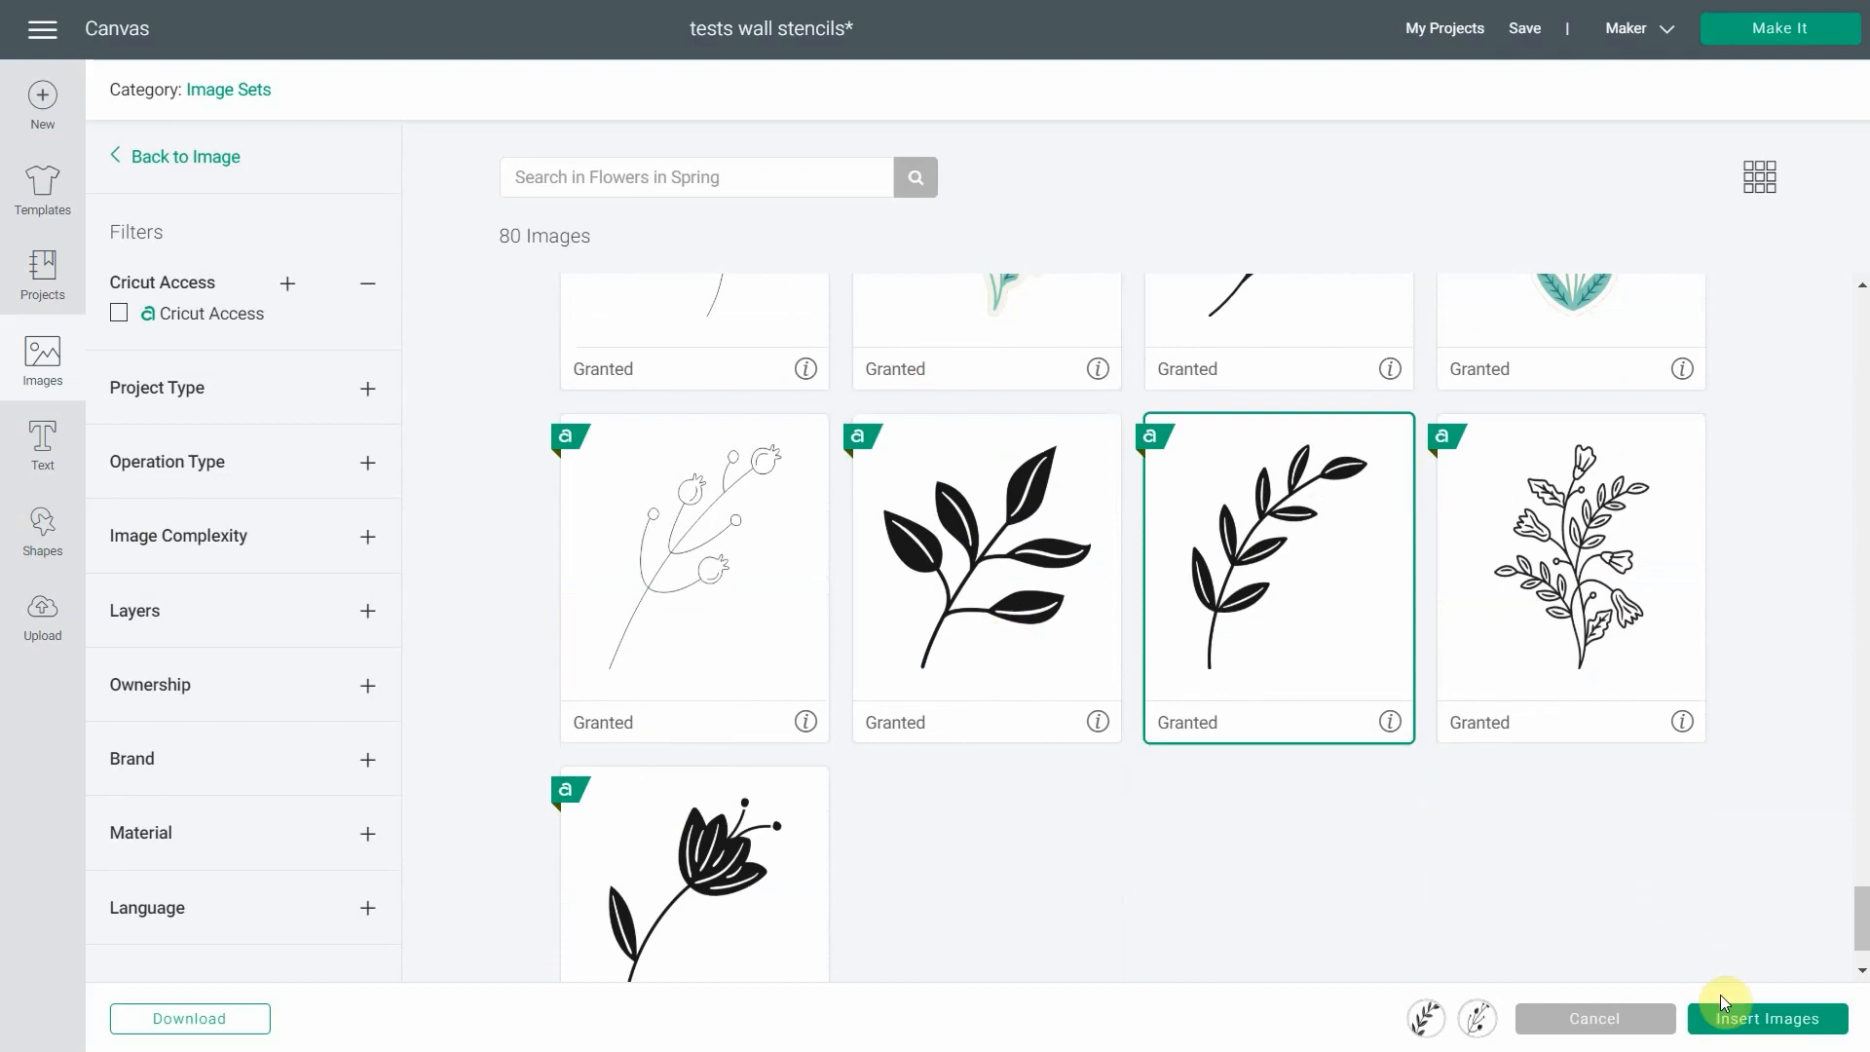
pyautogui.click(1743, 1031)
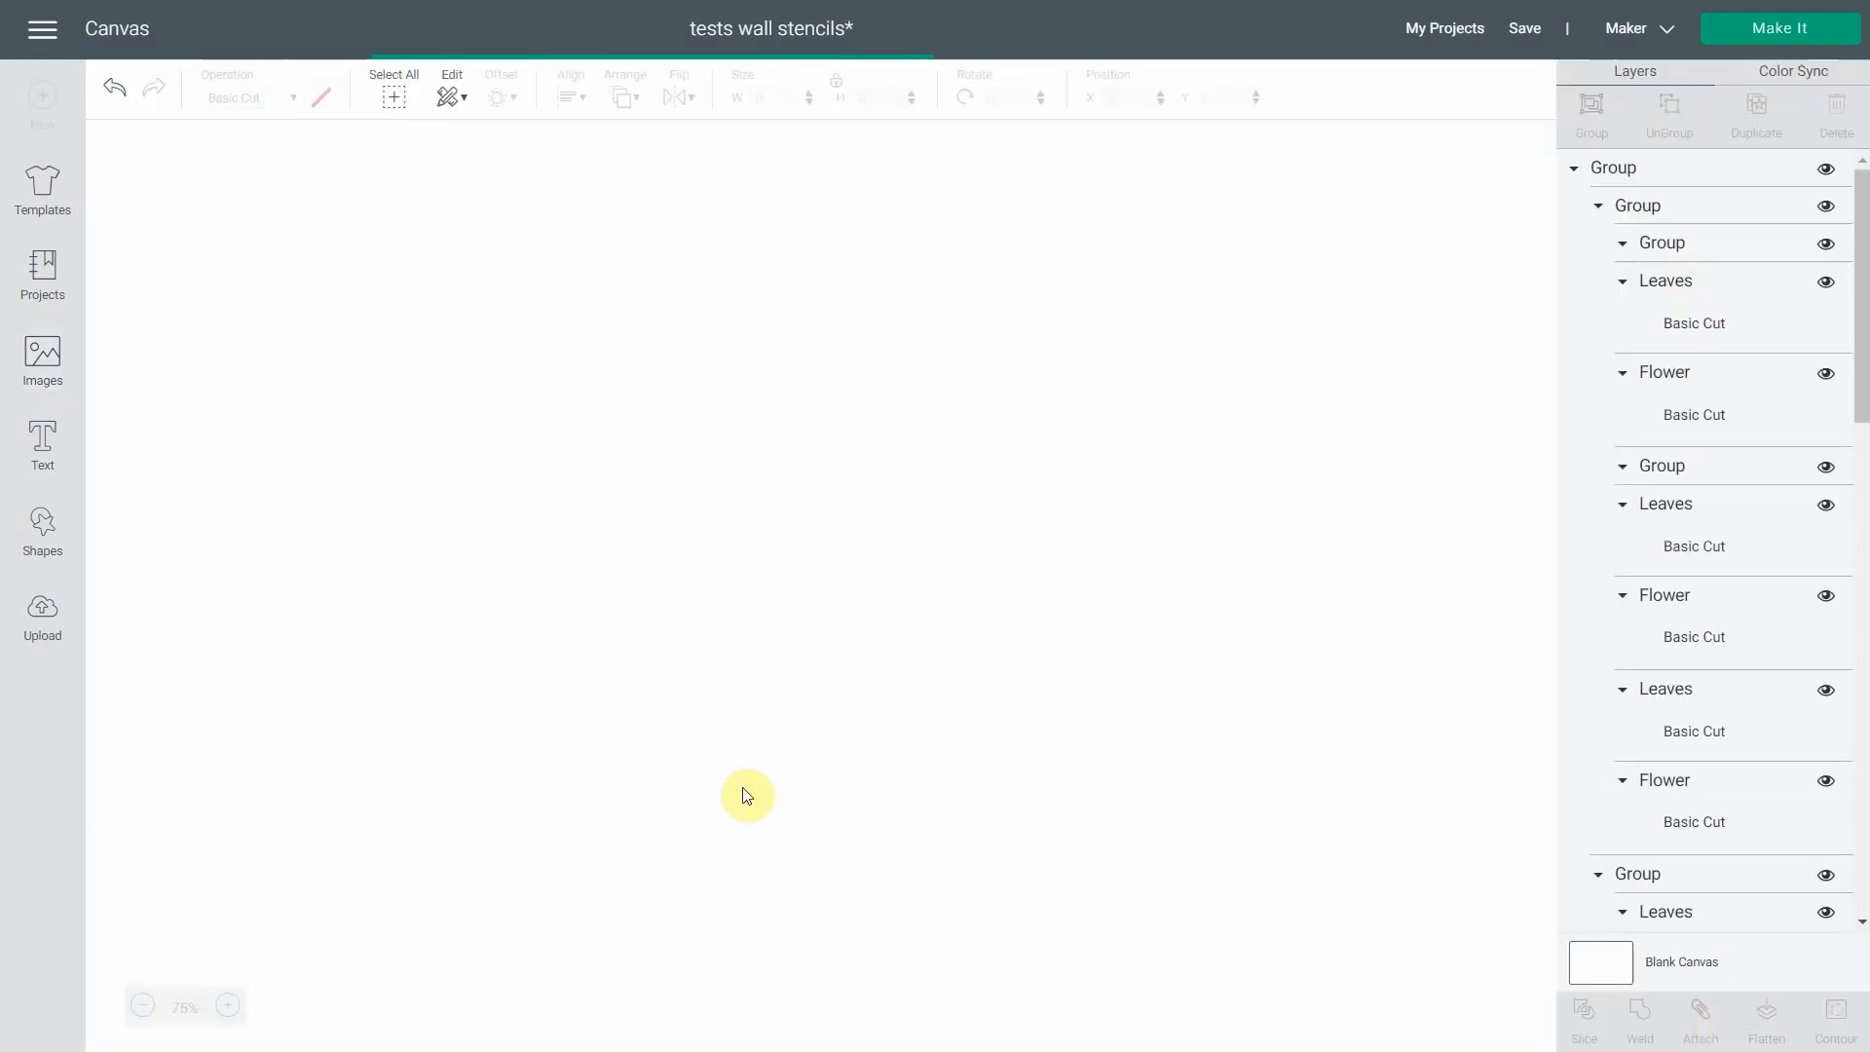
# - Move the inserted leaf and berry branches beside the yellow flowers and cut them from the canvas
pyautogui.moveTo(313, 363); pyautogui.dragTo(1105, 658)
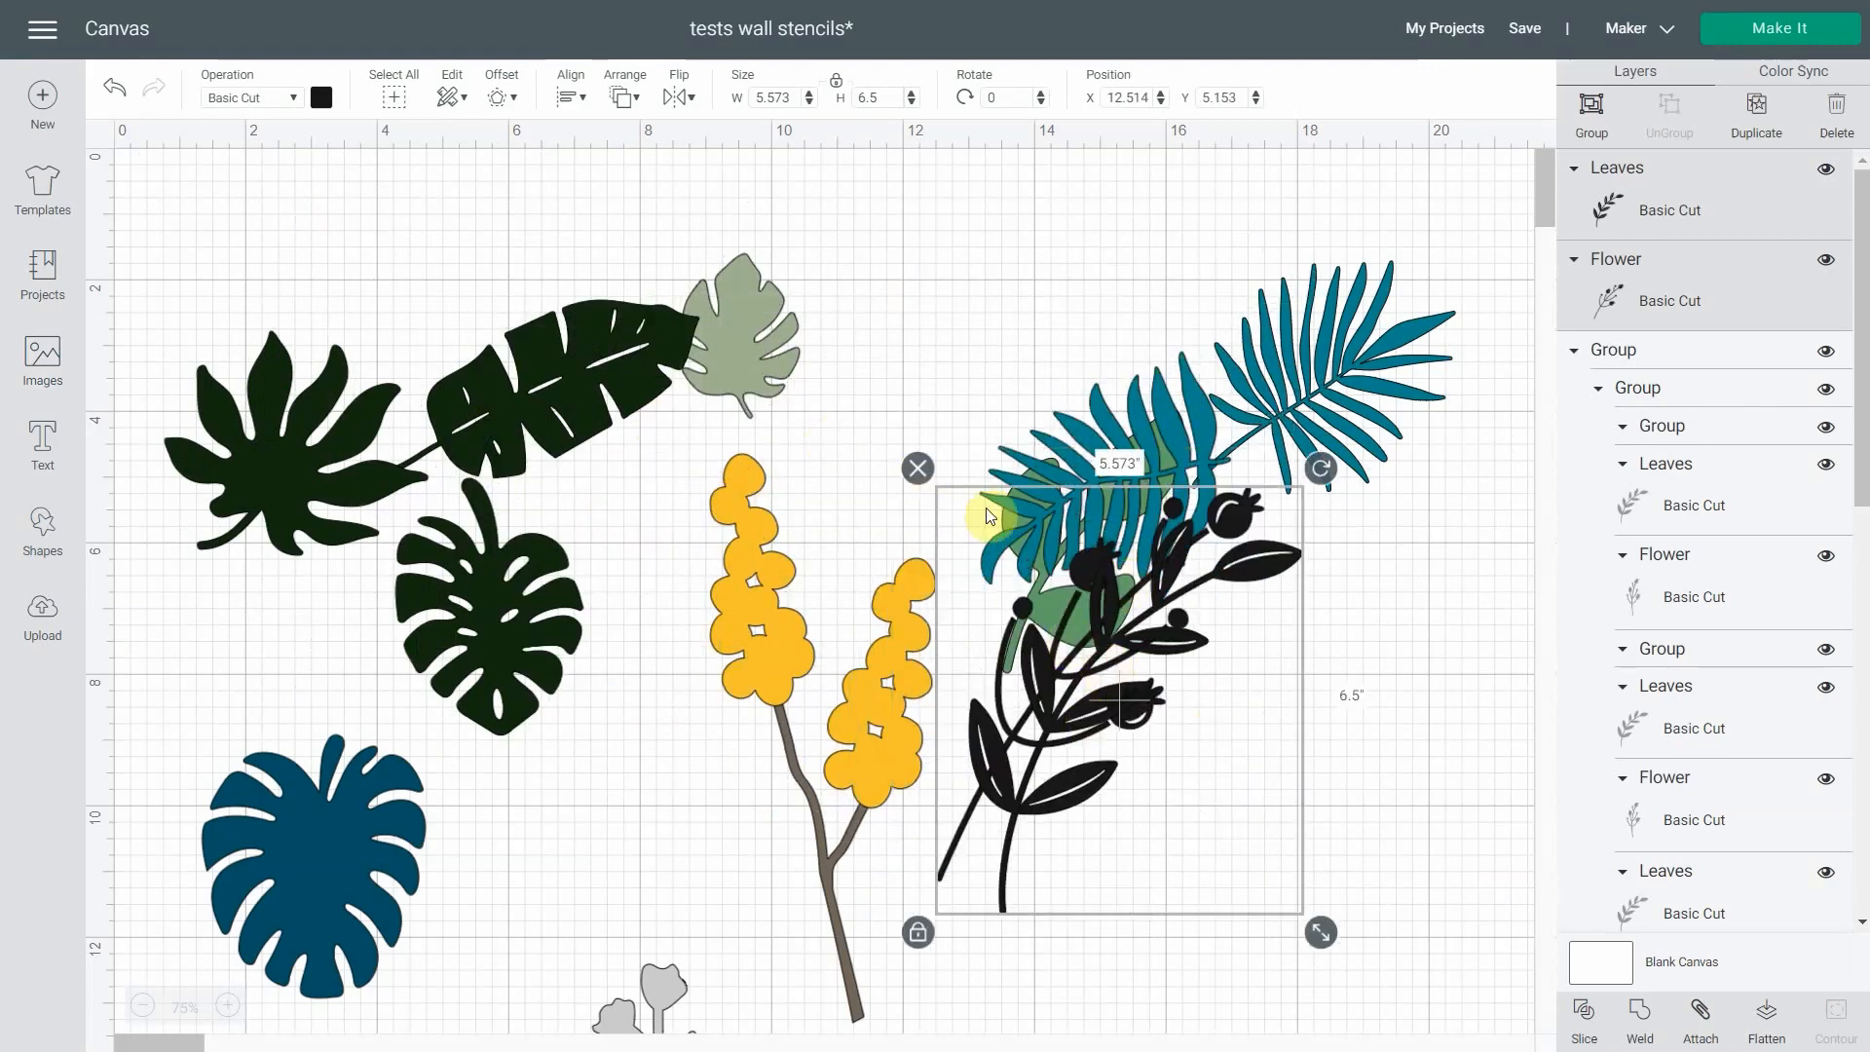
pyautogui.click(458, 100)
pyautogui.click(487, 141)
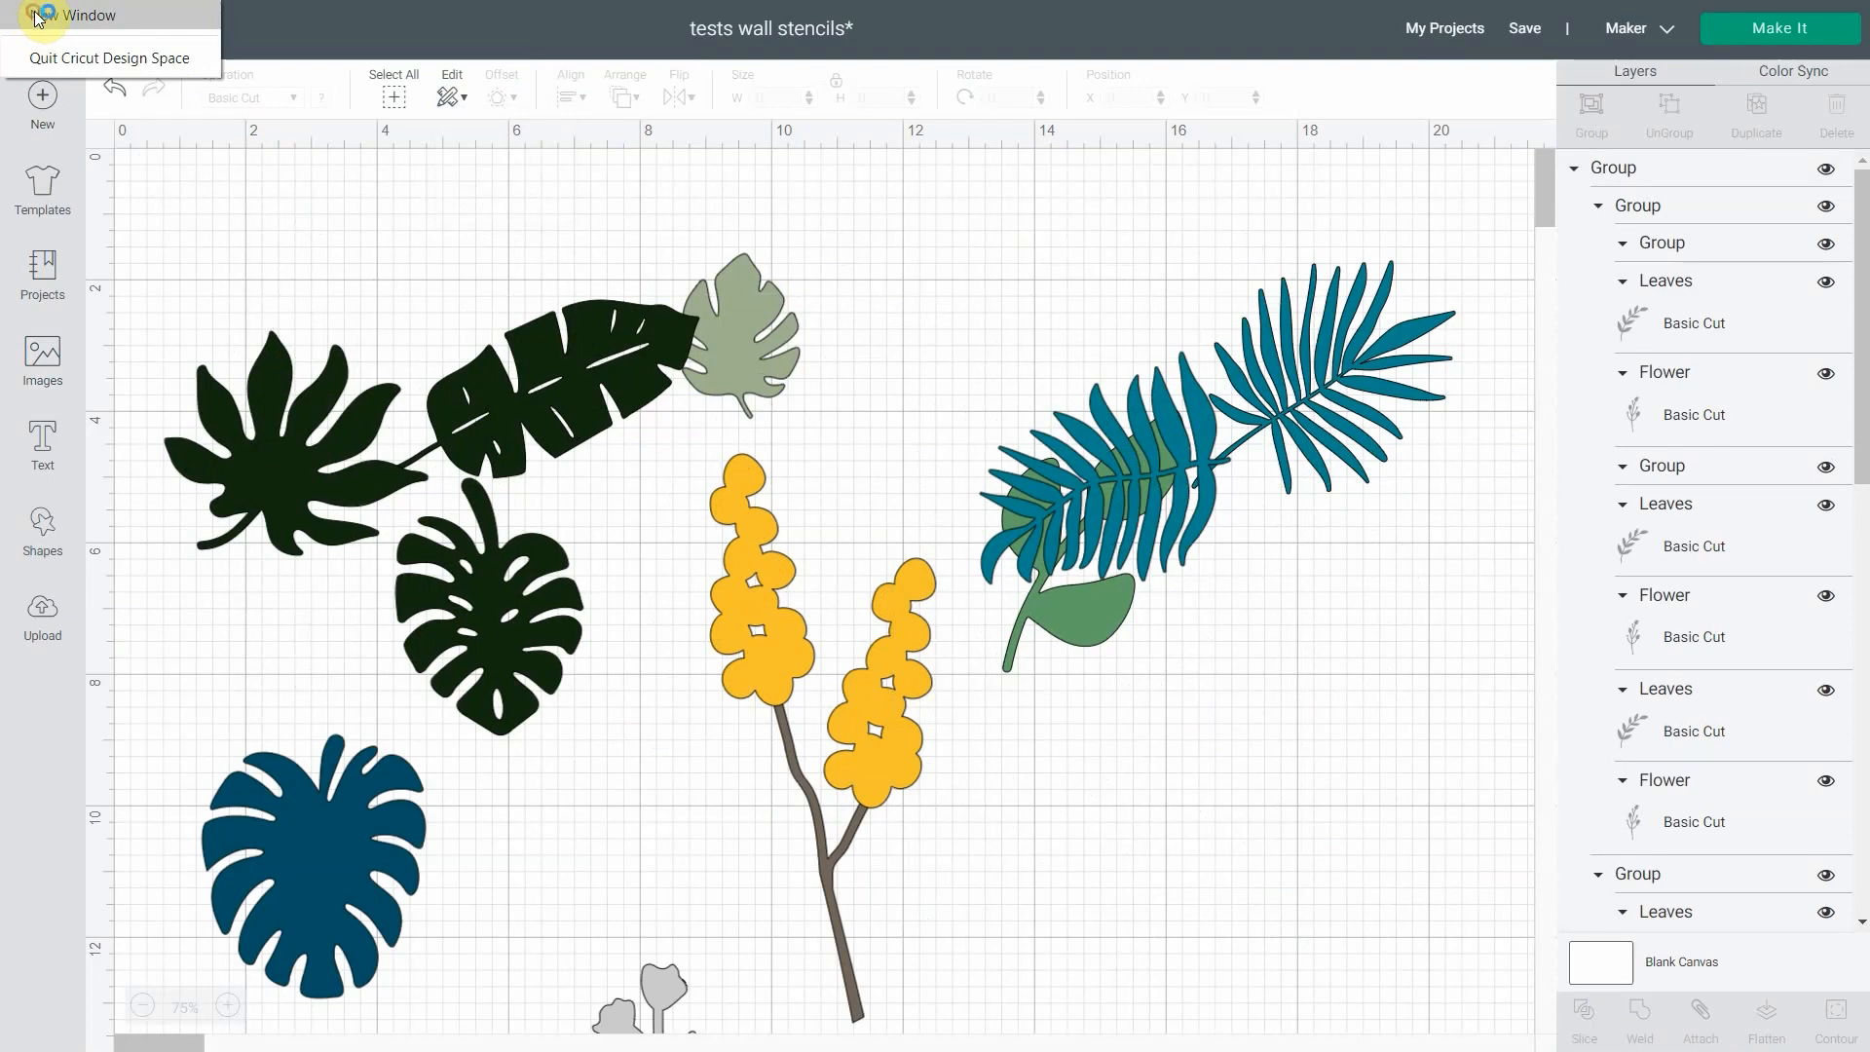
# - Open a second Design Space window, start a new project in it and enlarge the window to fill the screen
pyautogui.click(44, 15)
pyautogui.moveTo(955, 231); pyautogui.dragTo(363, 0)
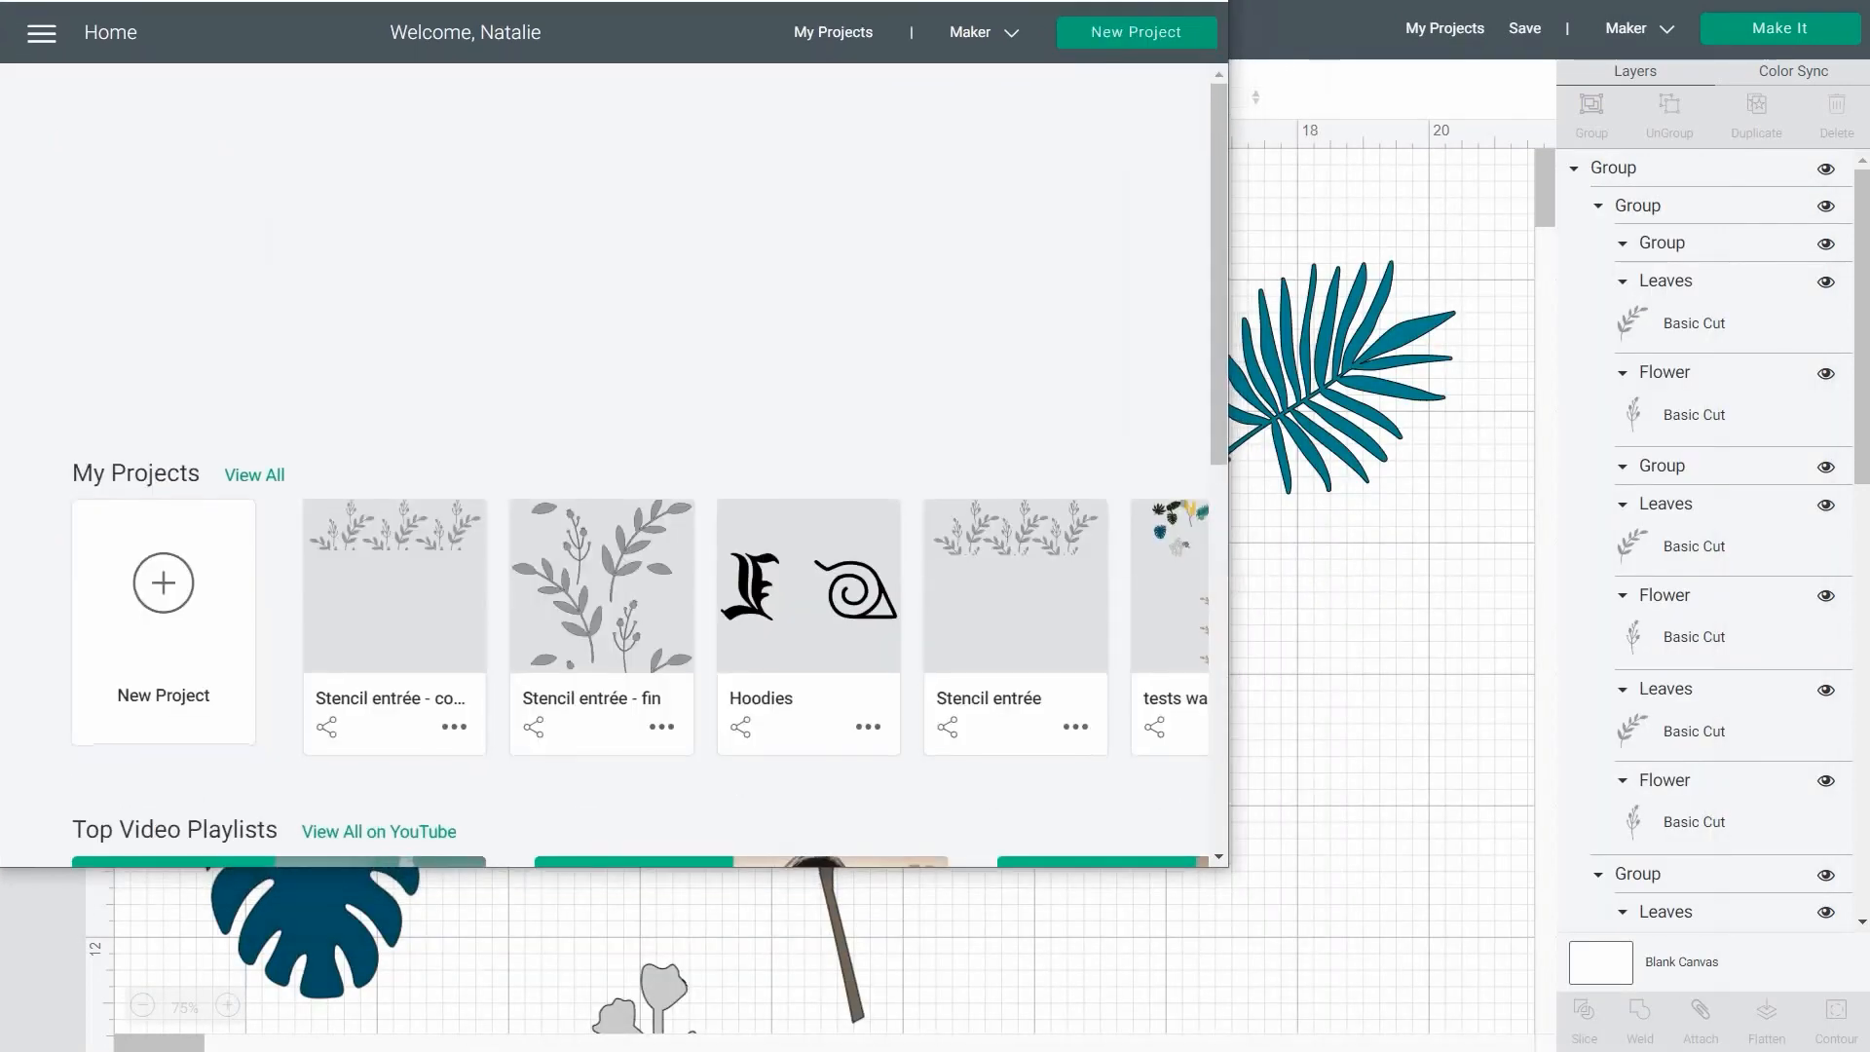
pyautogui.click(226, 594)
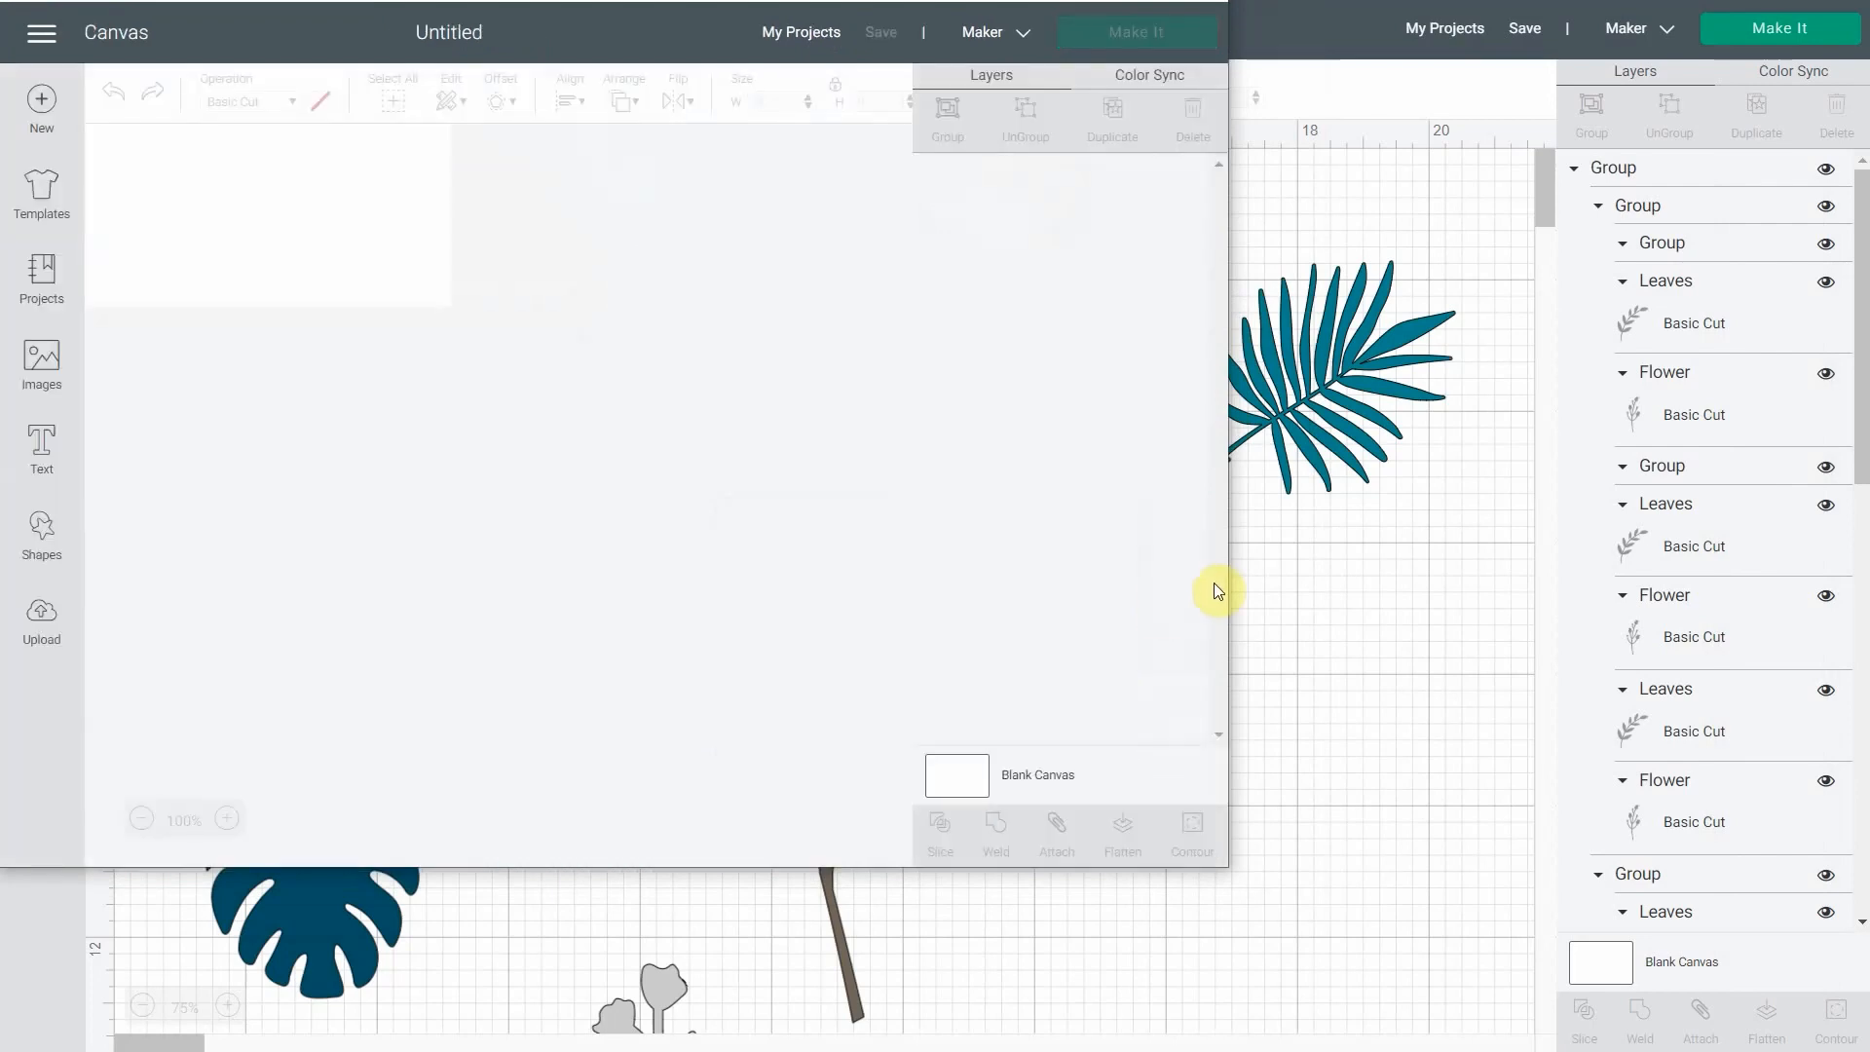
pyautogui.moveTo(1230, 581); pyautogui.dragTo(1862, 585)
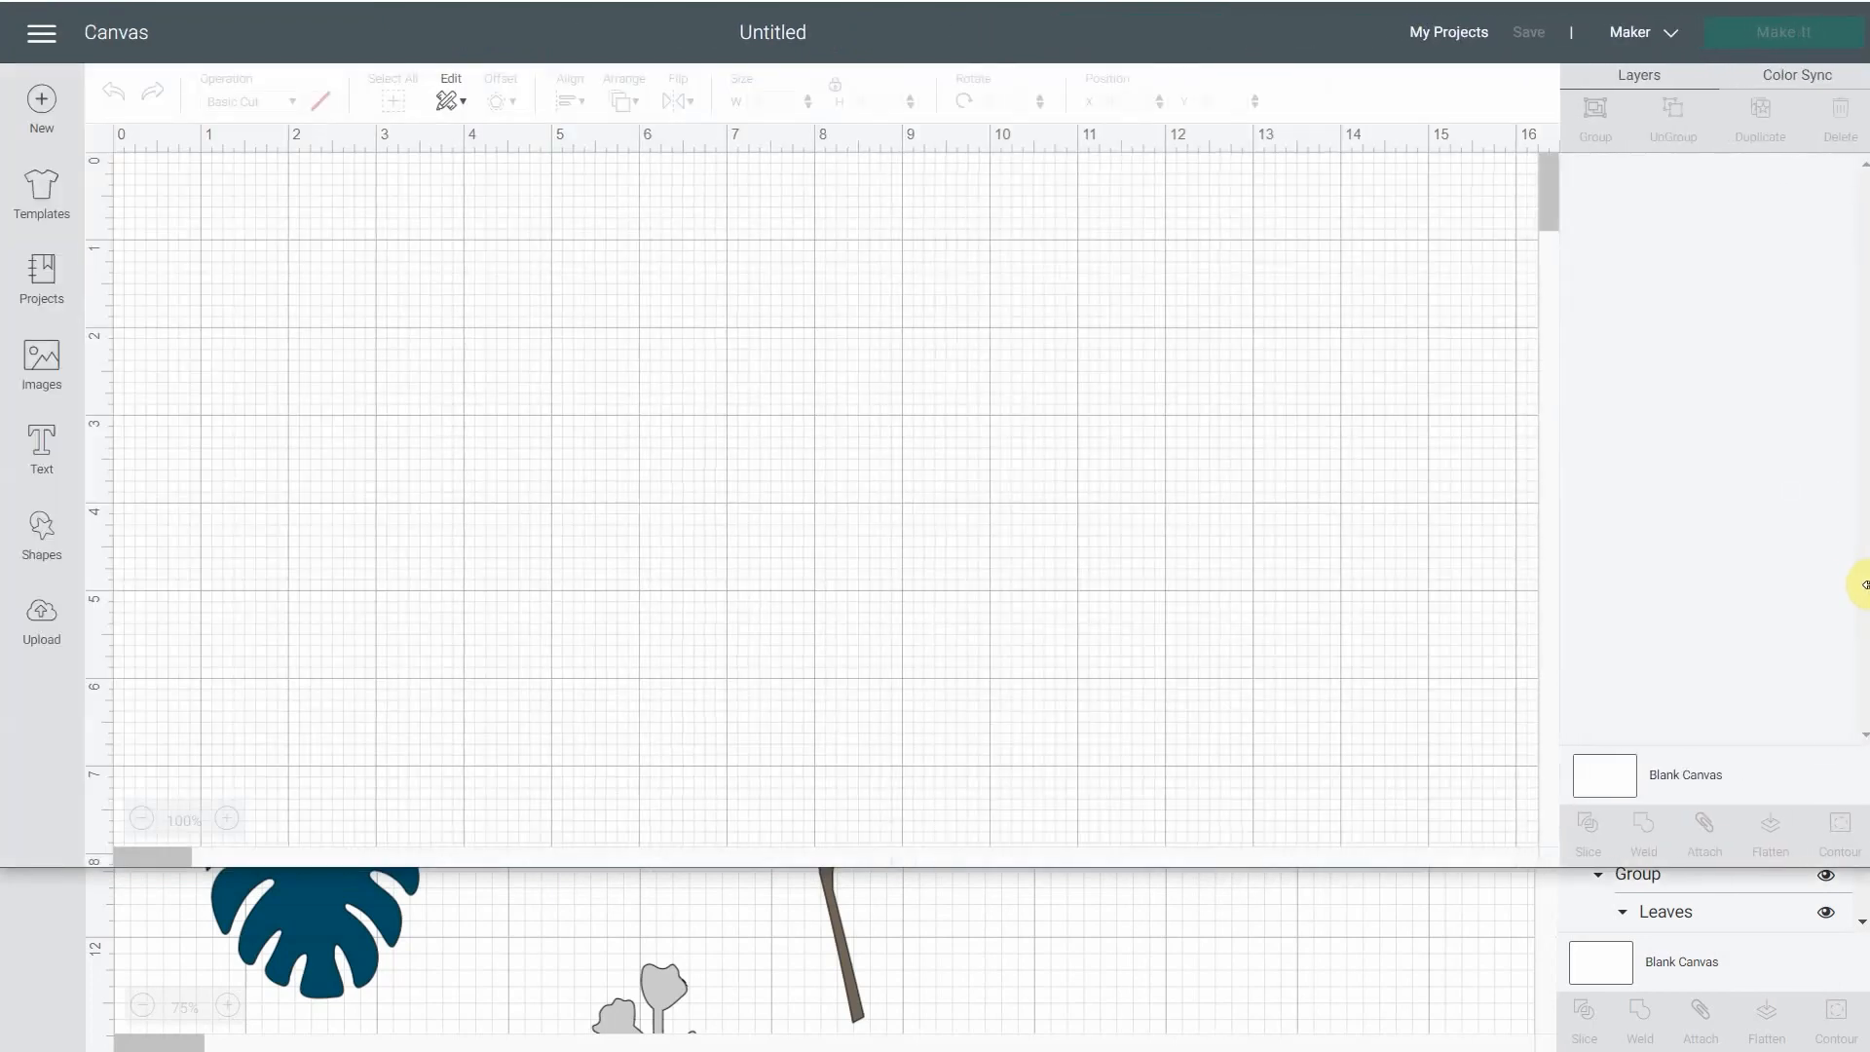
pyautogui.moveTo(1251, 864); pyautogui.dragTo(1235, 1044)
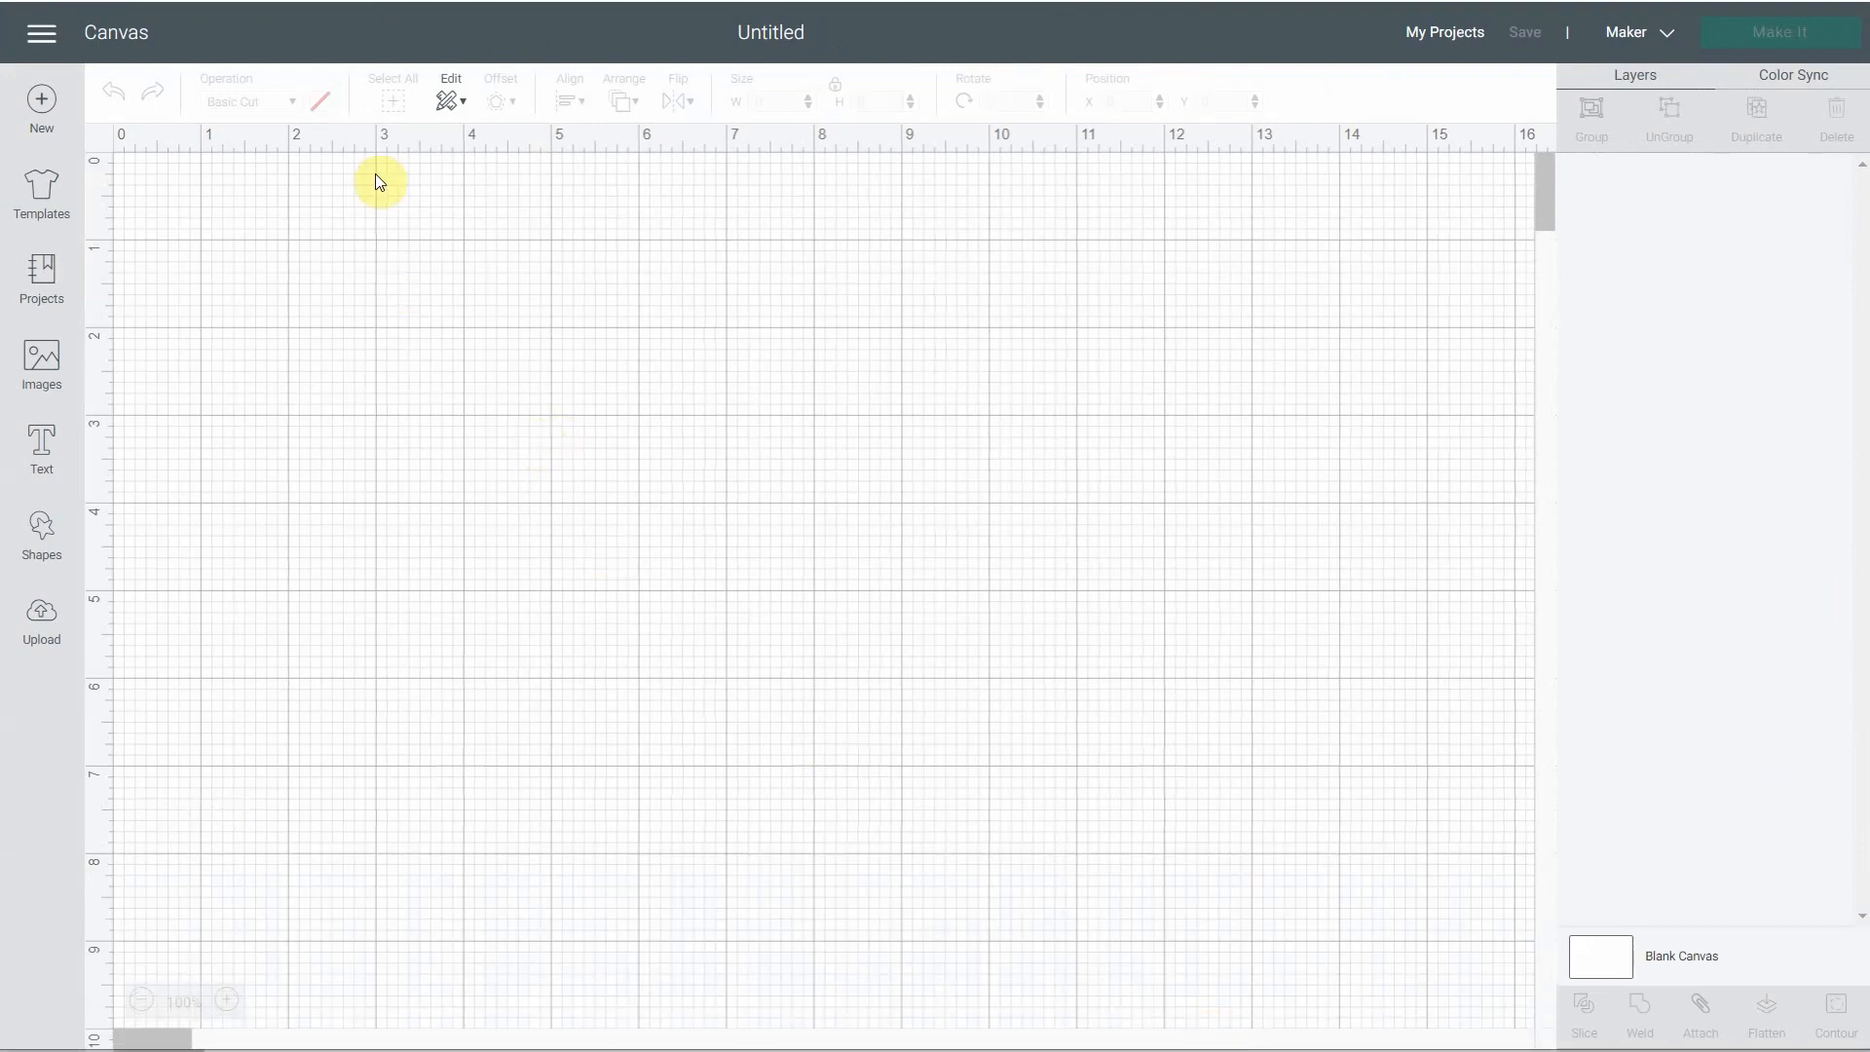
# - Paste both branches into the new project and move them to about X 3.35, Y 0.92 inches
pyautogui.click(443, 102)
pyautogui.click(482, 198)
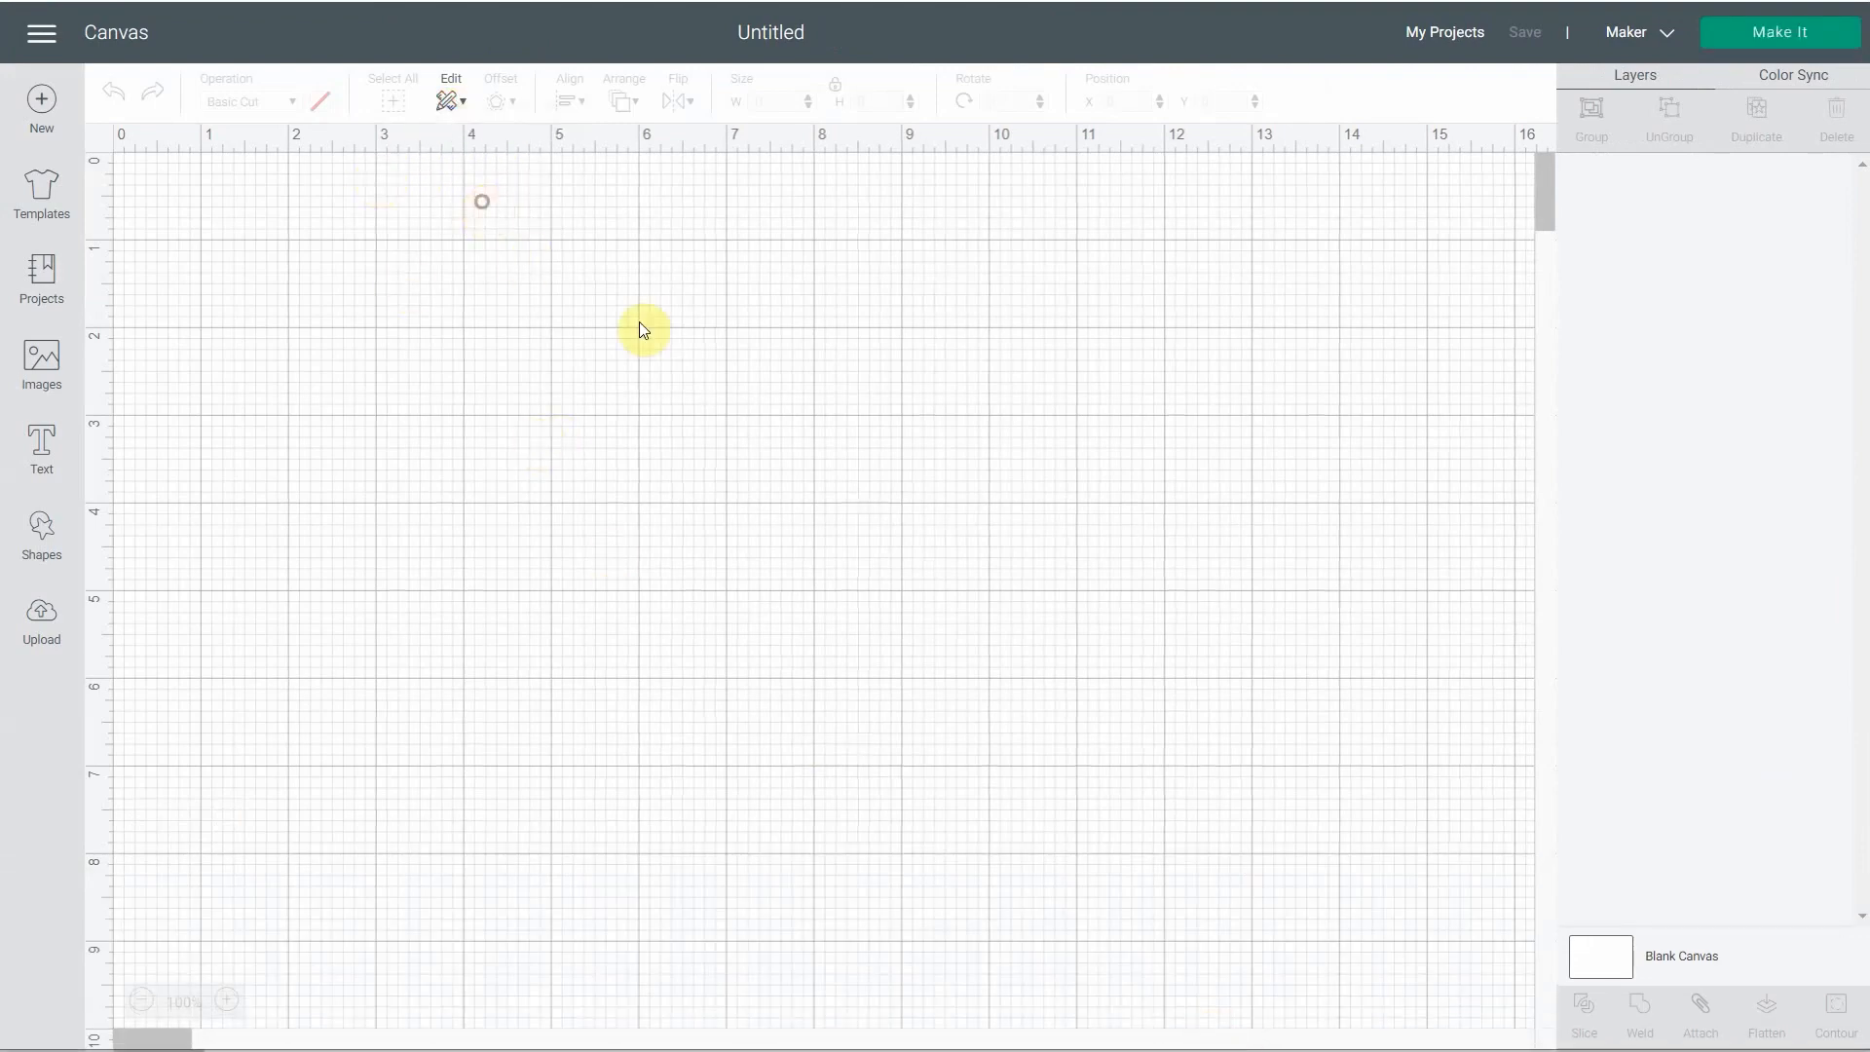
pyautogui.moveTo(1373, 839); pyautogui.dragTo(552, 480)
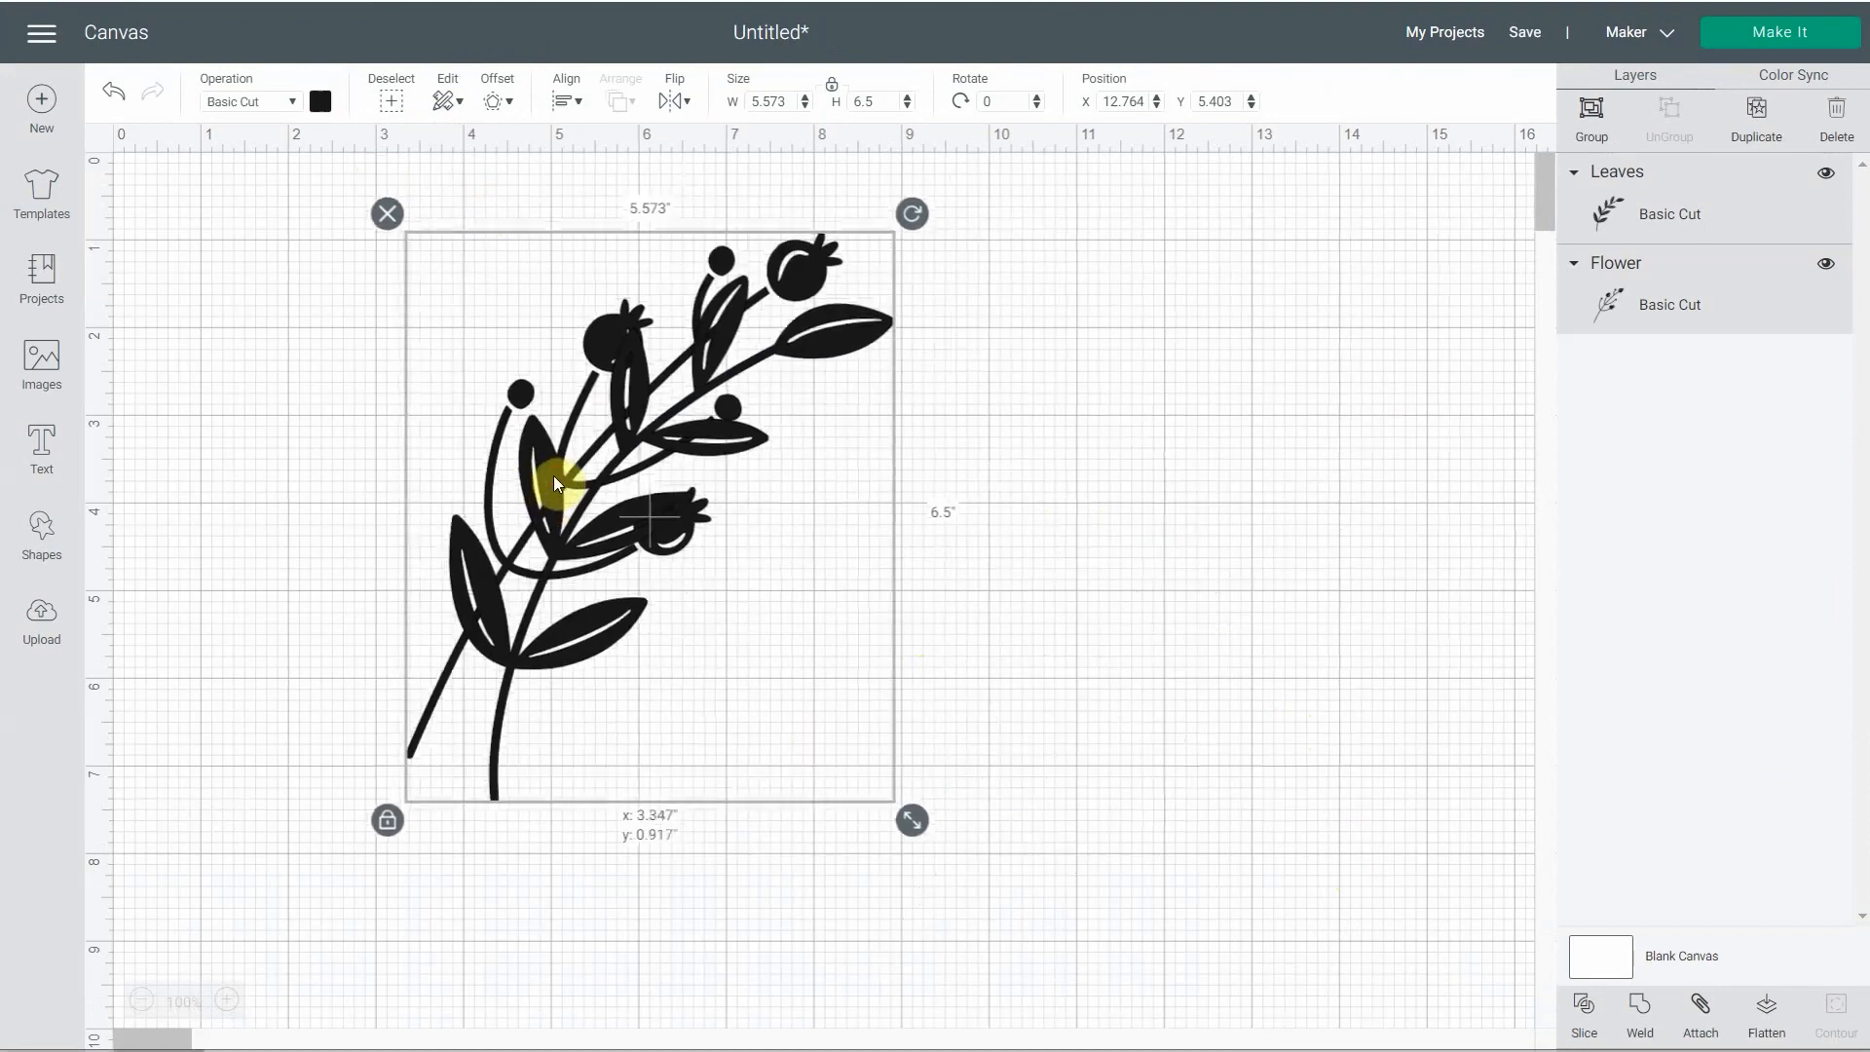
# - Separate the leaf branch from the berry branch by moving it to about X 6.67, Y 2.64 inches
pyautogui.click(1115, 621)
pyautogui.click(597, 601)
pyautogui.moveTo(583, 631); pyautogui.dragTo(831, 734)
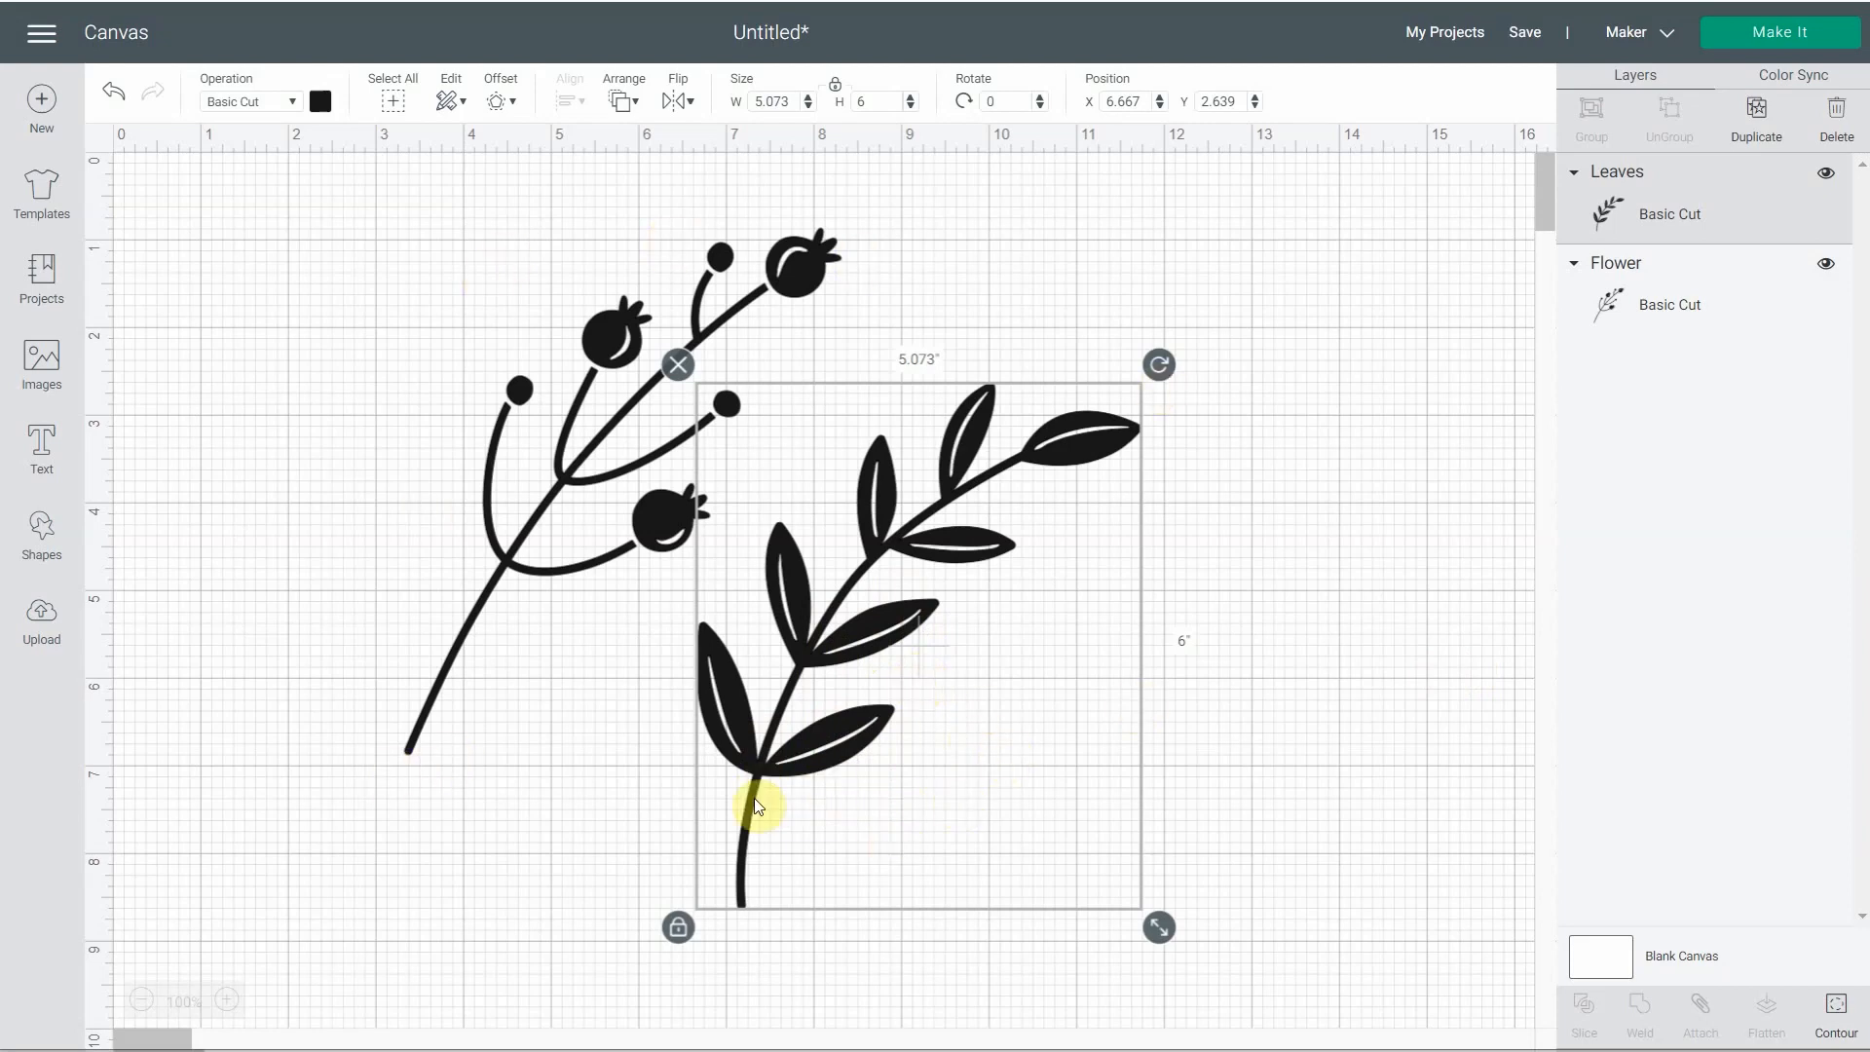
# - Hide the vein contours inside all the leaves of the leaf branch so the leaves become solid
pyautogui.click(1837, 1011)
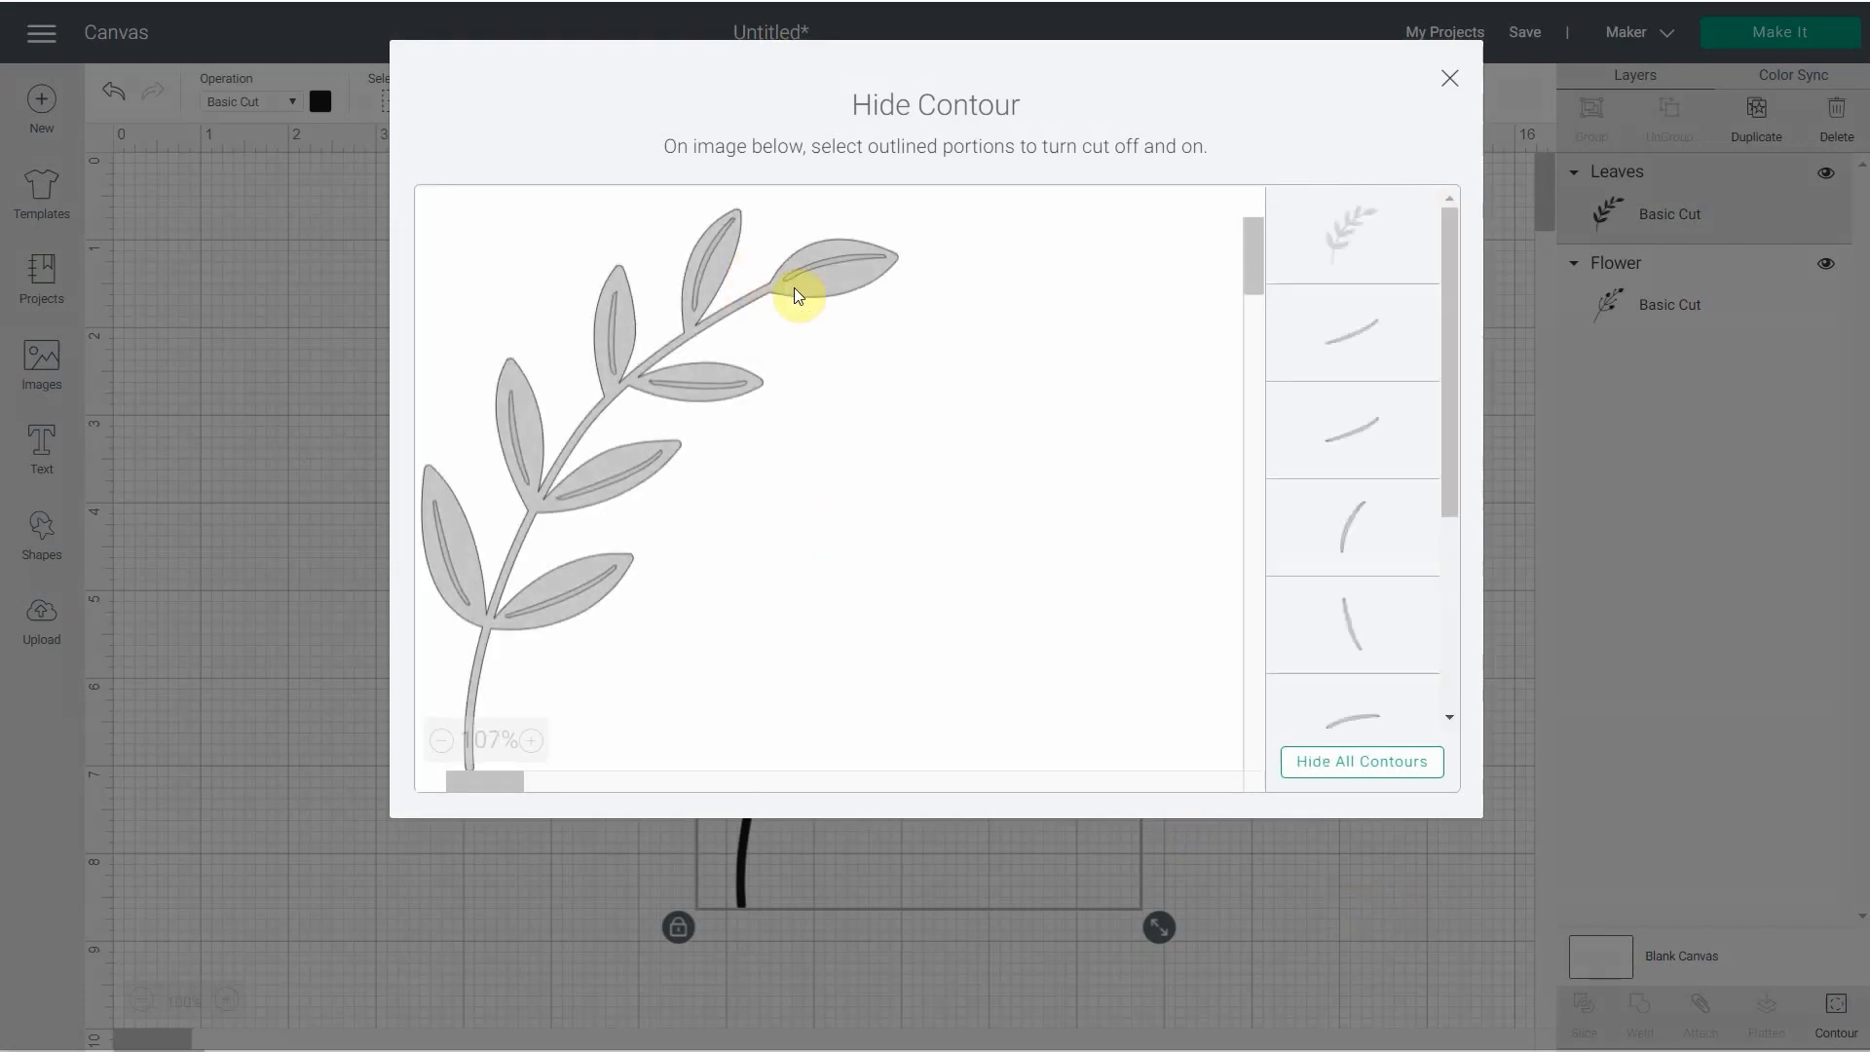
pyautogui.click(831, 260)
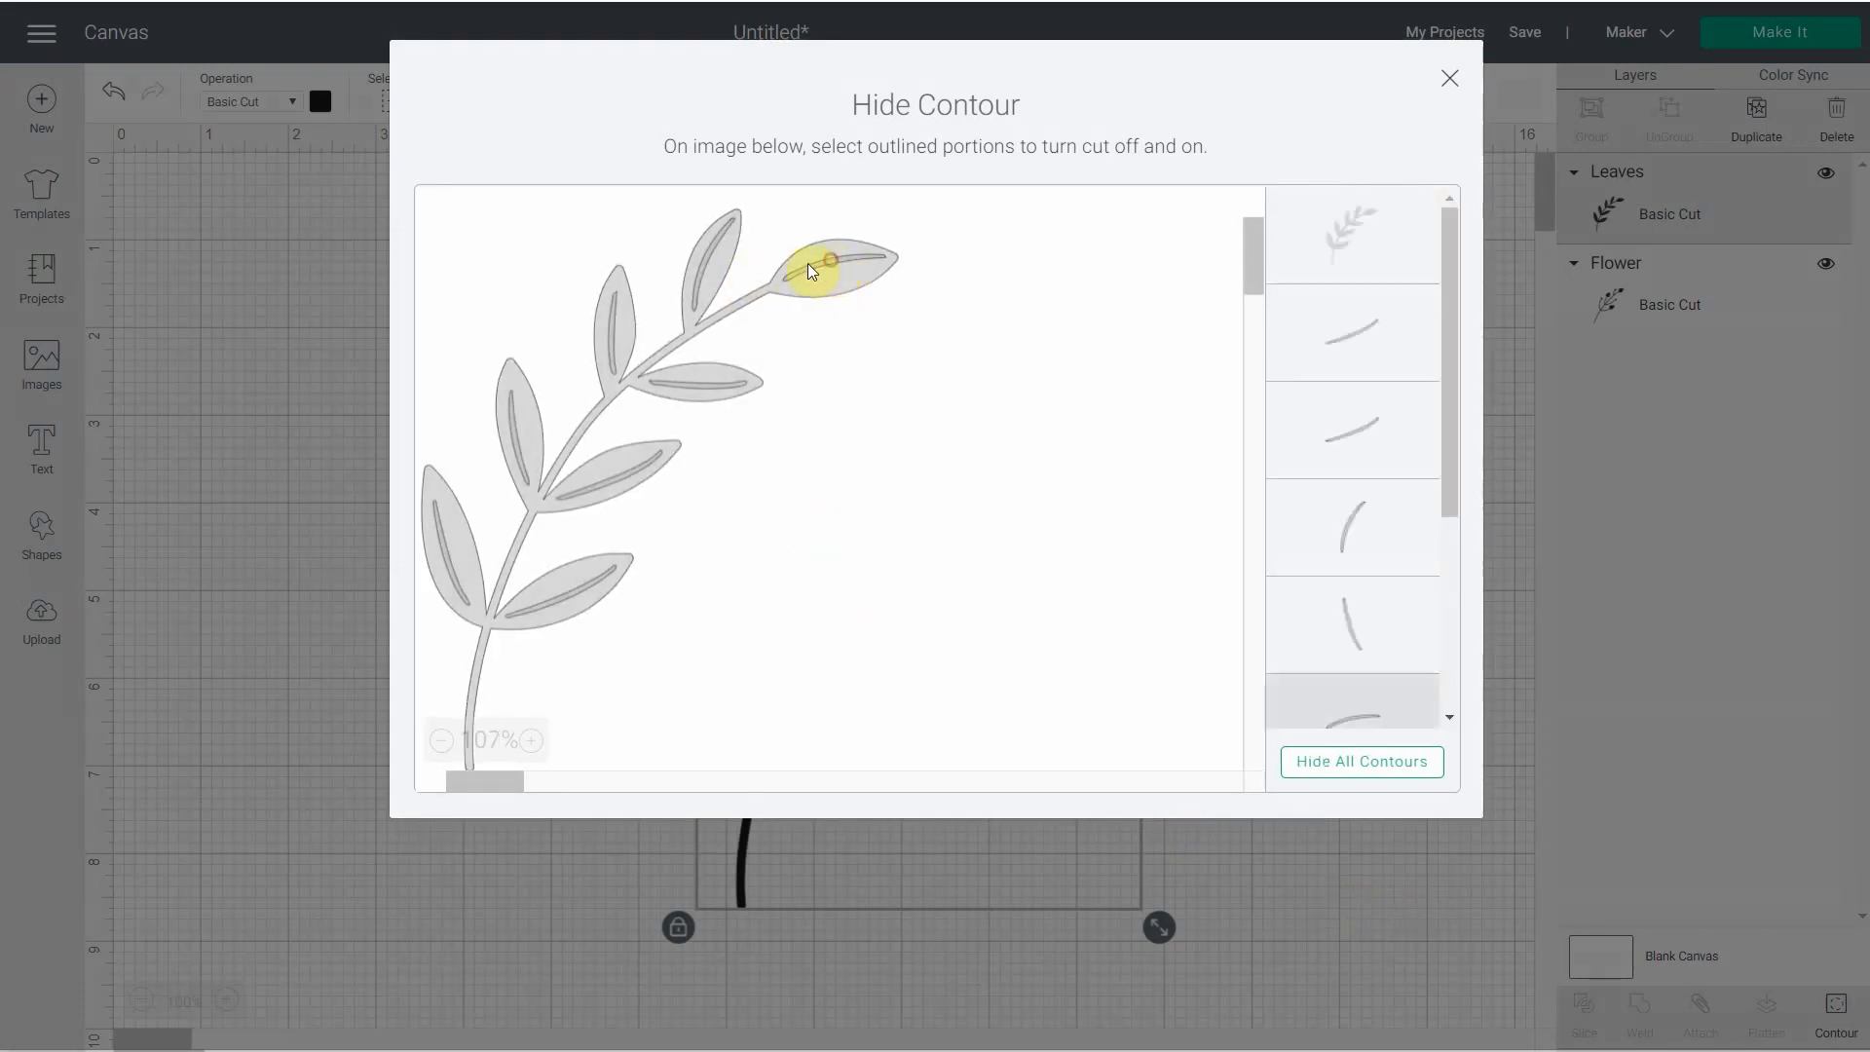
pyautogui.click(704, 267)
pyautogui.click(606, 347)
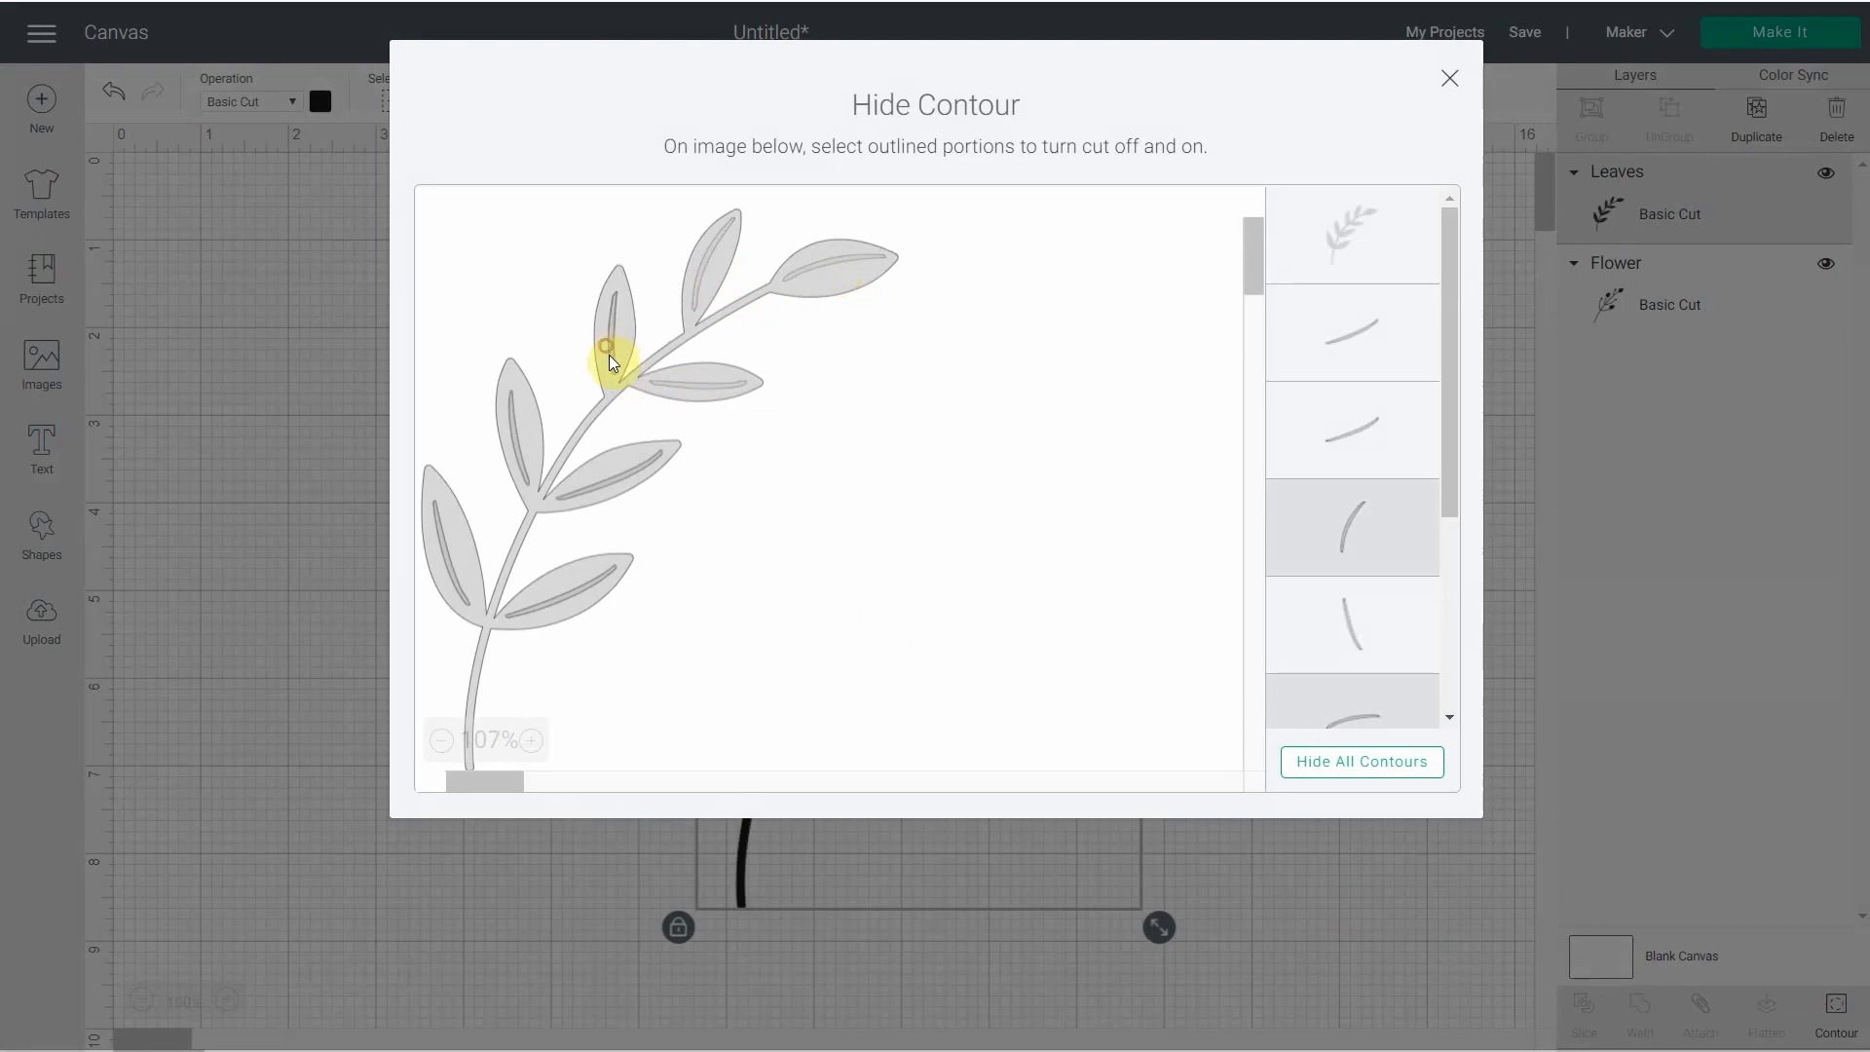
pyautogui.click(585, 489)
pyautogui.click(586, 587)
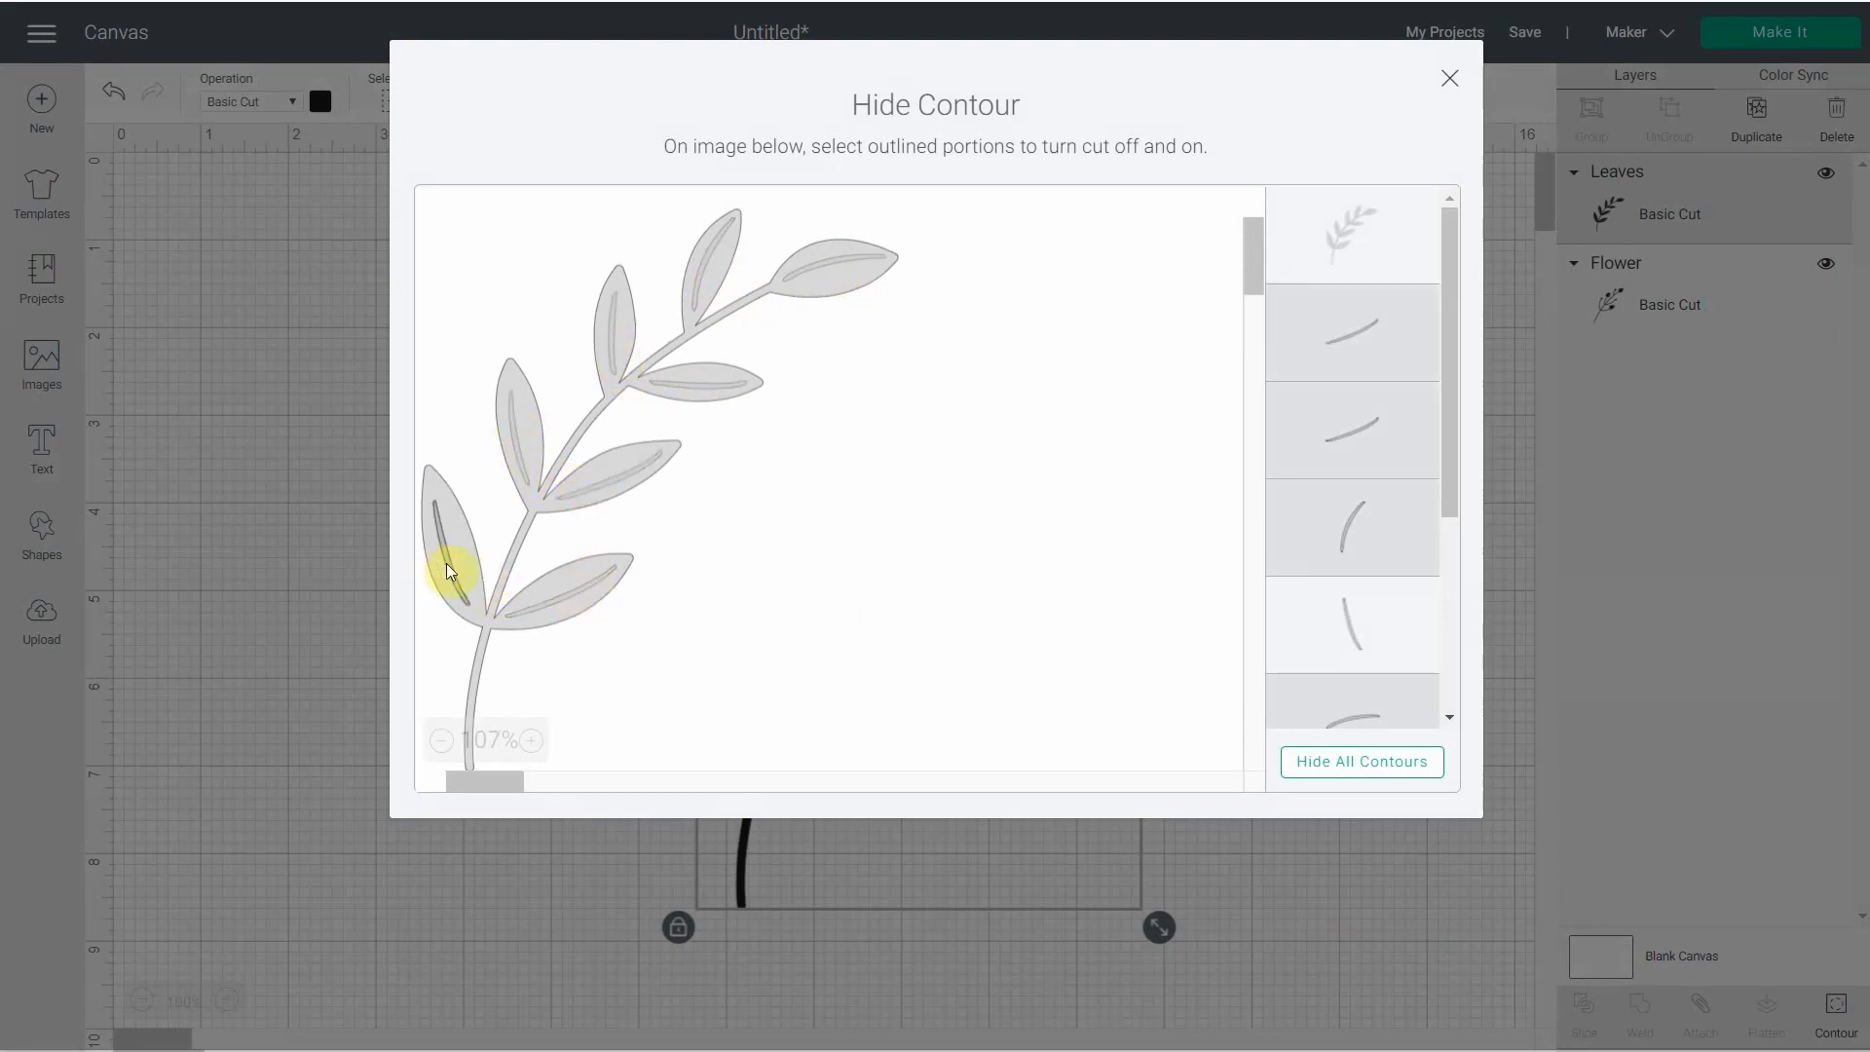
pyautogui.click(450, 567)
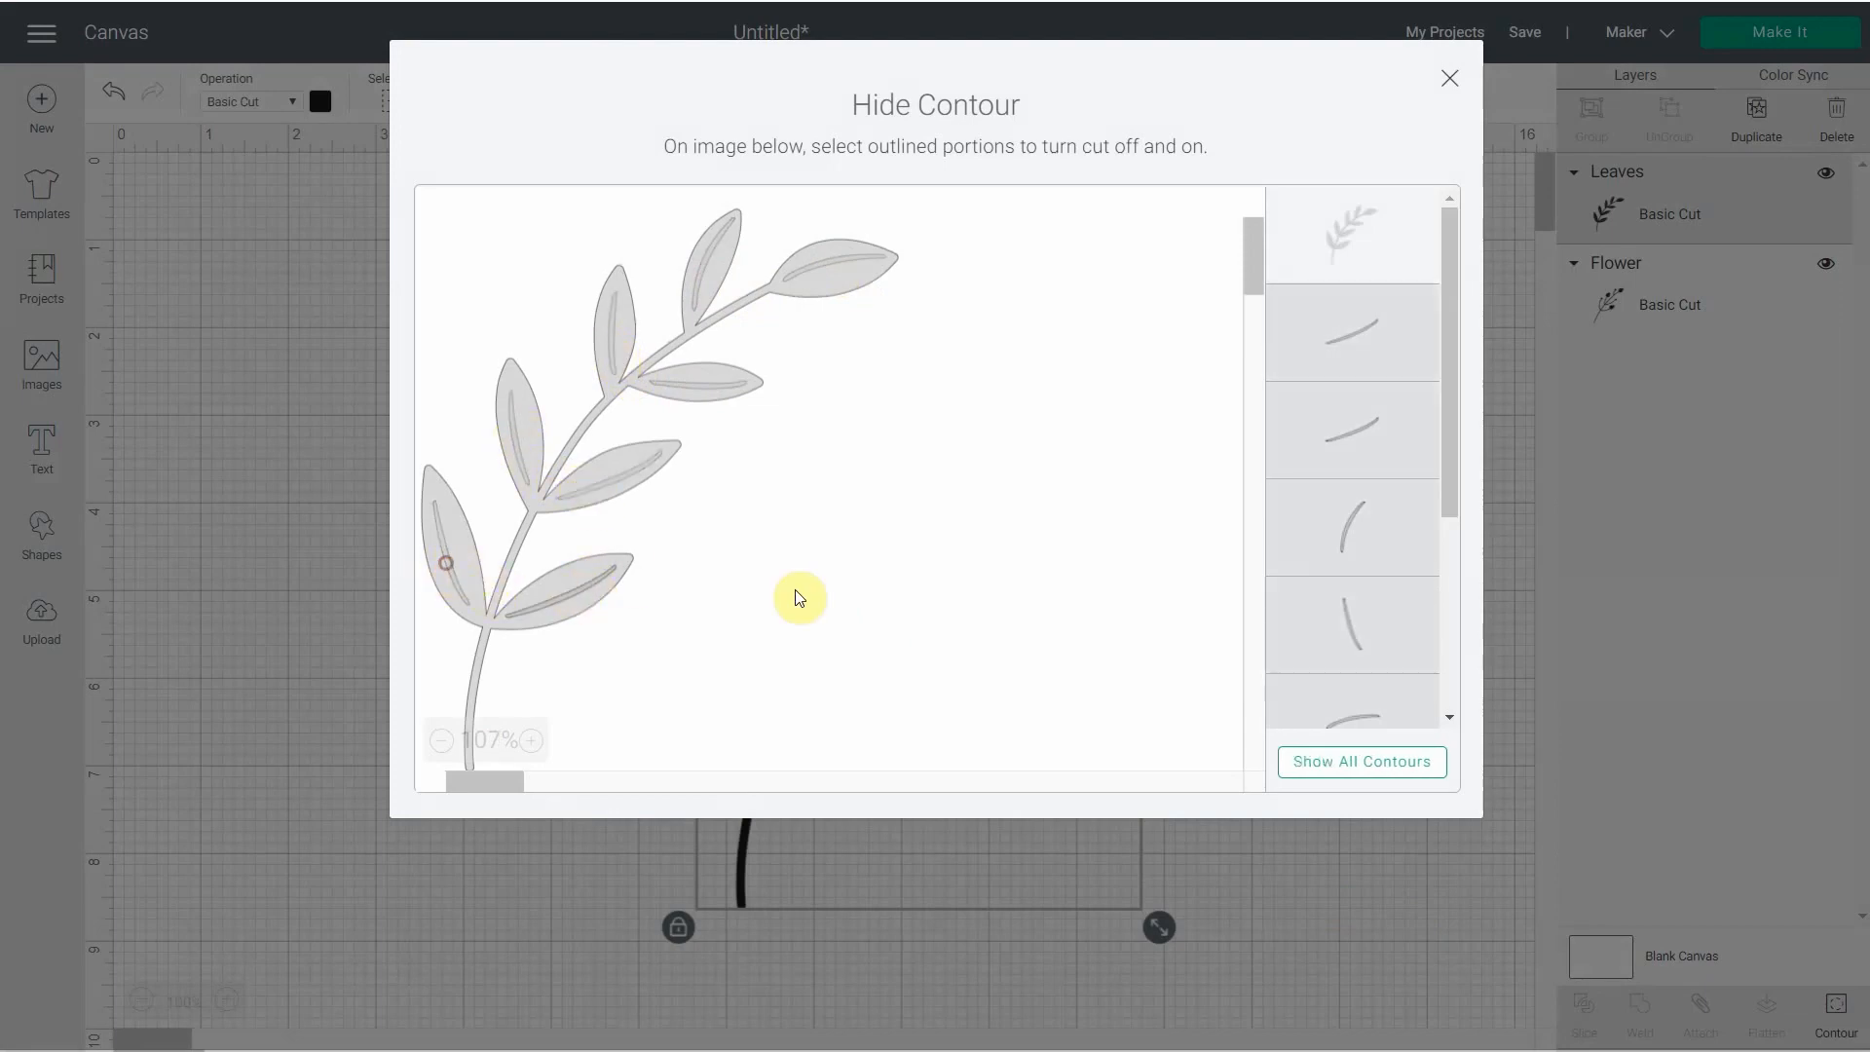
pyautogui.click(1450, 83)
# - Finish hiding the leaf veins and hide the highlight contours inside the berries so both branches become solid shapes
pyautogui.click(617, 355)
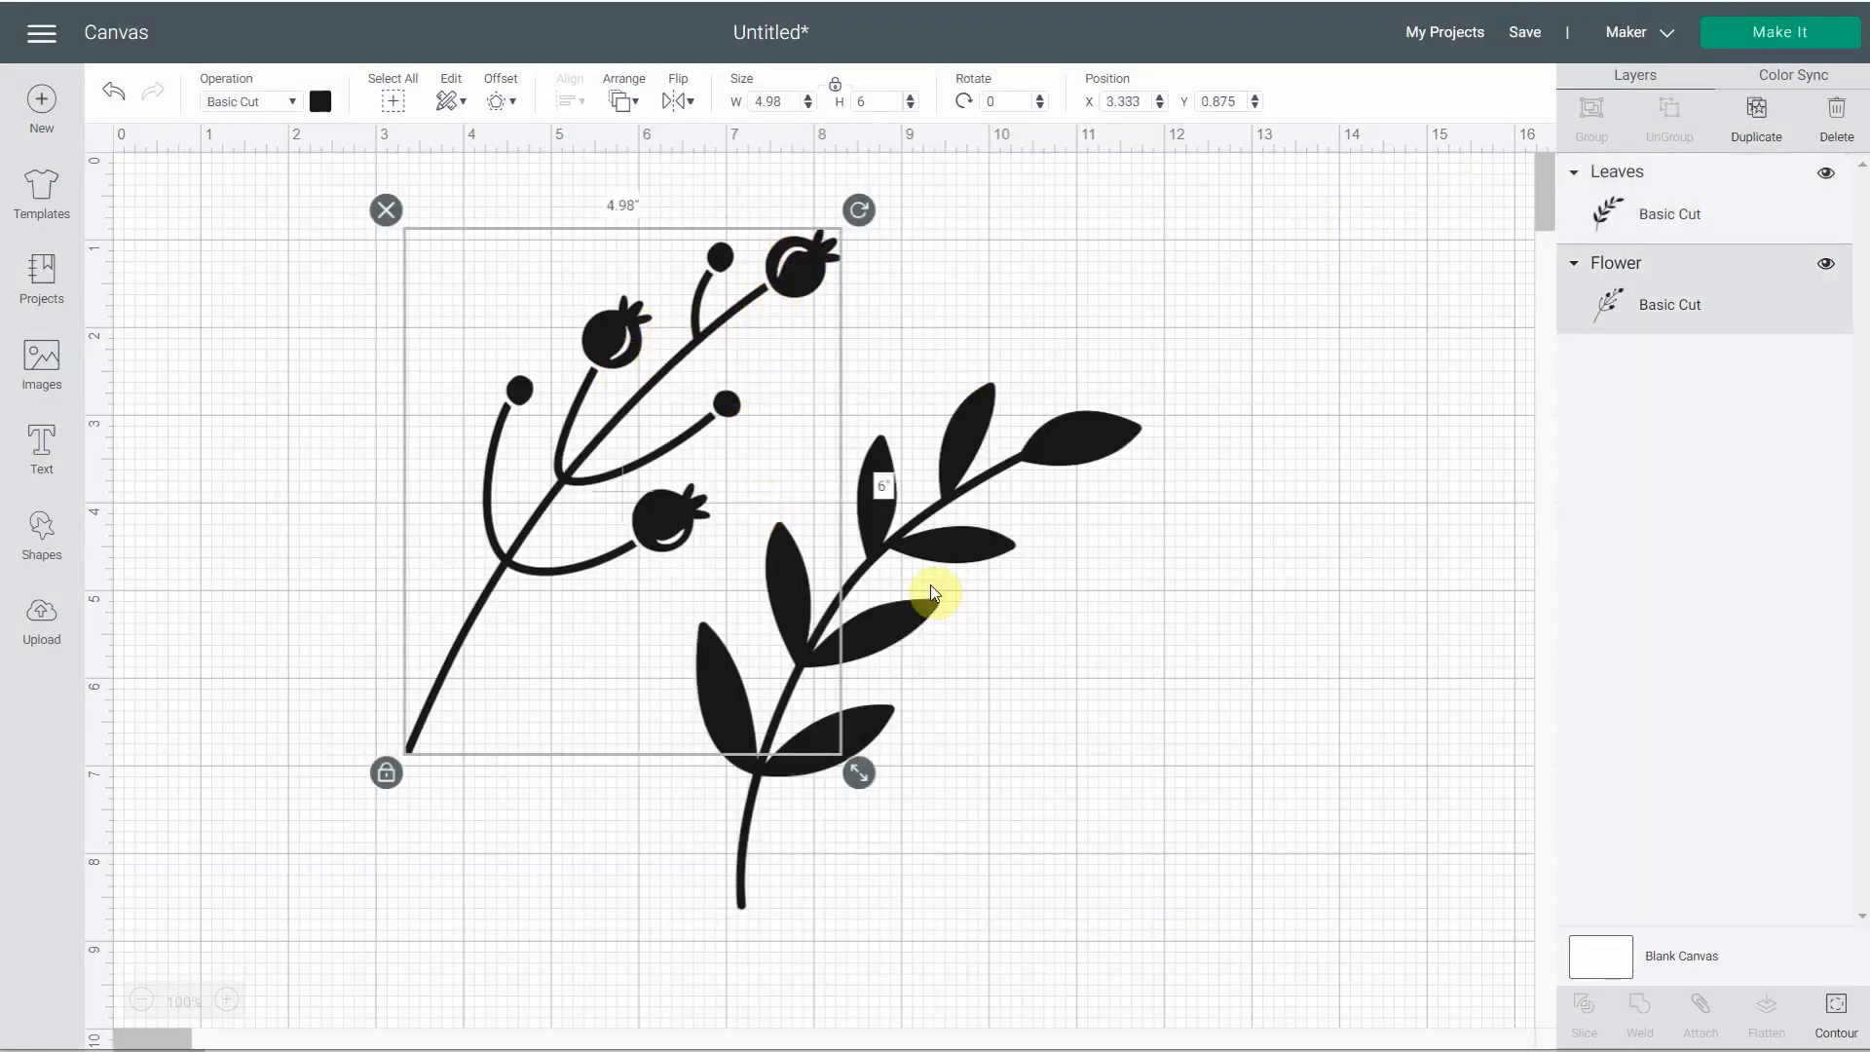
pyautogui.click(1825, 1024)
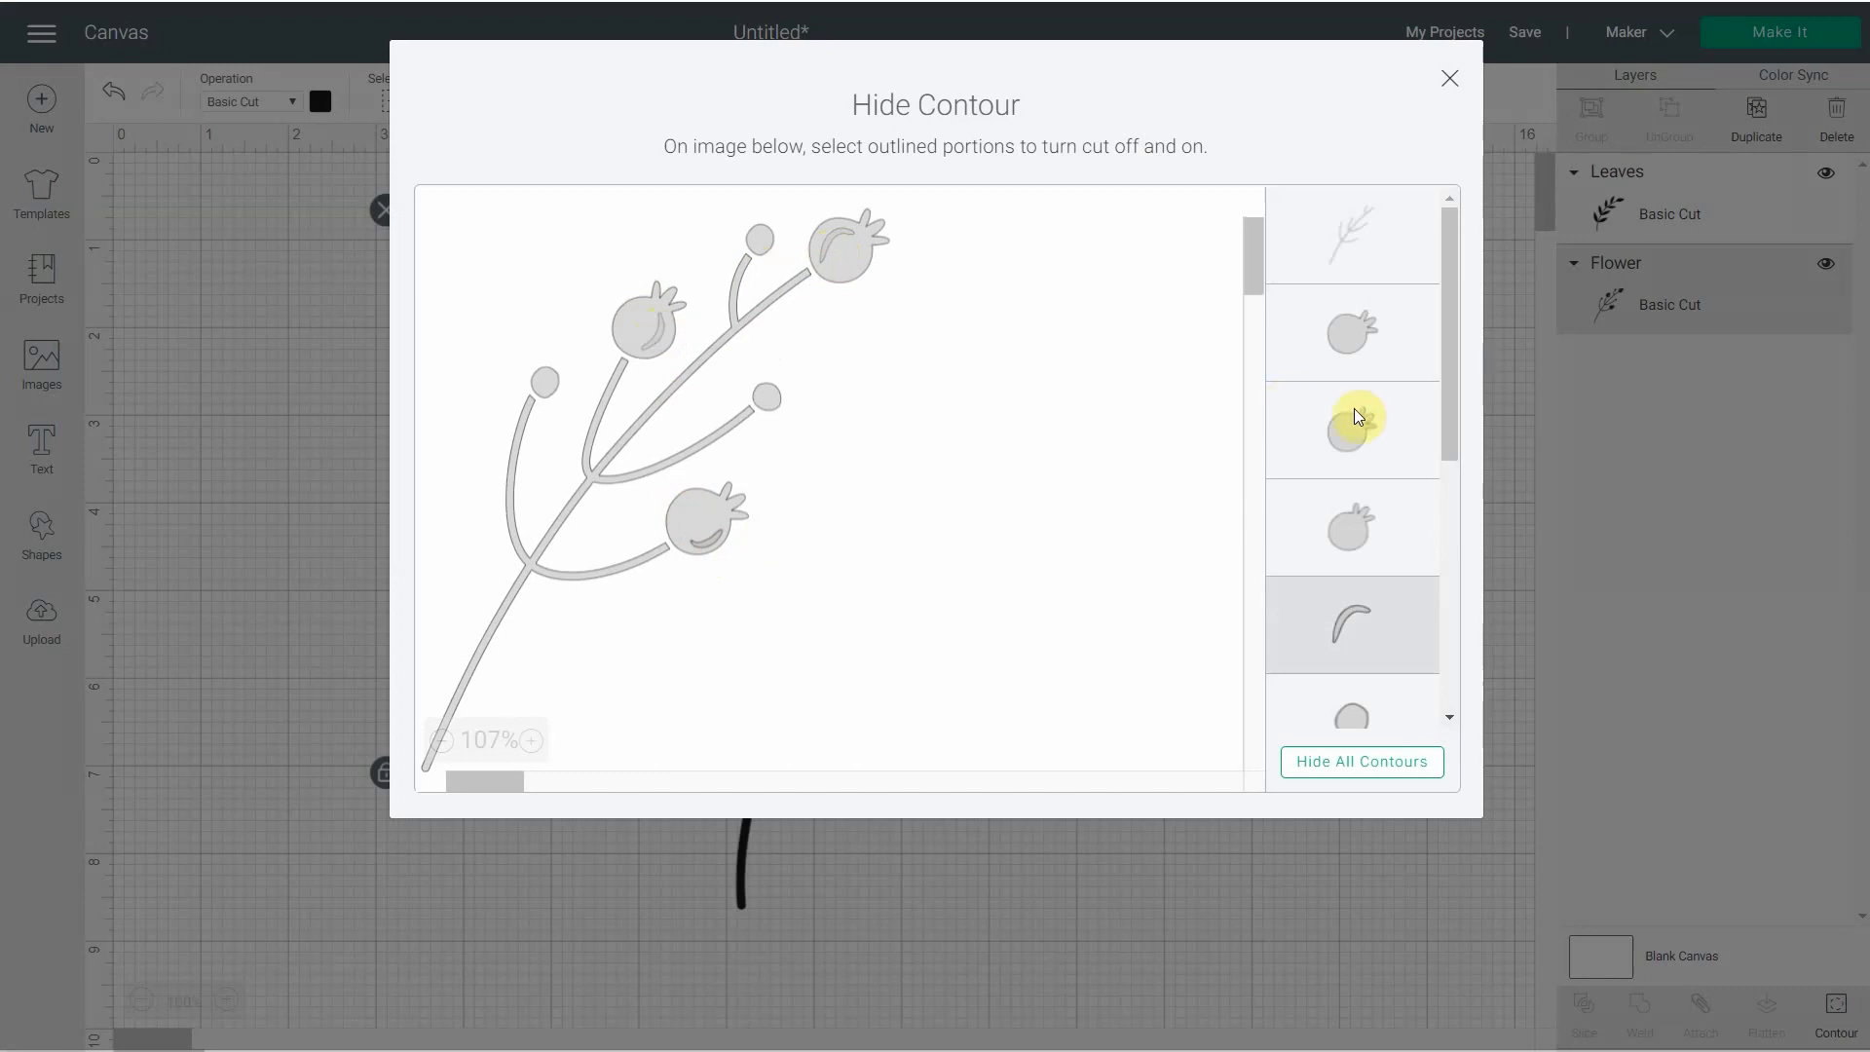
pyautogui.click(711, 544)
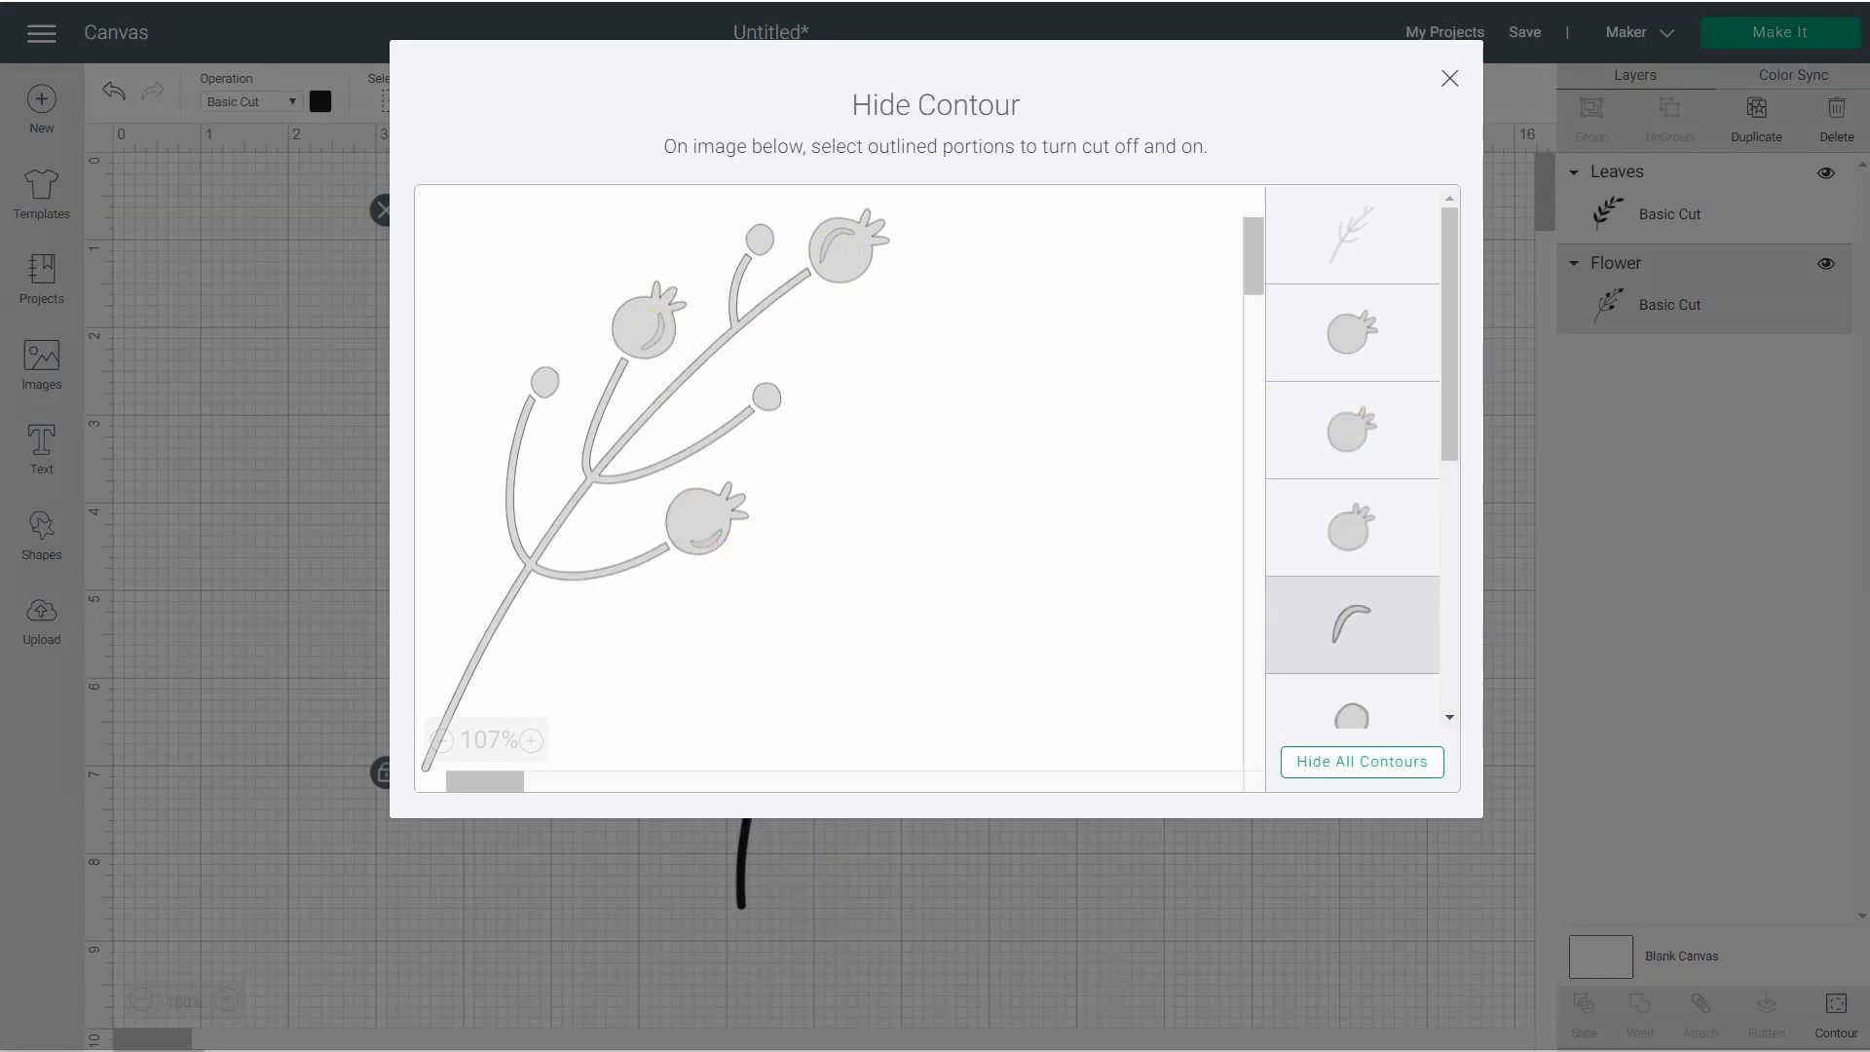
pyautogui.click(1451, 82)
# - Lower the leaf branch, and place the berry branch above it at about 3.32 × 4 inches, rotated to 337.67 degrees
pyautogui.moveTo(952, 700); pyautogui.dragTo(966, 716)
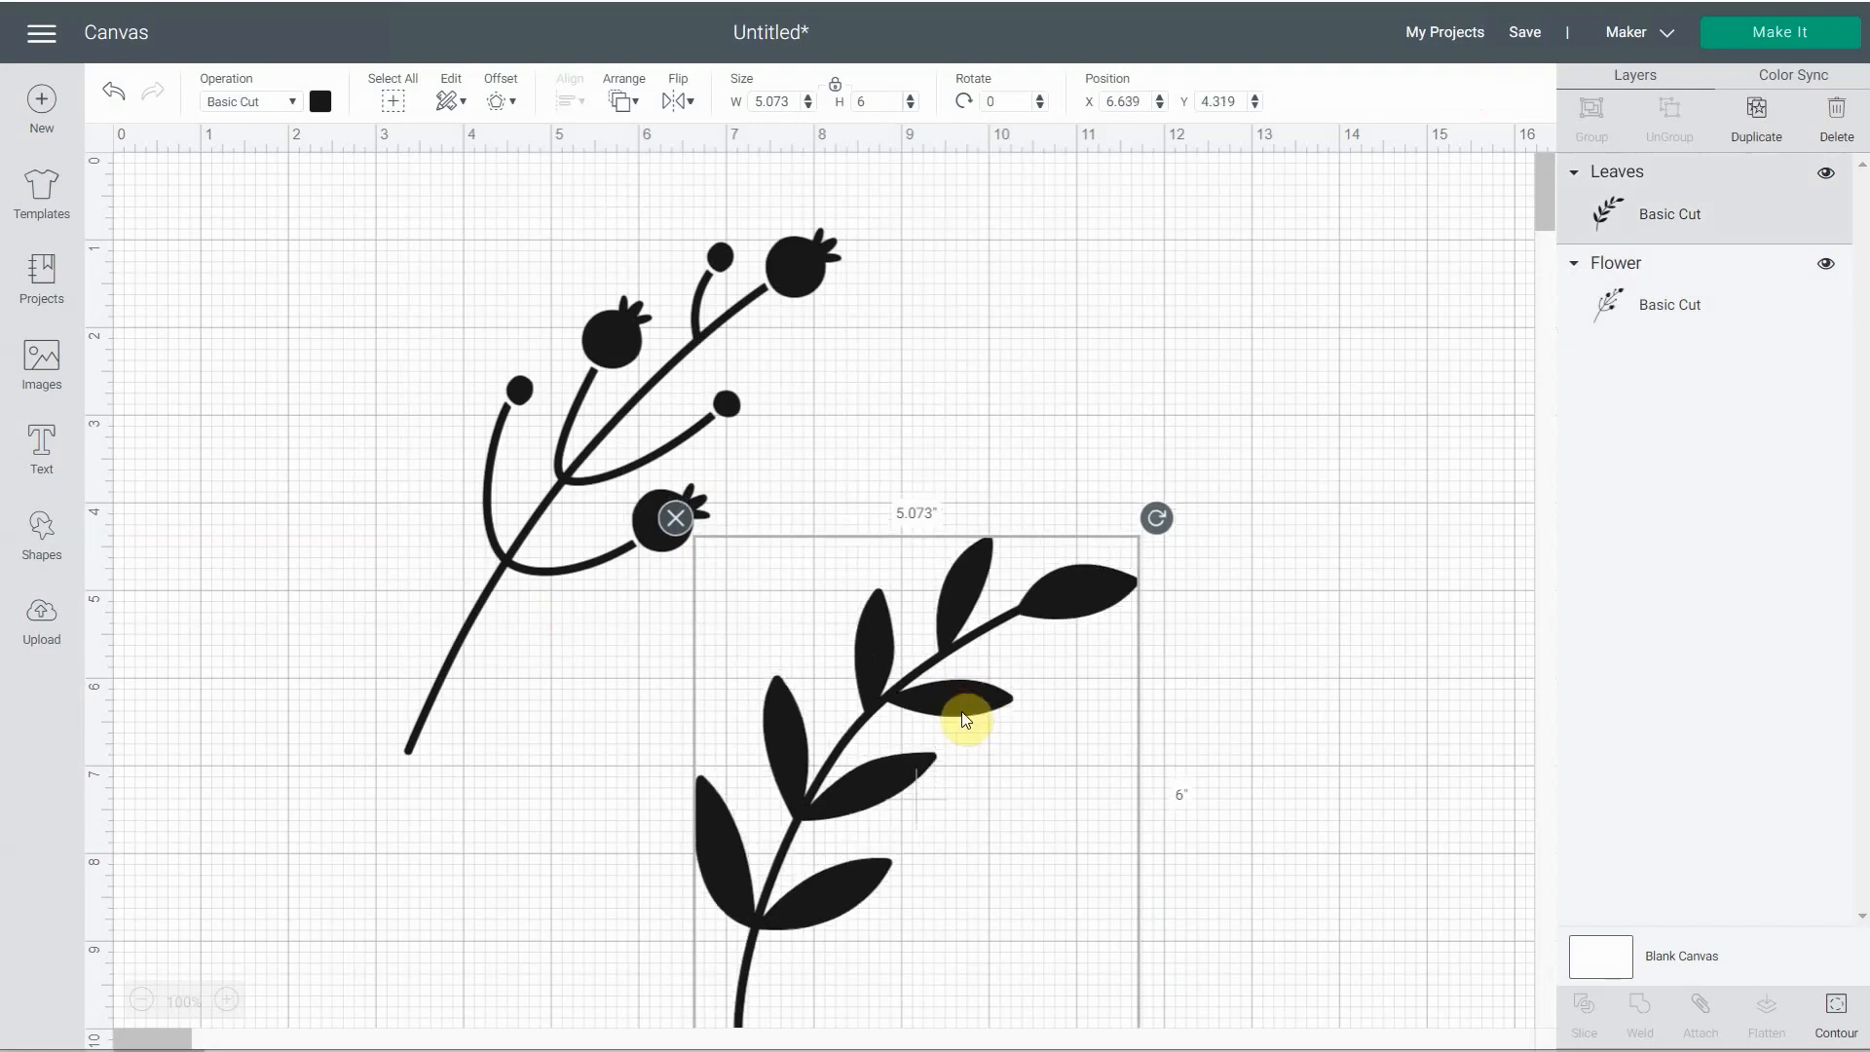
pyautogui.click(546, 581)
pyautogui.moveTo(862, 779); pyautogui.dragTo(765, 697)
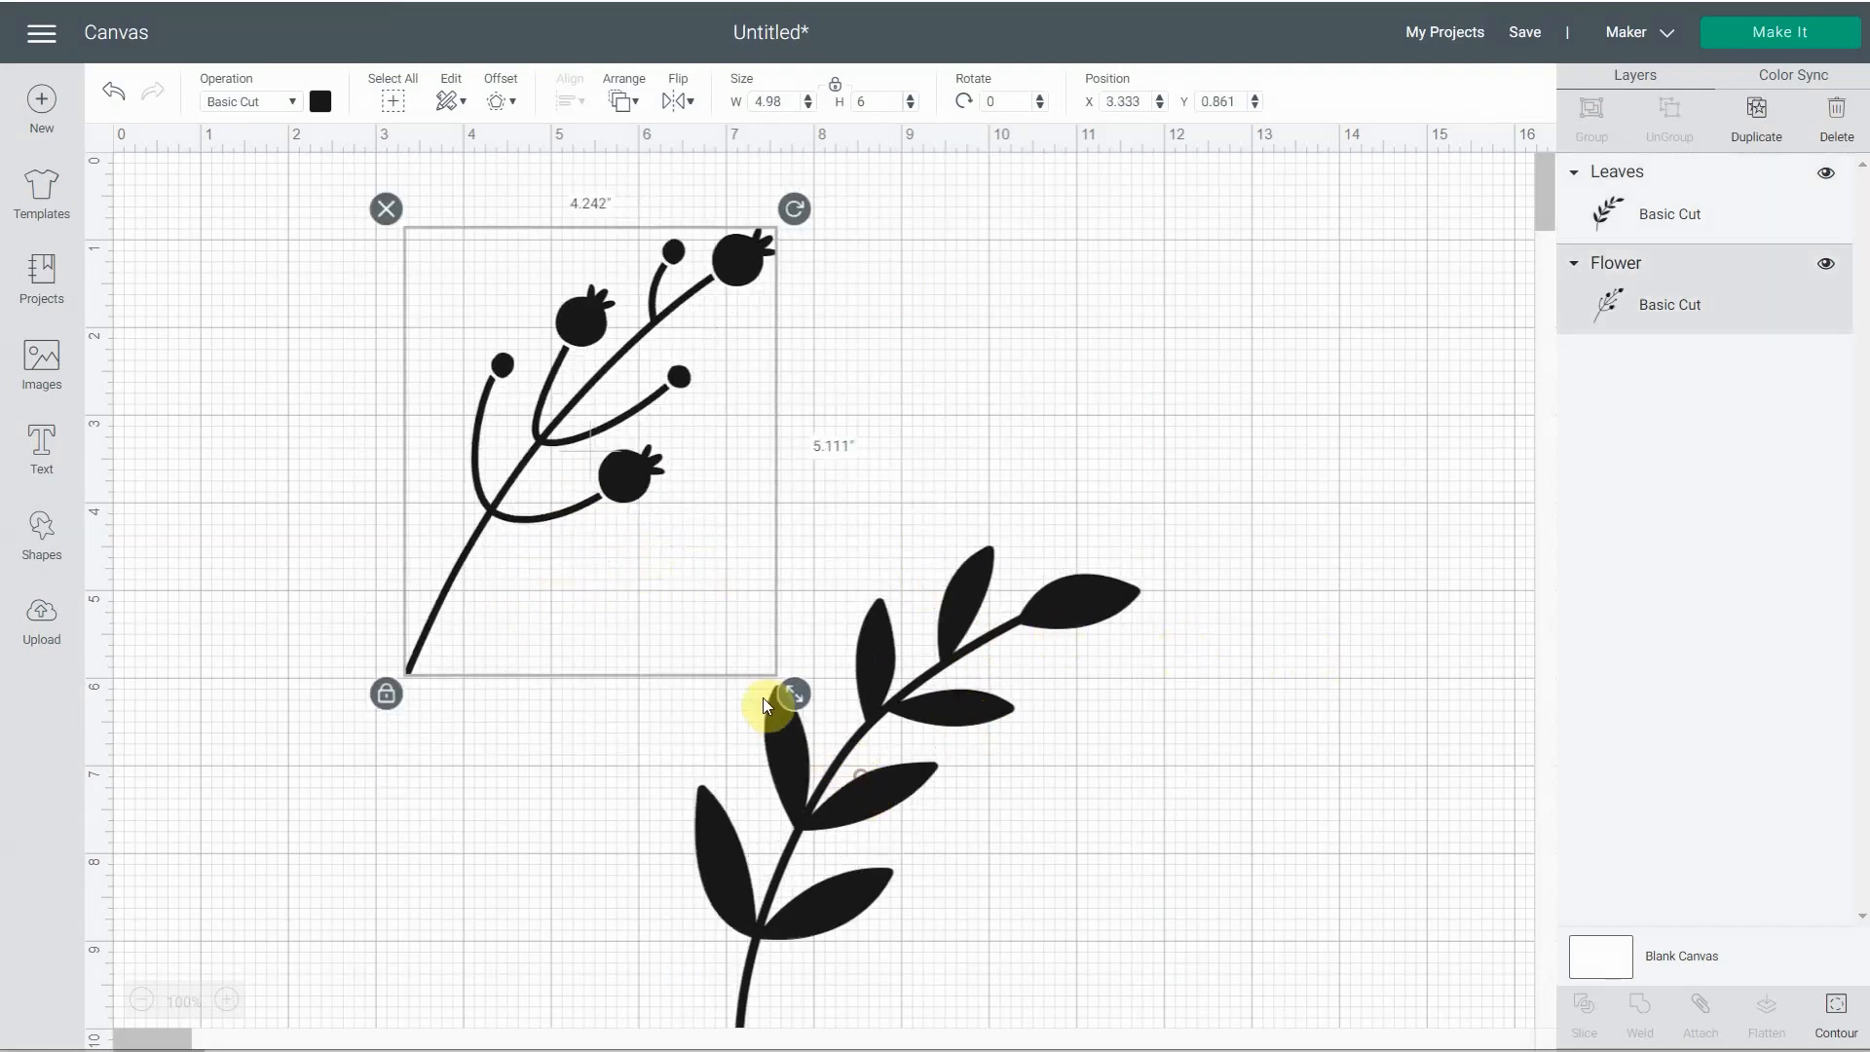
pyautogui.moveTo(795, 207); pyautogui.dragTo(672, 174)
pyautogui.moveTo(563, 451); pyautogui.dragTo(813, 495)
pyautogui.moveTo(1075, 620); pyautogui.dragTo(789, 513)
pyautogui.scroll(-3, 1026, 629)
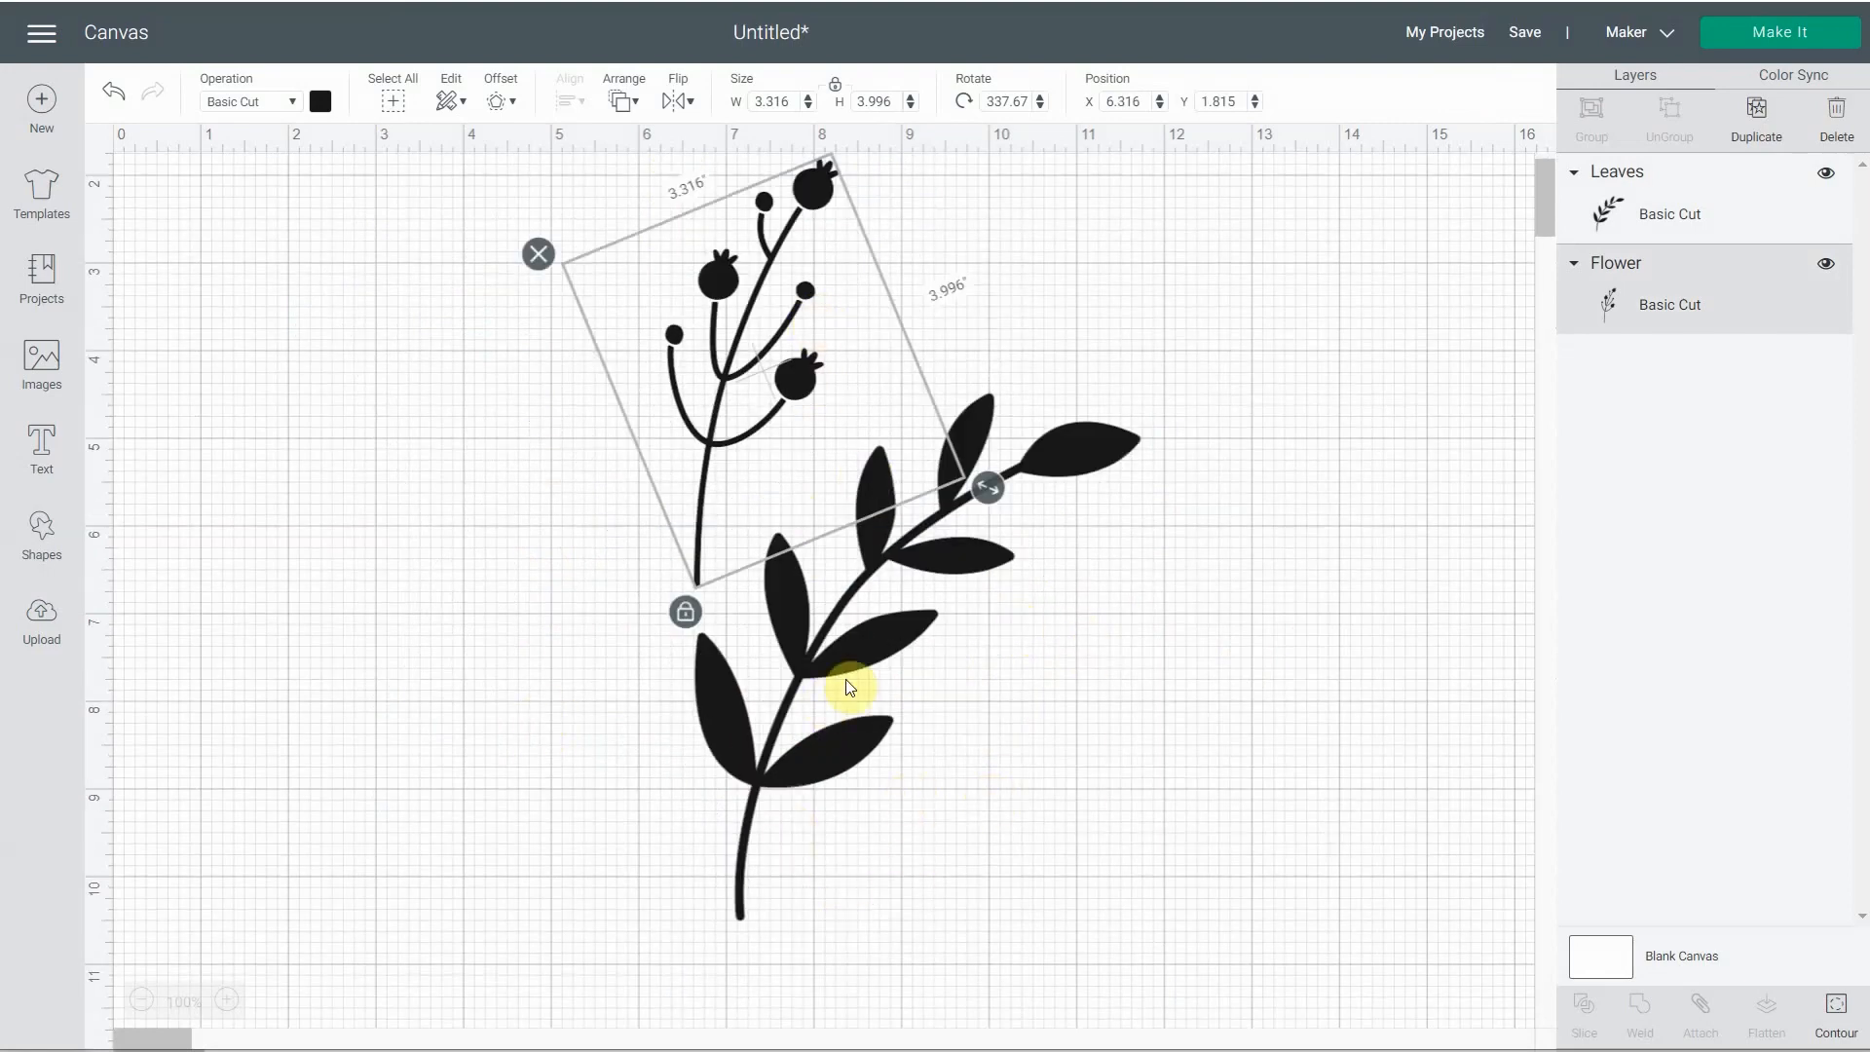
# - Duplicate the leaf branch twice
pyautogui.click(1061, 493)
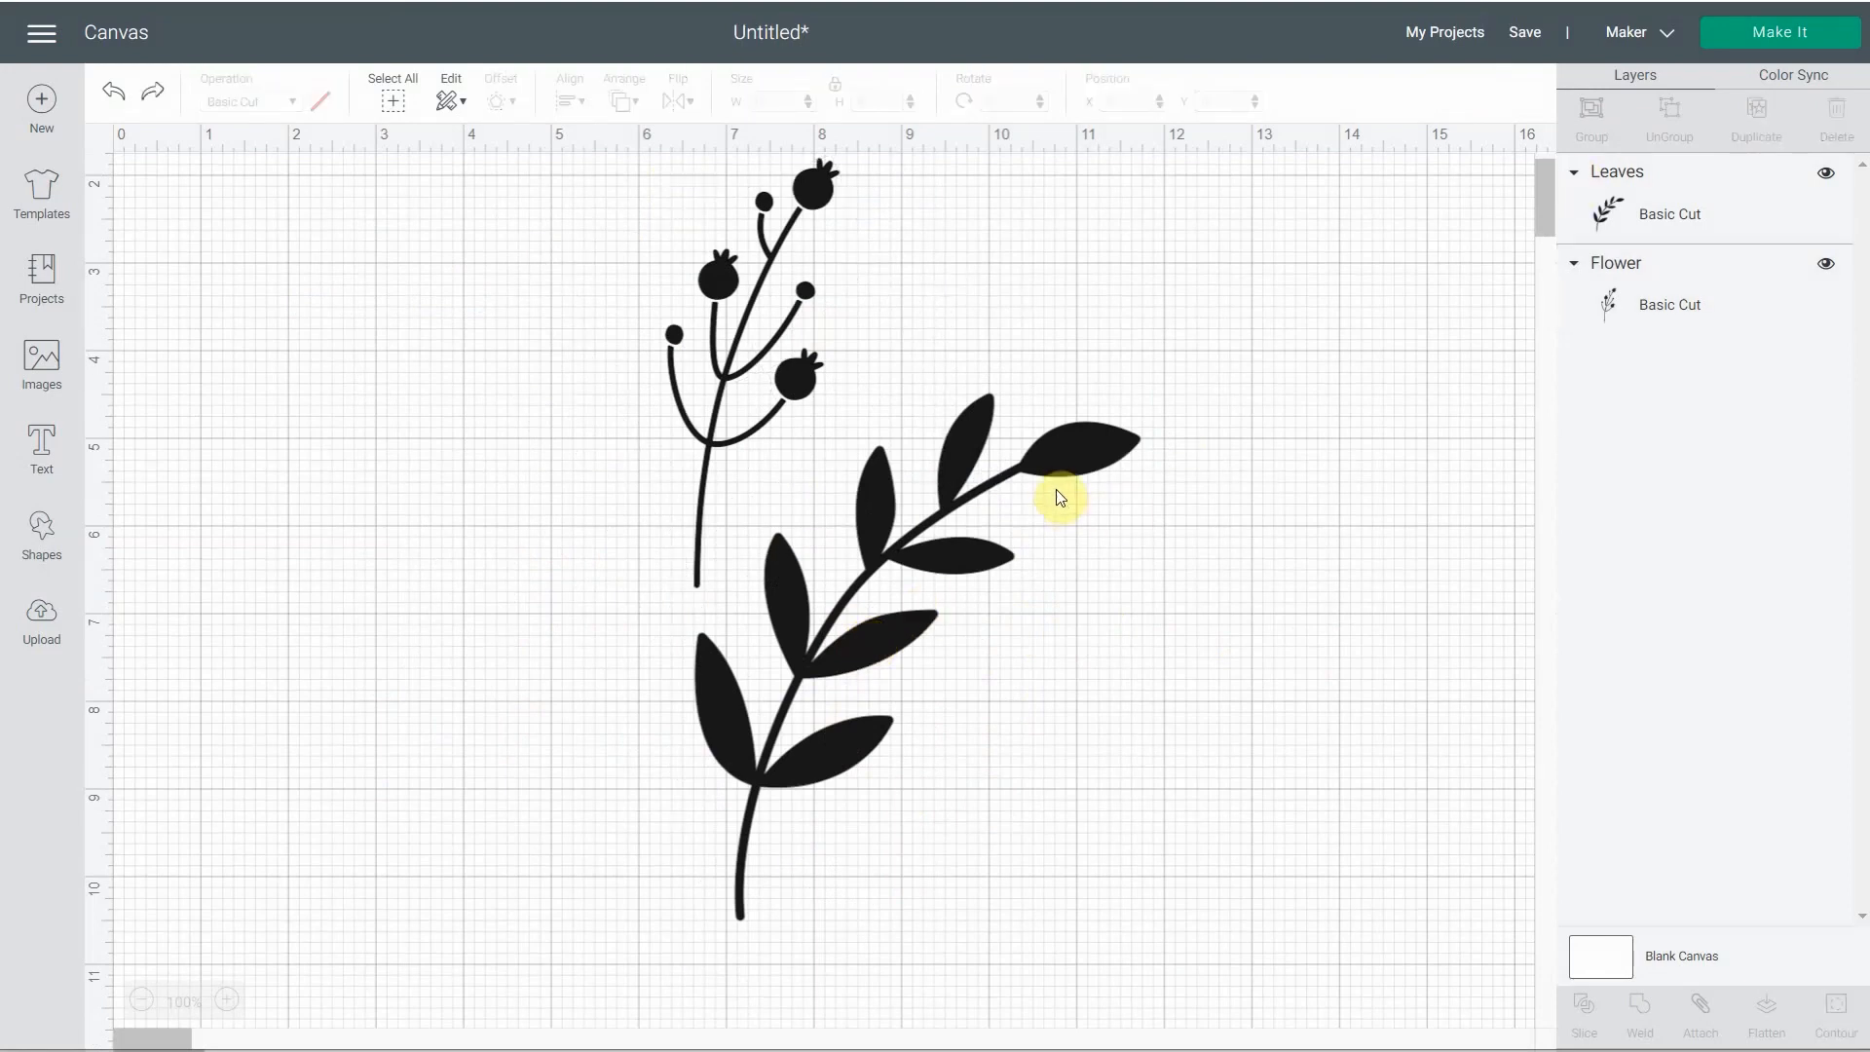
pyautogui.click(1050, 465)
pyautogui.click(1758, 115)
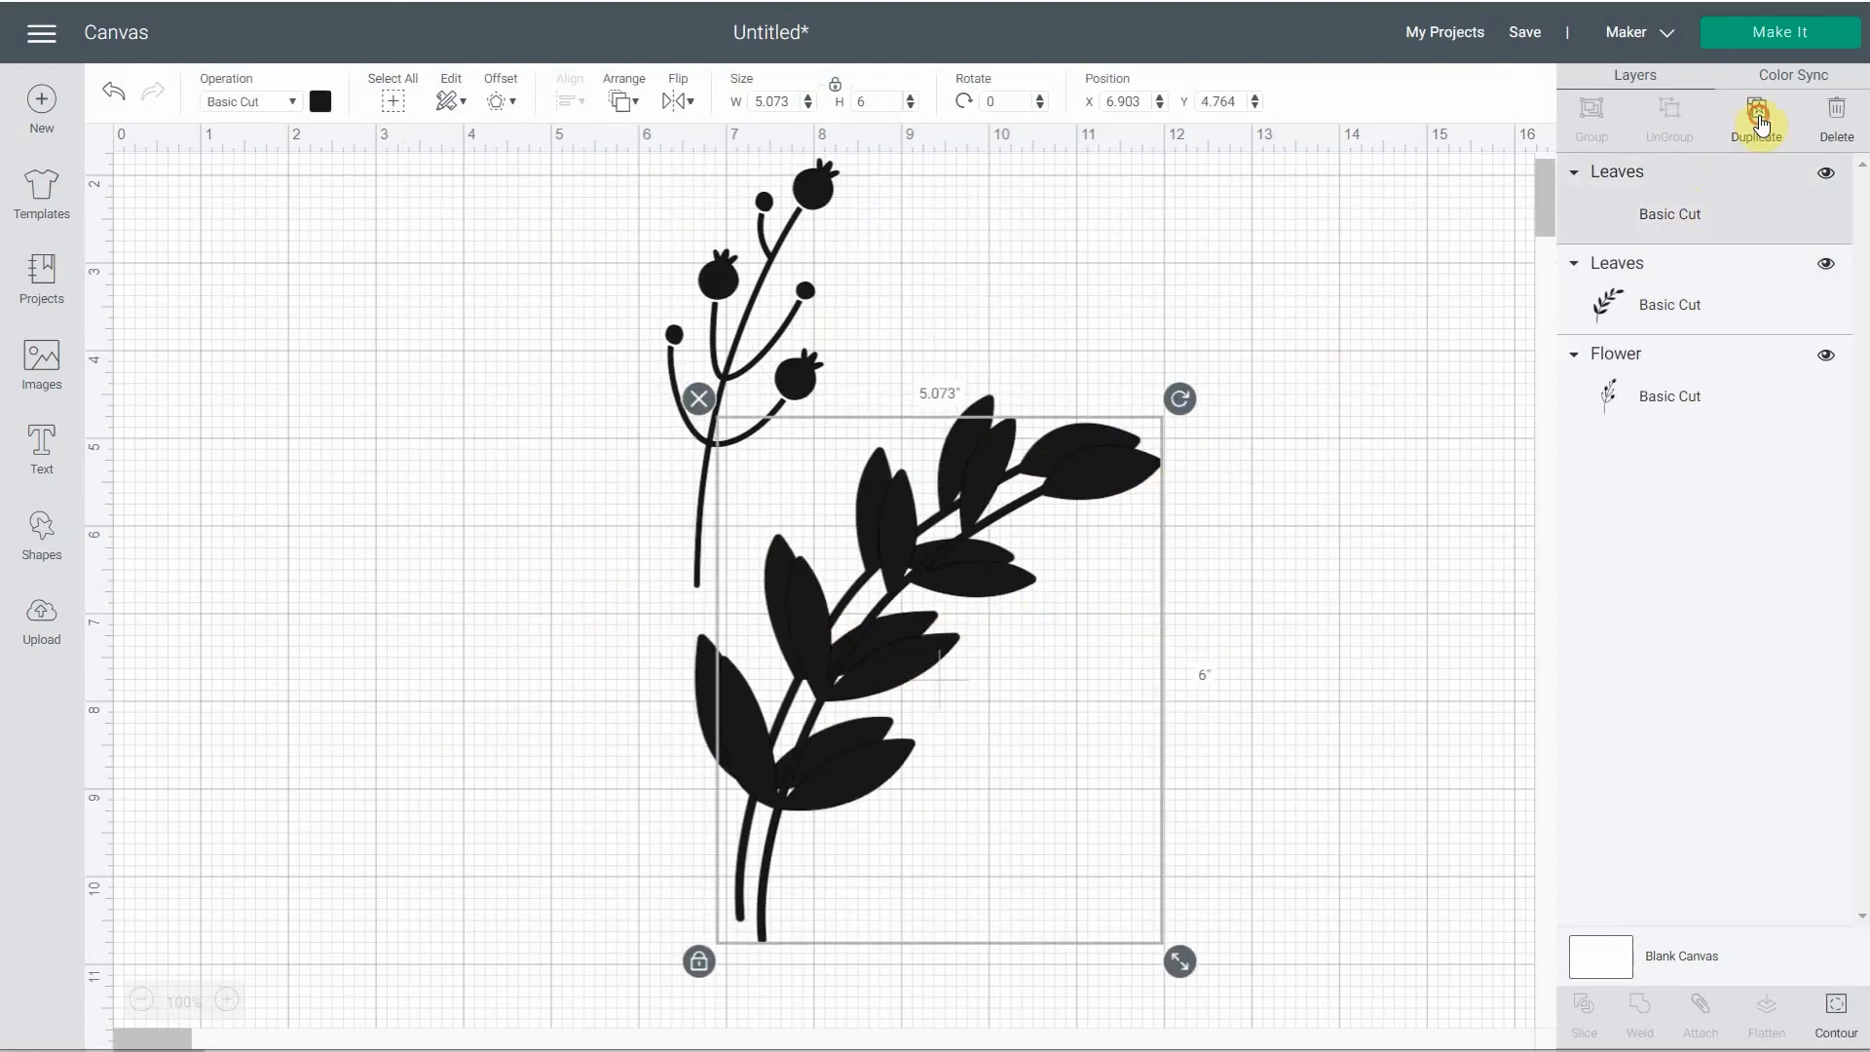
pyautogui.click(1758, 115)
pyautogui.scroll(-6, 1273, 605)
pyautogui.scroll(2, 927, 386)
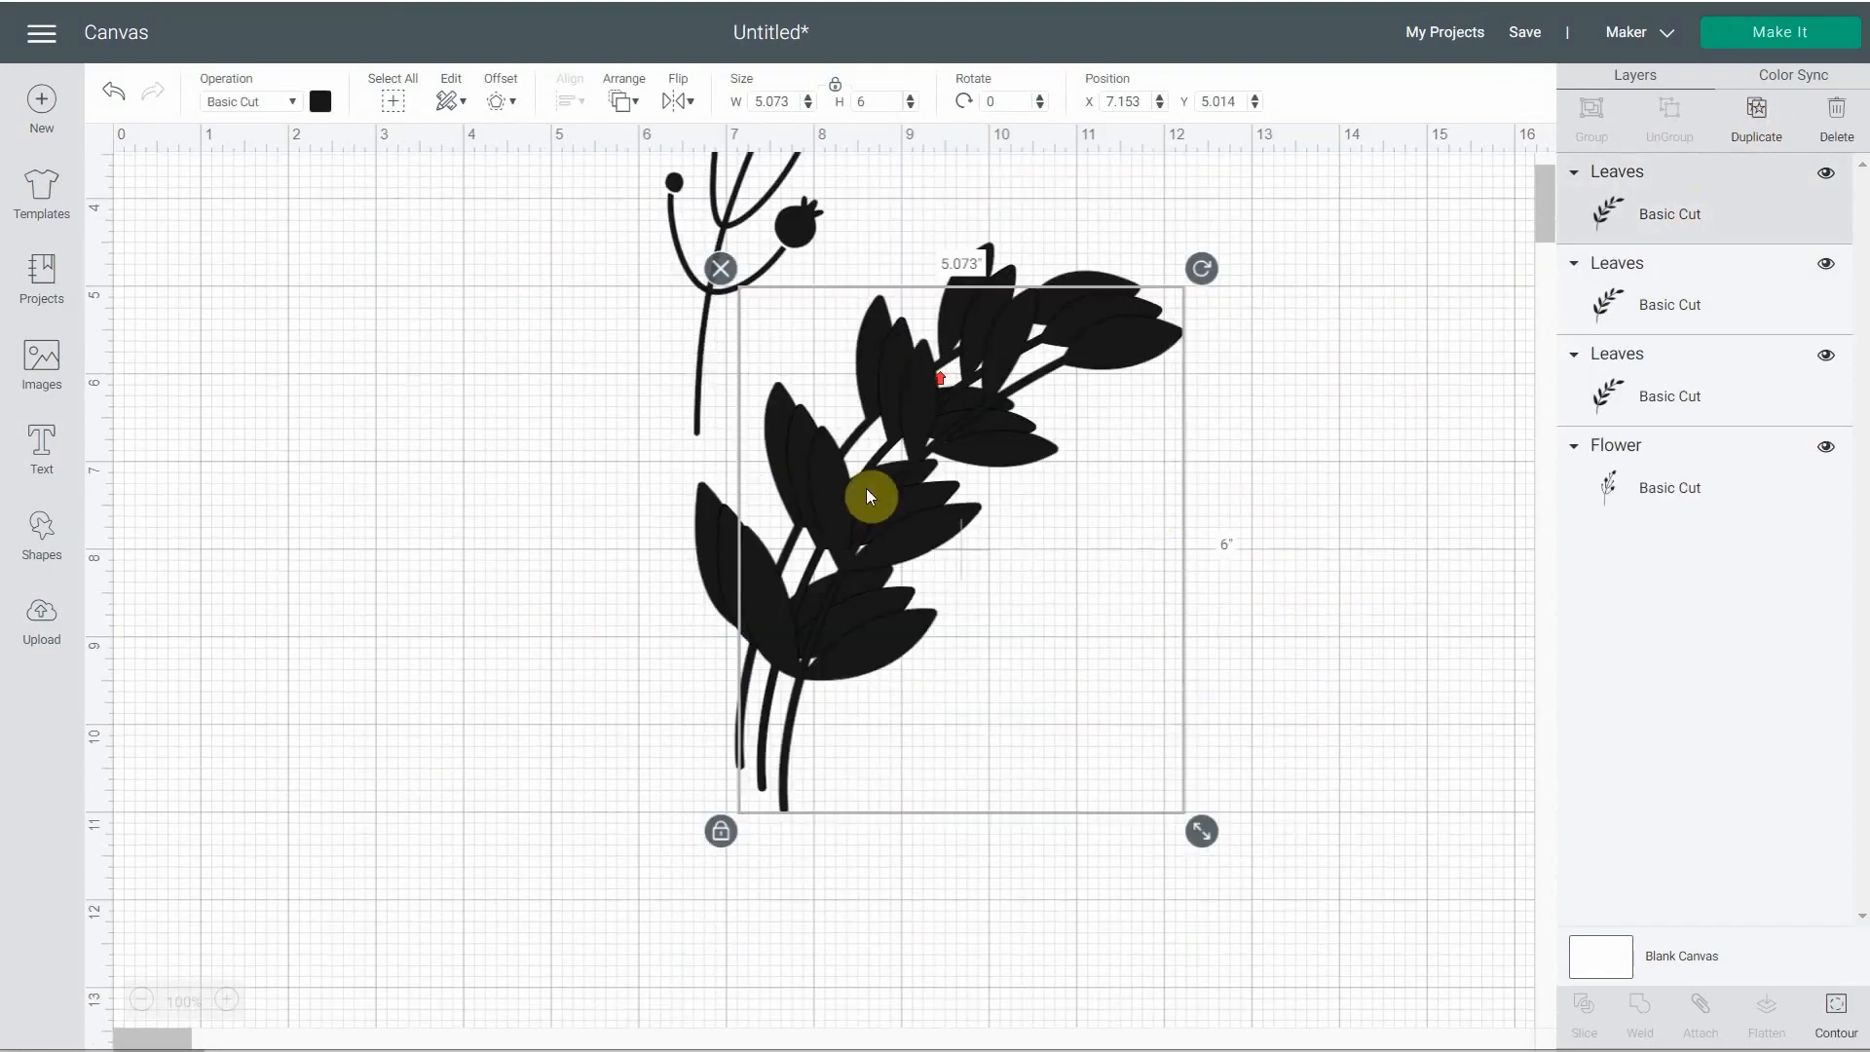
# - Spread the leaf branch copies apart, placing them at about X 11.88, Y 9.18 and X 12.74, Y 4.5 inches
pyautogui.click(145, 1004)
pyautogui.moveTo(697, 633); pyautogui.dragTo(1034, 648)
pyautogui.moveTo(772, 582); pyautogui.dragTo(259, 596)
pyautogui.moveTo(1111, 697); pyautogui.dragTo(943, 848)
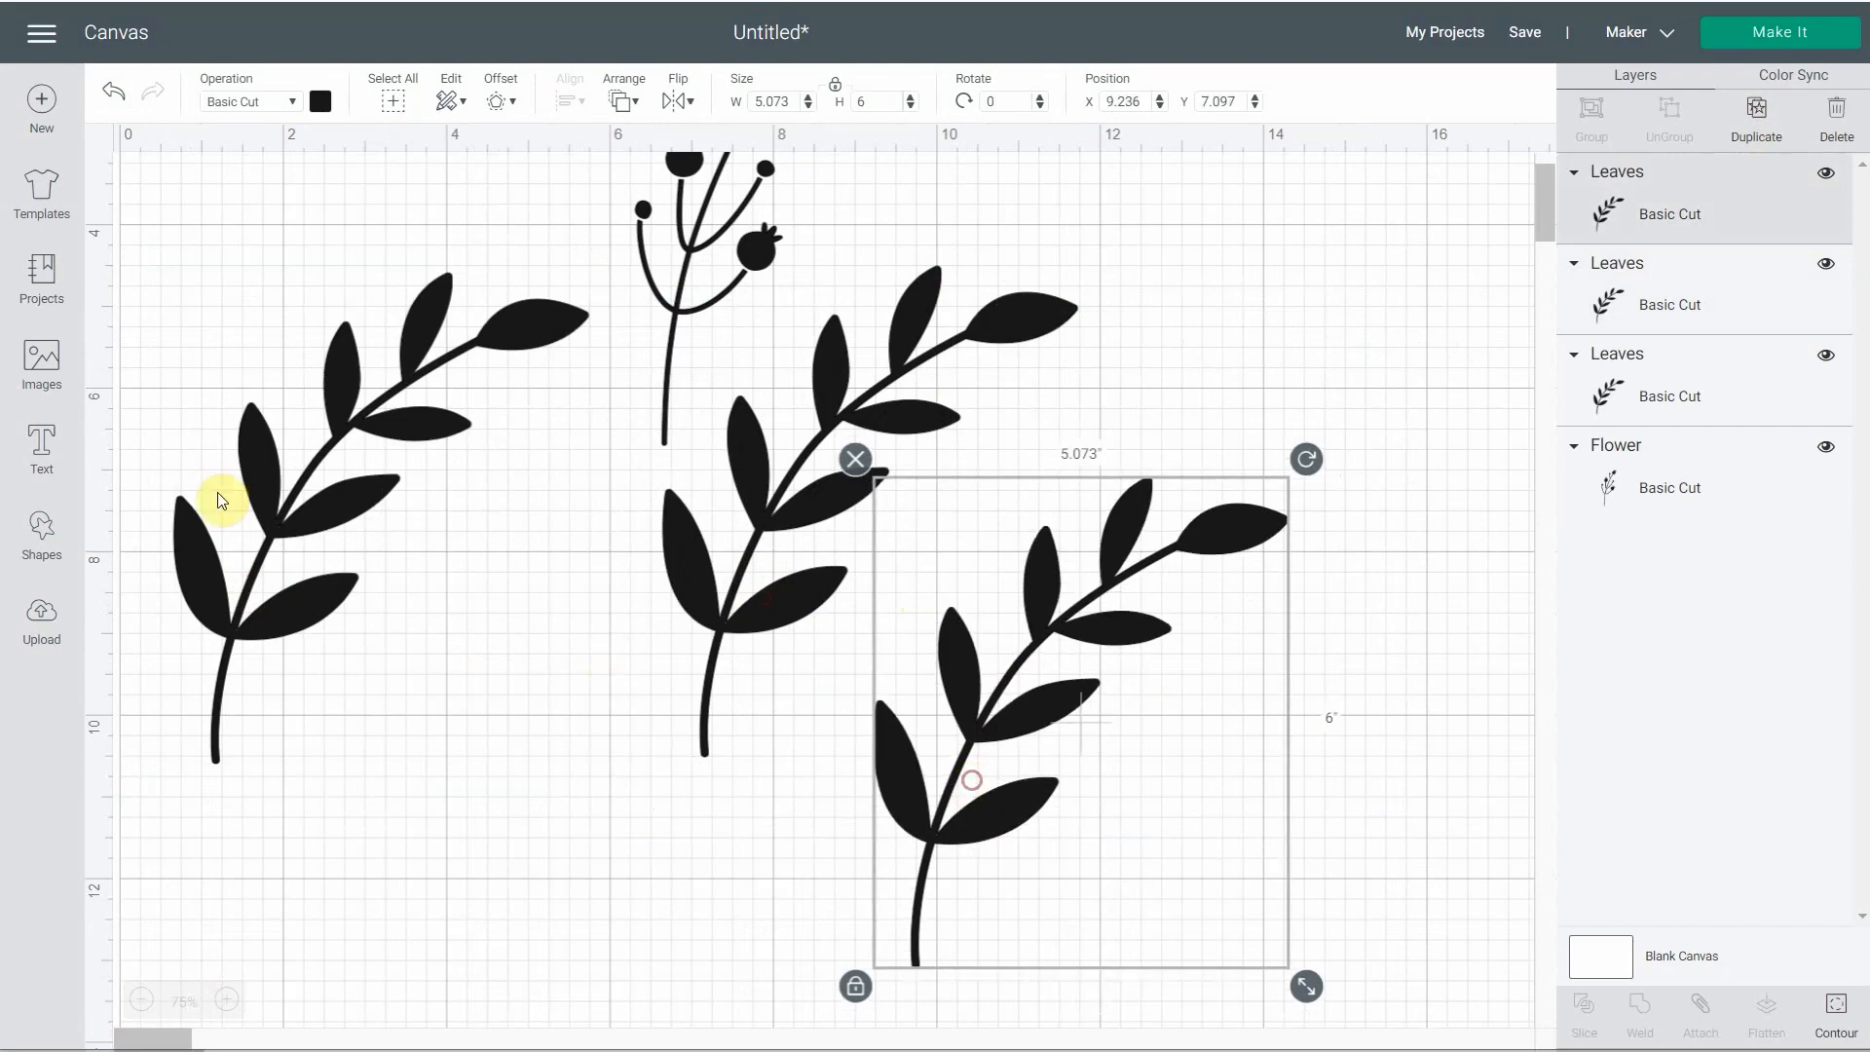
pyautogui.moveTo(275, 522); pyautogui.dragTo(1186, 882)
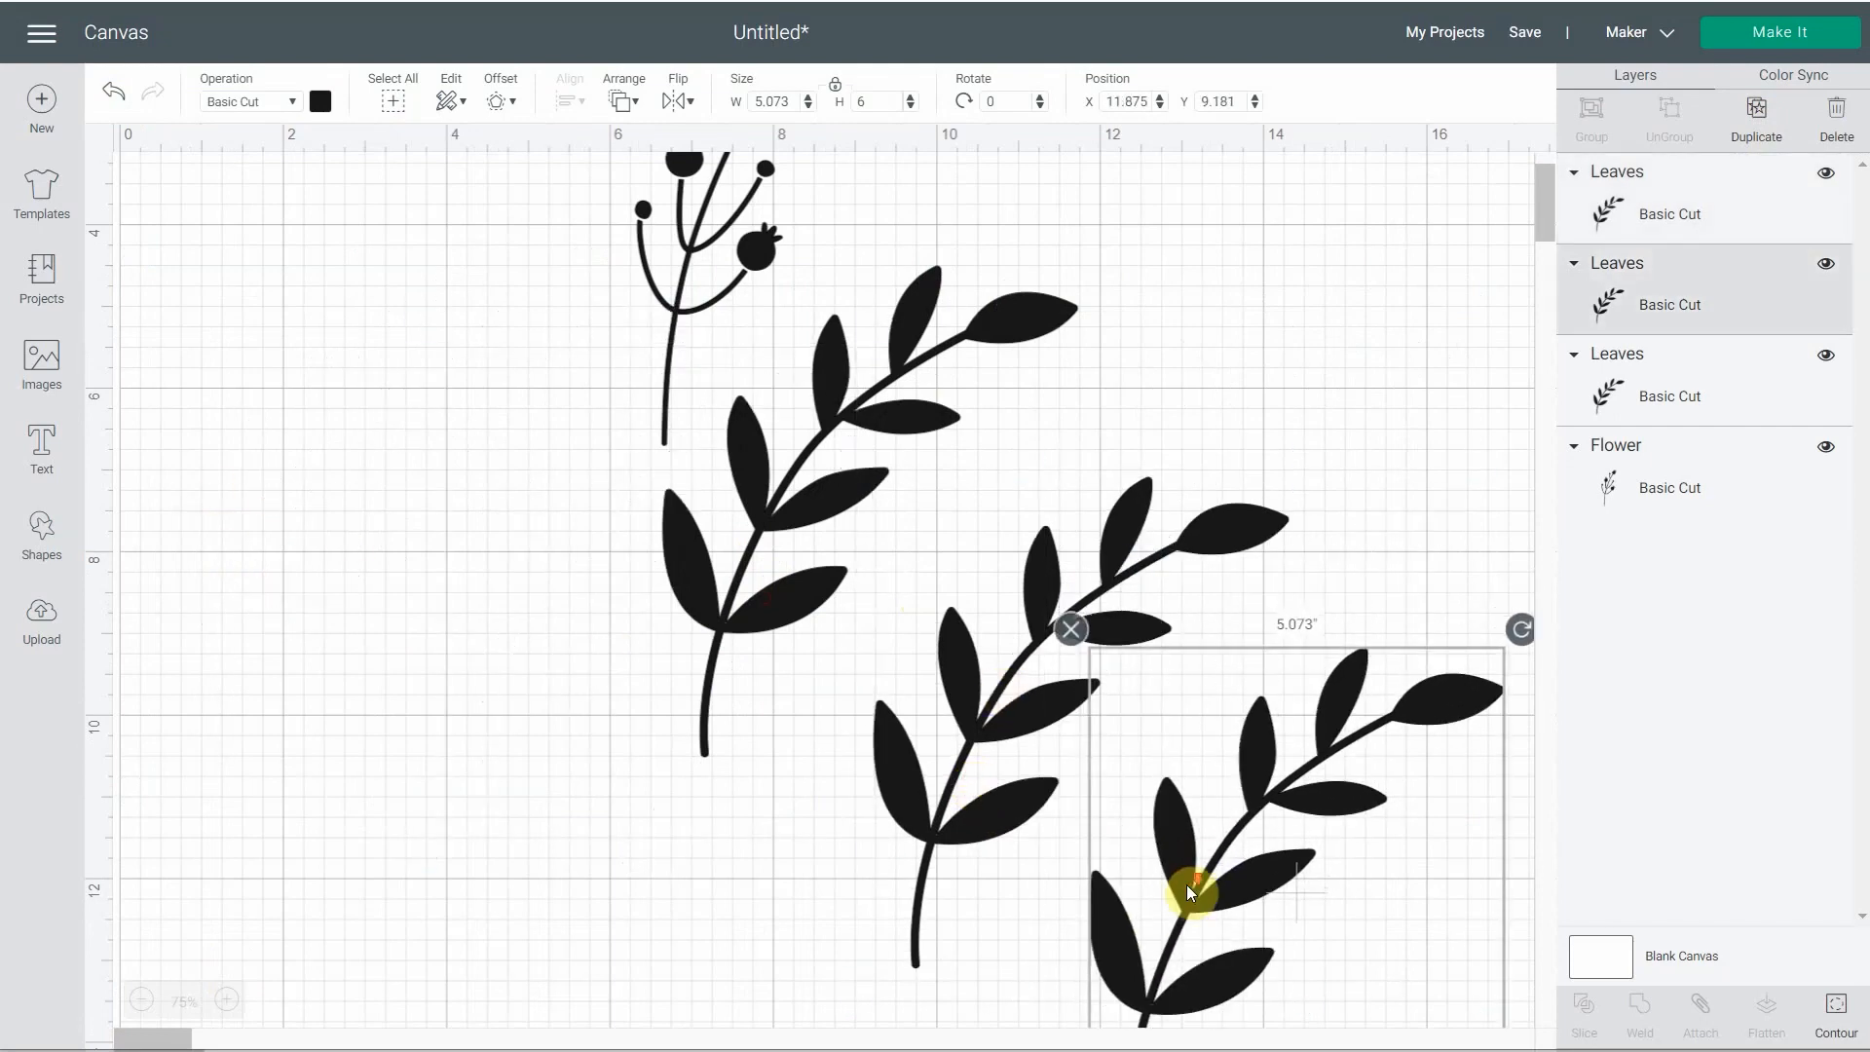
pyautogui.scroll(-3, 1187, 883)
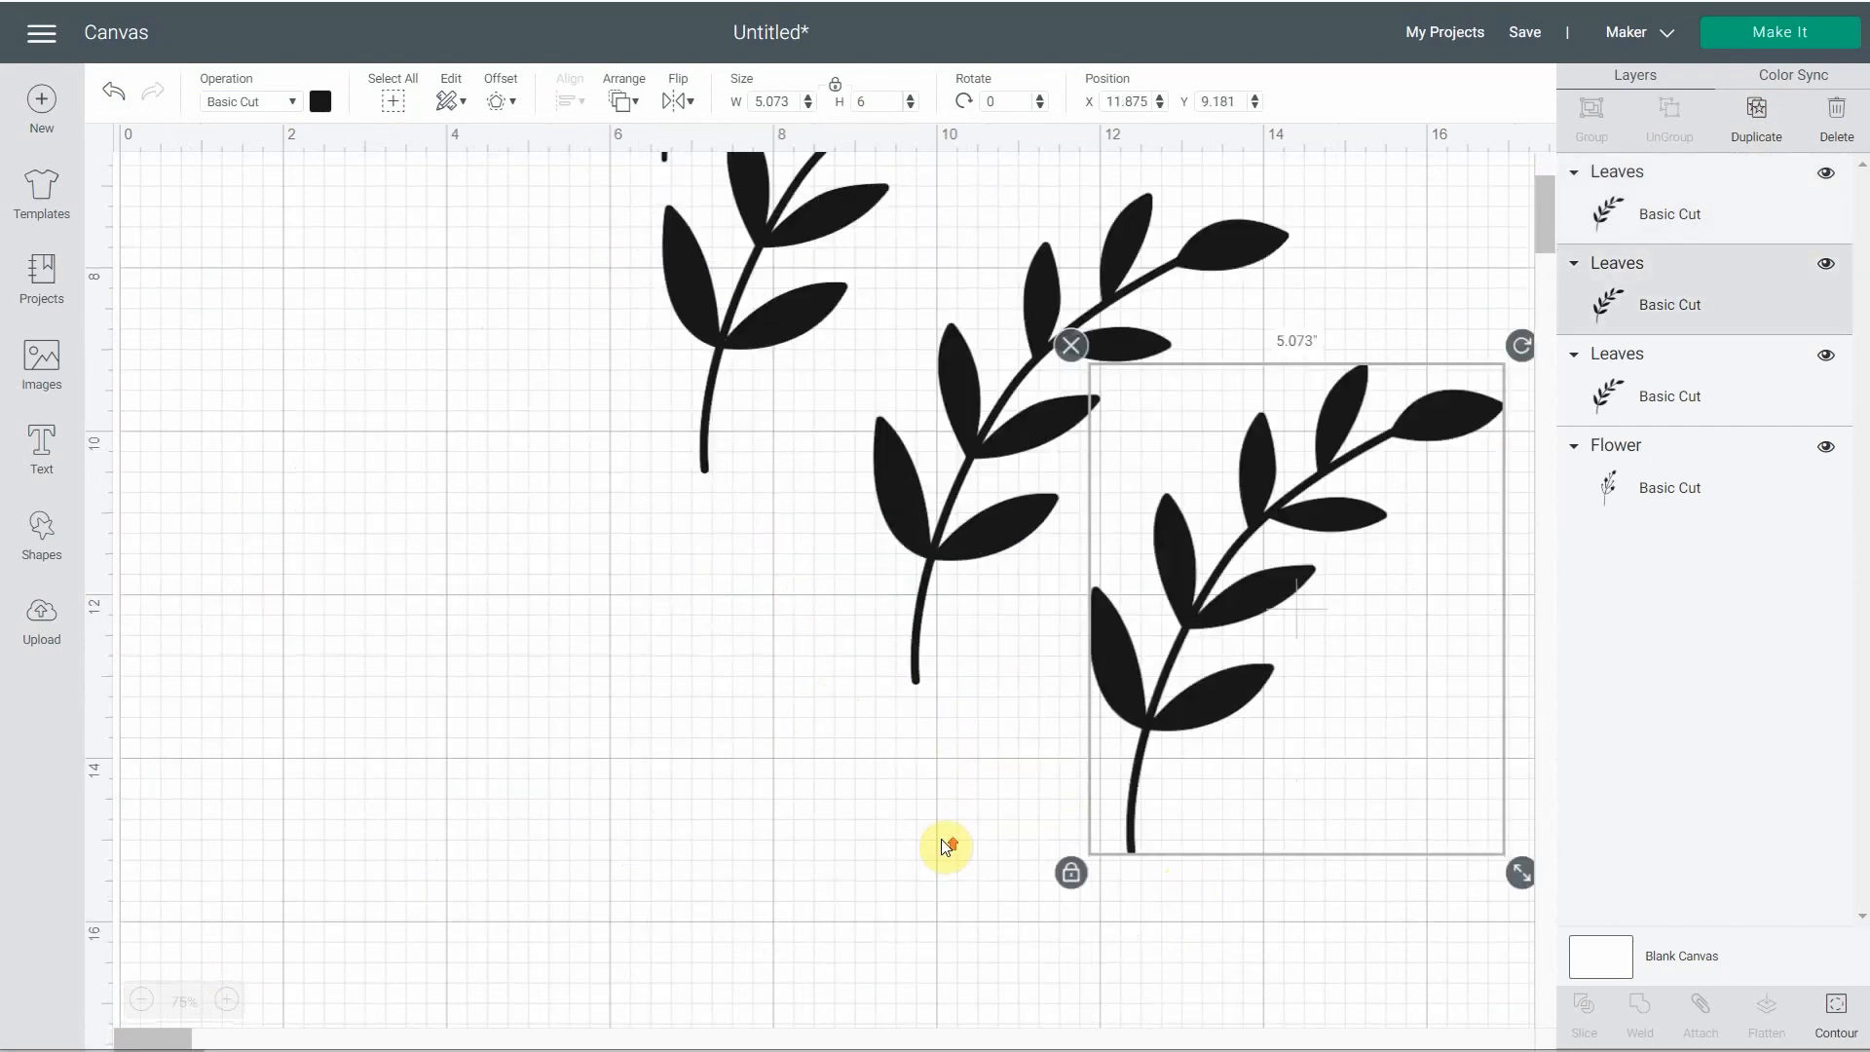
pyautogui.scroll(2, 941, 839)
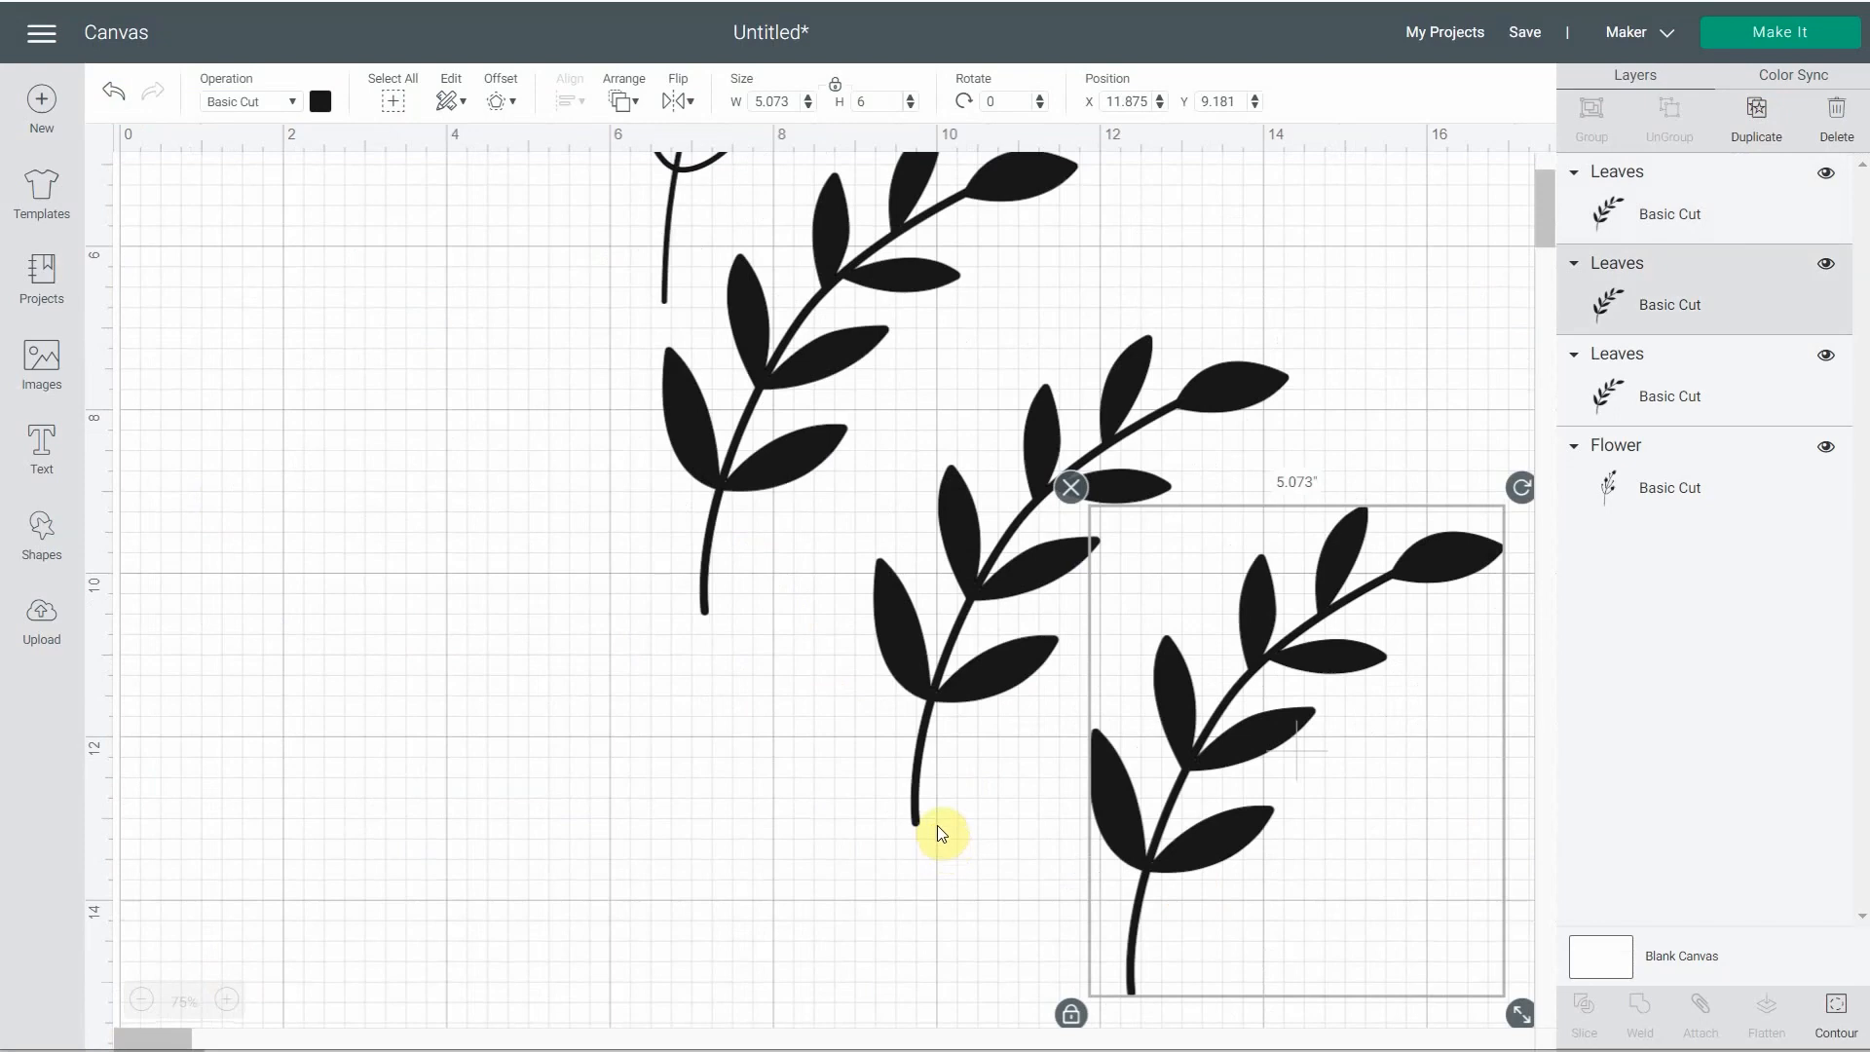
pyautogui.scroll(4, 935, 818)
pyautogui.moveTo(987, 830); pyautogui.dragTo(1276, 626)
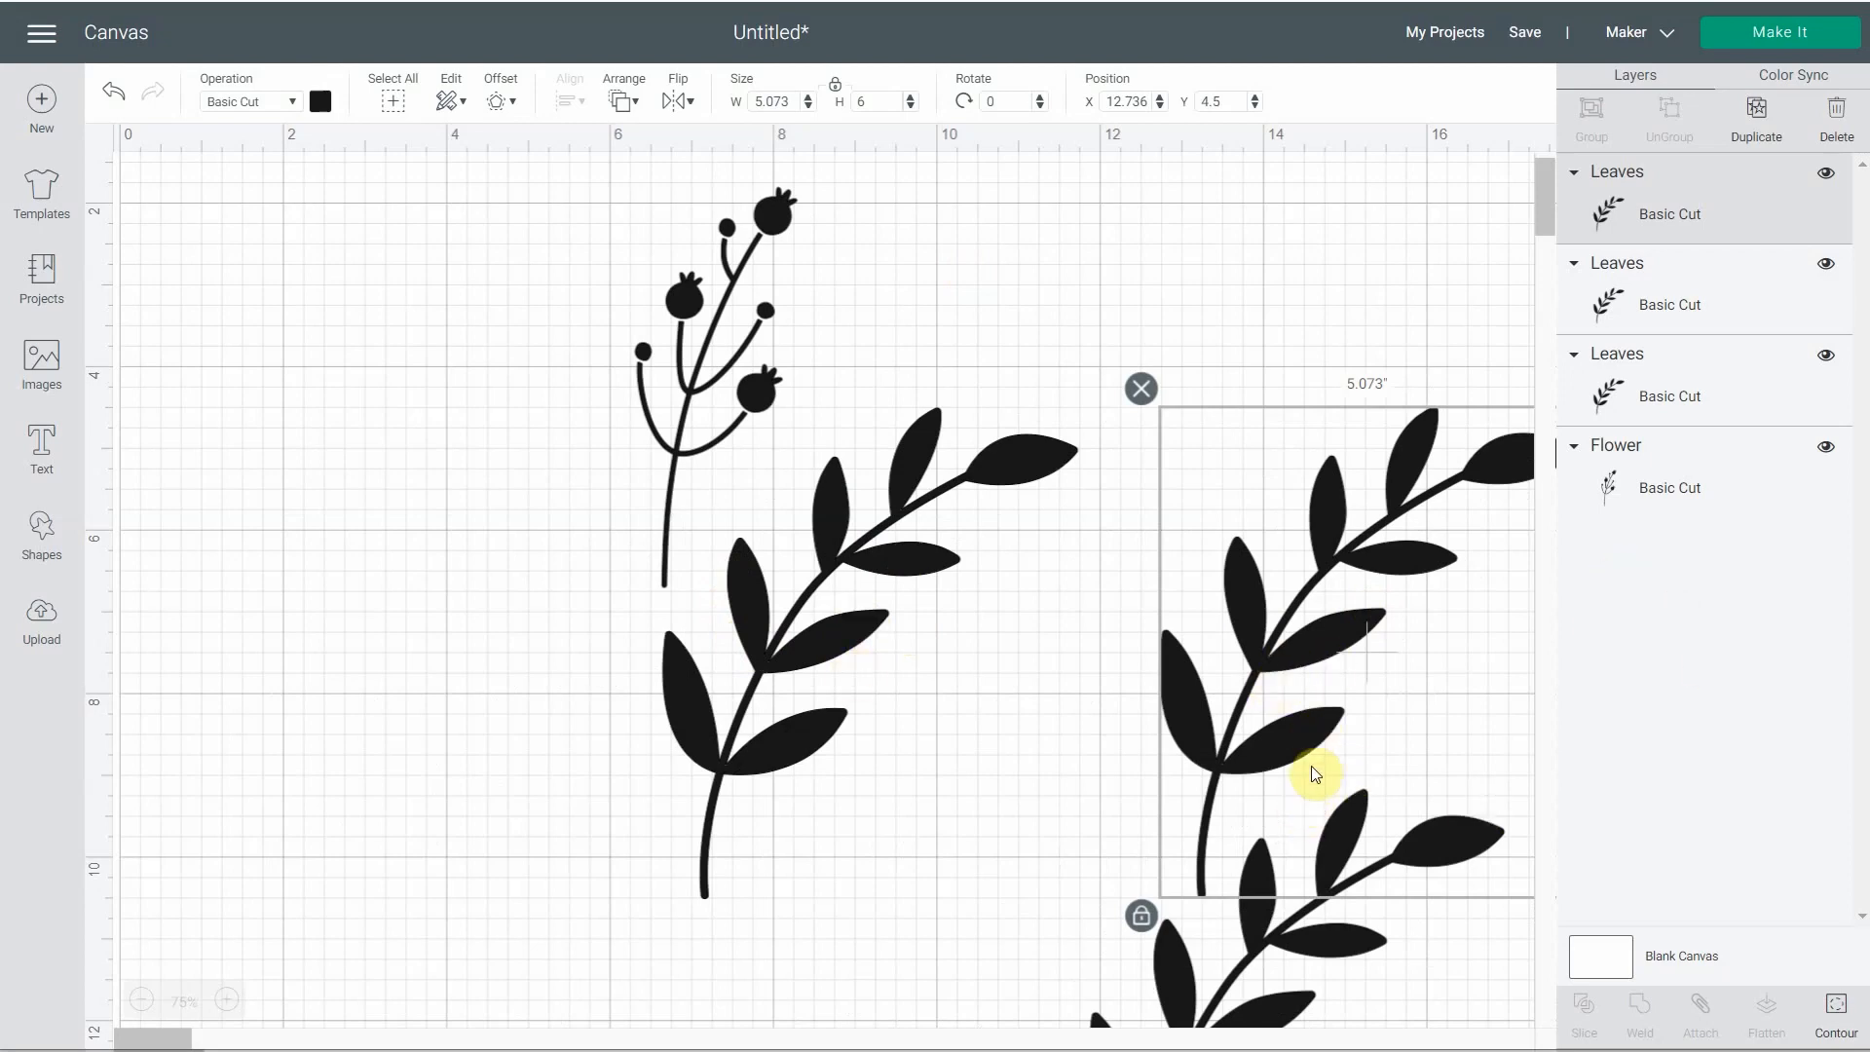
# - Delete the two leaf branch copies
pyautogui.press('Delete')
pyautogui.click(1261, 960)
pyautogui.press('Delete')
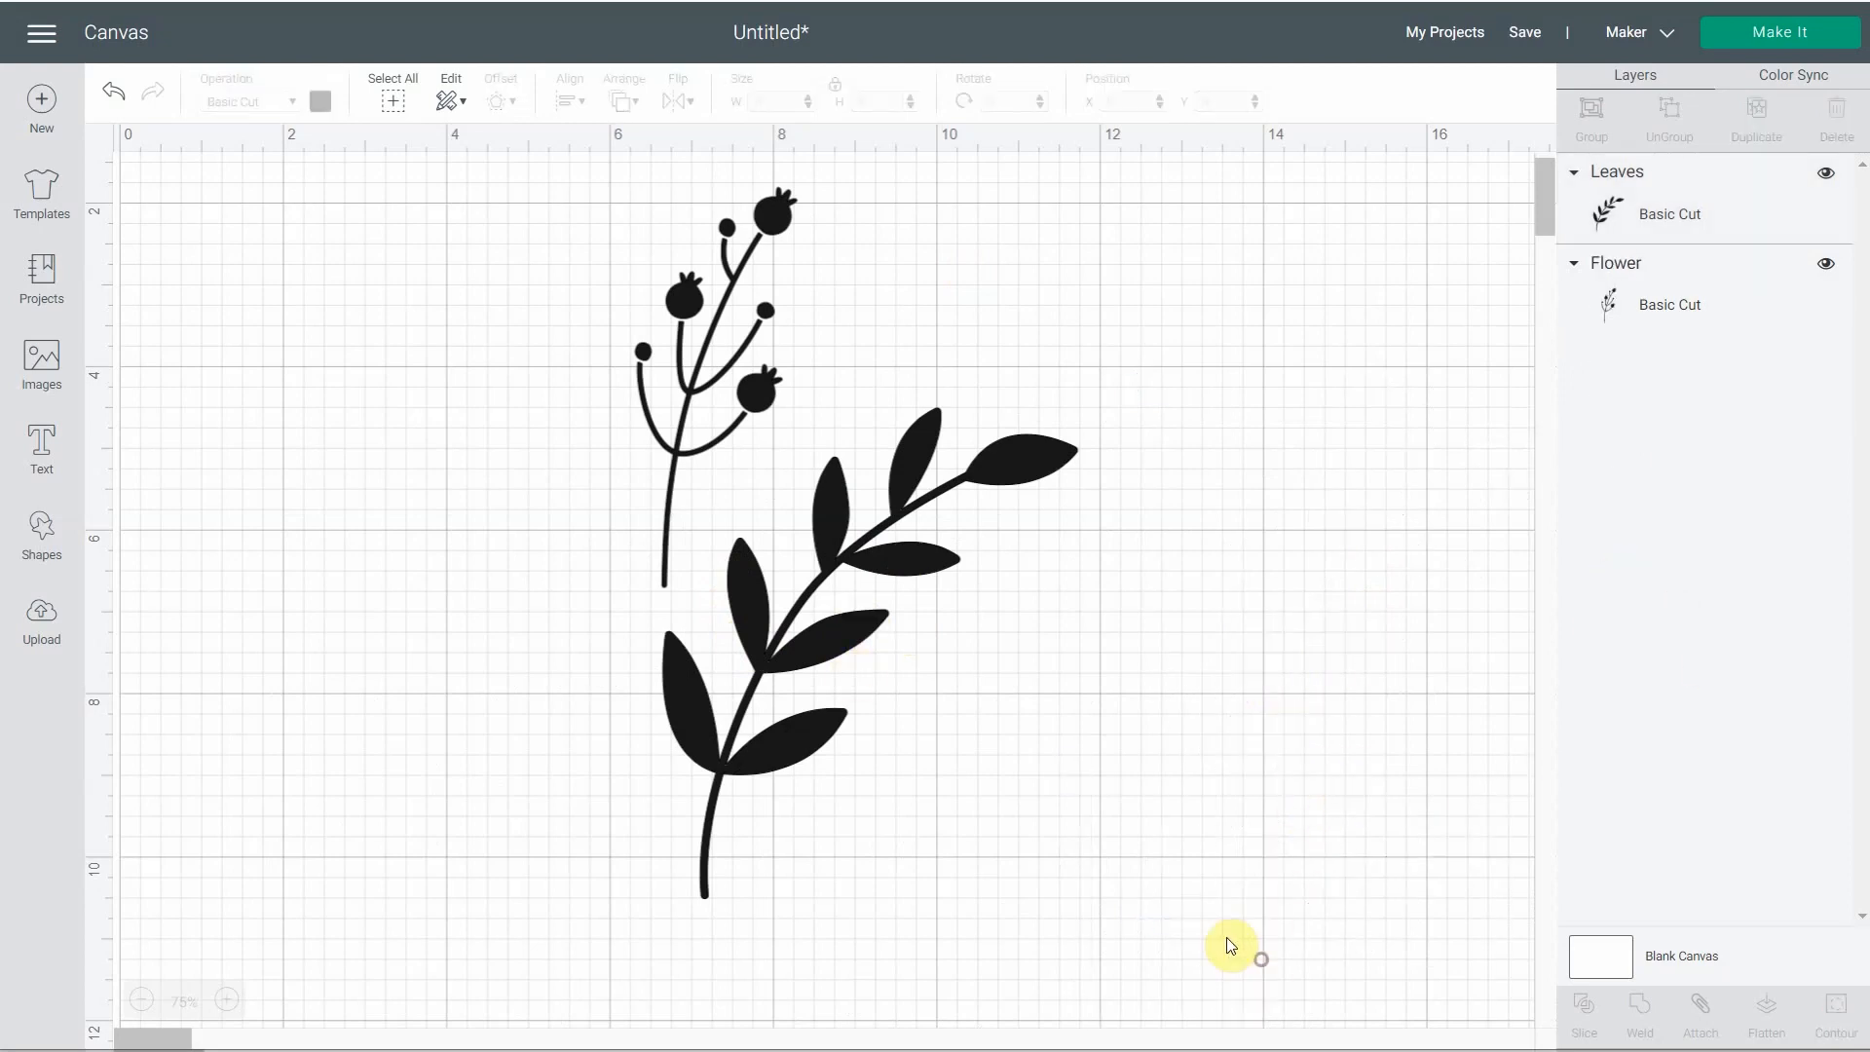
# - Shift the leaf branch under the berry branch to about X 6.22 inches, duplicate both branches and flip the copies horizontally
pyautogui.moveTo(698, 422)
pyautogui.mouseDown()
pyautogui.moveTo(731, 417)
pyautogui.moveTo(674, 429)
pyautogui.mouseUp()
pyautogui.moveTo(523, 342); pyautogui.dragTo(523, 346)
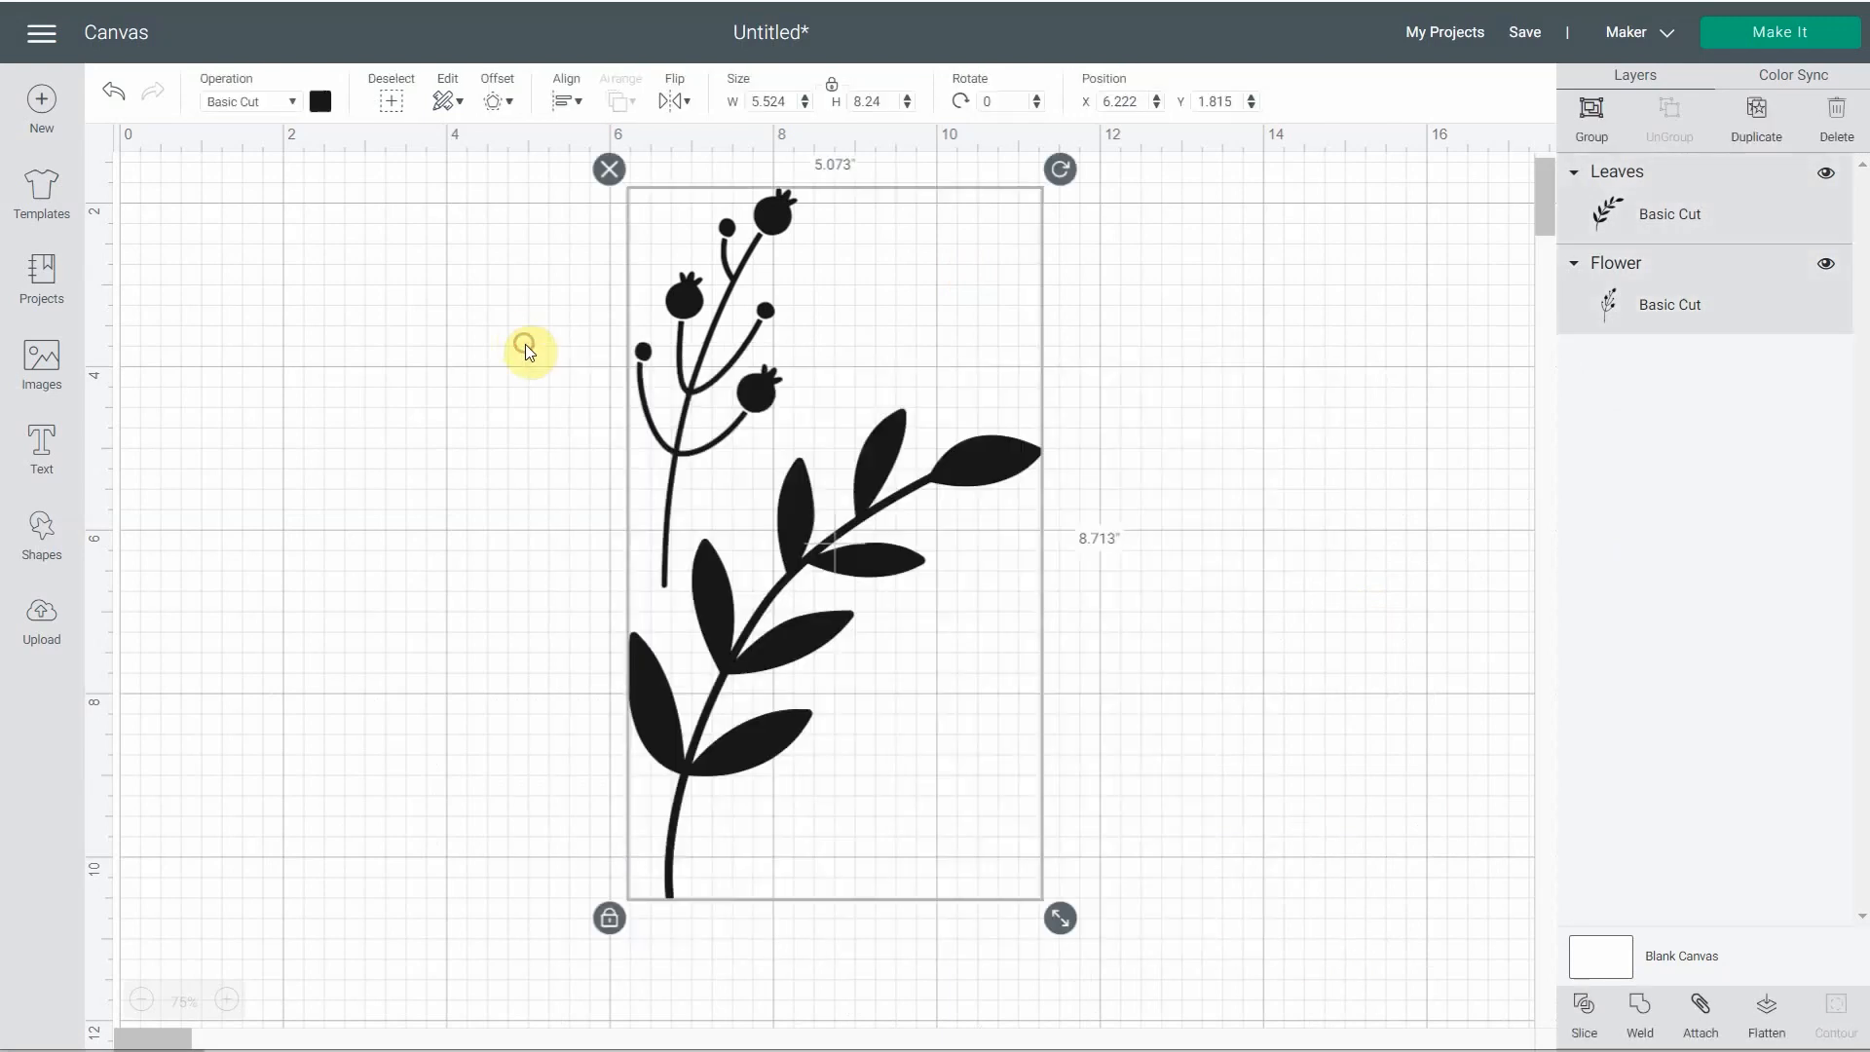
pyautogui.click(1774, 117)
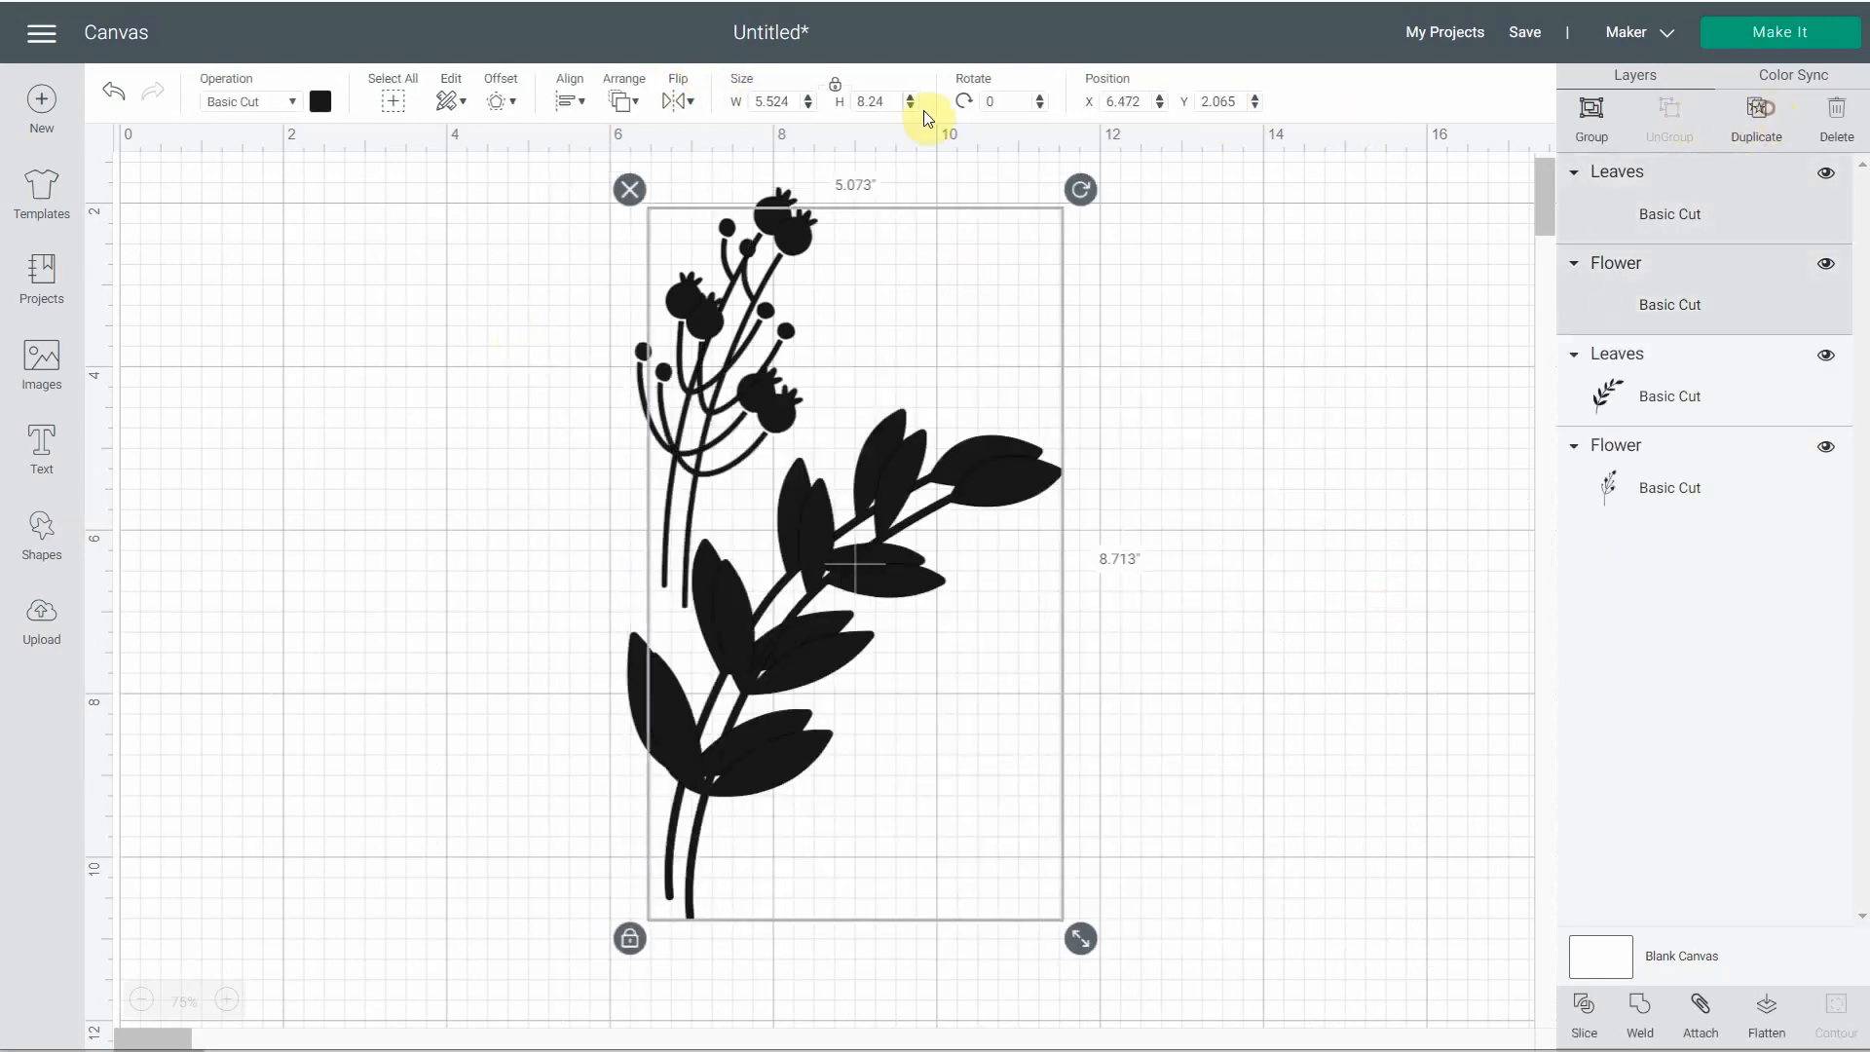
pyautogui.click(674, 107)
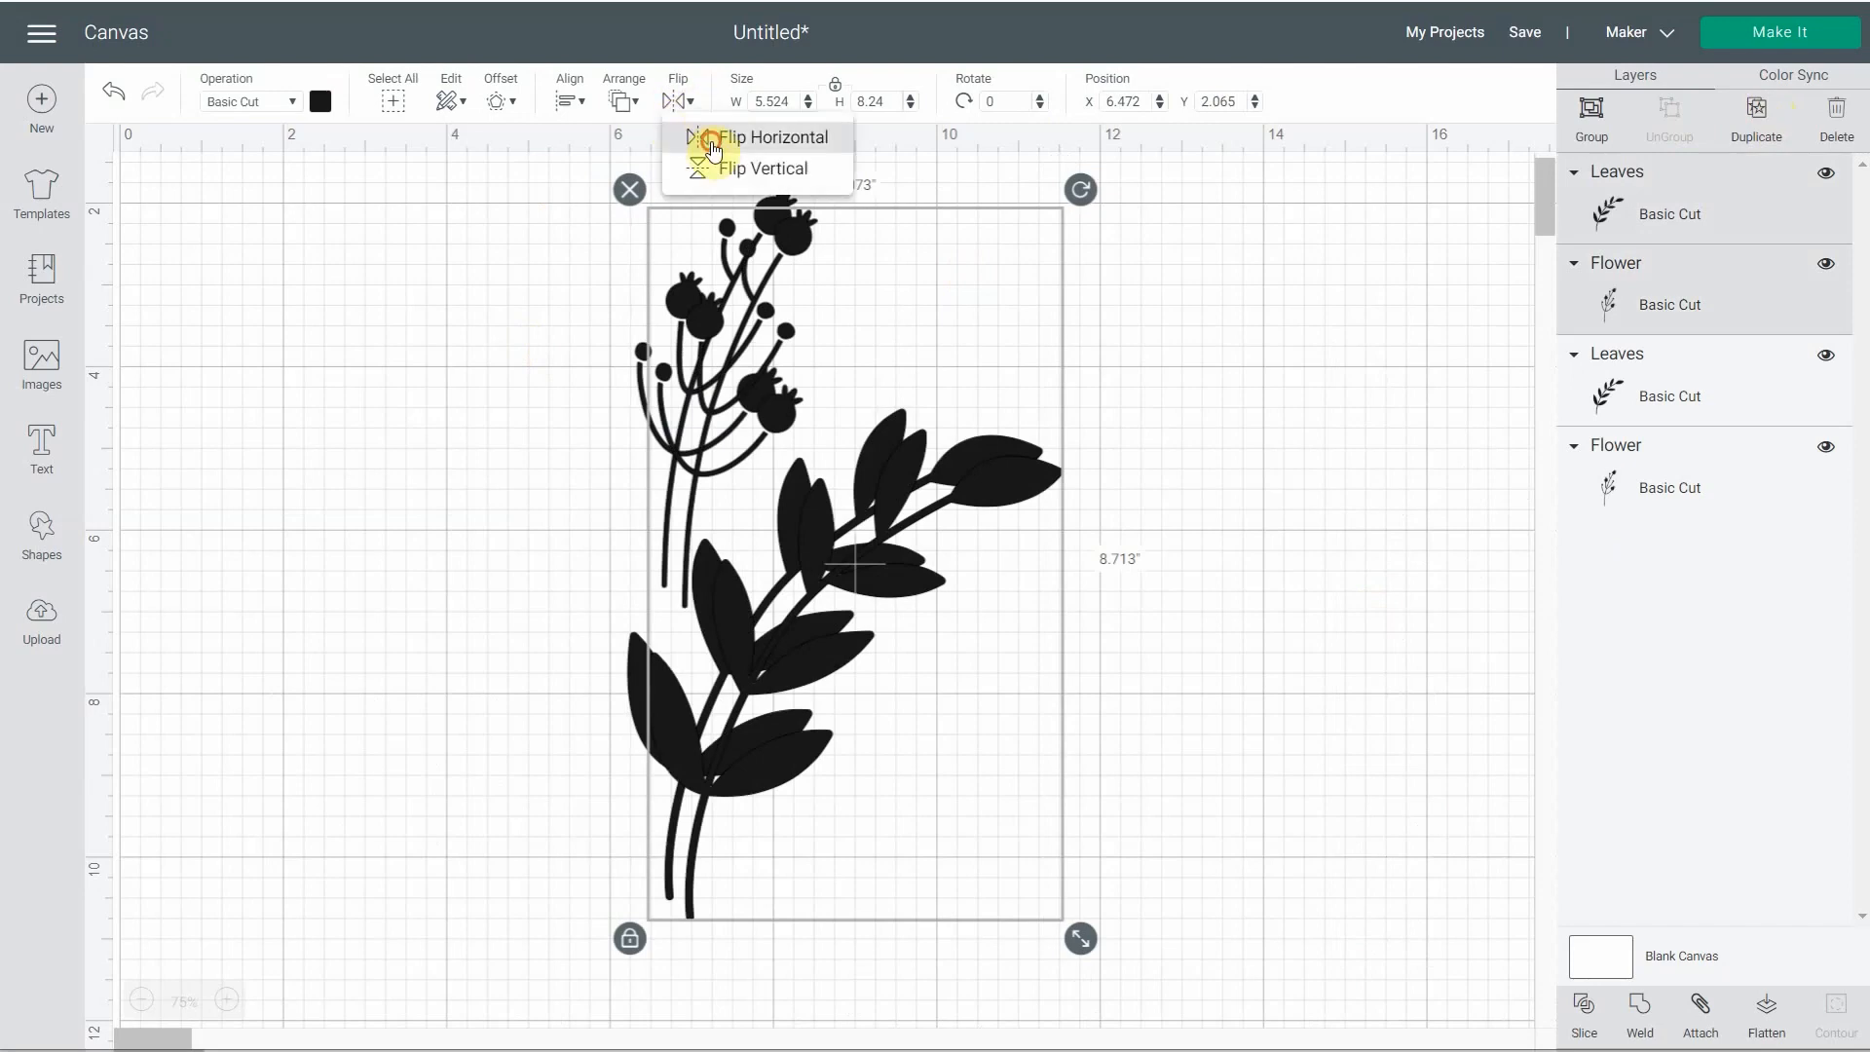
pyautogui.click(711, 146)
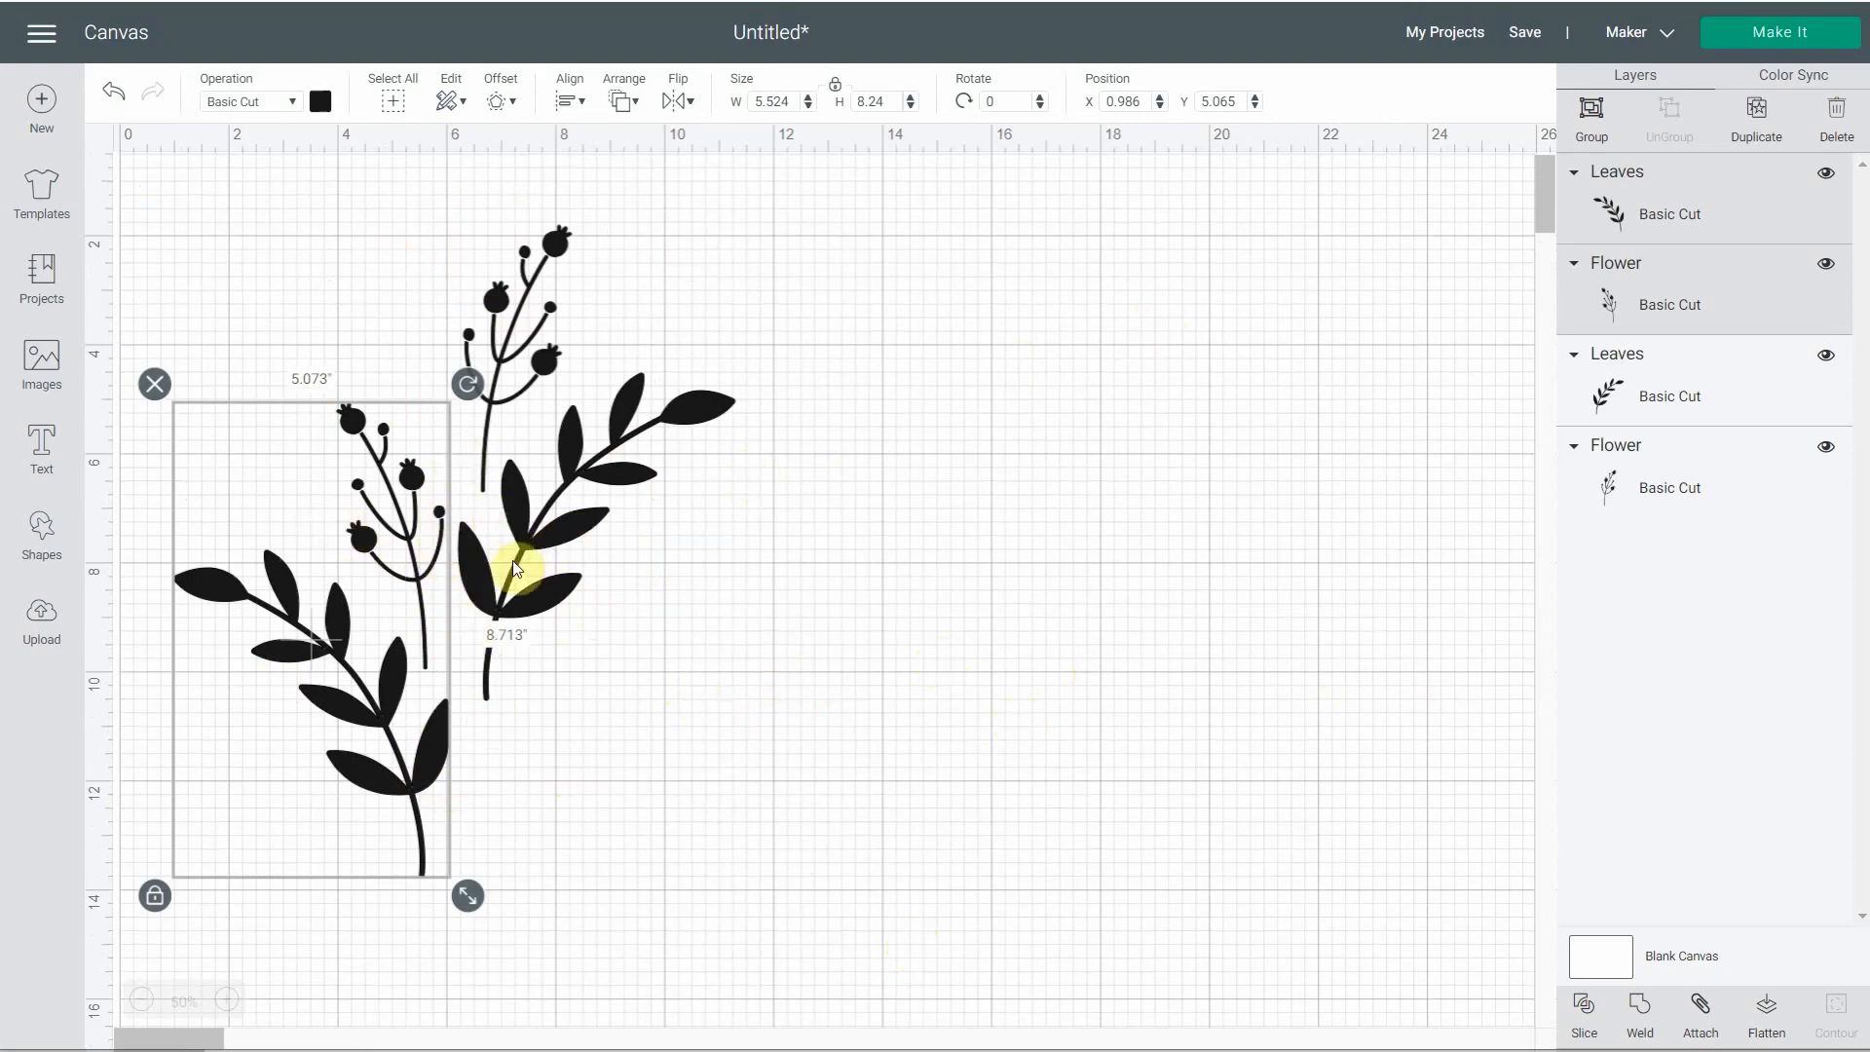
# - Tighten the spacing between the mirrored pairs by nudging the flipped berry branch, the original leaf branch and the original berry branch
pyautogui.click(501, 652)
pyautogui.moveTo(401, 499); pyautogui.dragTo(364, 472)
pyautogui.moveTo(552, 553); pyautogui.dragTo(514, 529)
pyautogui.moveTo(563, 243); pyautogui.dragTo(504, 263)
# - Duplicate all four branches together and place the copies beside the originals at about X 8.56, Y 1.14 inches
pyautogui.moveTo(820, 865); pyautogui.dragTo(221, 367)
pyautogui.click(1759, 125)
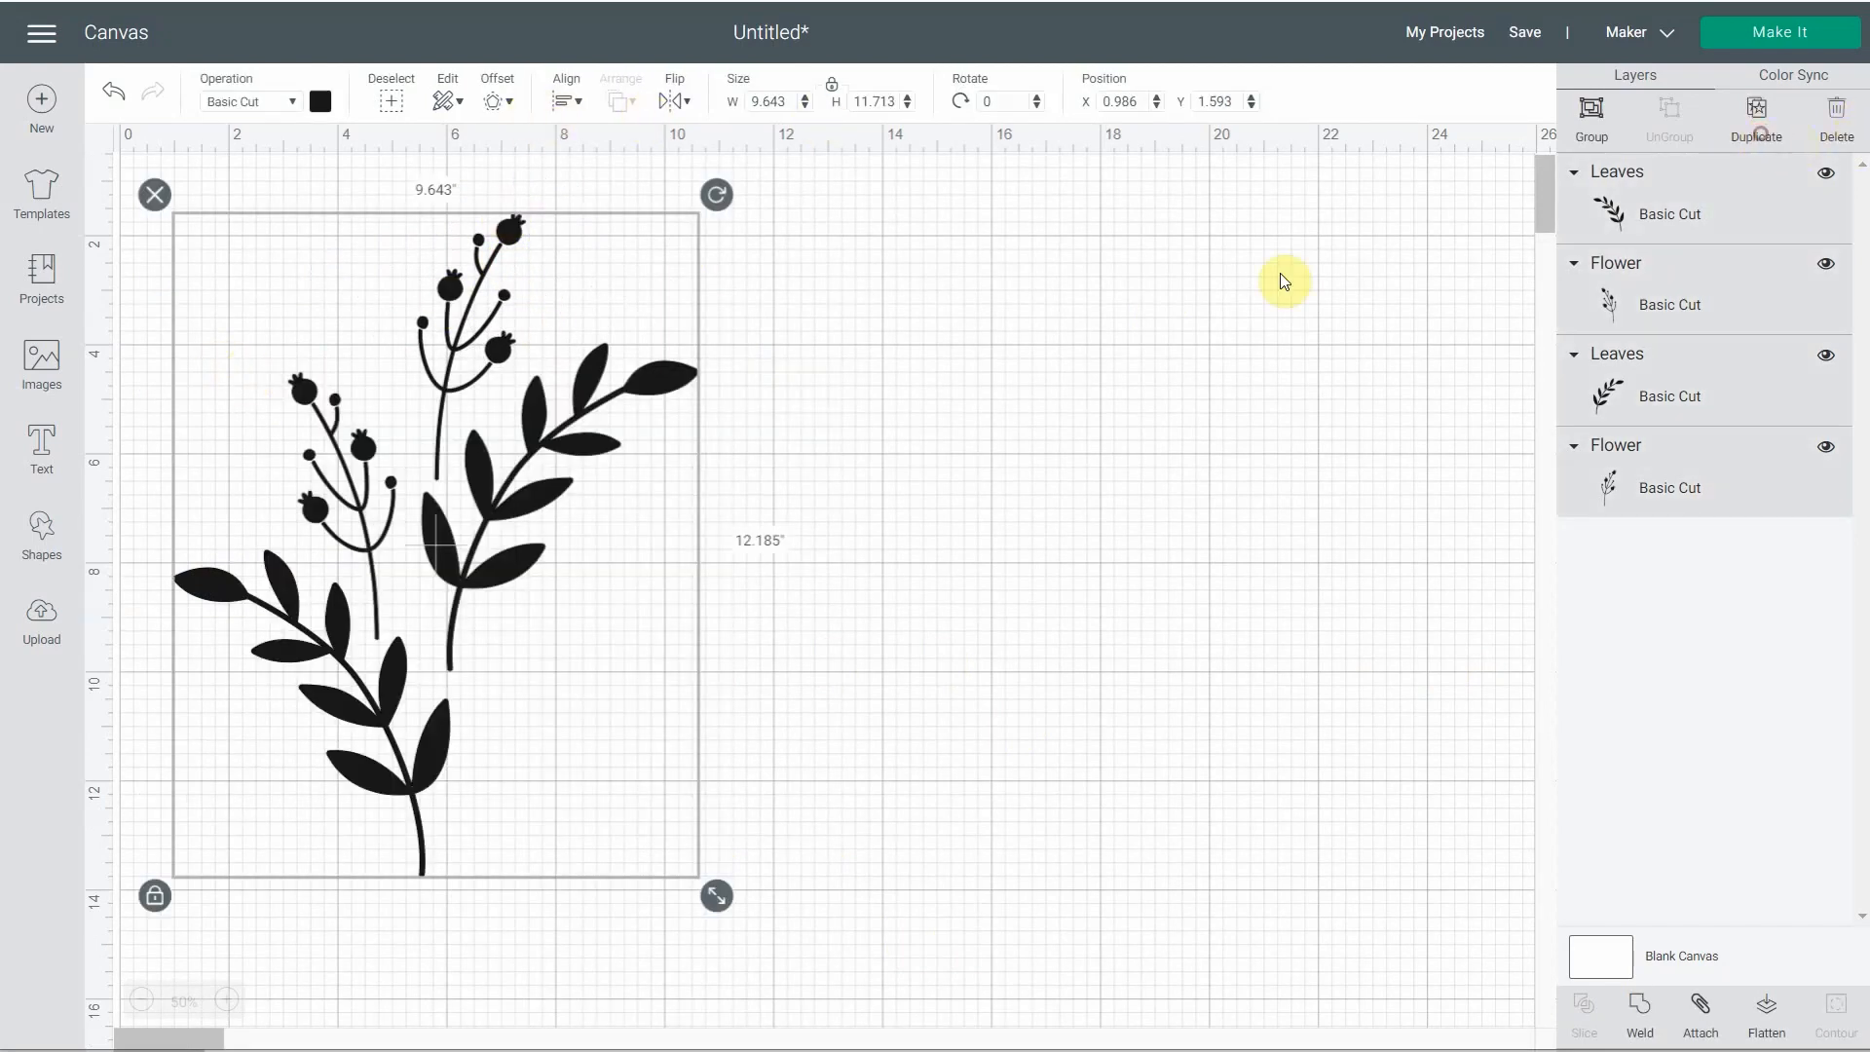
pyautogui.moveTo(558, 562); pyautogui.dragTo(957, 531)
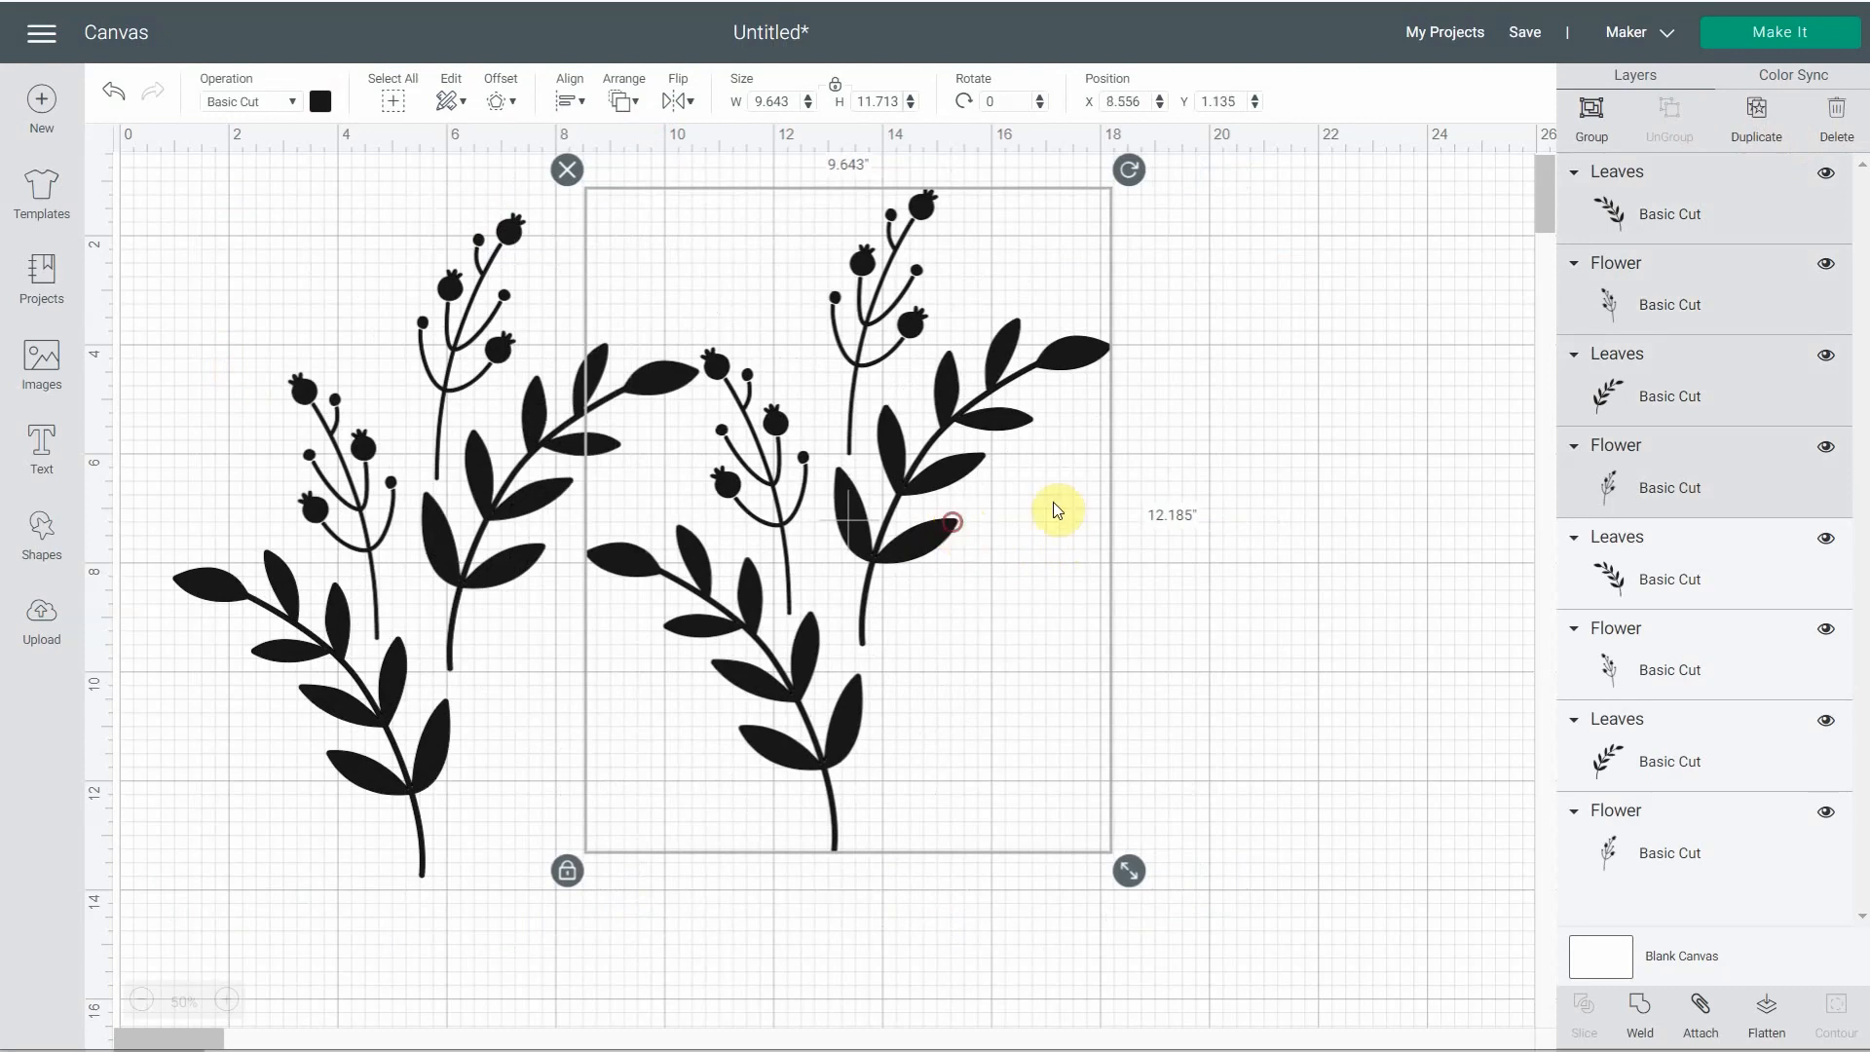
pyautogui.click(1365, 472)
# - Space out the branches of both sets individually, raising each berry branch above its own leaf branch
pyautogui.moveTo(965, 463); pyautogui.dragTo(1026, 508)
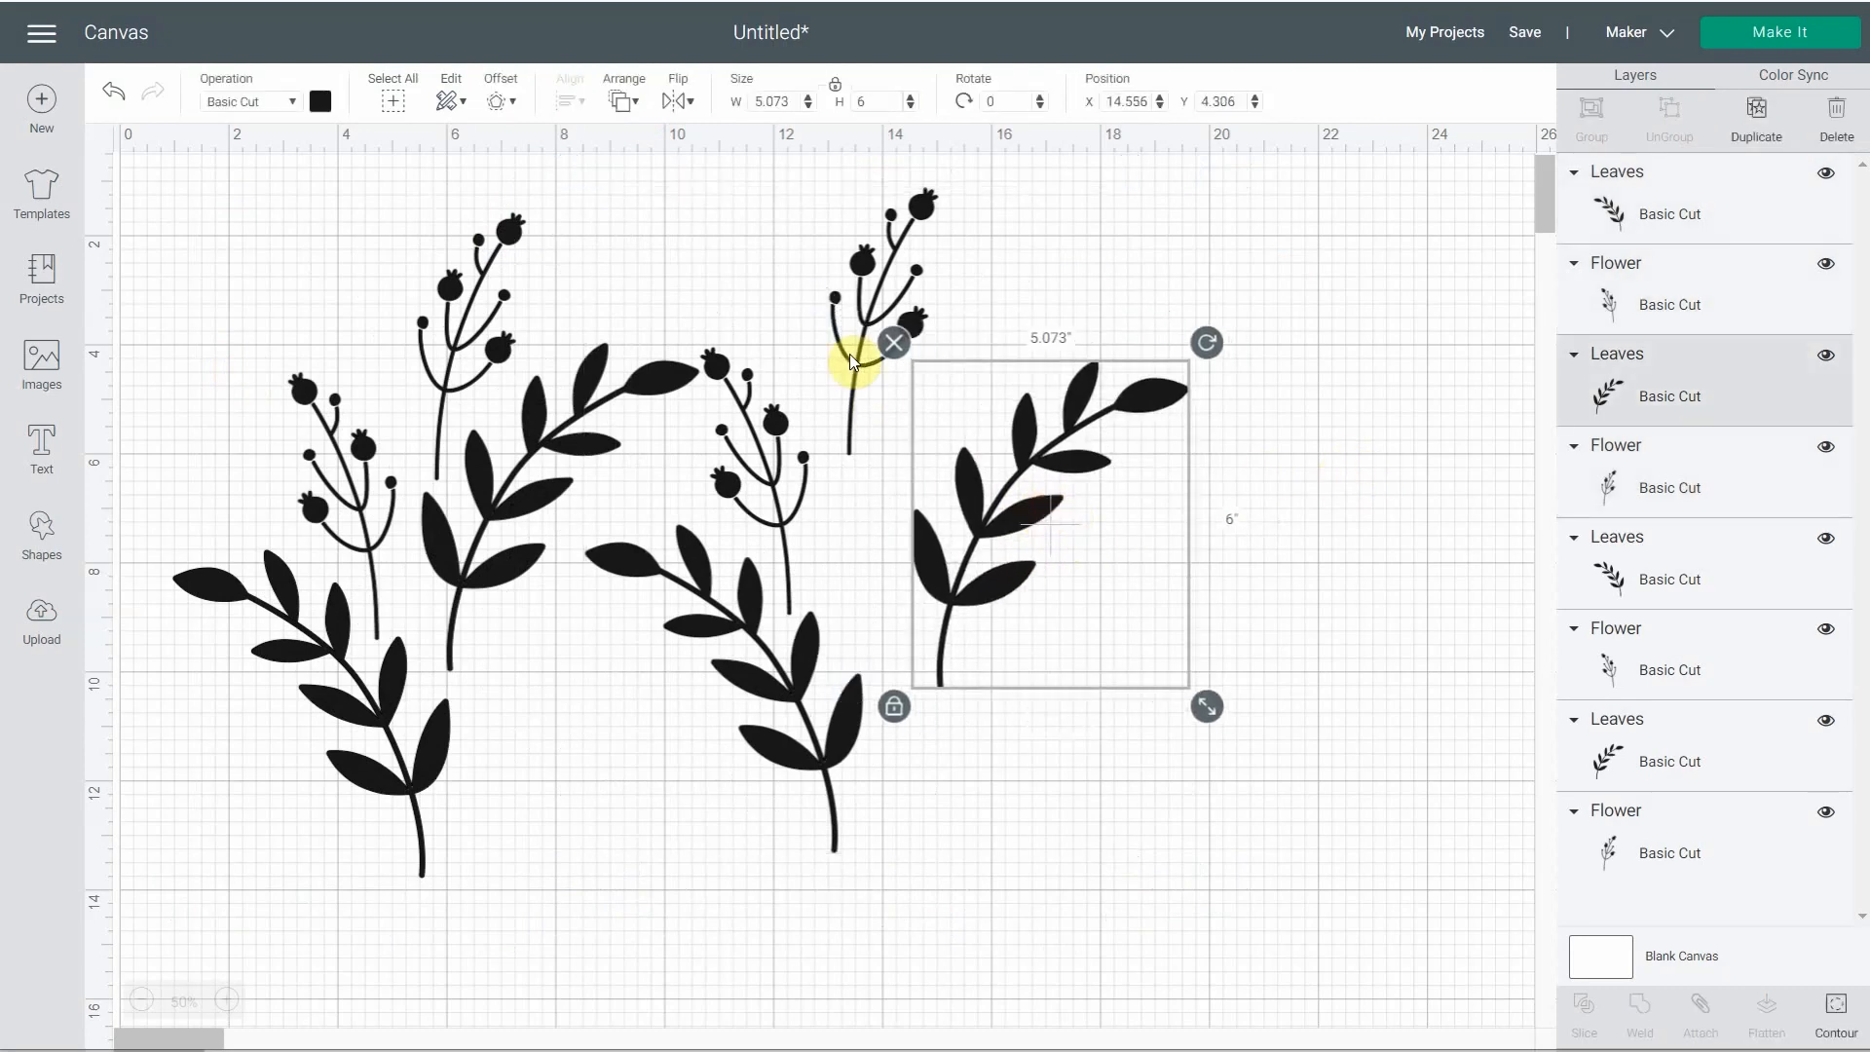
pyautogui.moveTo(849, 353); pyautogui.dragTo(951, 290)
pyautogui.moveTo(757, 463); pyautogui.dragTo(792, 342)
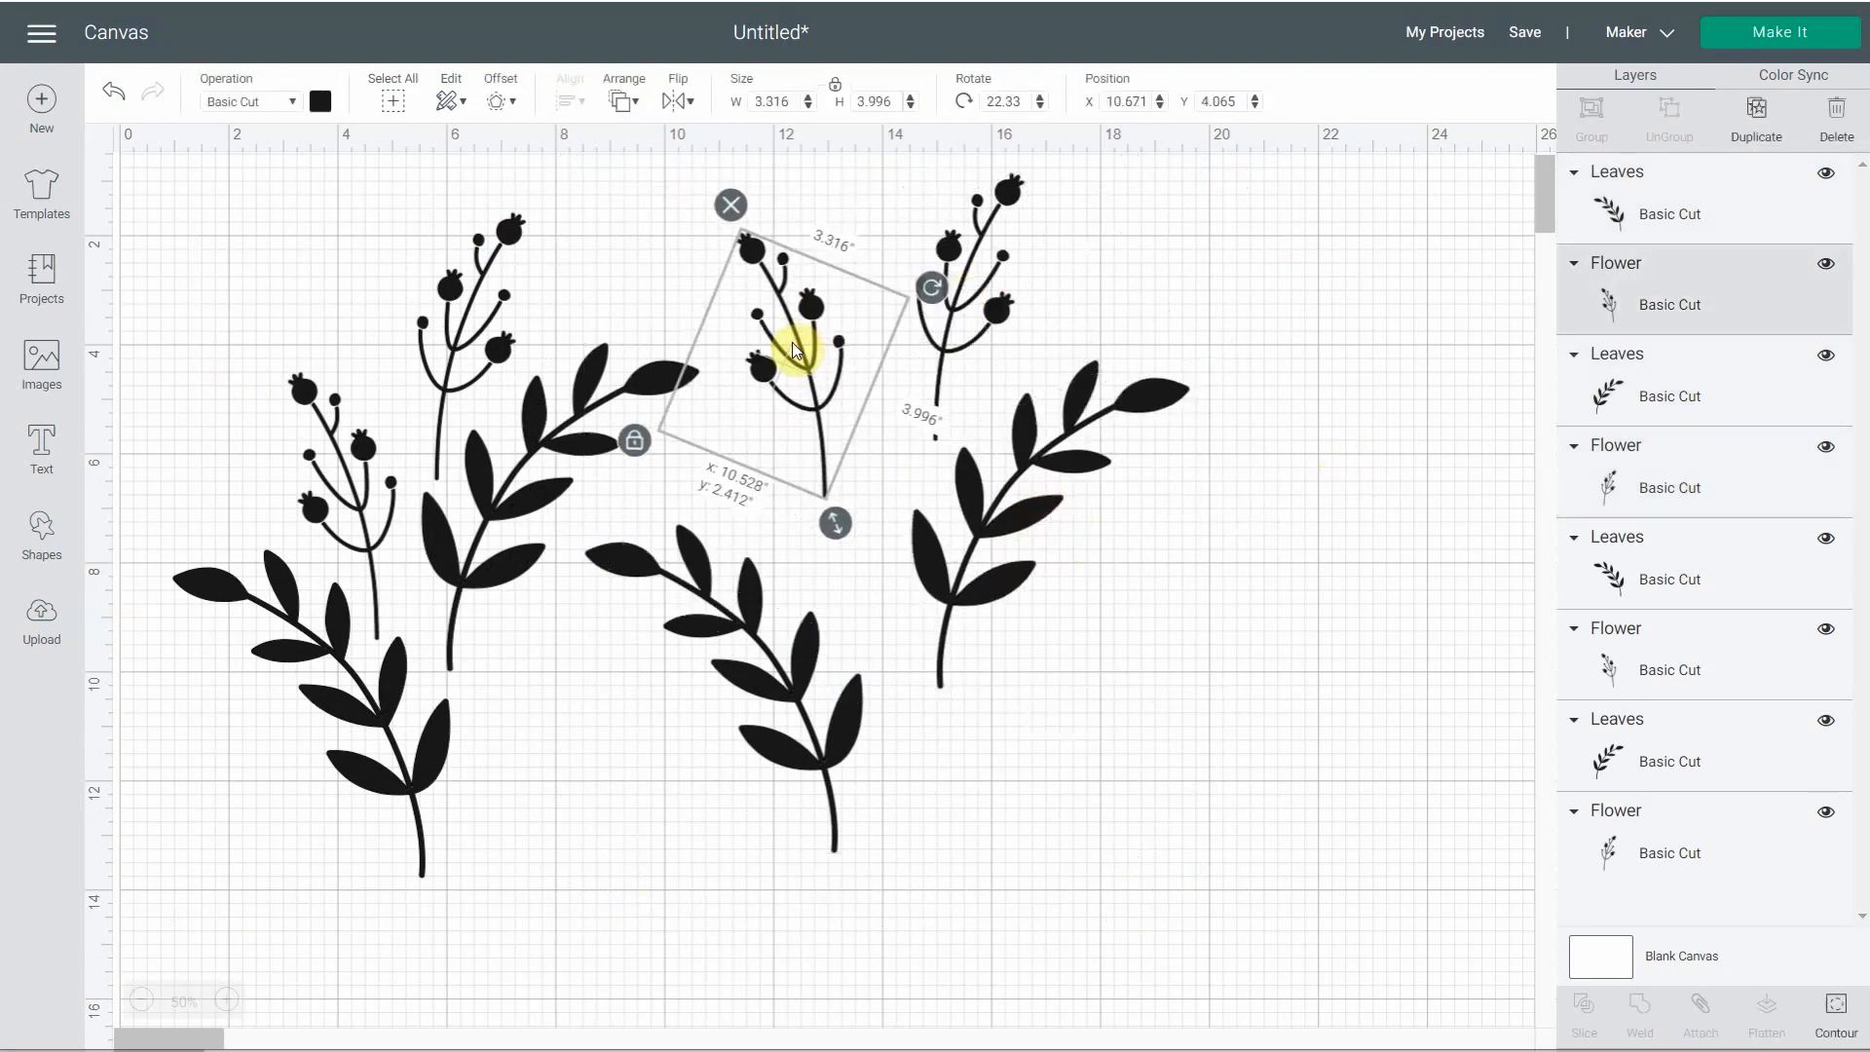
pyautogui.moveTo(351, 495); pyautogui.dragTo(266, 371)
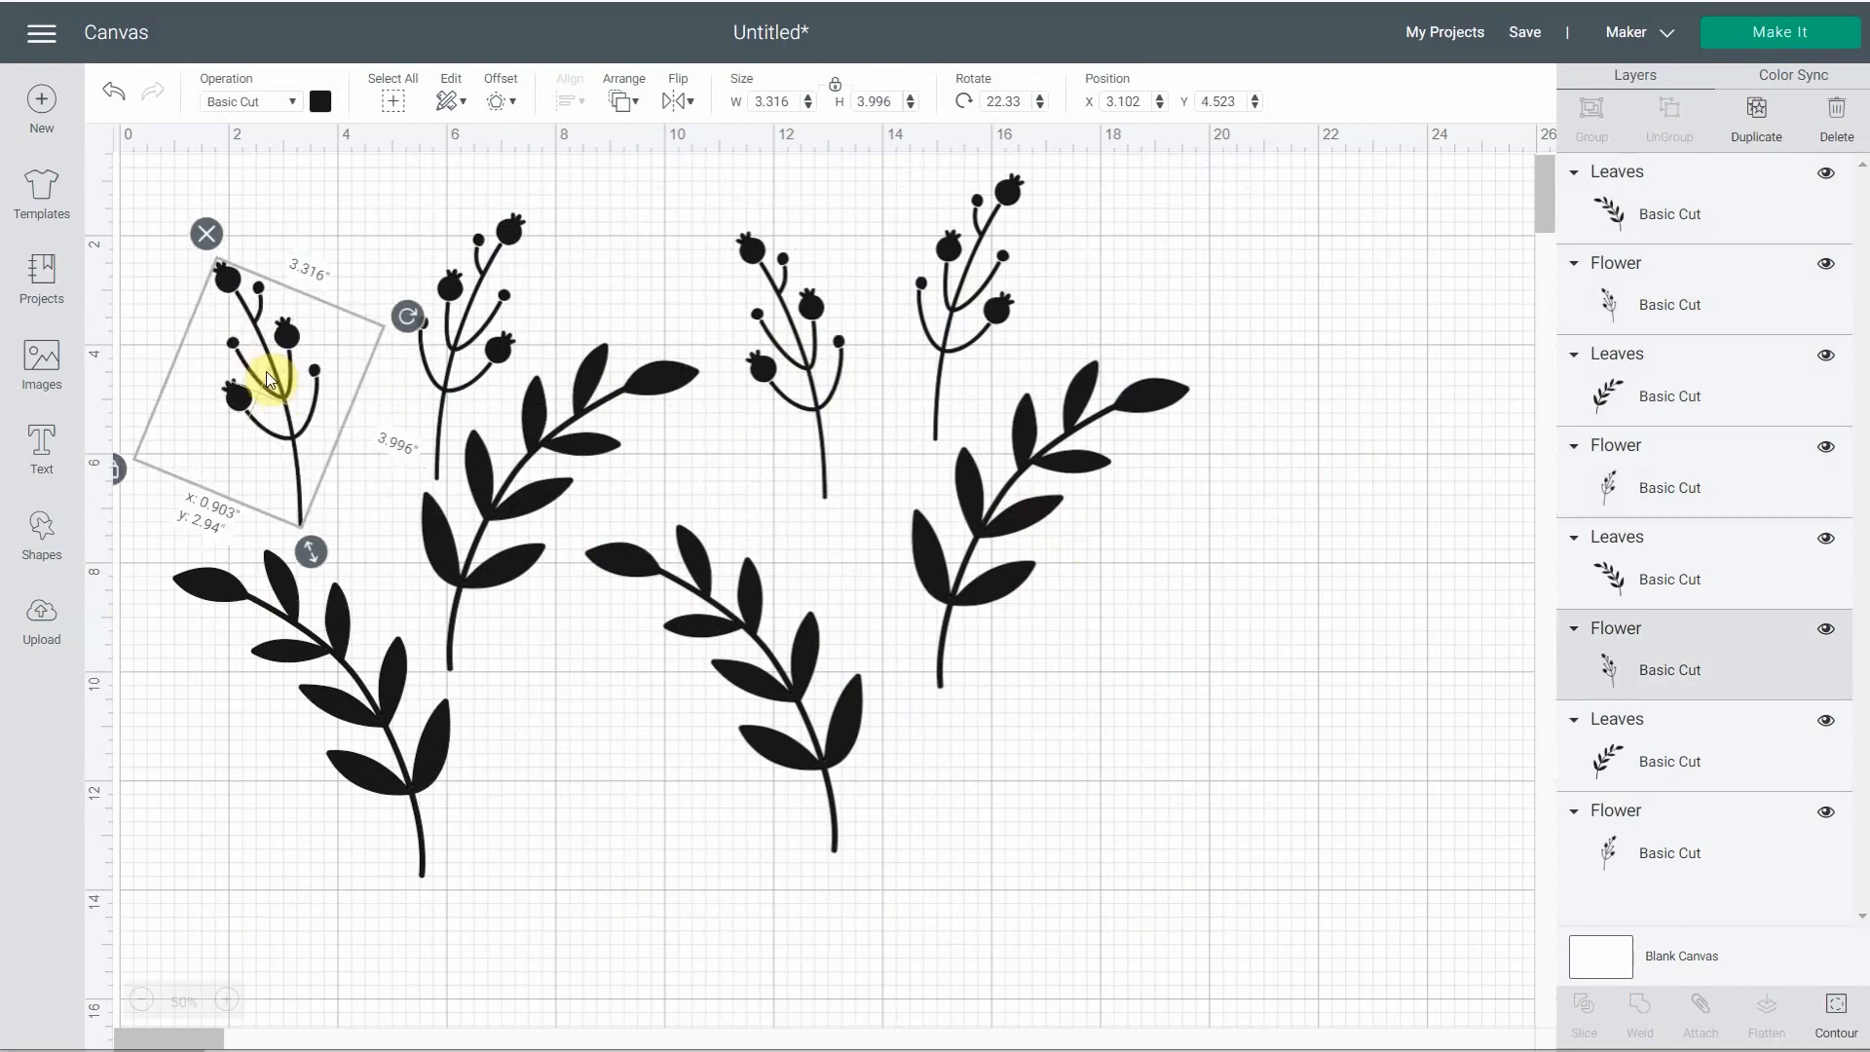
pyautogui.moveTo(489, 387)
pyautogui.mouseDown()
pyautogui.moveTo(464, 327)
pyautogui.moveTo(468, 358)
pyautogui.mouseUp()
pyautogui.moveTo(846, 692); pyautogui.dragTo(851, 716)
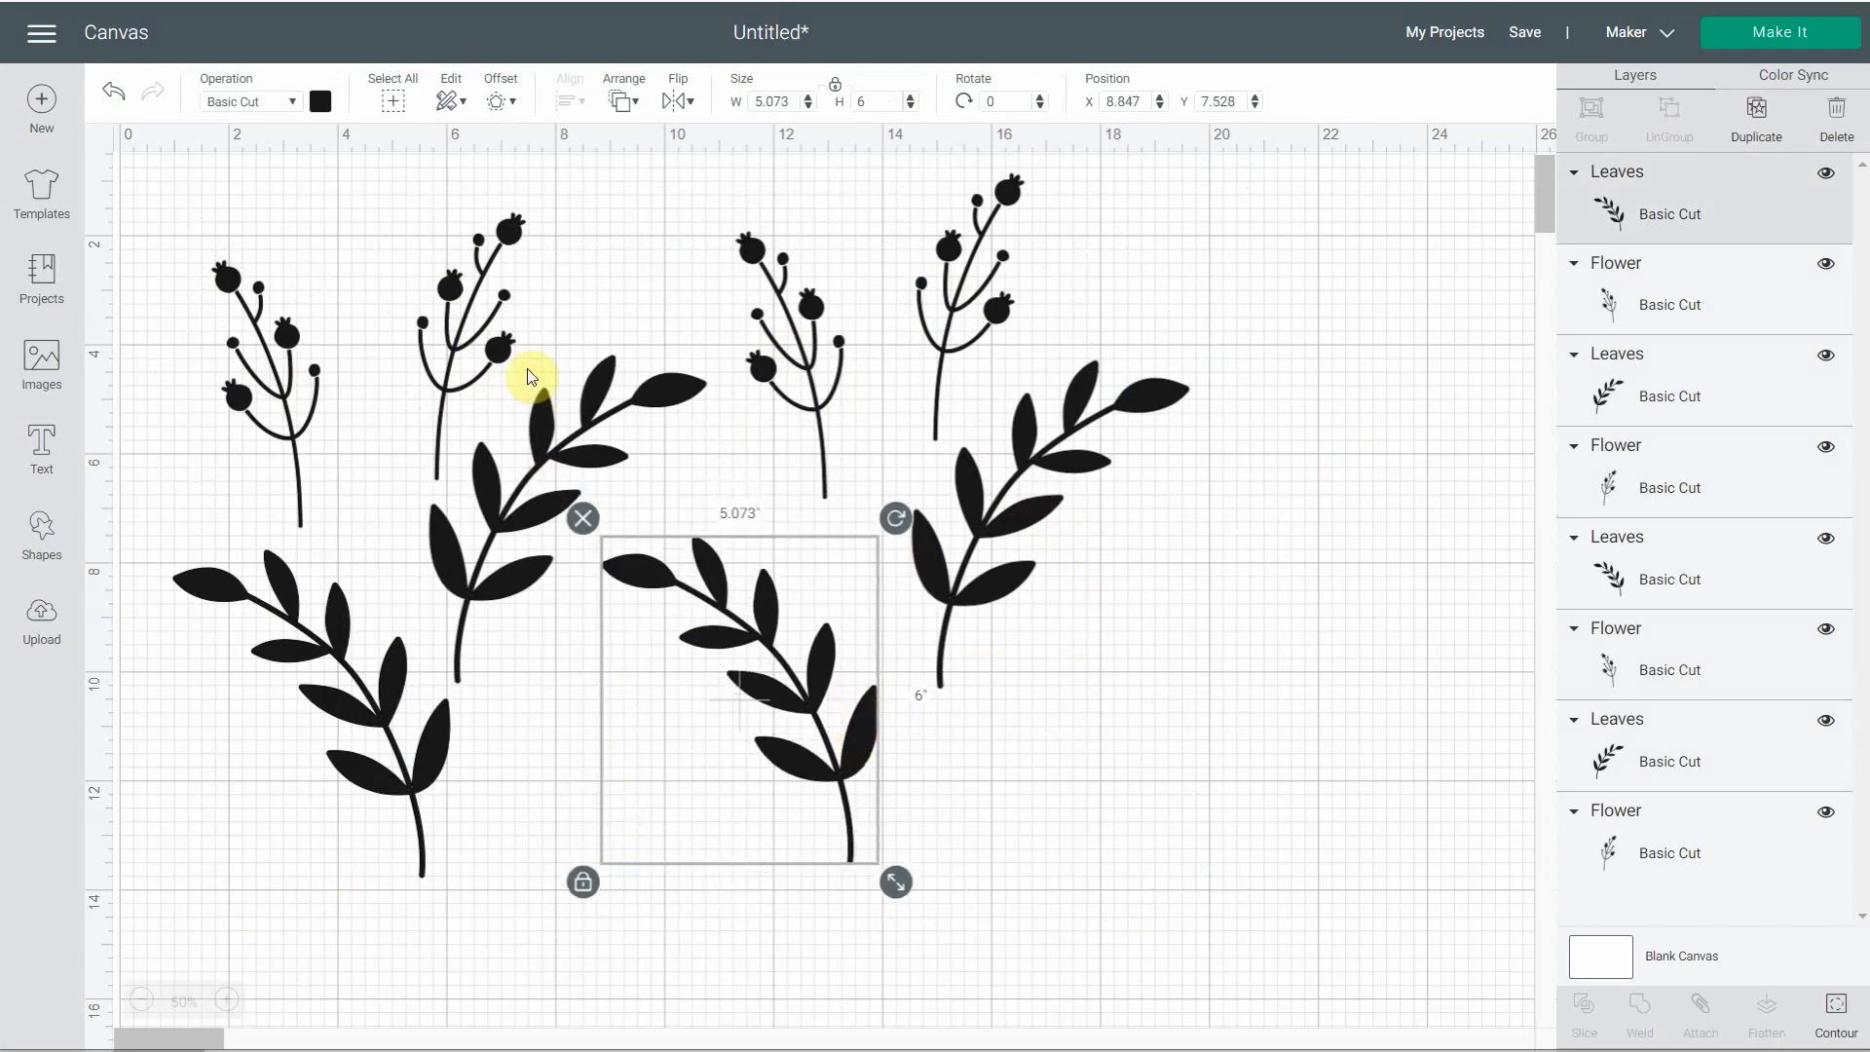
pyautogui.moveTo(488, 323); pyautogui.dragTo(460, 277)
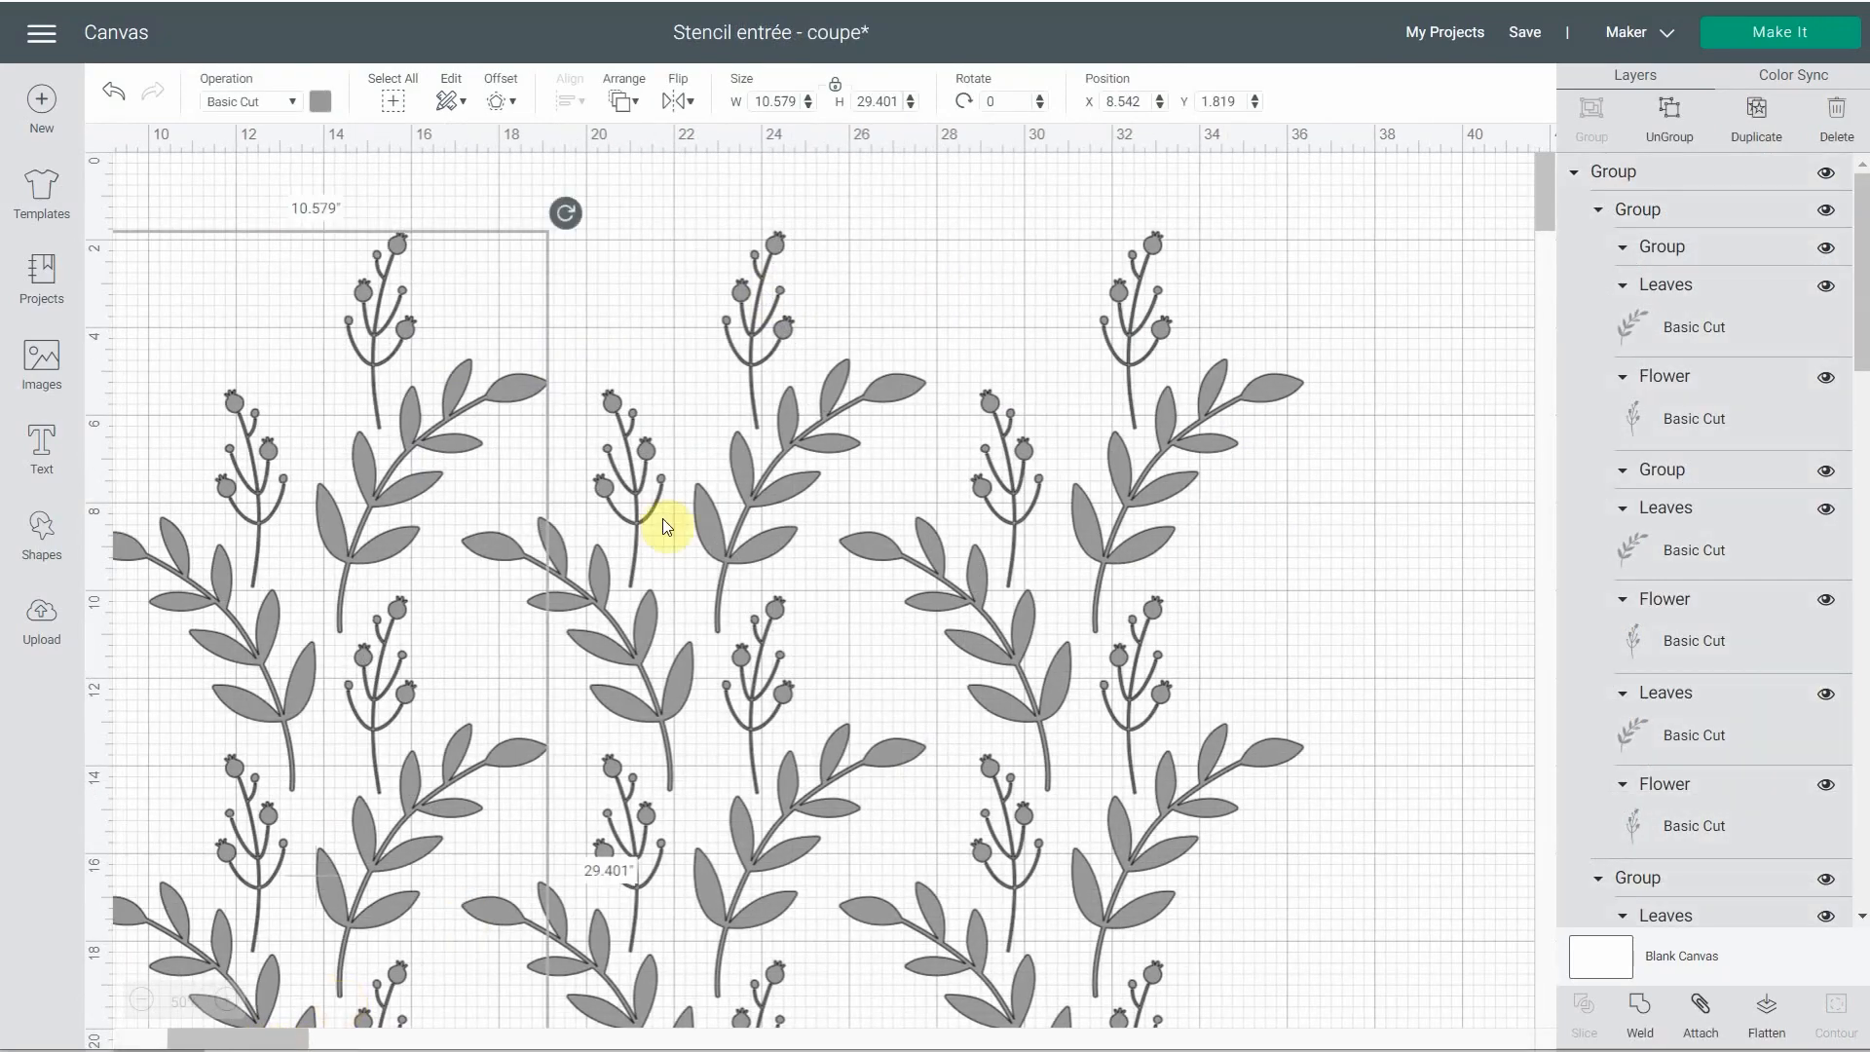
# - Examine the repeating branch pattern in the "Stencil entrée - coupe" project and how its branches are grouped into columns
pyautogui.scroll(-1, 1186, 563)
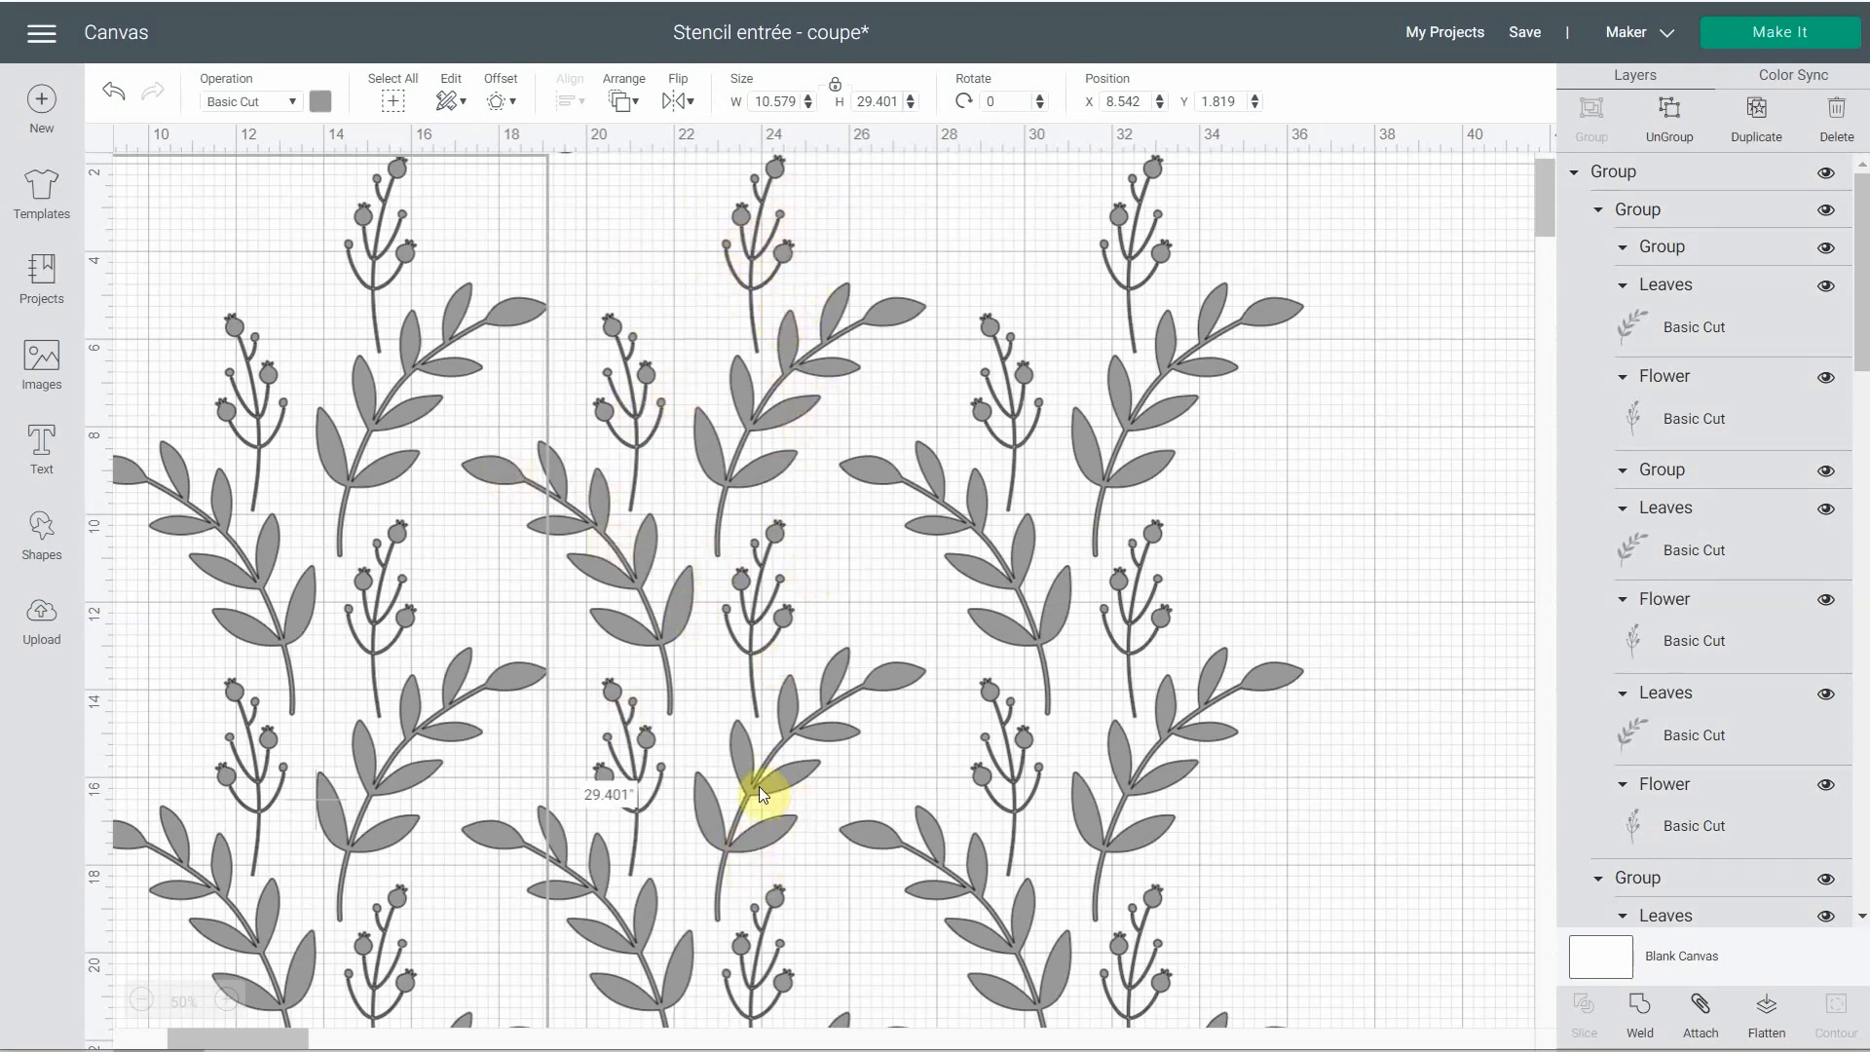
pyautogui.scroll(-1, 522, 763)
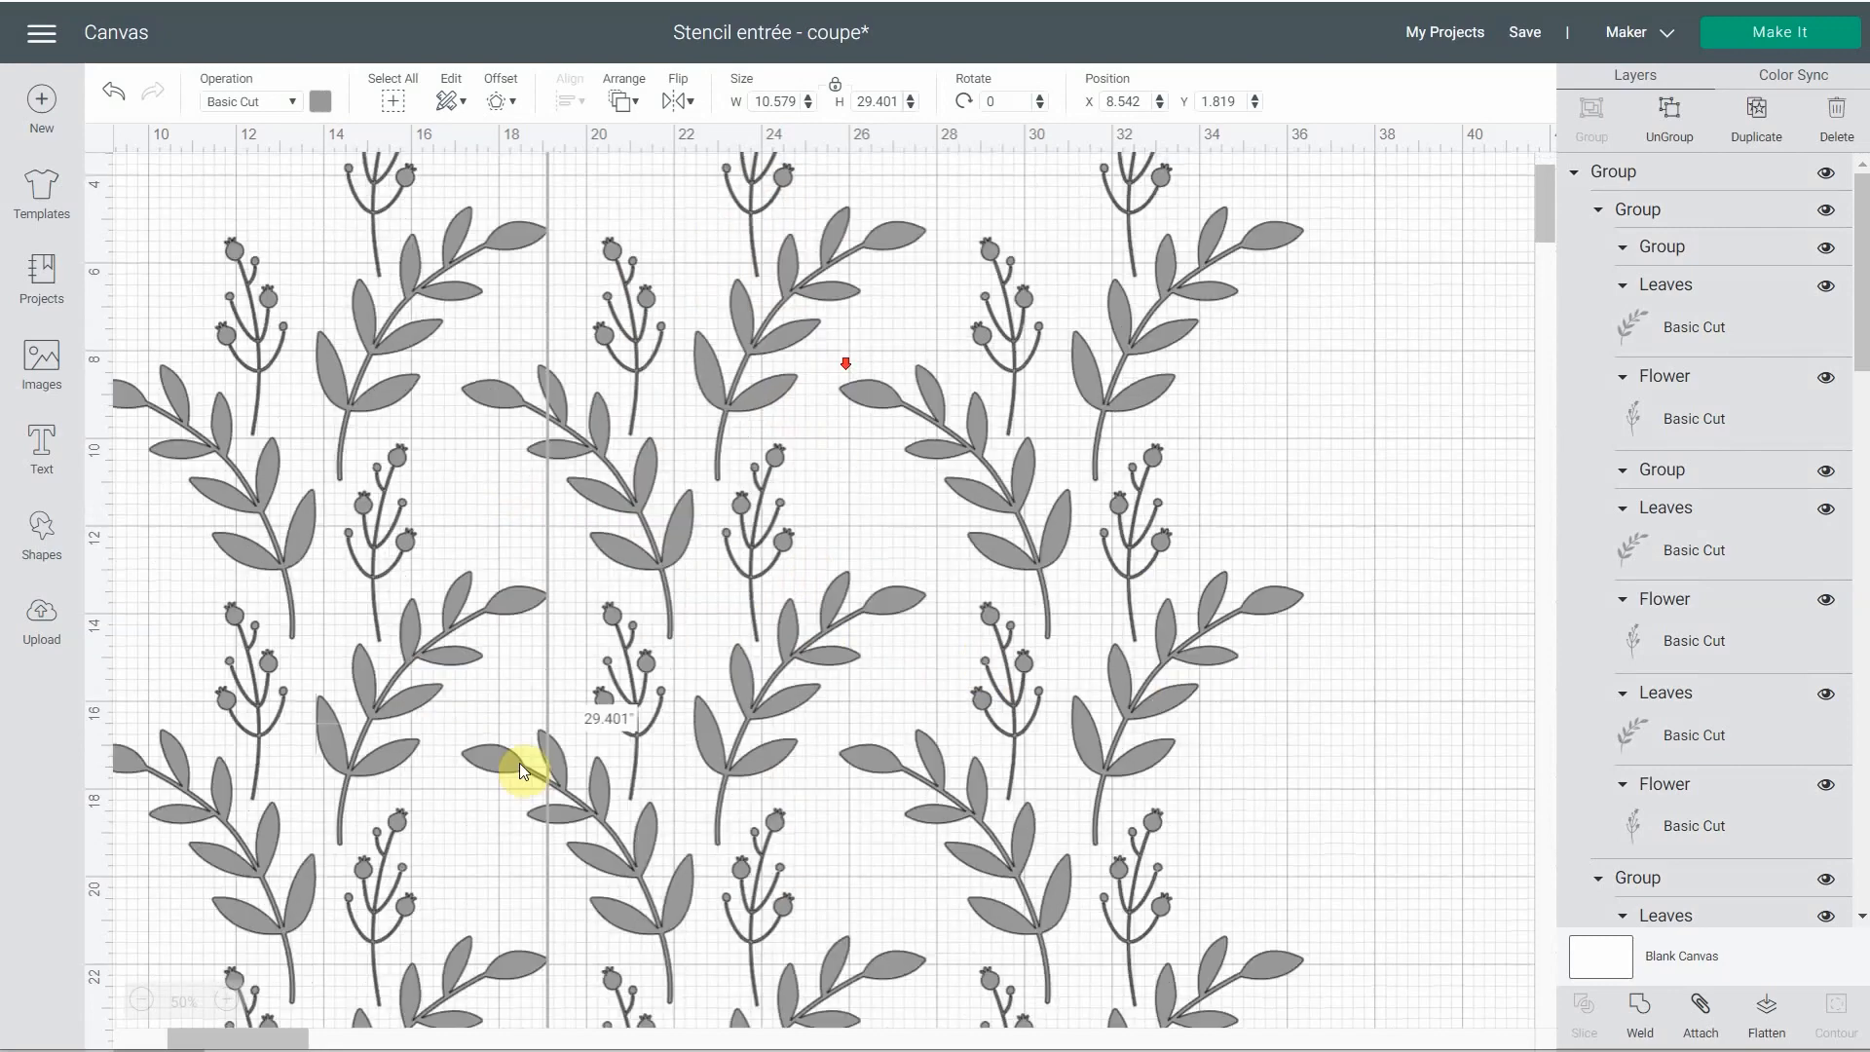
pyautogui.click(143, 1000)
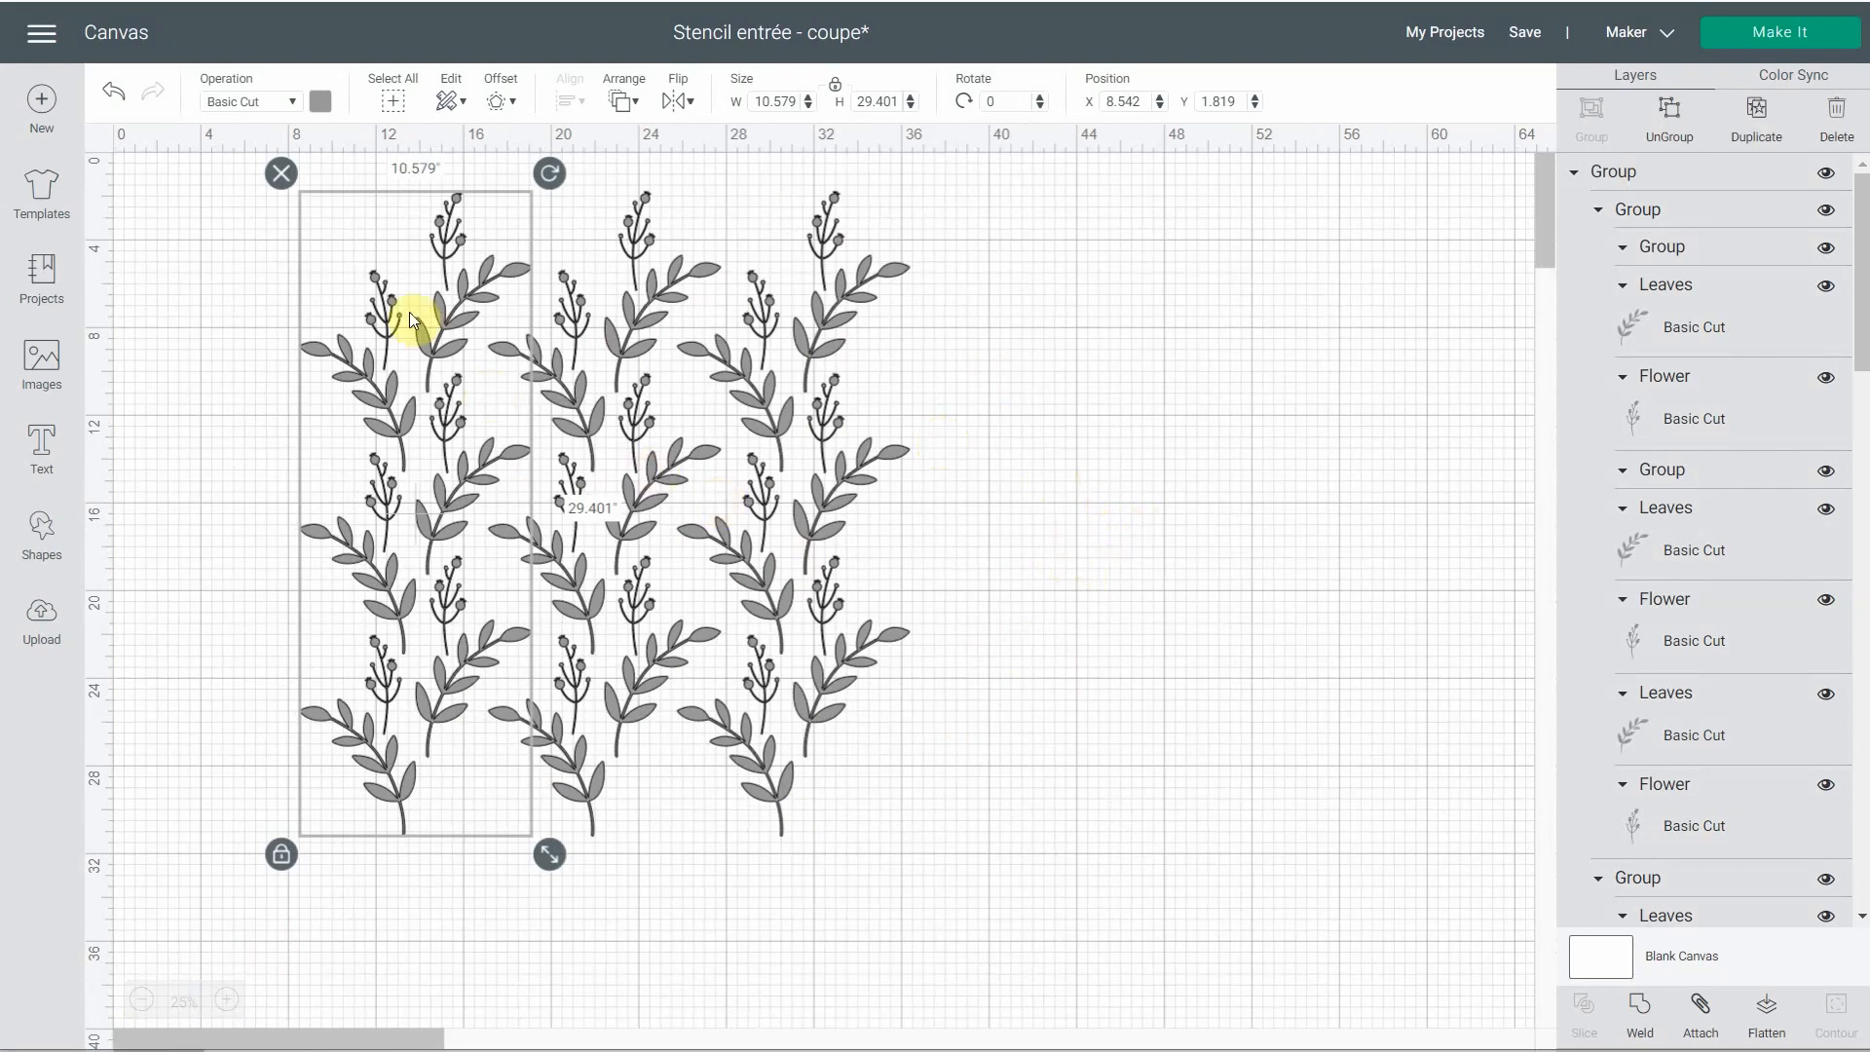
pyautogui.click(1219, 453)
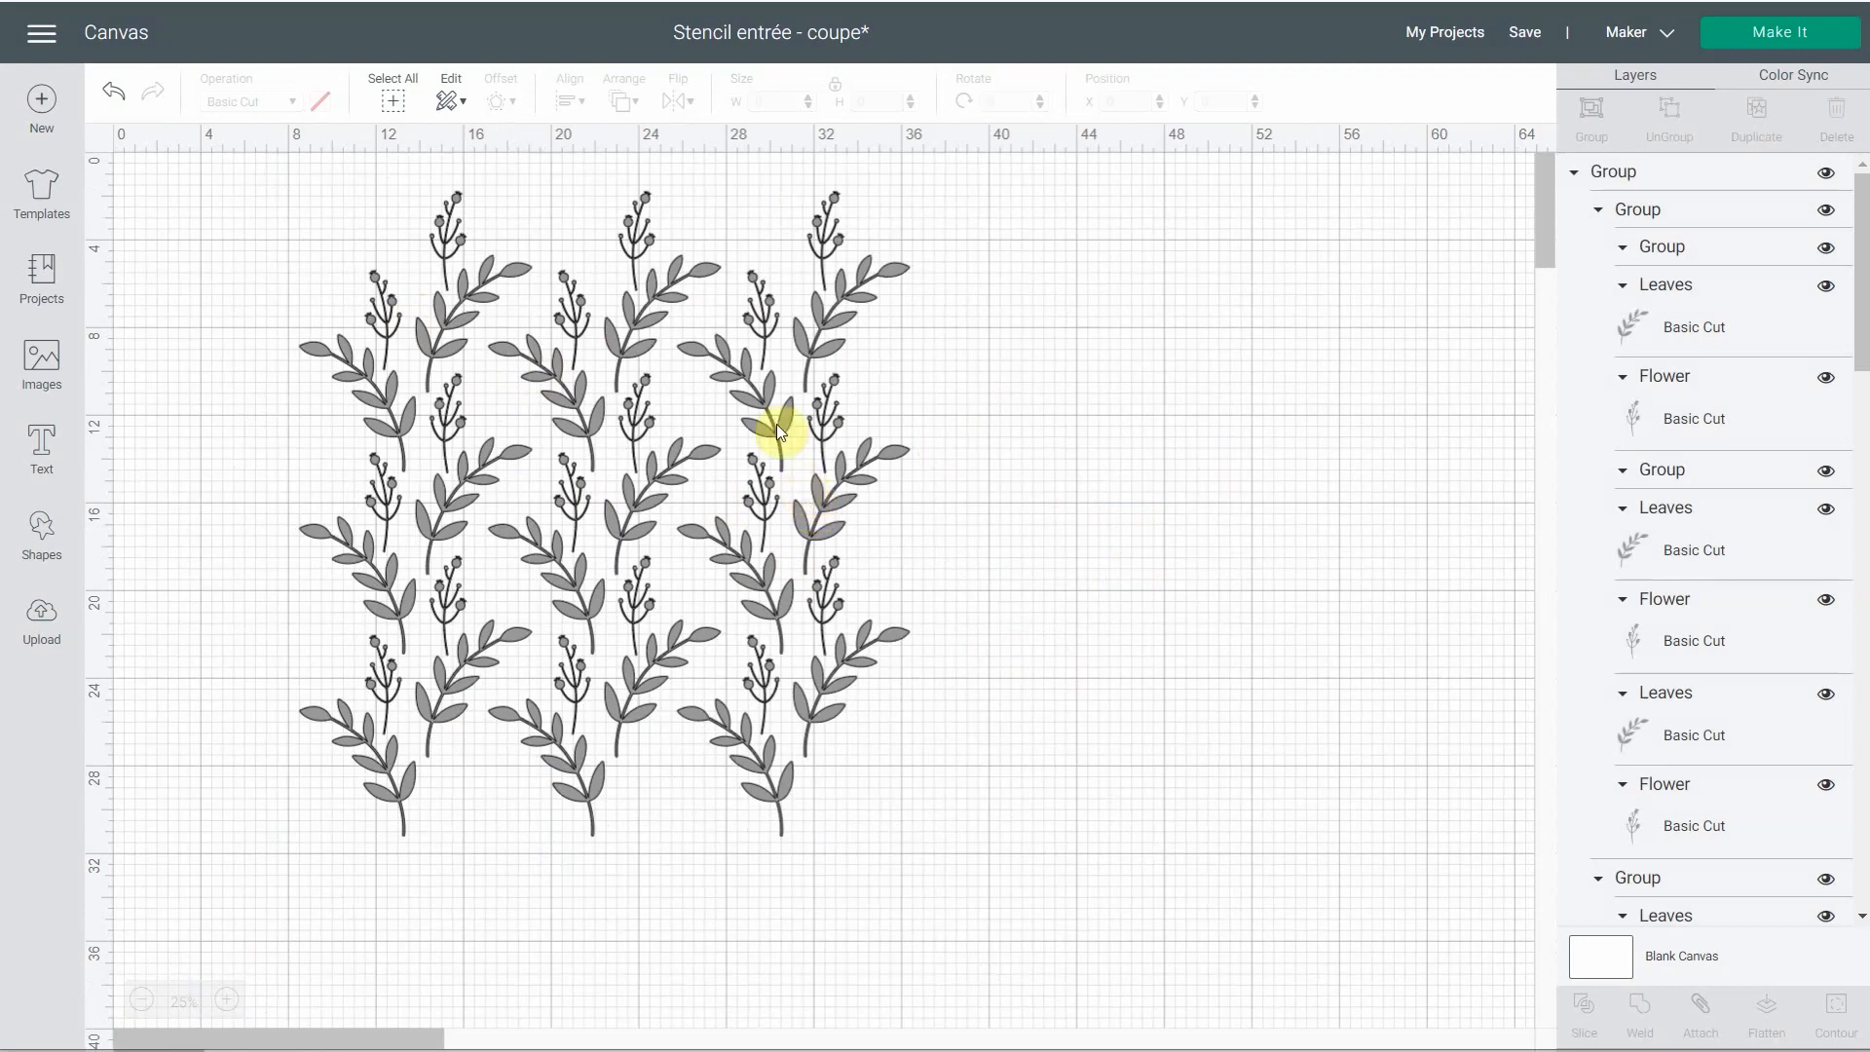
pyautogui.click(1698, 255)
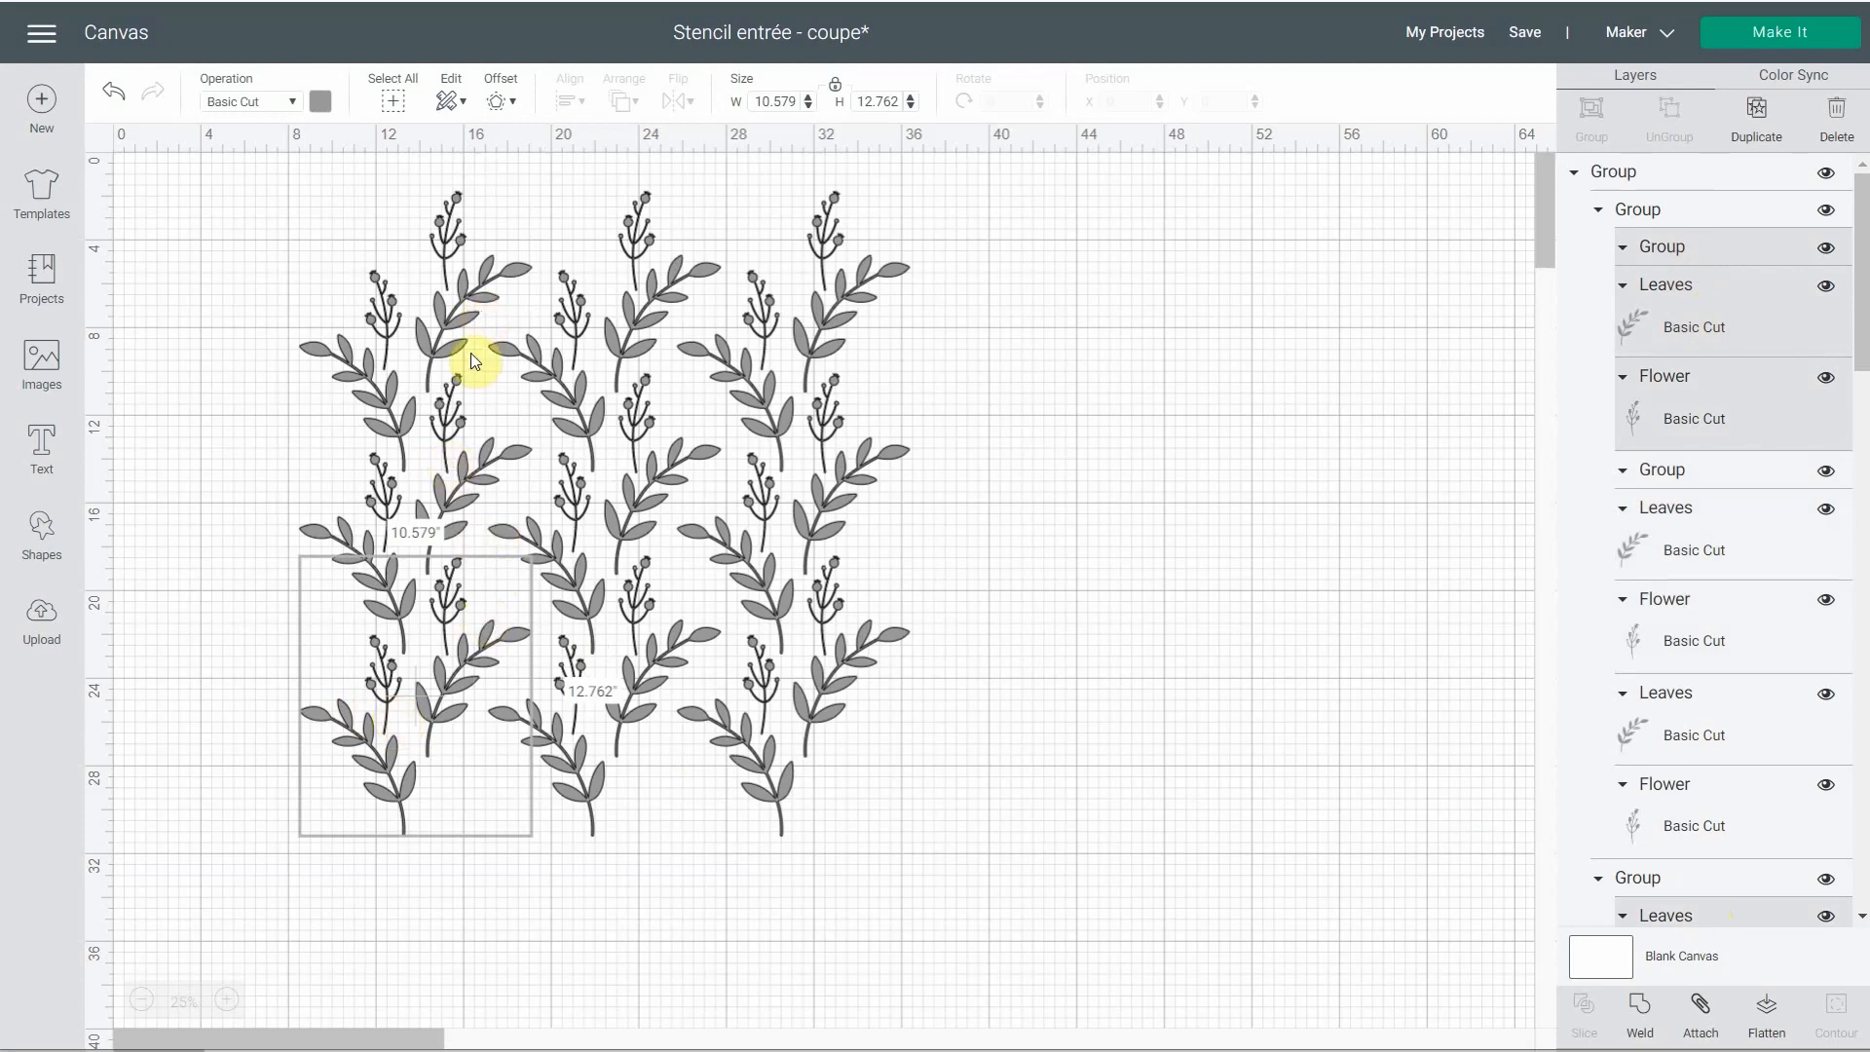
pyautogui.click(1148, 535)
pyautogui.click(452, 459)
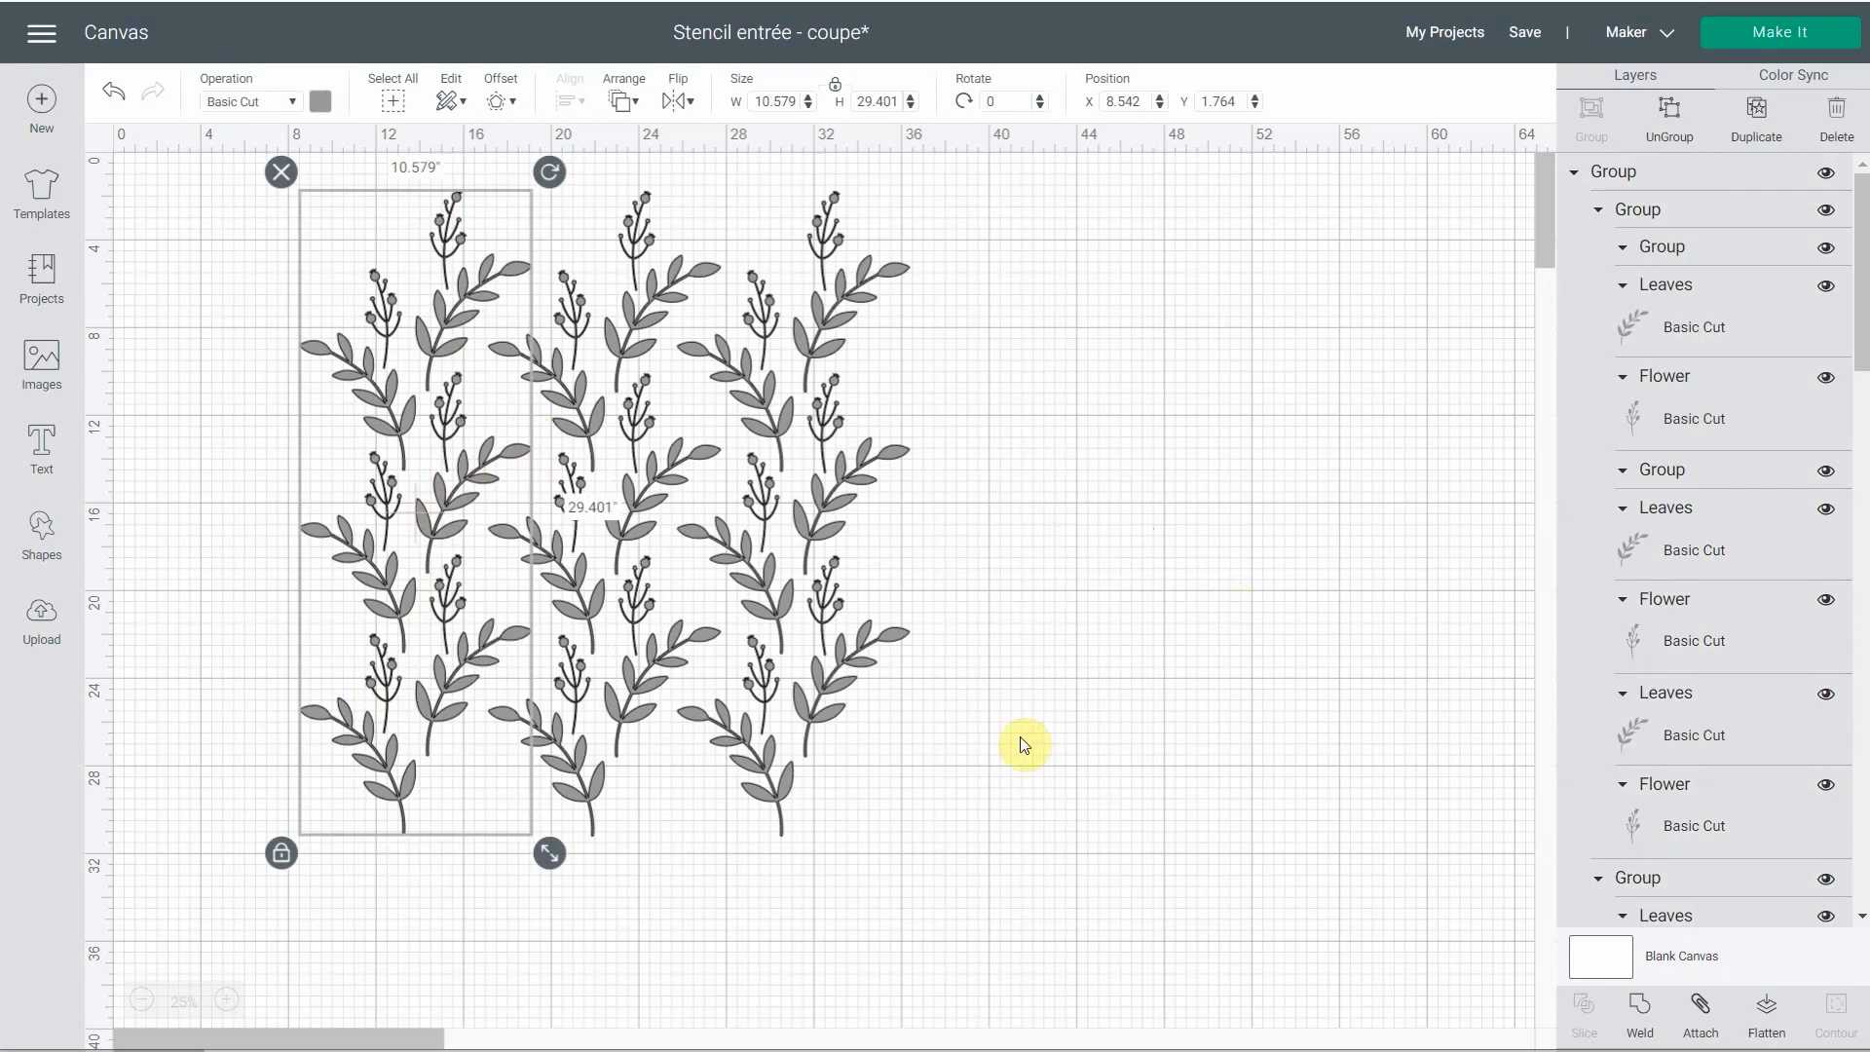
pyautogui.click(1001, 770)
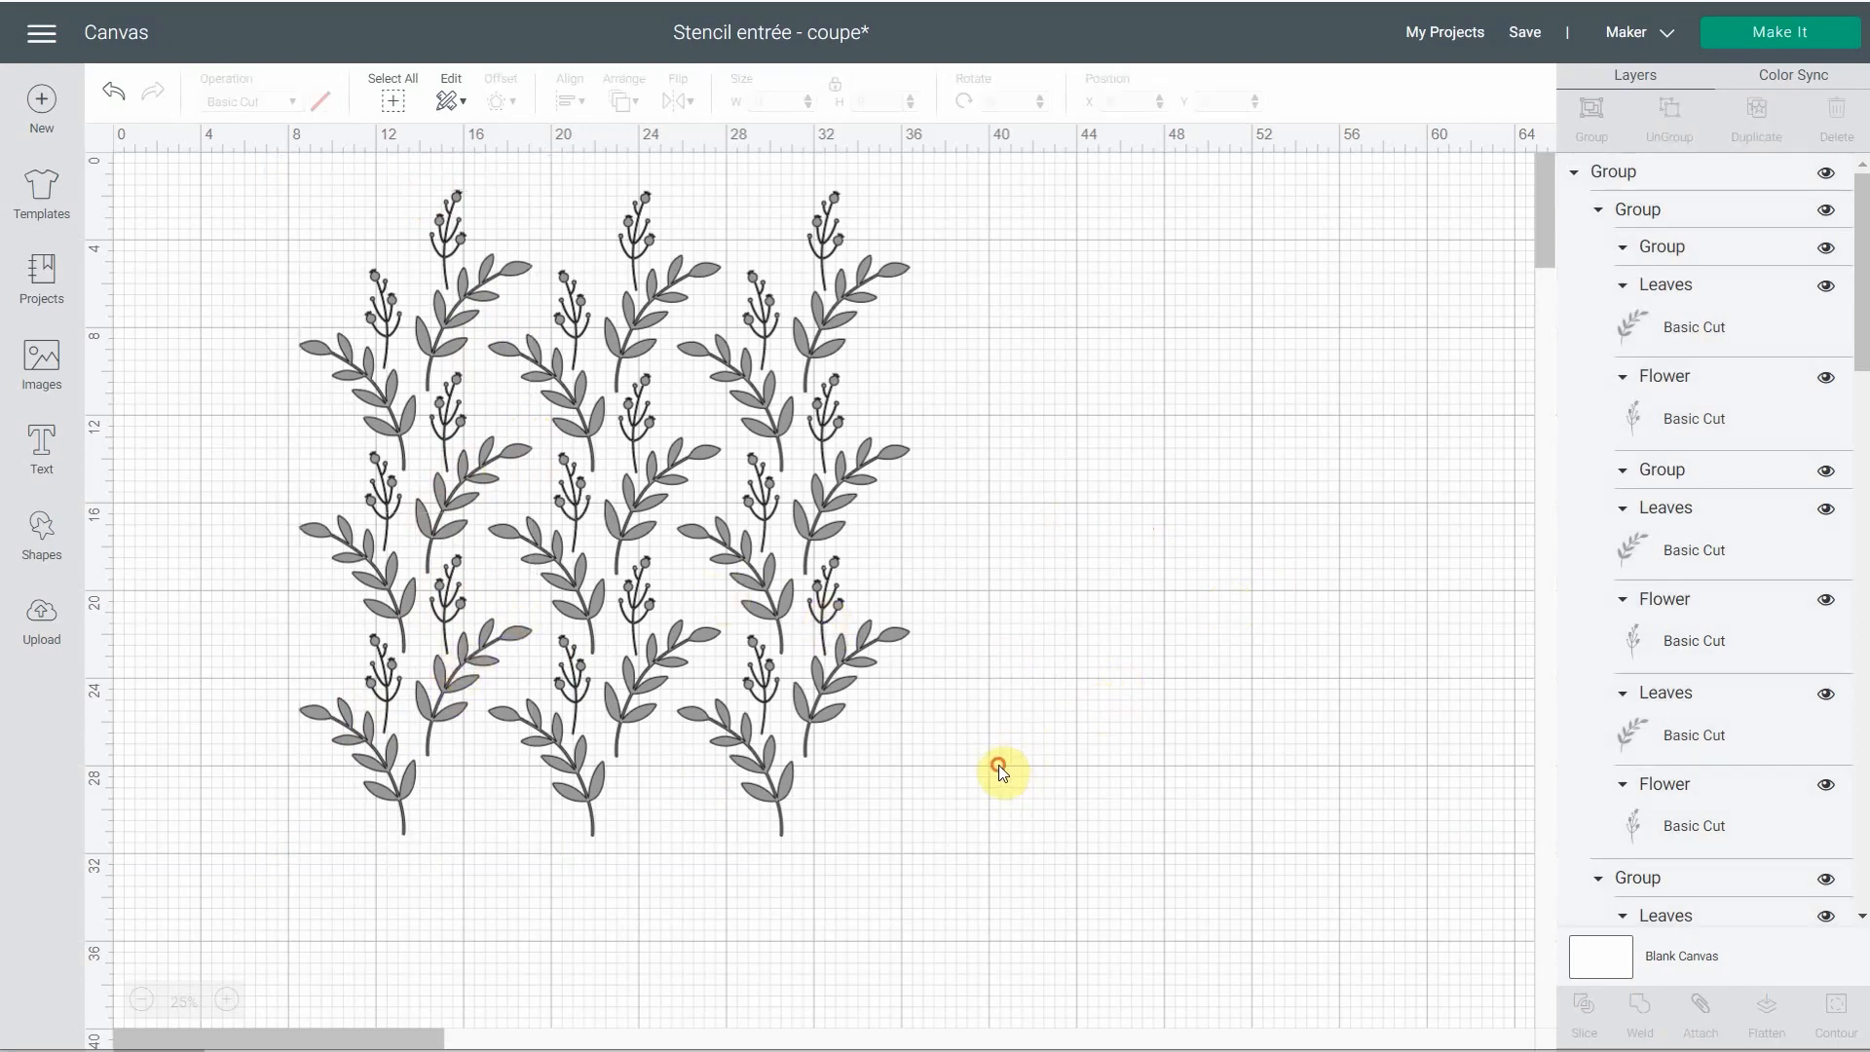
# - Nudge the middle column of branches up slightly and place the third column at about X 25.4, Y 2.04 inches
pyautogui.moveTo(803, 633); pyautogui.dragTo(960, 626)
pyautogui.moveTo(643, 582)
pyautogui.mouseDown()
pyautogui.moveTo(721, 575)
pyautogui.moveTo(630, 559)
pyautogui.mouseUp()
pyautogui.click(803, 563)
pyautogui.moveTo(976, 565); pyautogui.dragTo(814, 575)
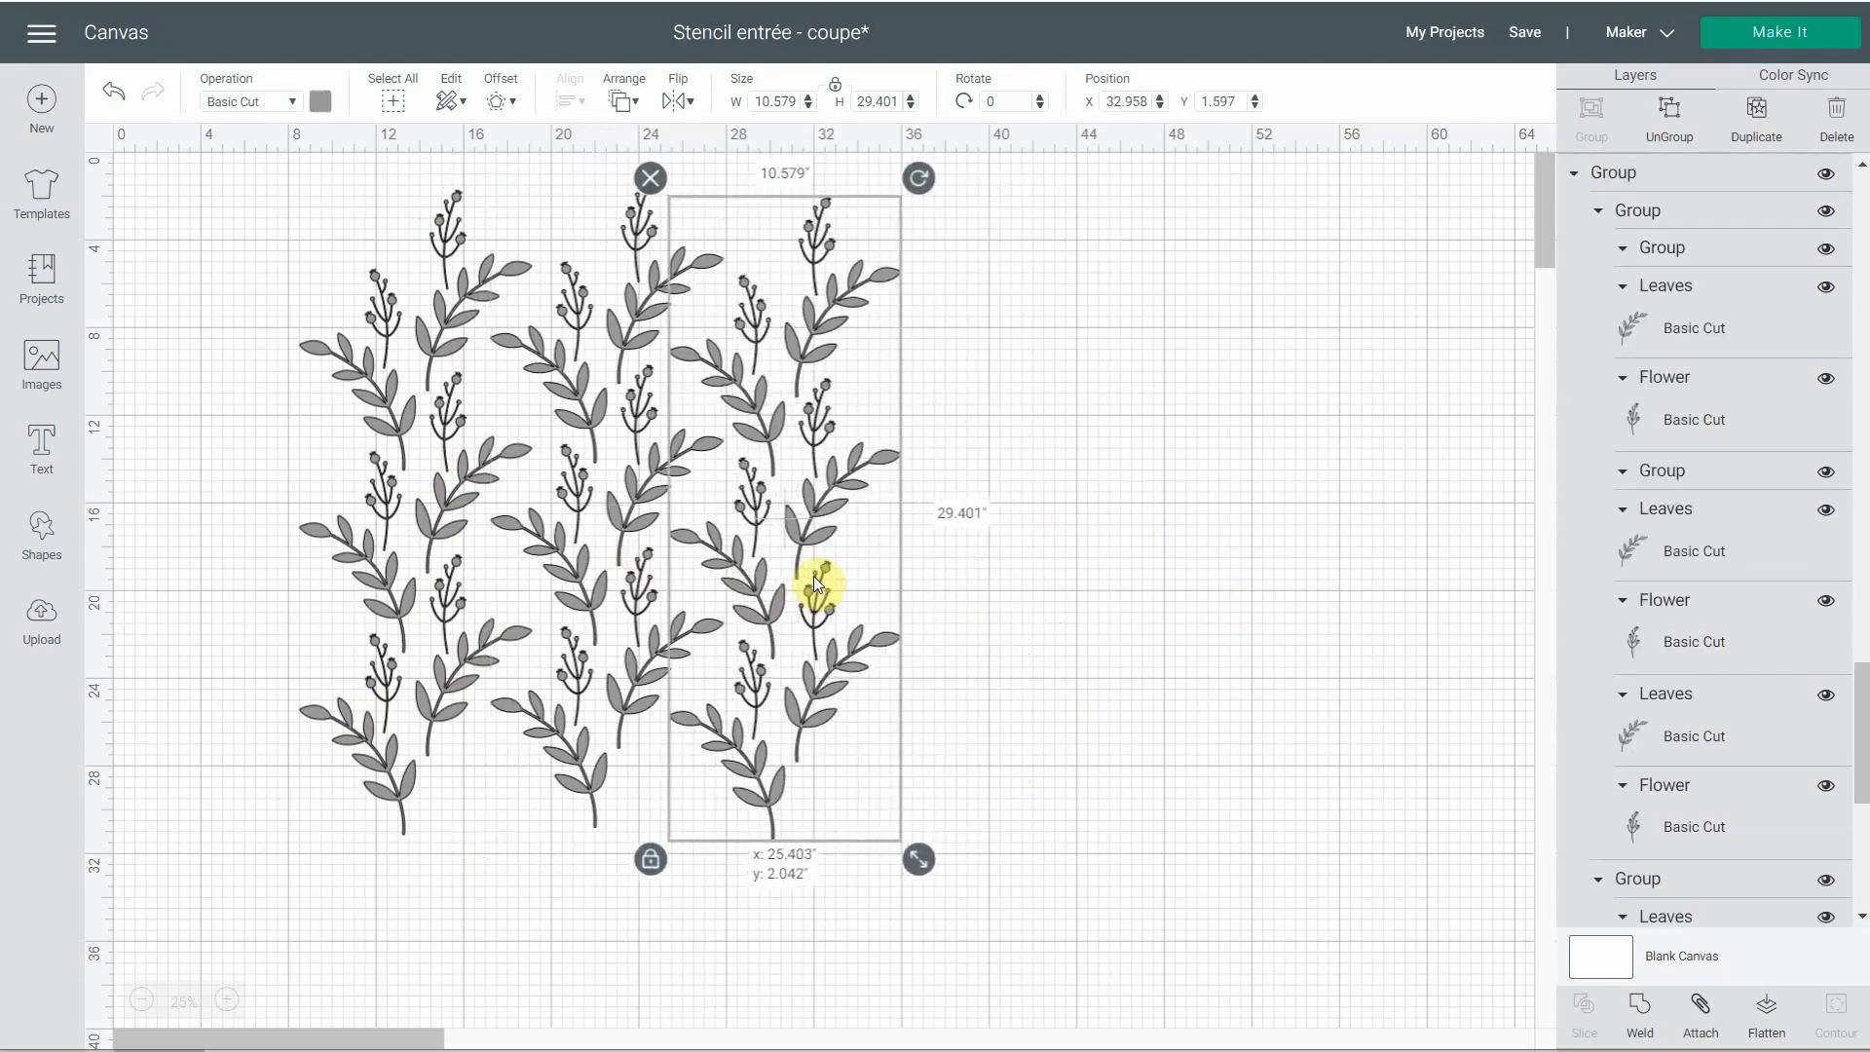
# - Align all three branch columns along their bottom edges and distribute them evenly across the horizontal direction
pyautogui.click(1127, 793)
pyautogui.moveTo(1127, 793); pyautogui.dragTo(259, 493)
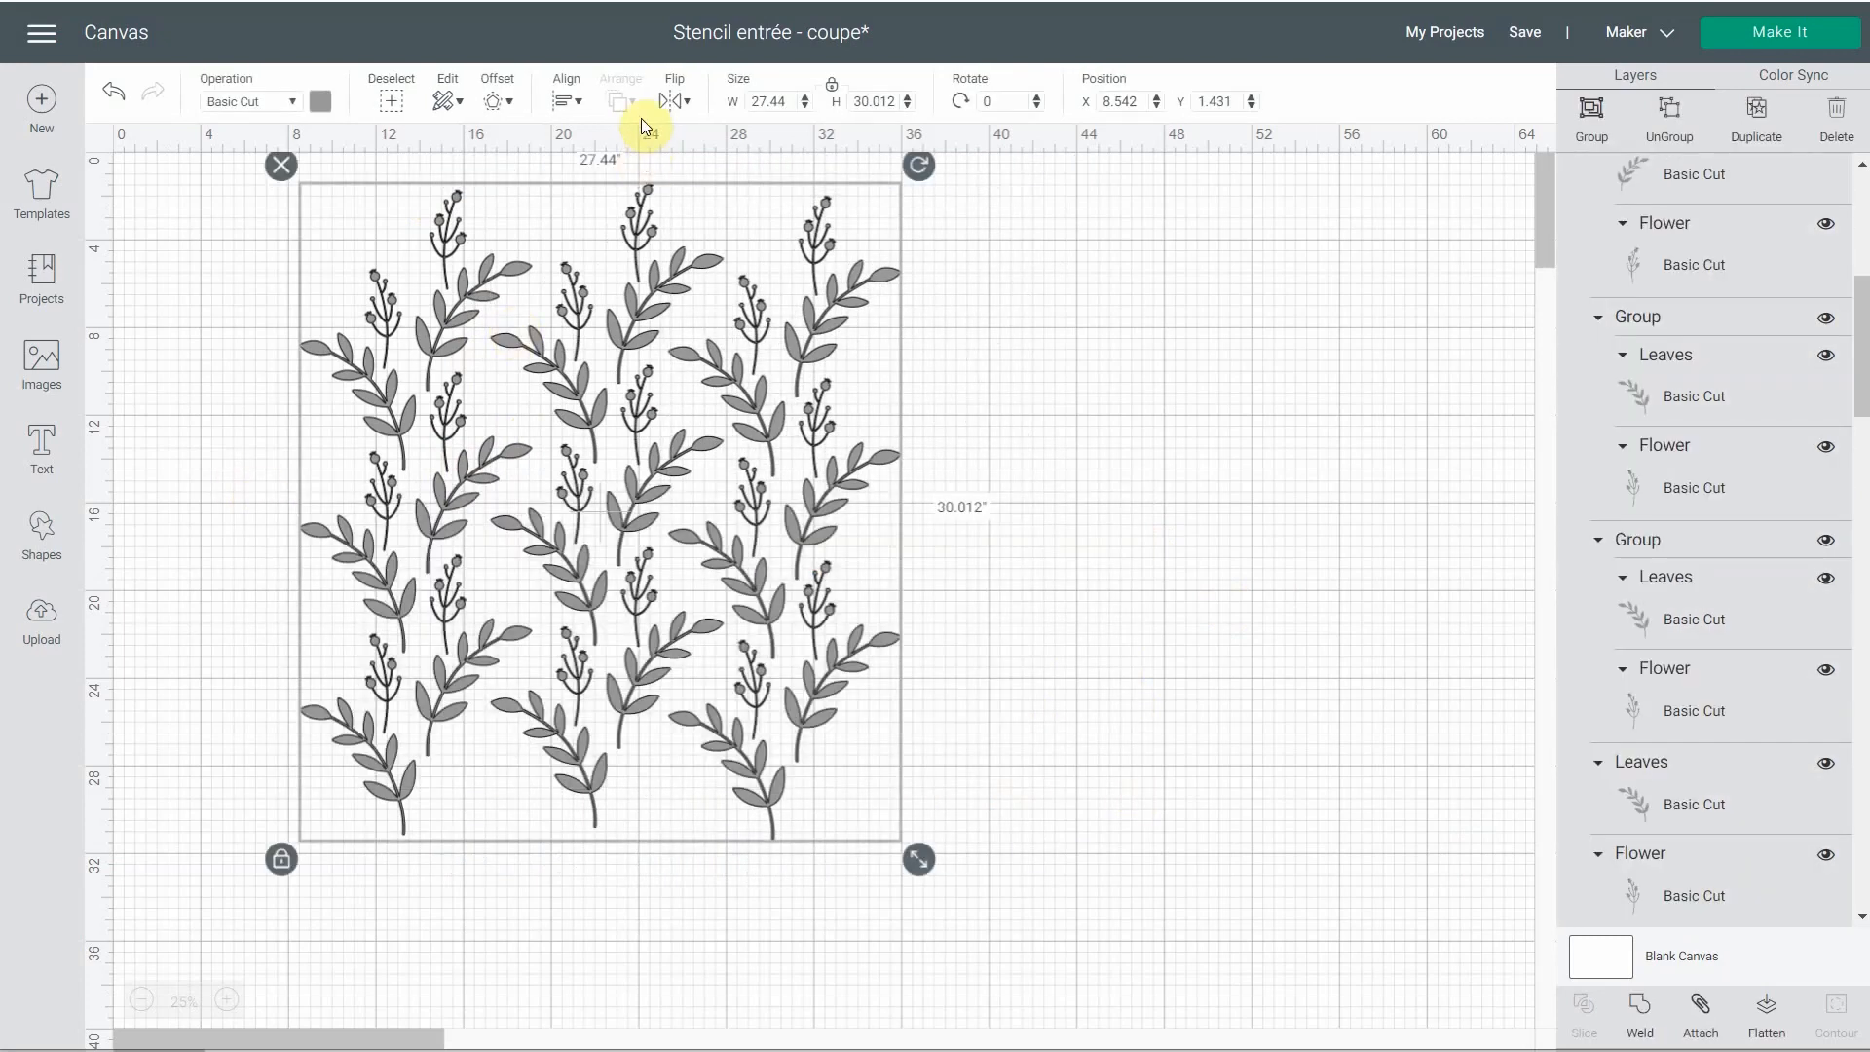
pyautogui.click(565, 100)
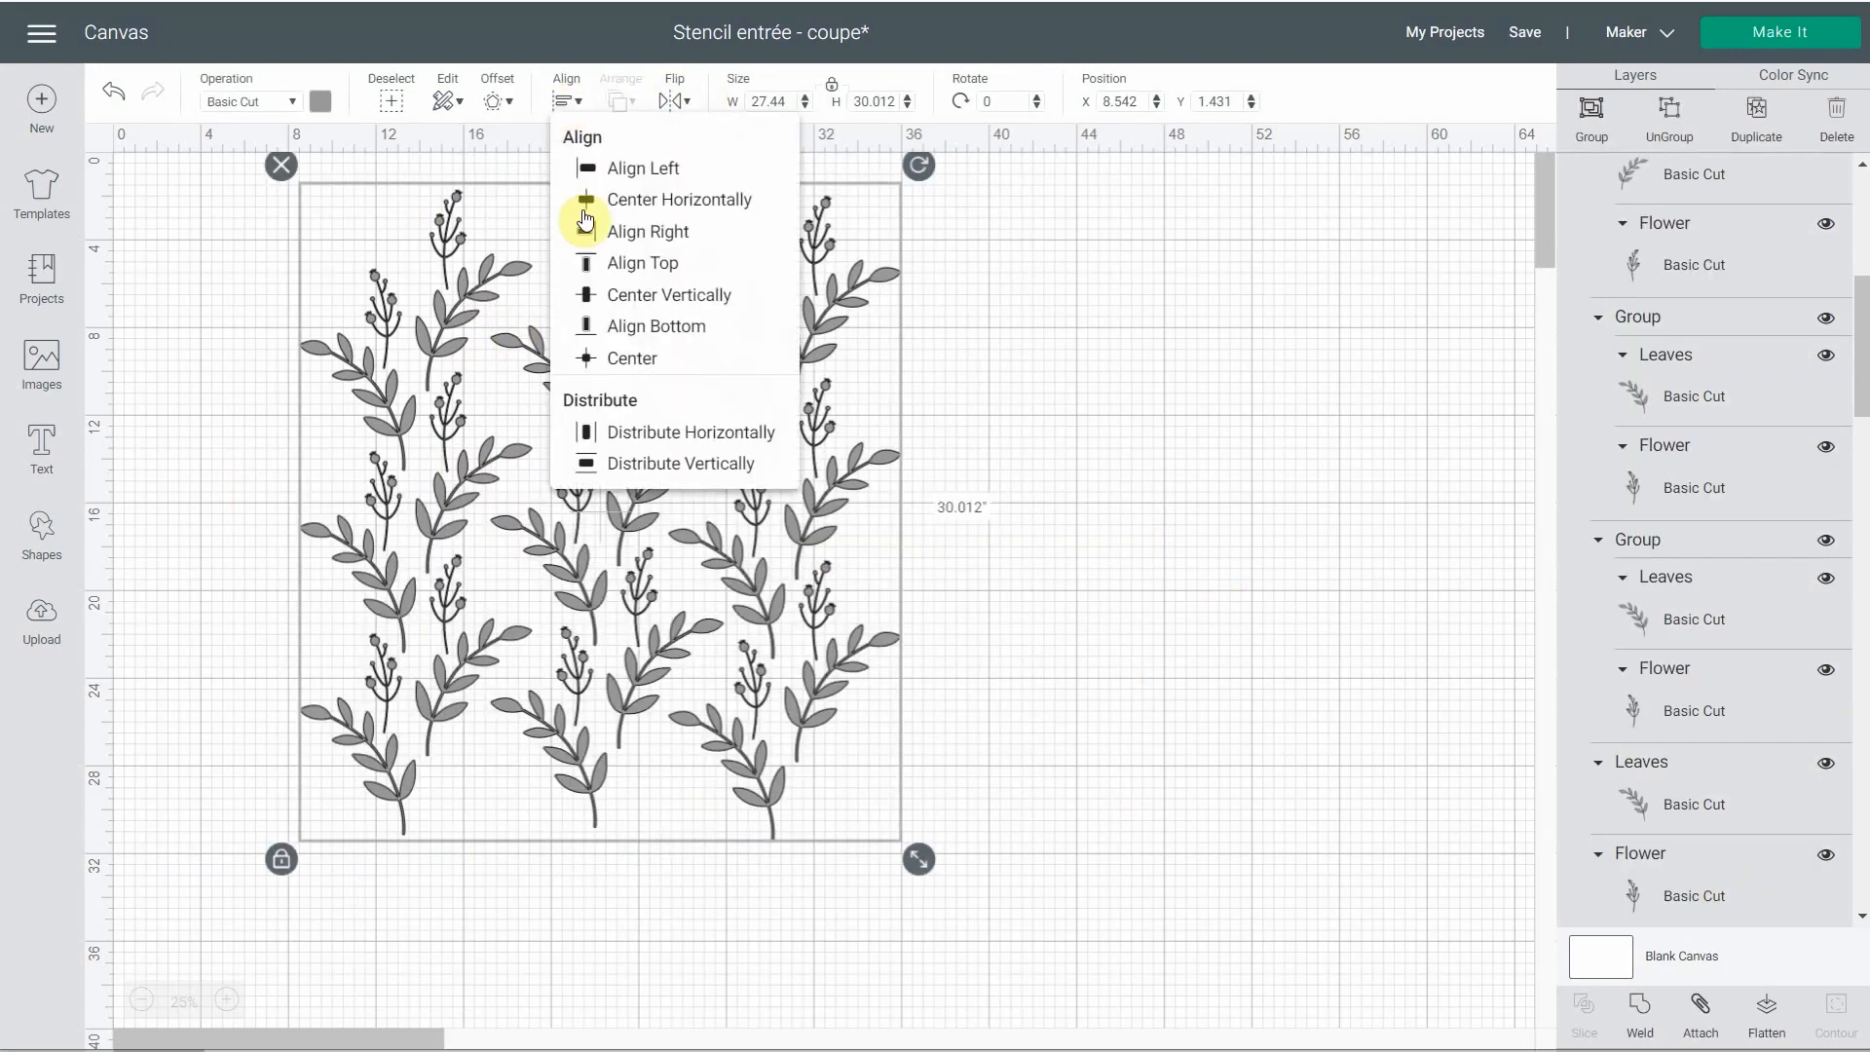
pyautogui.click(614, 357)
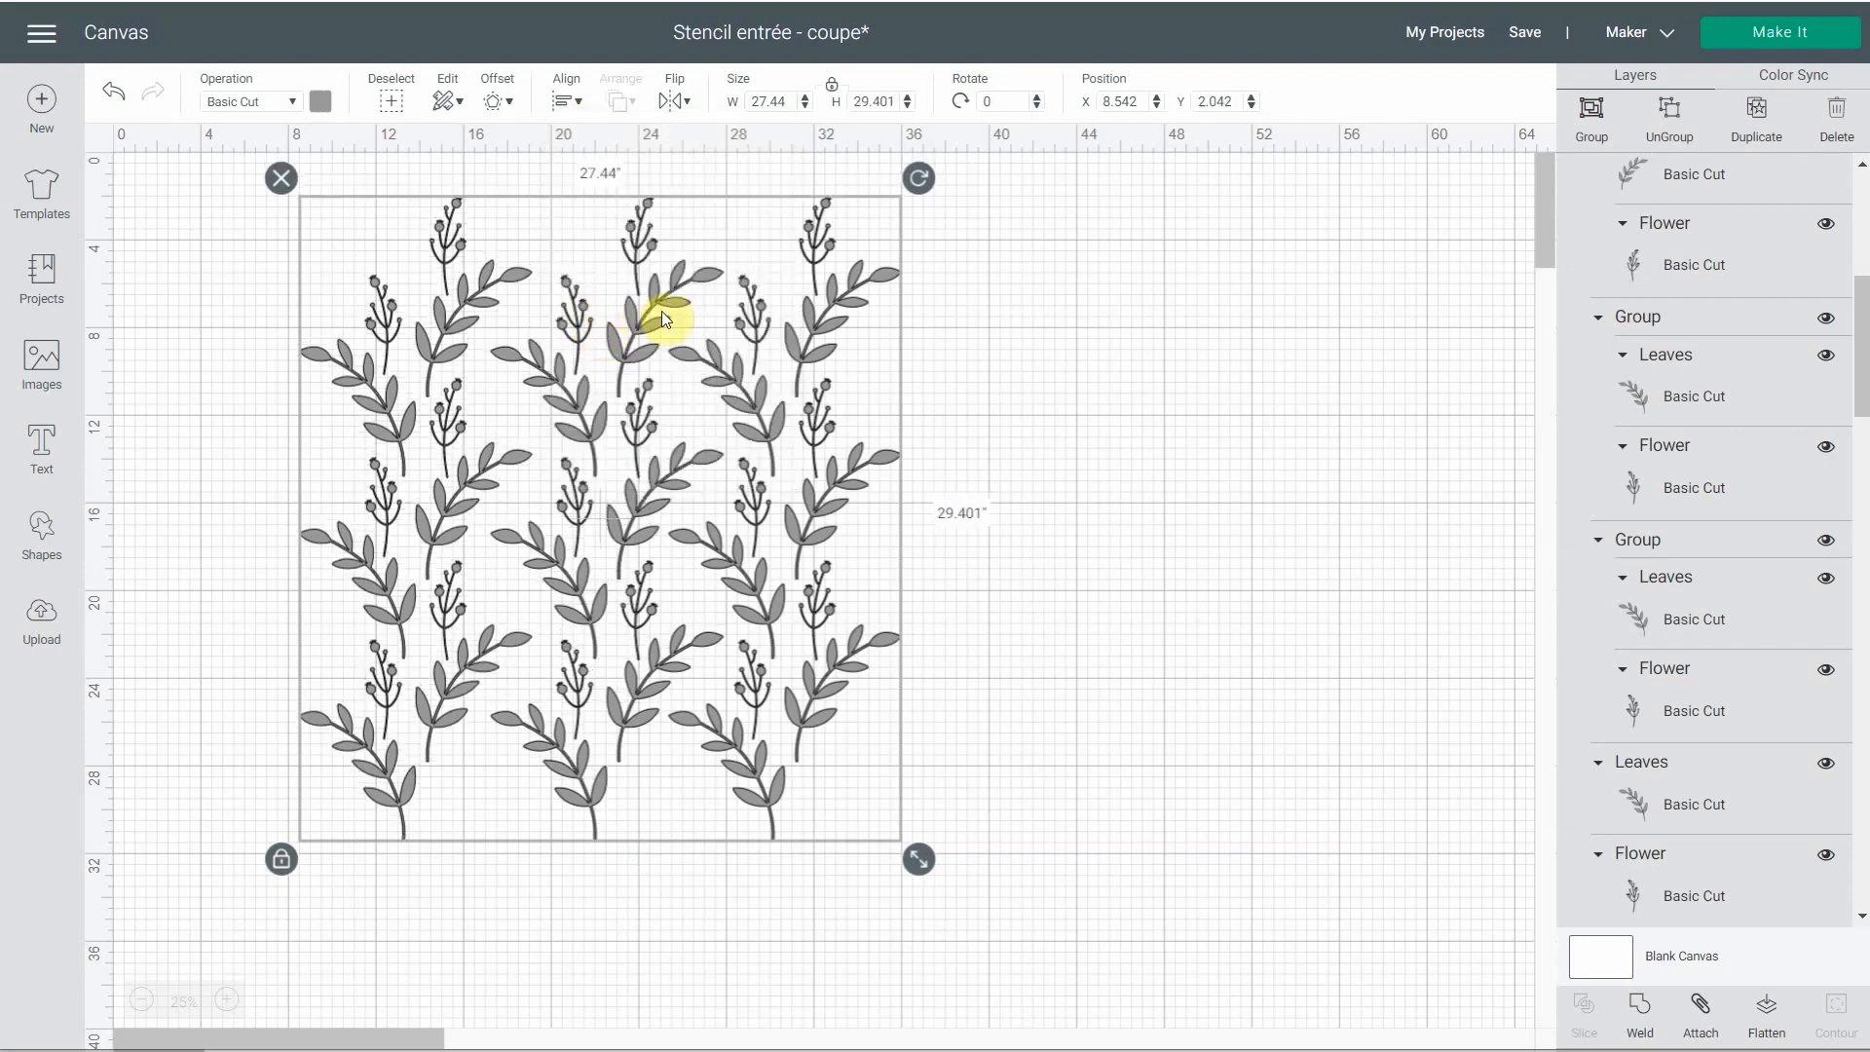
pyautogui.click(566, 100)
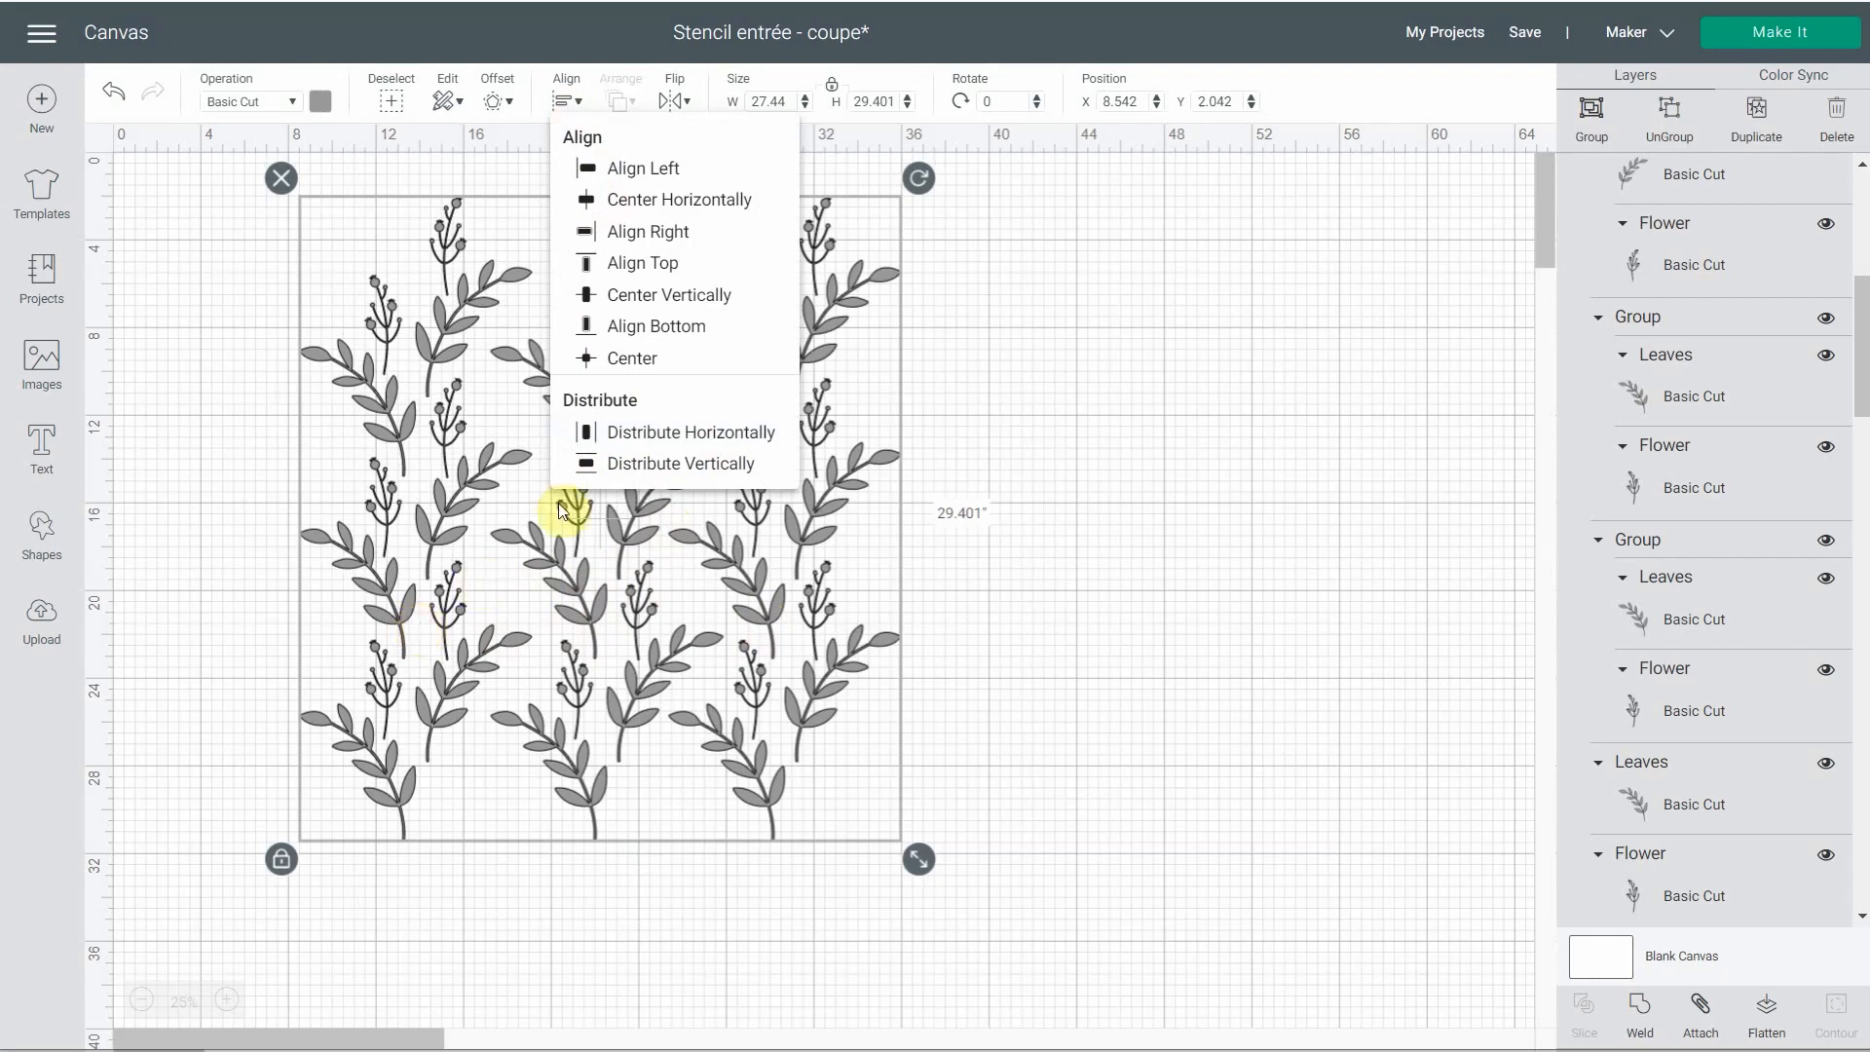
pyautogui.click(616, 429)
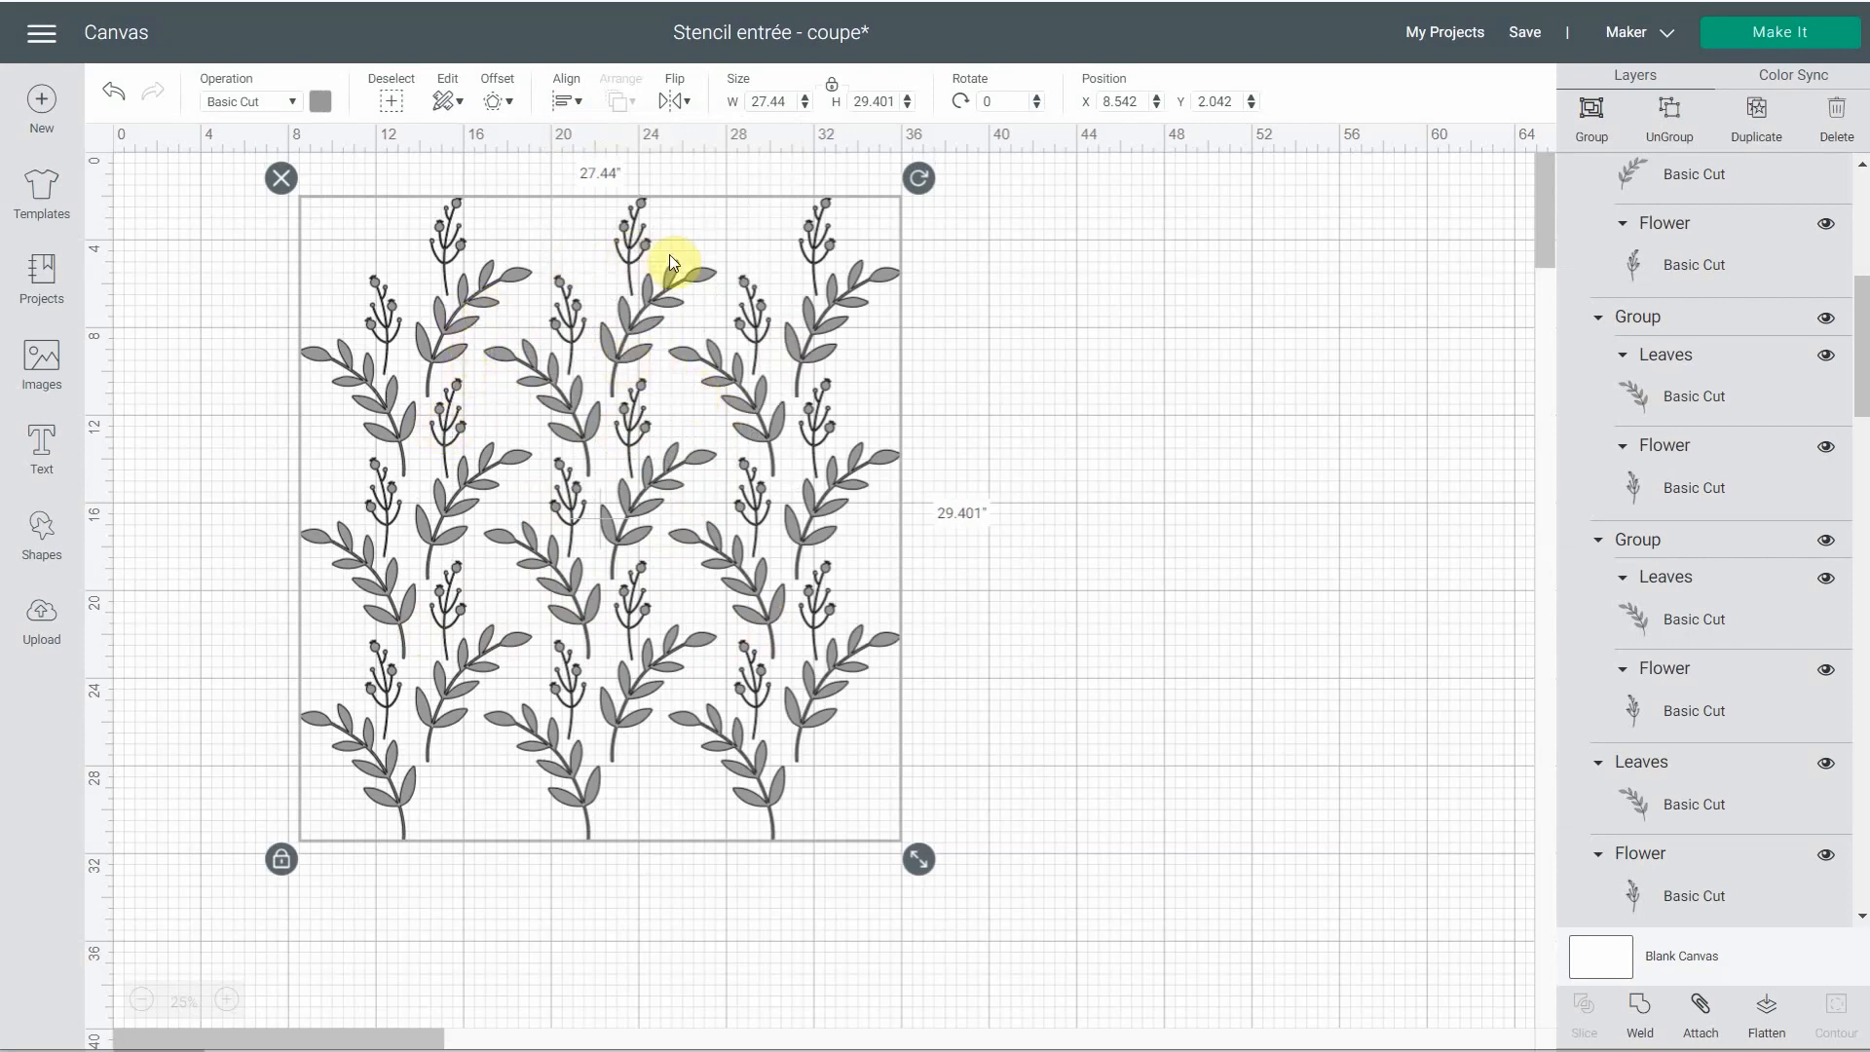
pyautogui.click(1088, 666)
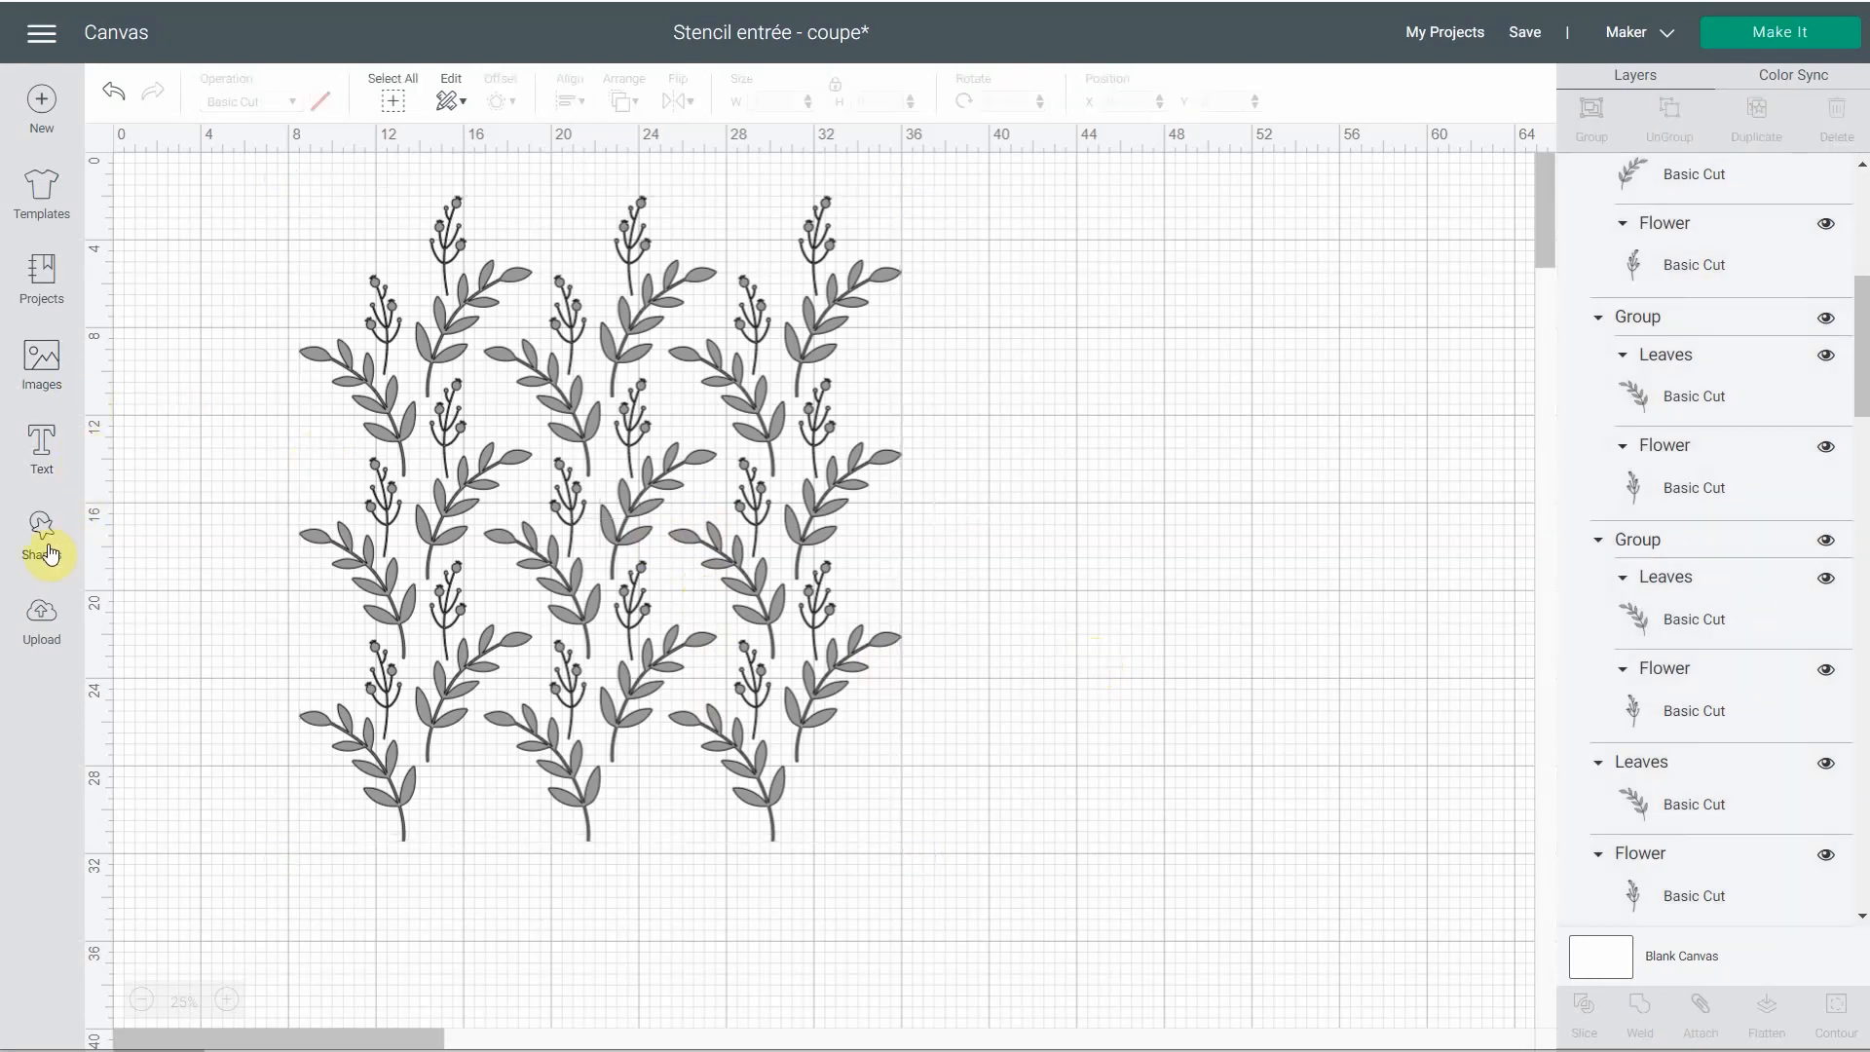
# - Add a square shape to the canvas and set its size to 11.5 by 11.5 inches
pyautogui.click(45, 551)
pyautogui.click(154, 383)
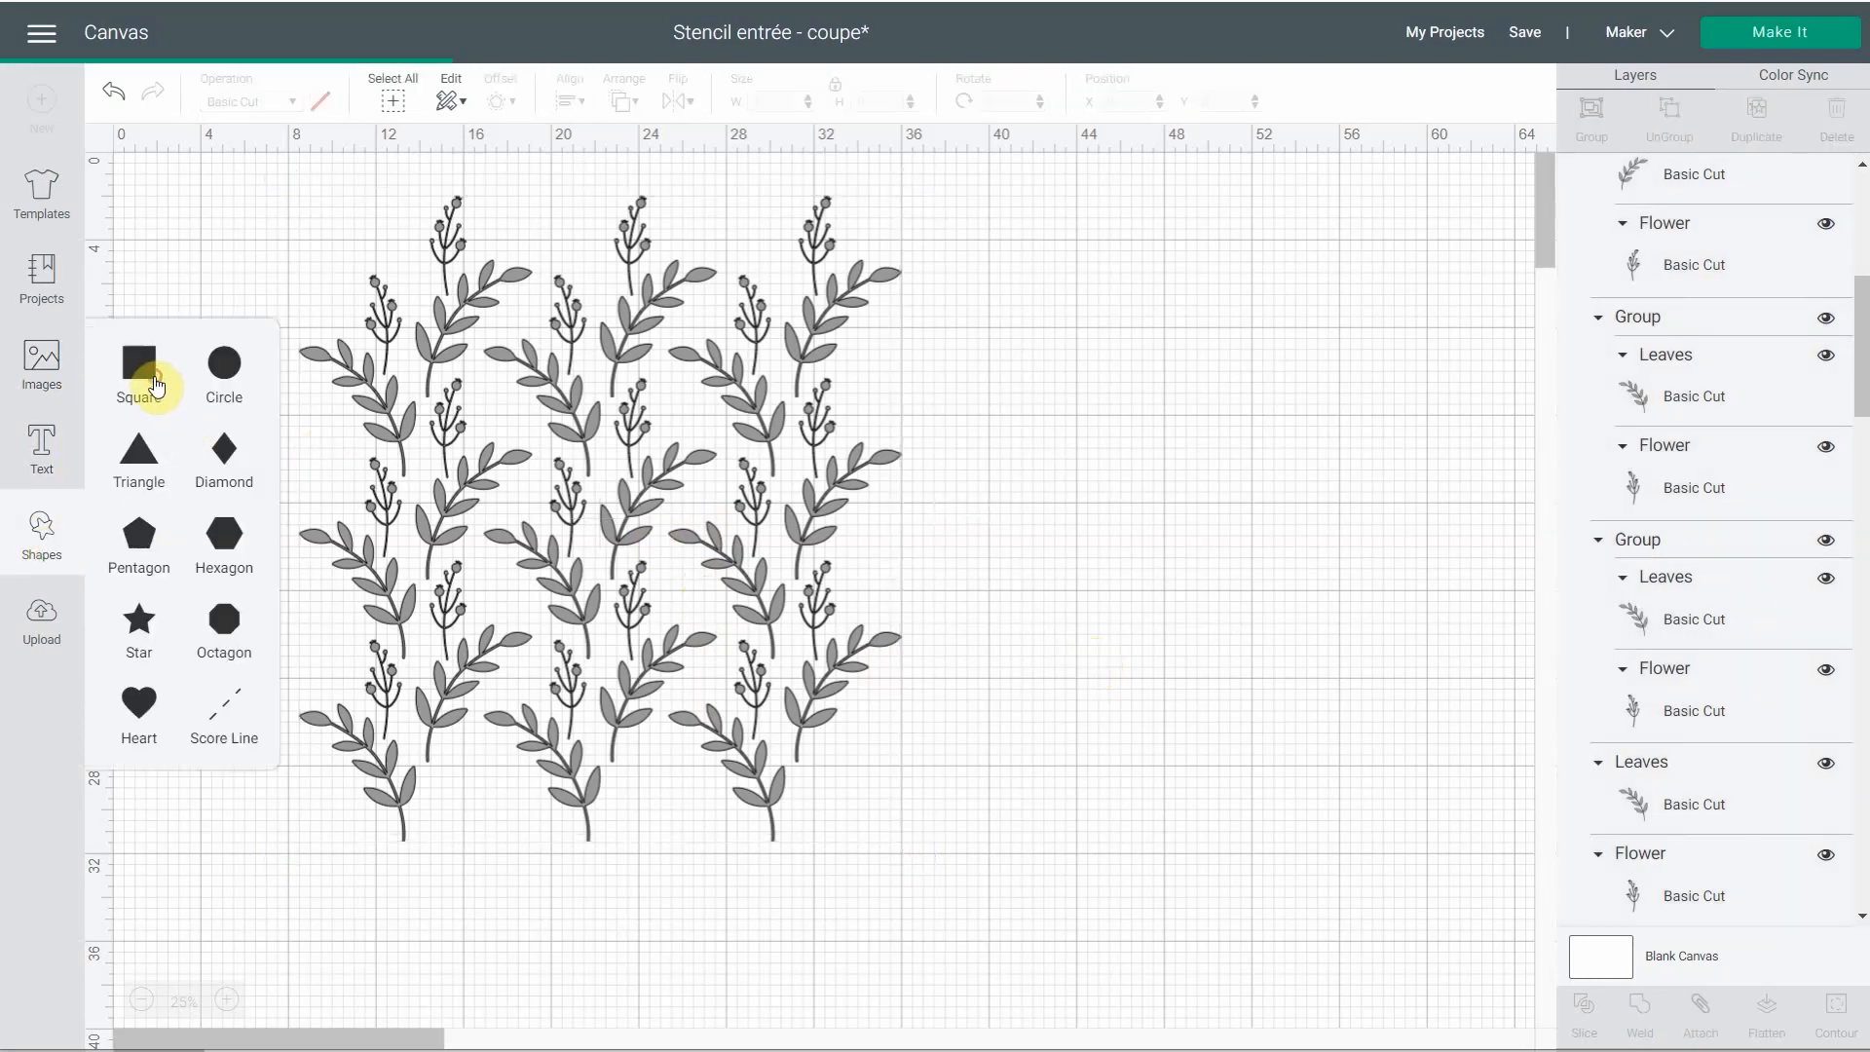
pyautogui.moveTo(166, 209); pyautogui.dragTo(214, 295)
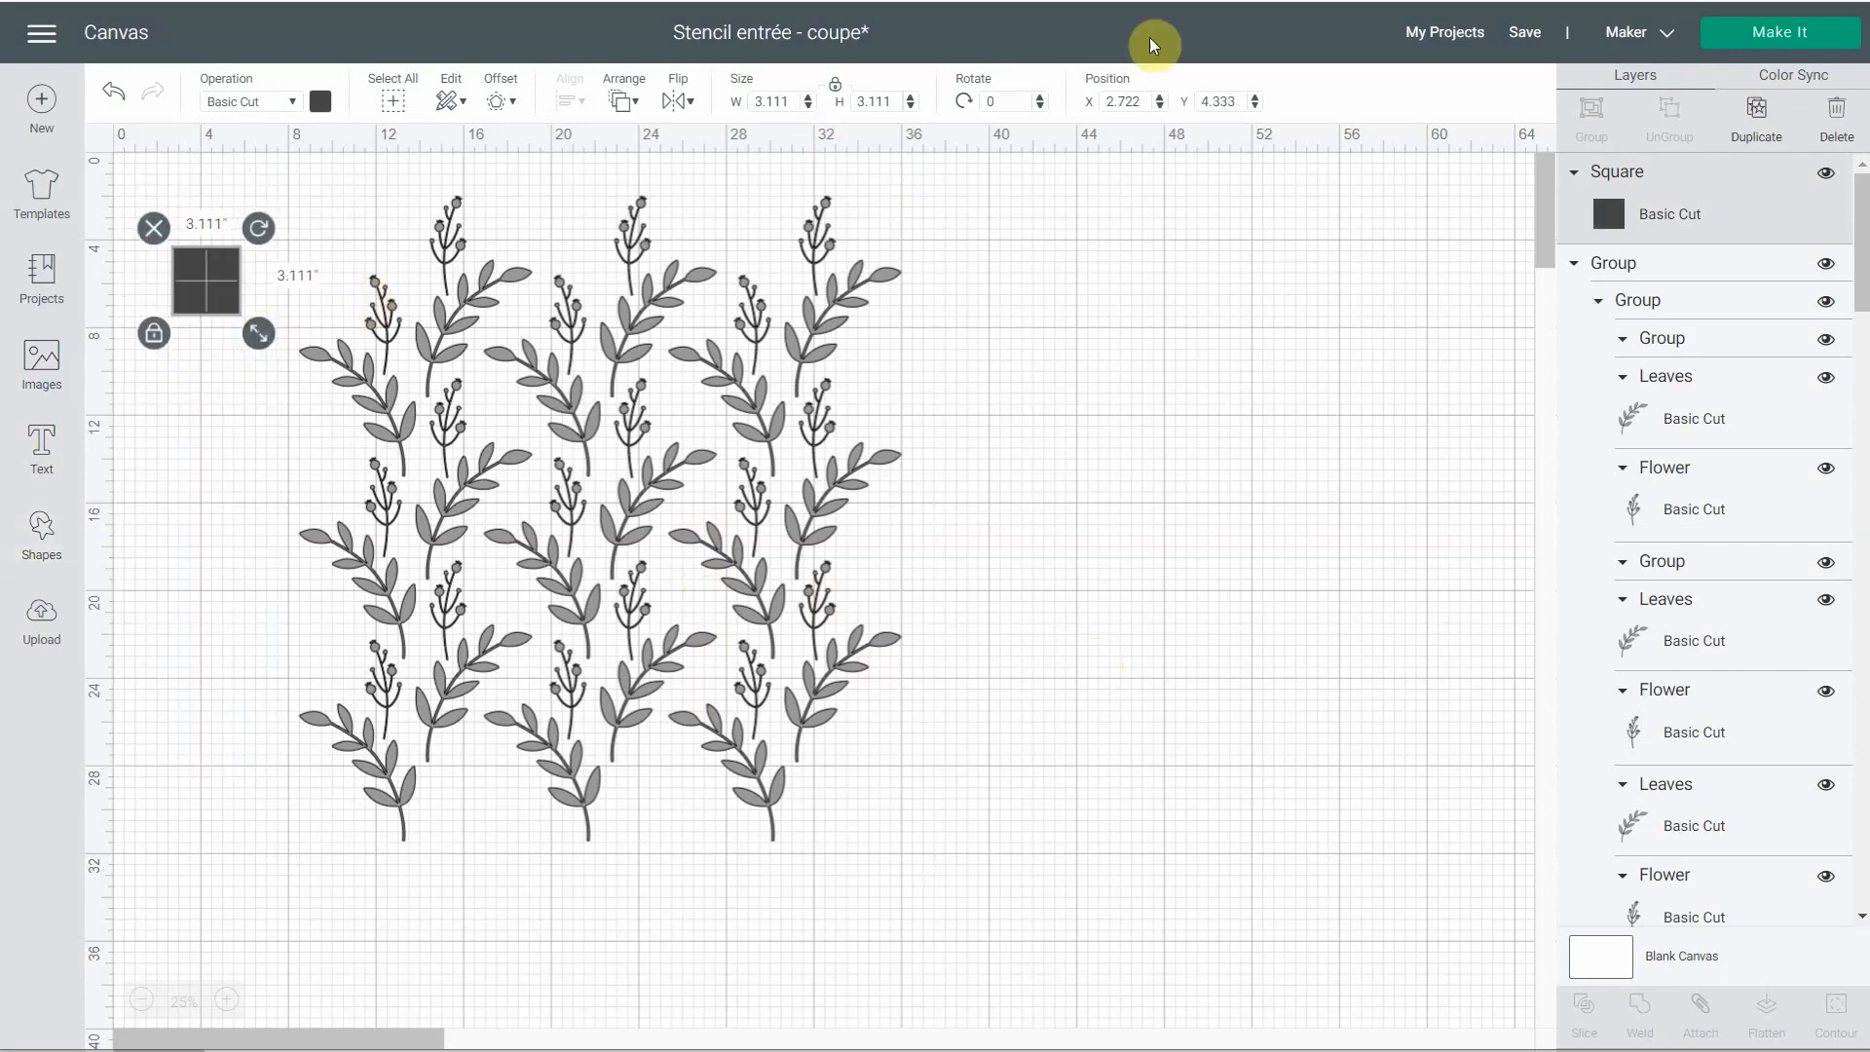
pyautogui.doubleClick(771, 101)
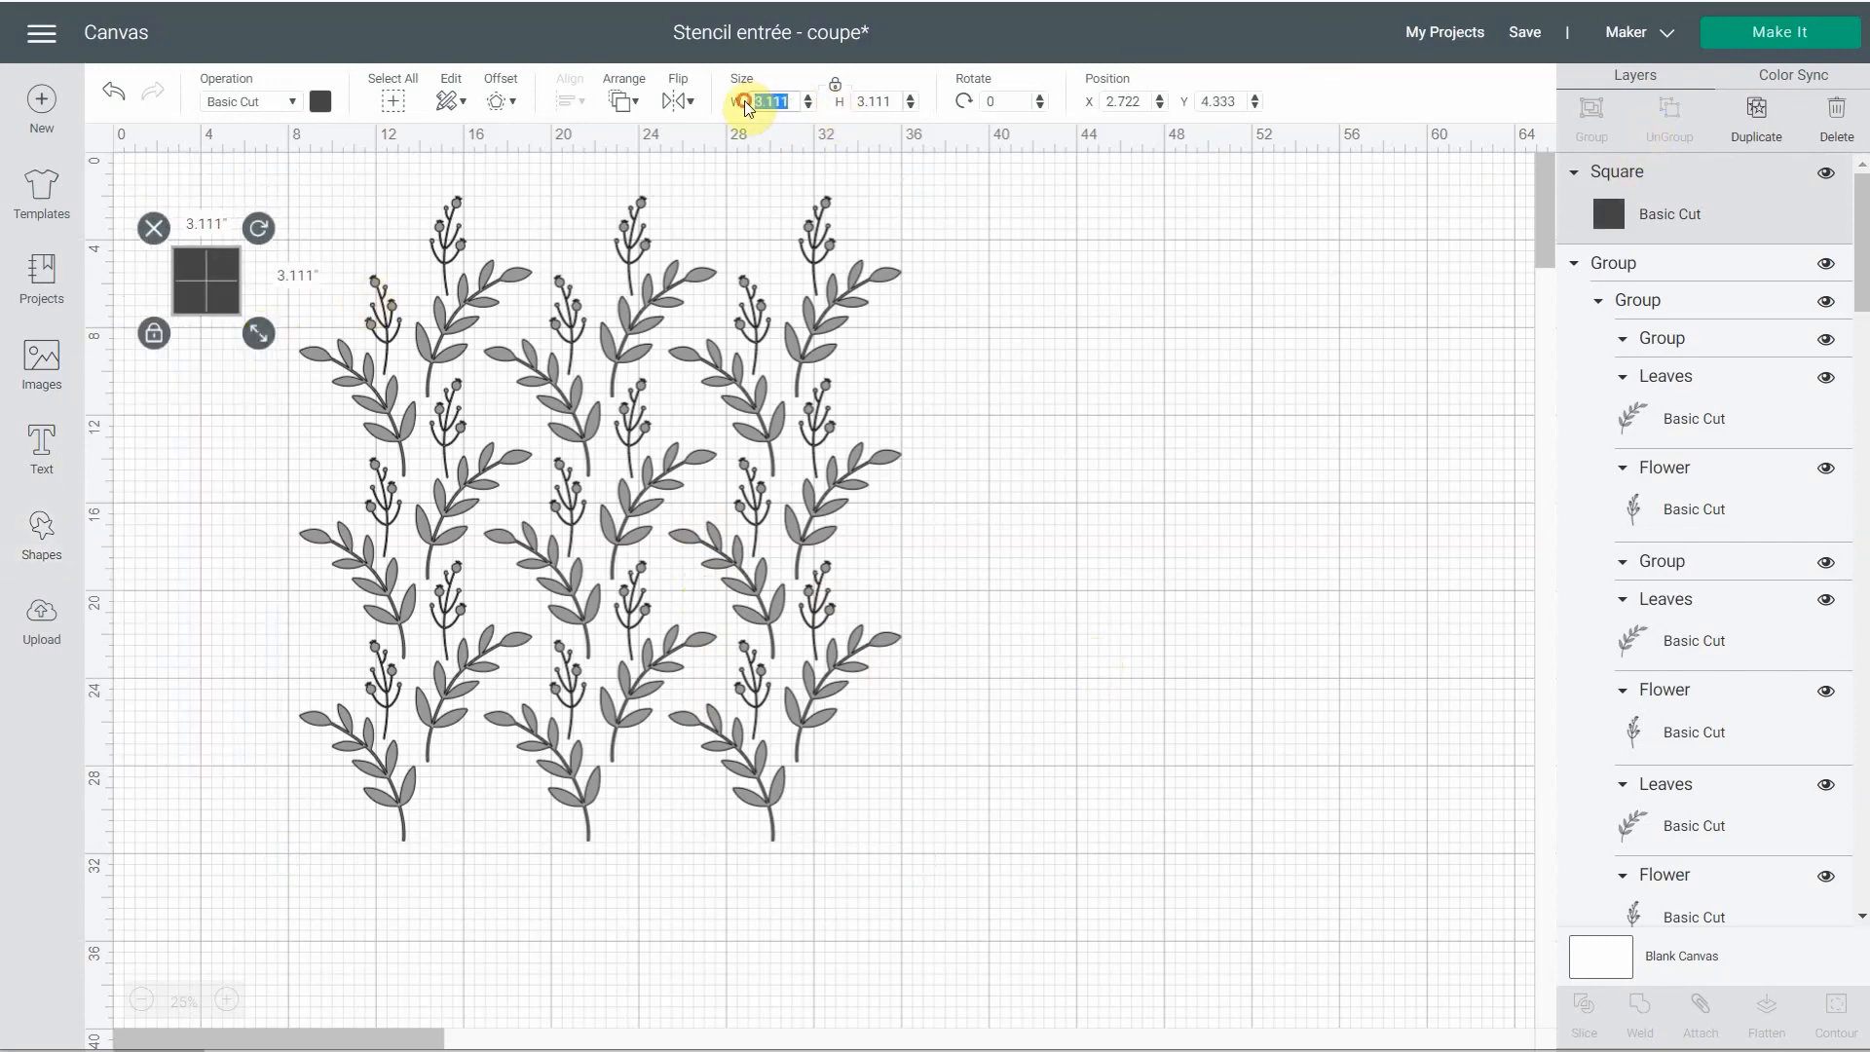
pyautogui.write('11.5')
pyautogui.press('Return')
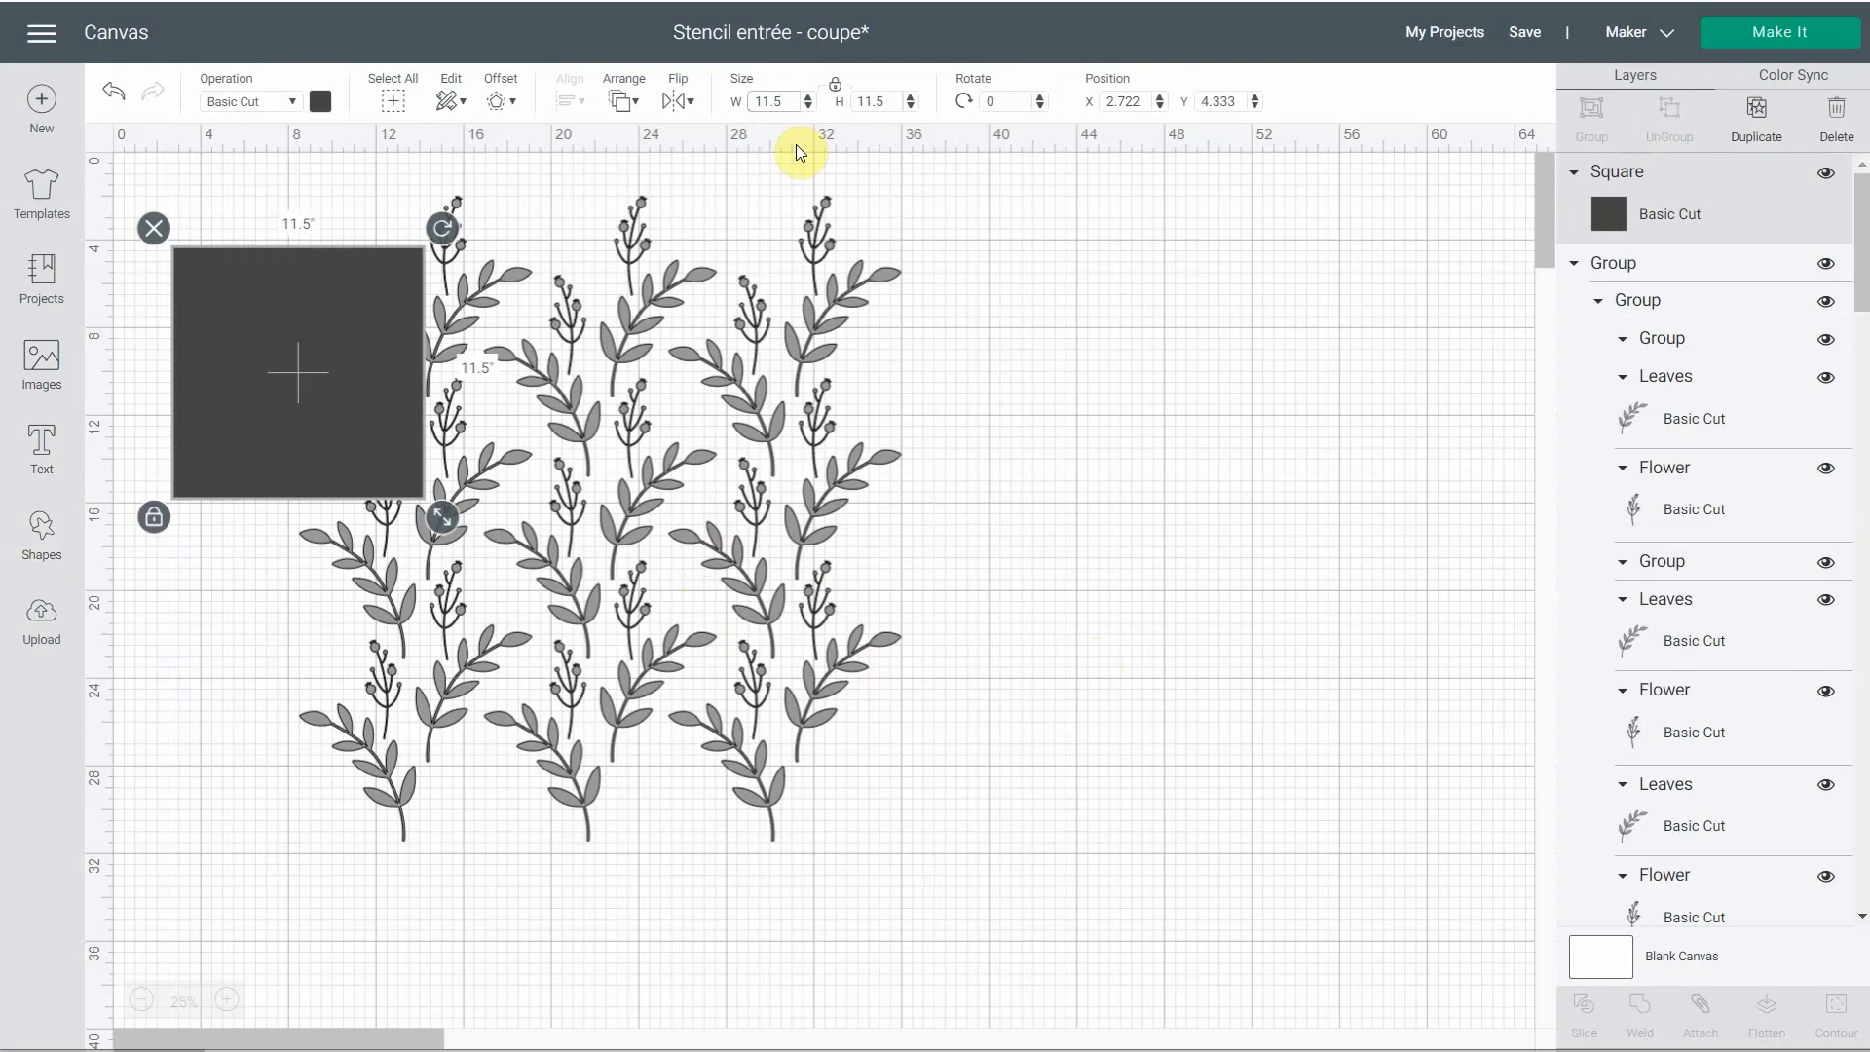
# - Place the square over the middle of the pattern and change its operation to Pen so it is an outline
pyautogui.moveTo(297, 321); pyautogui.dragTo(621, 445)
pyautogui.click(290, 100)
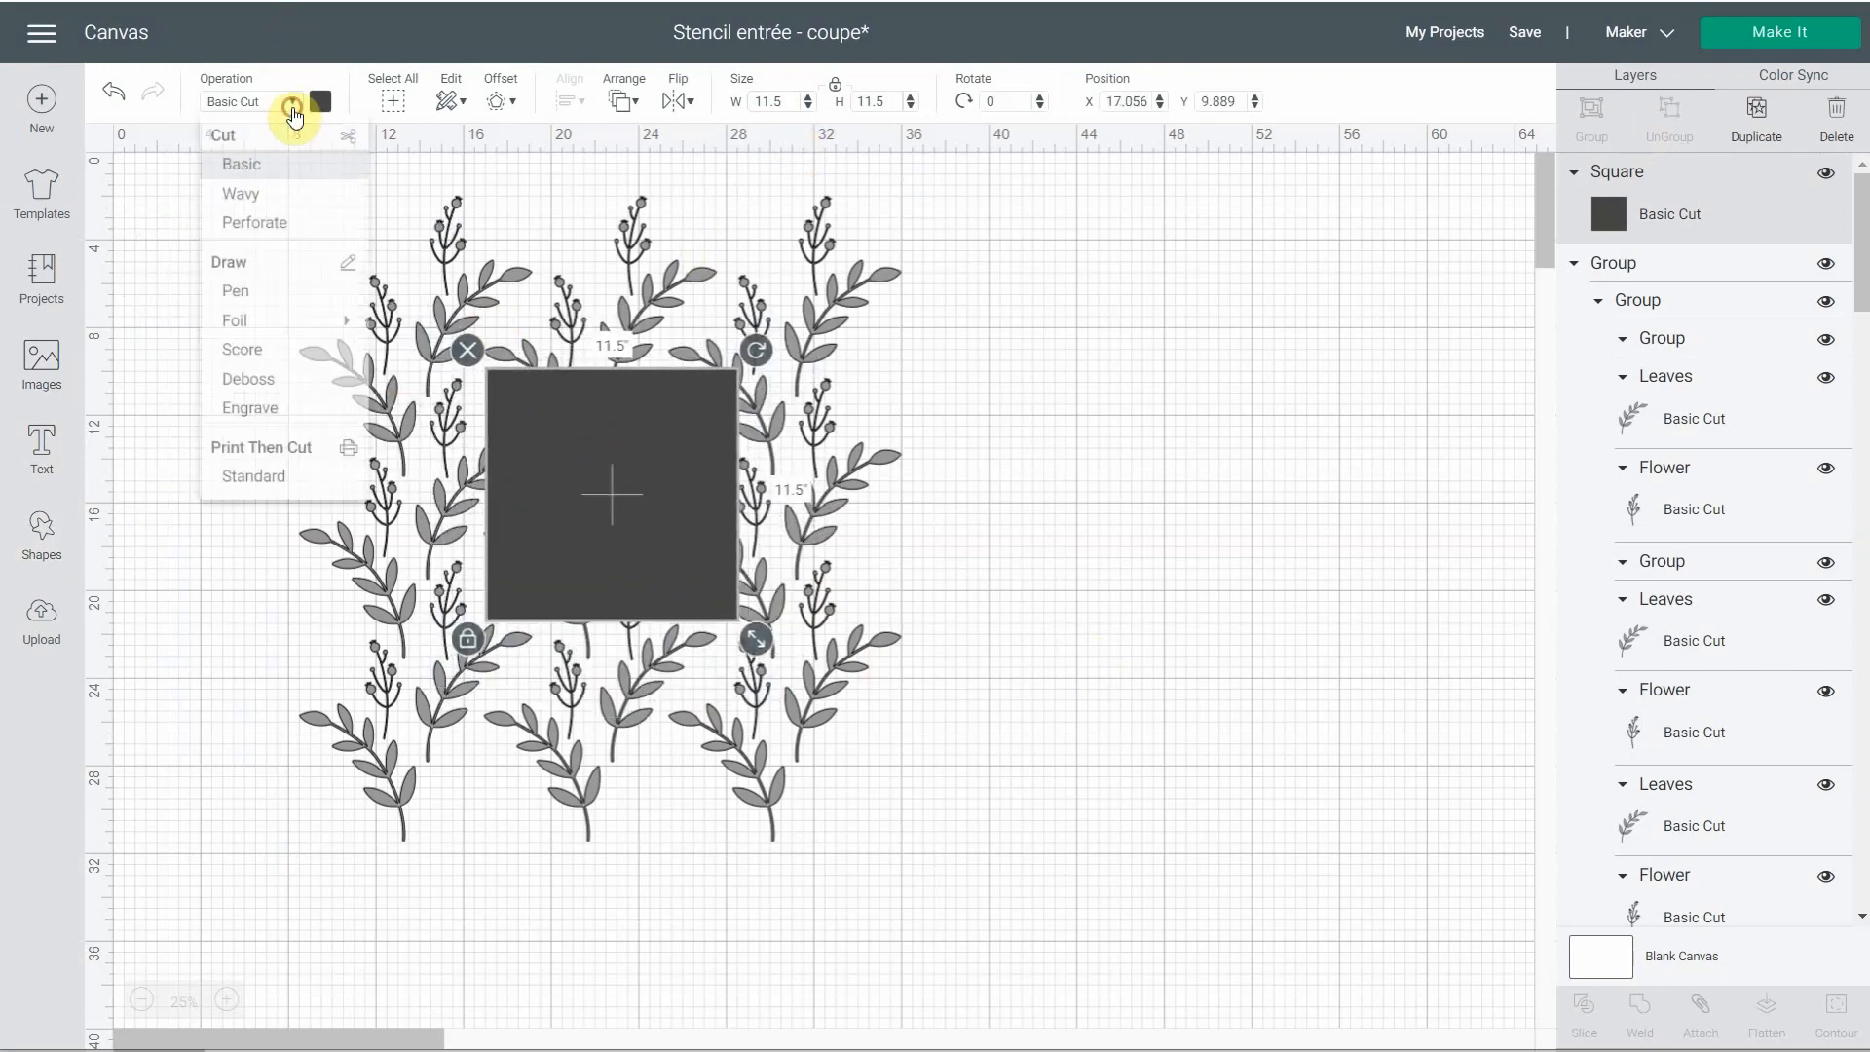
pyautogui.click(255, 306)
pyautogui.moveTo(676, 499); pyautogui.dragTo(667, 504)
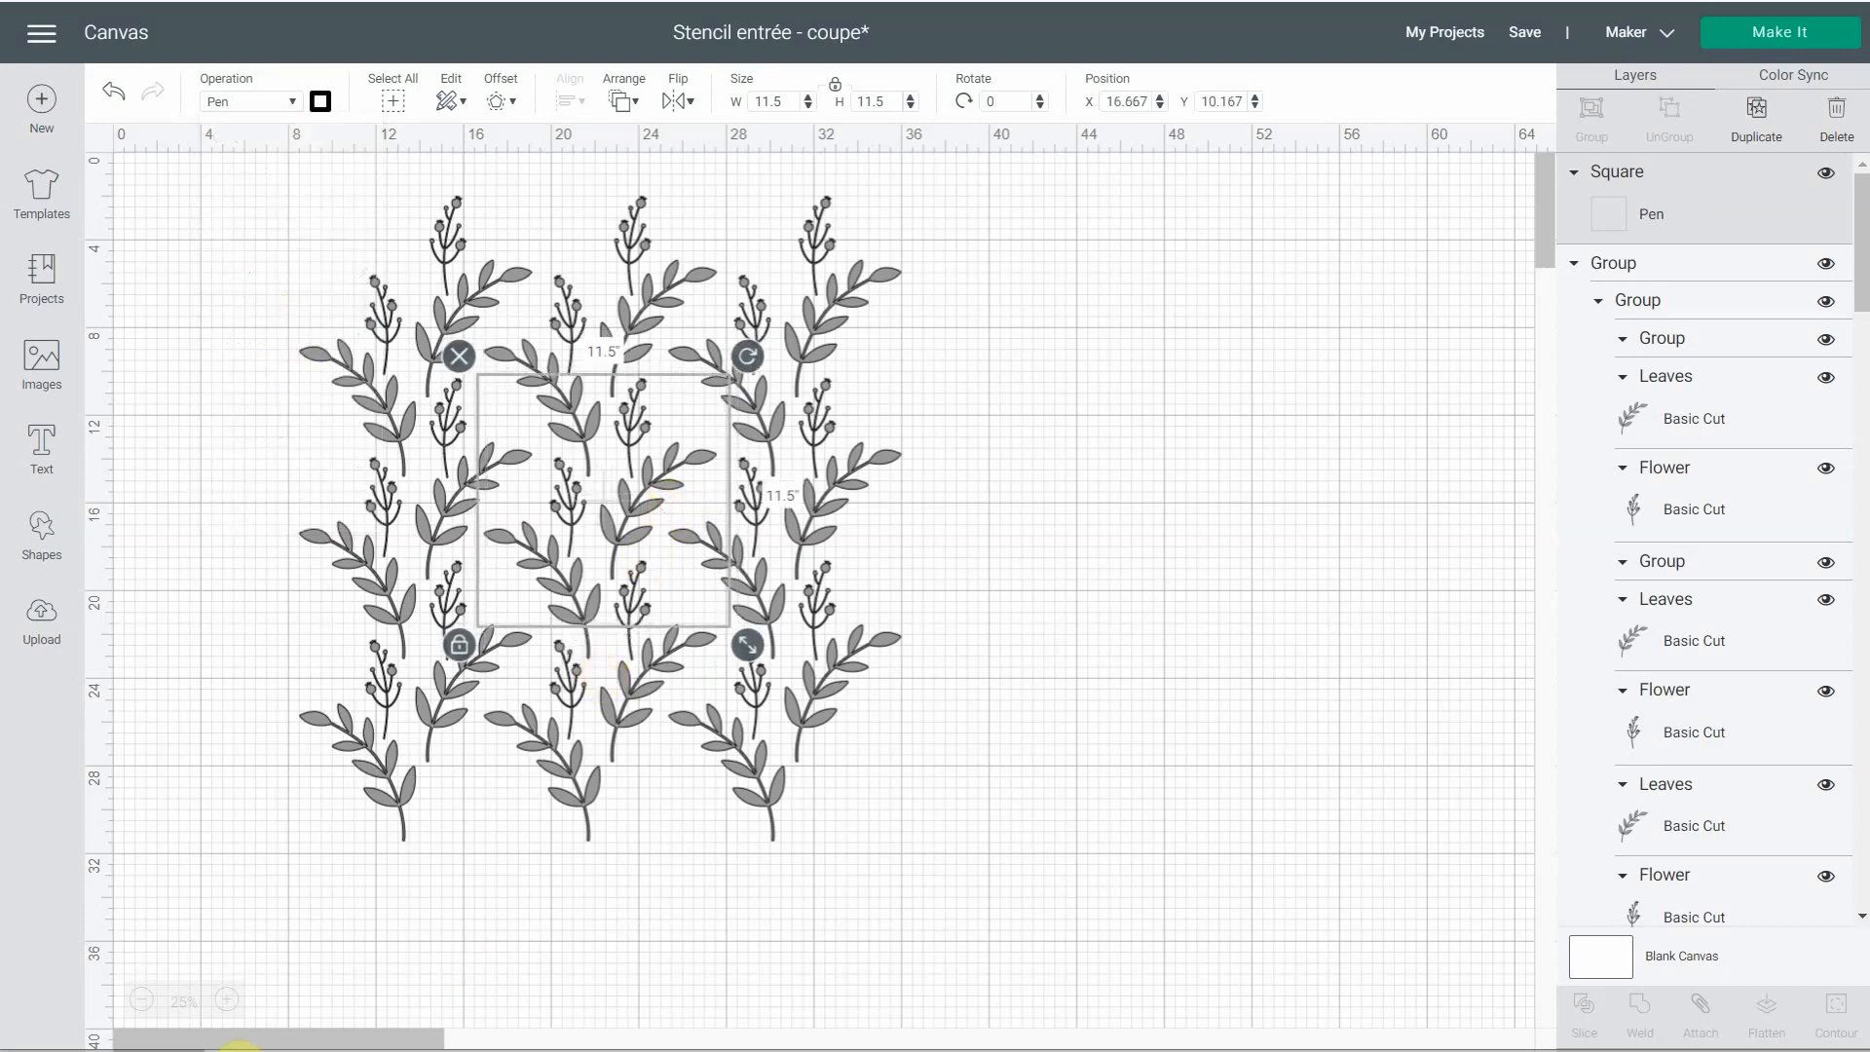
# - Shift the square outline down over the middle branches to about X 16.67, Y 12.44 inches
pyautogui.click(226, 999)
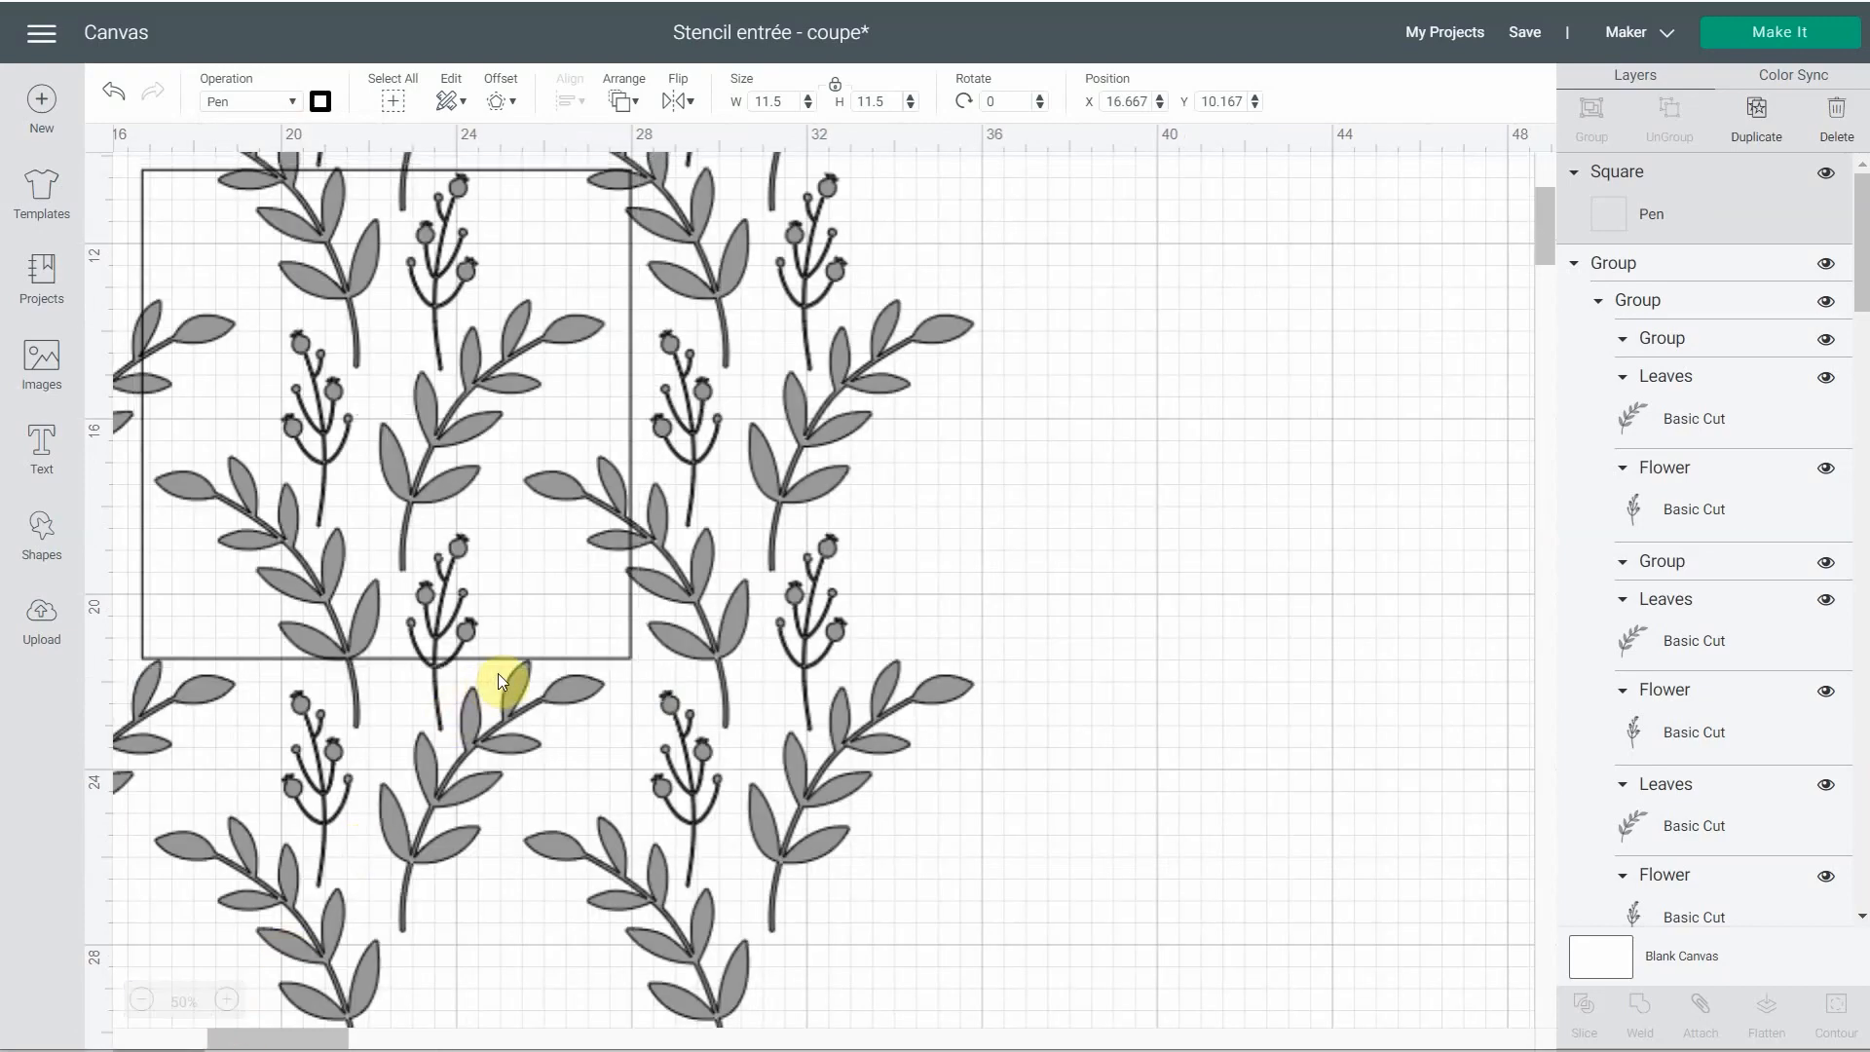
pyautogui.click(296, 1038)
pyautogui.moveTo(296, 1038); pyautogui.dragTo(280, 1035)
pyautogui.click(555, 646)
pyautogui.scroll(2, 552, 645)
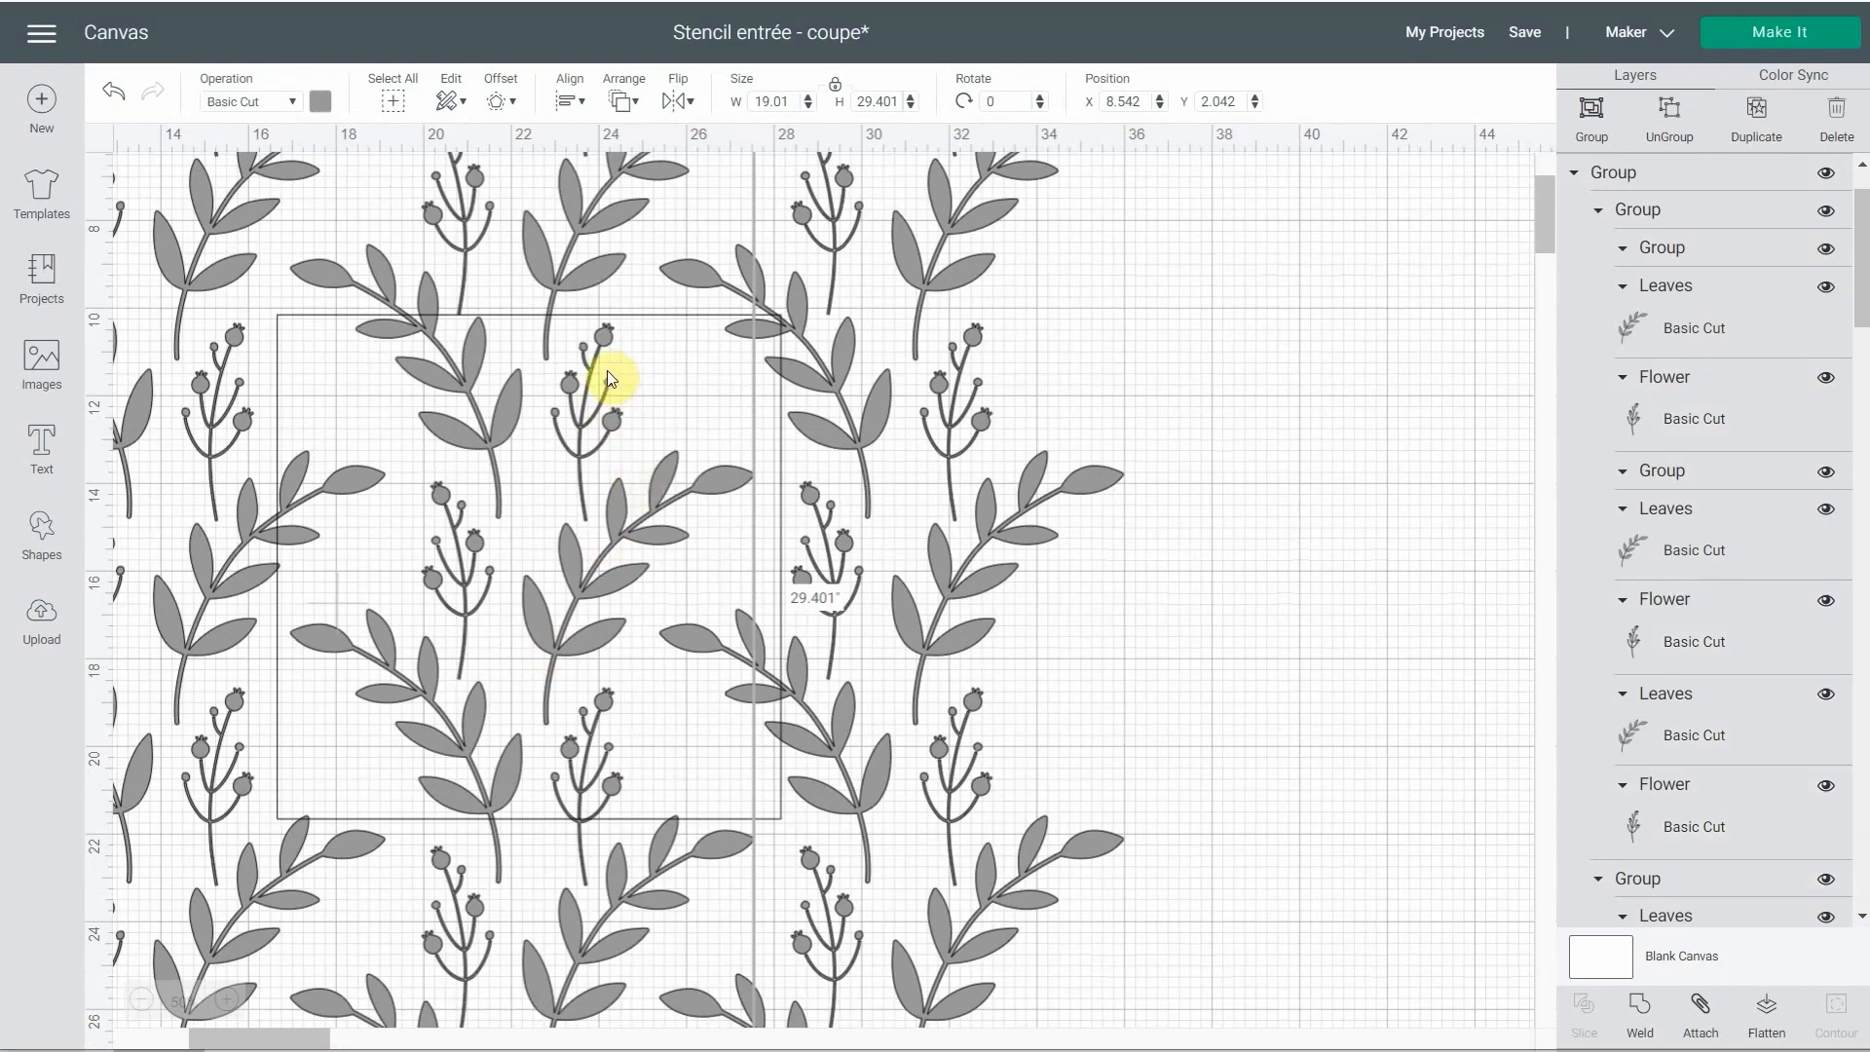
pyautogui.moveTo(698, 703); pyautogui.dragTo(695, 807)
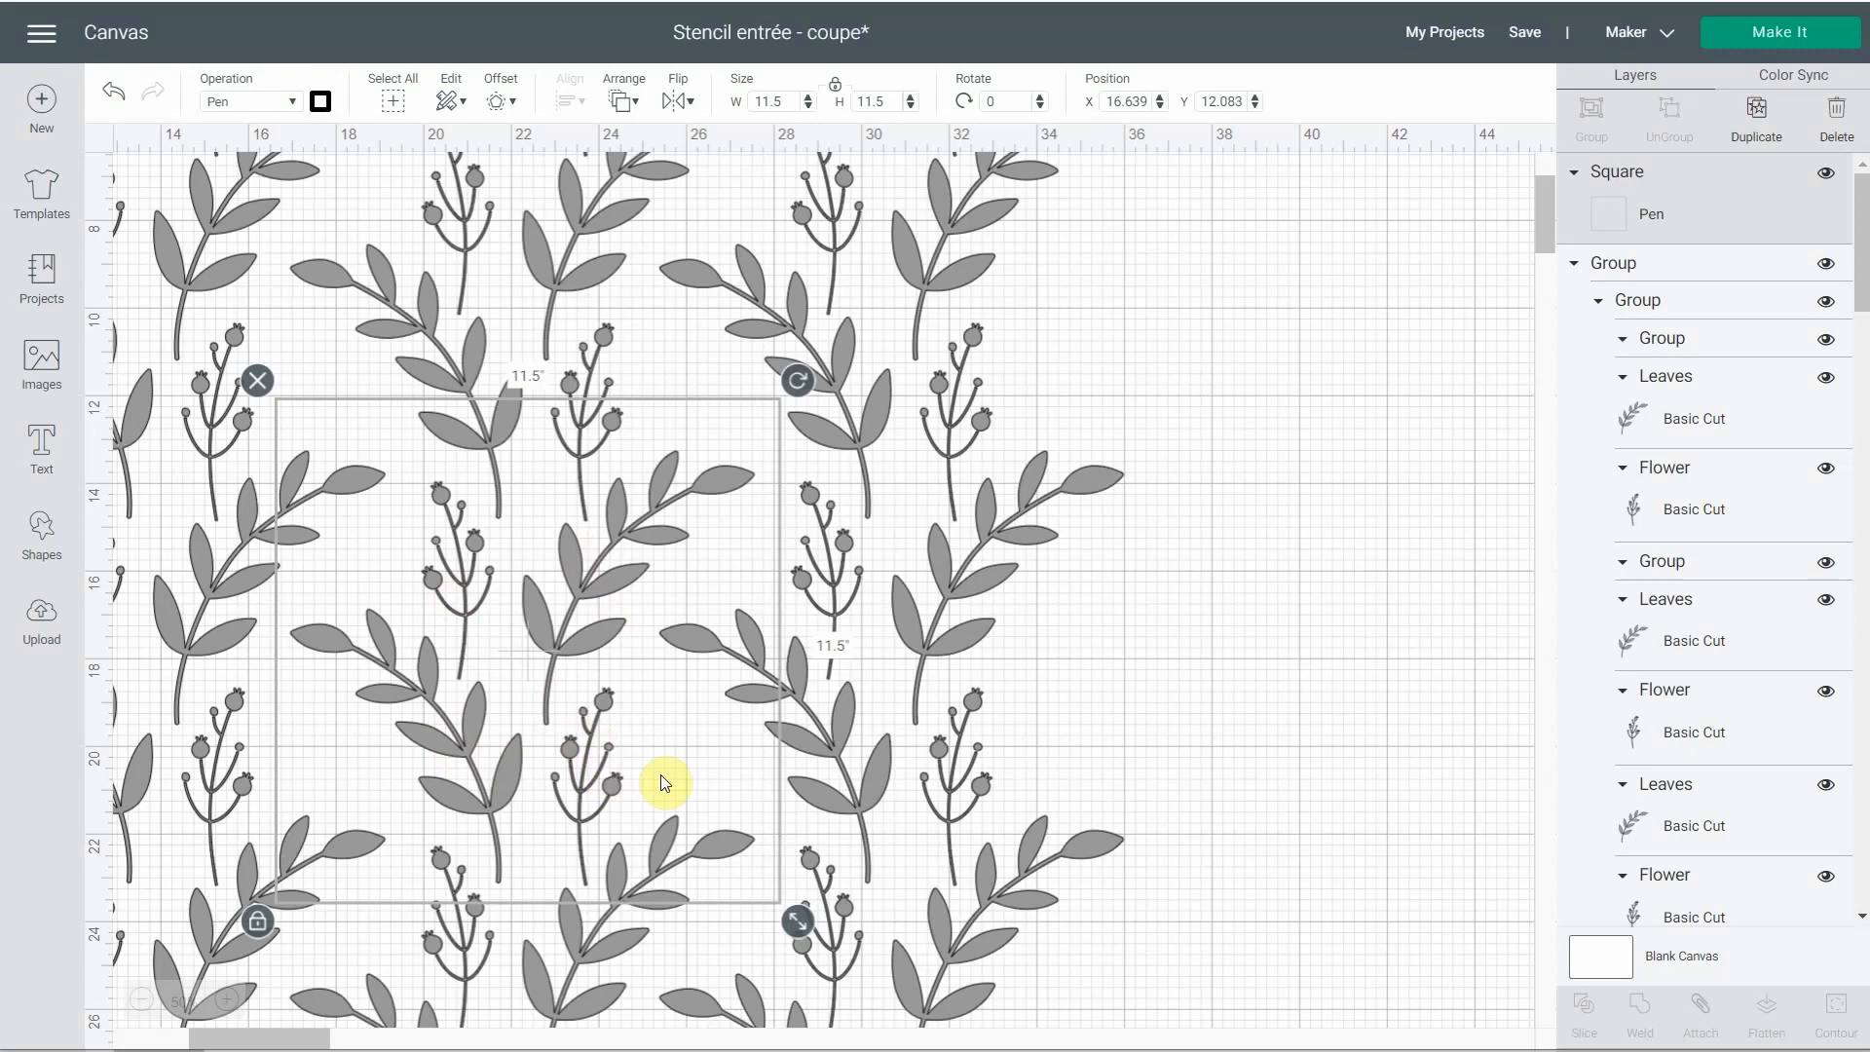
pyautogui.moveTo(694, 625); pyautogui.dragTo(695, 640)
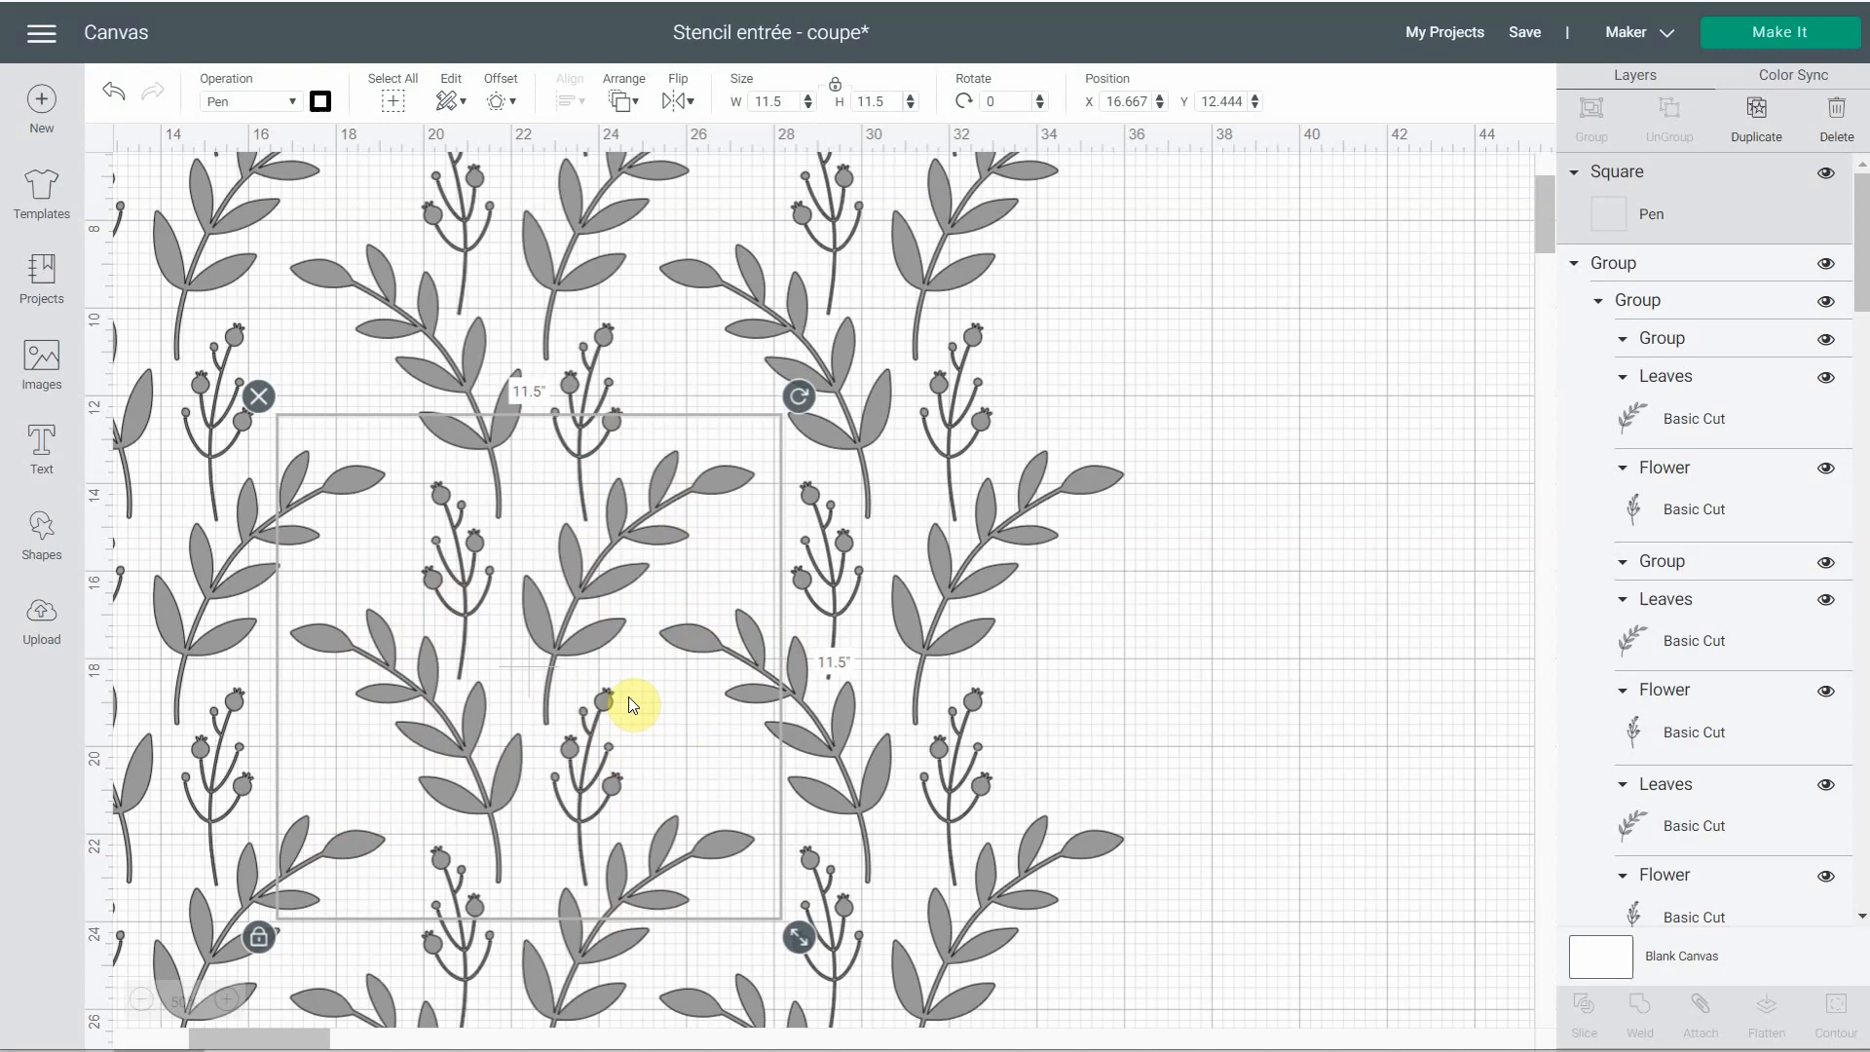
# - Hide the square and weld all the branches into a single shape
pyautogui.click(1825, 173)
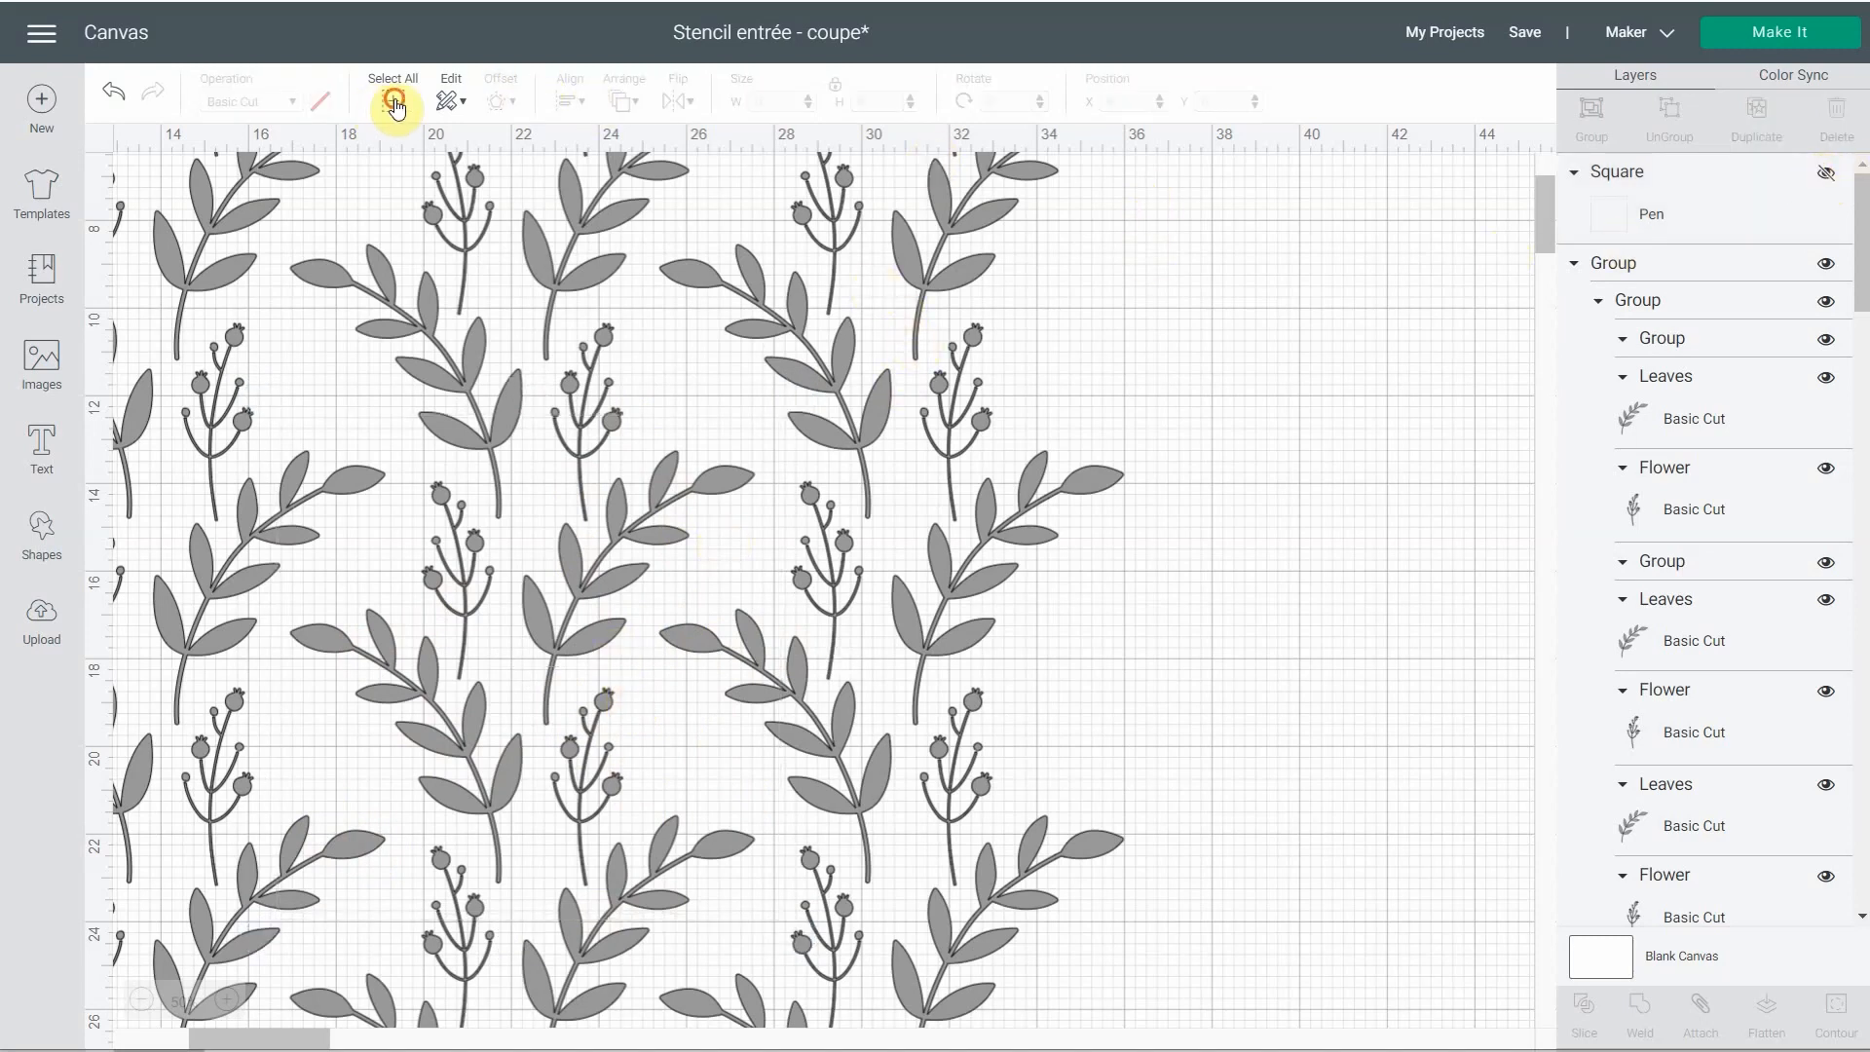
pyautogui.click(394, 102)
pyautogui.click(1181, 867)
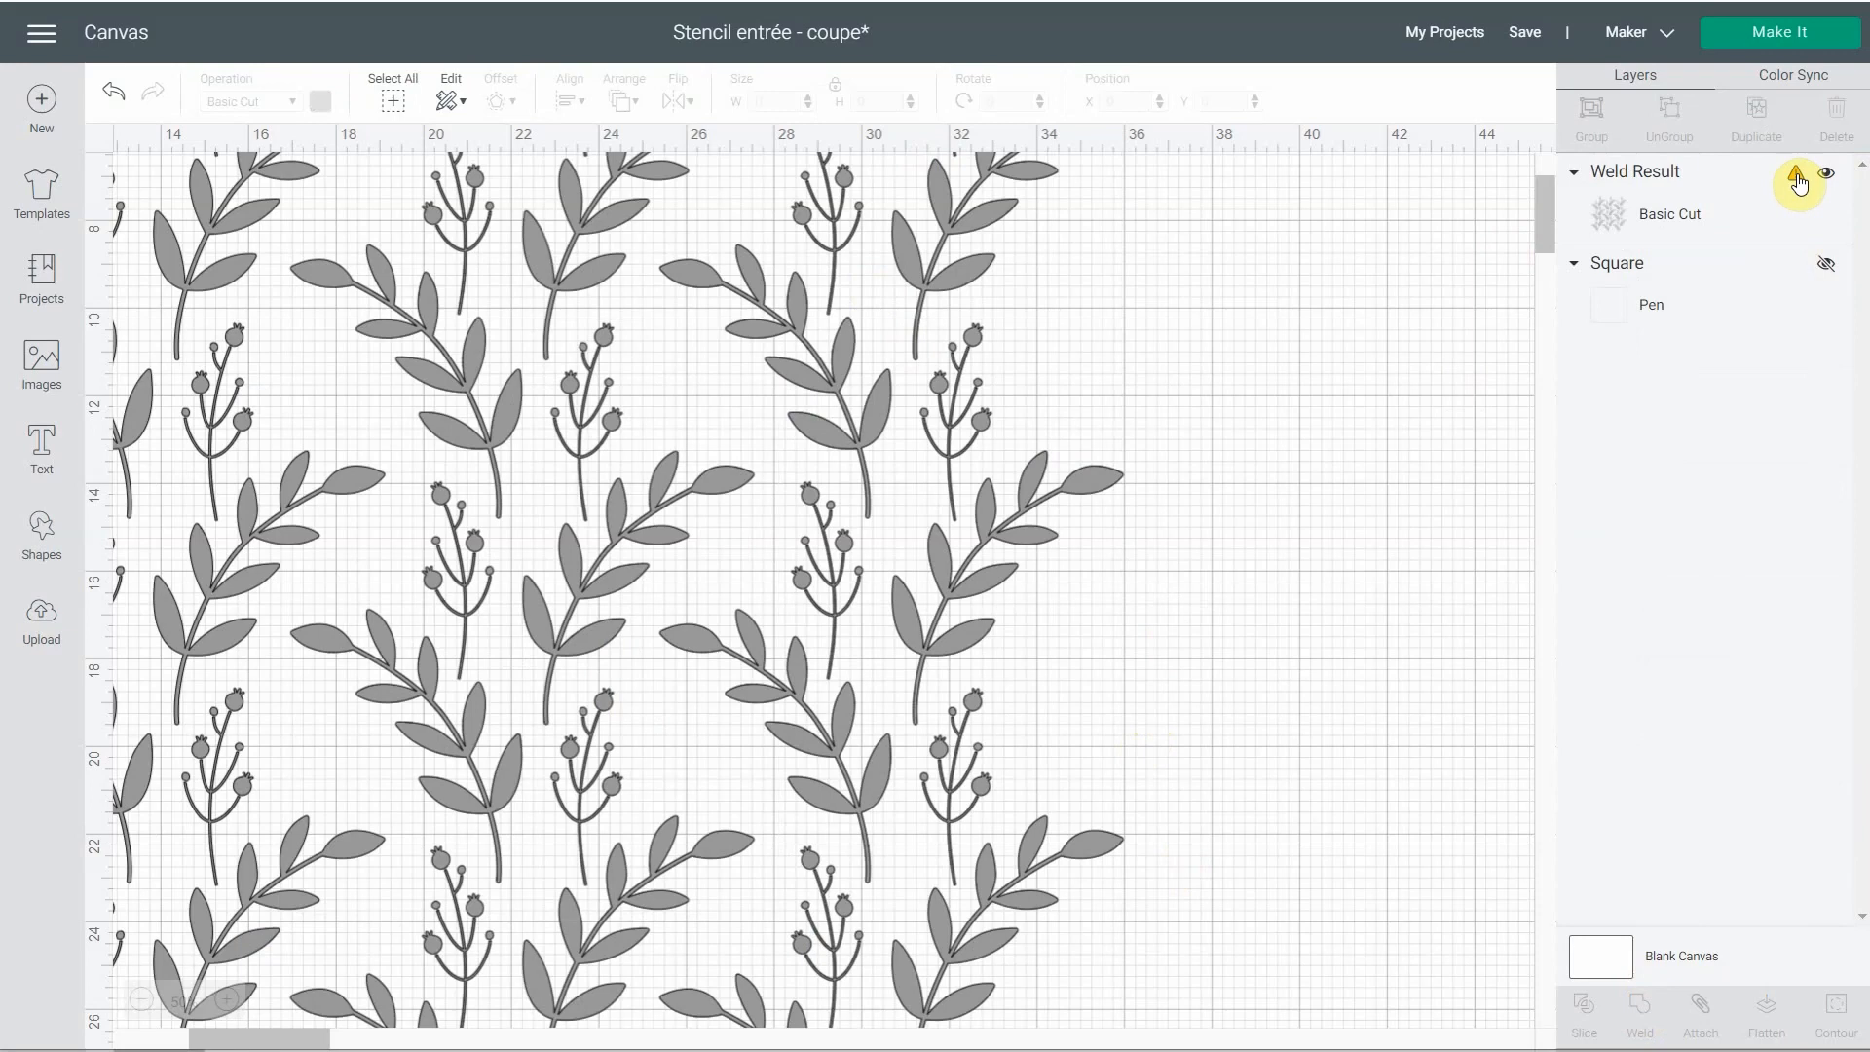
# - Show the square again as a Basic Cut and nudge the welded pattern to about X 8.71, Y 1.76 inches
pyautogui.click(1827, 267)
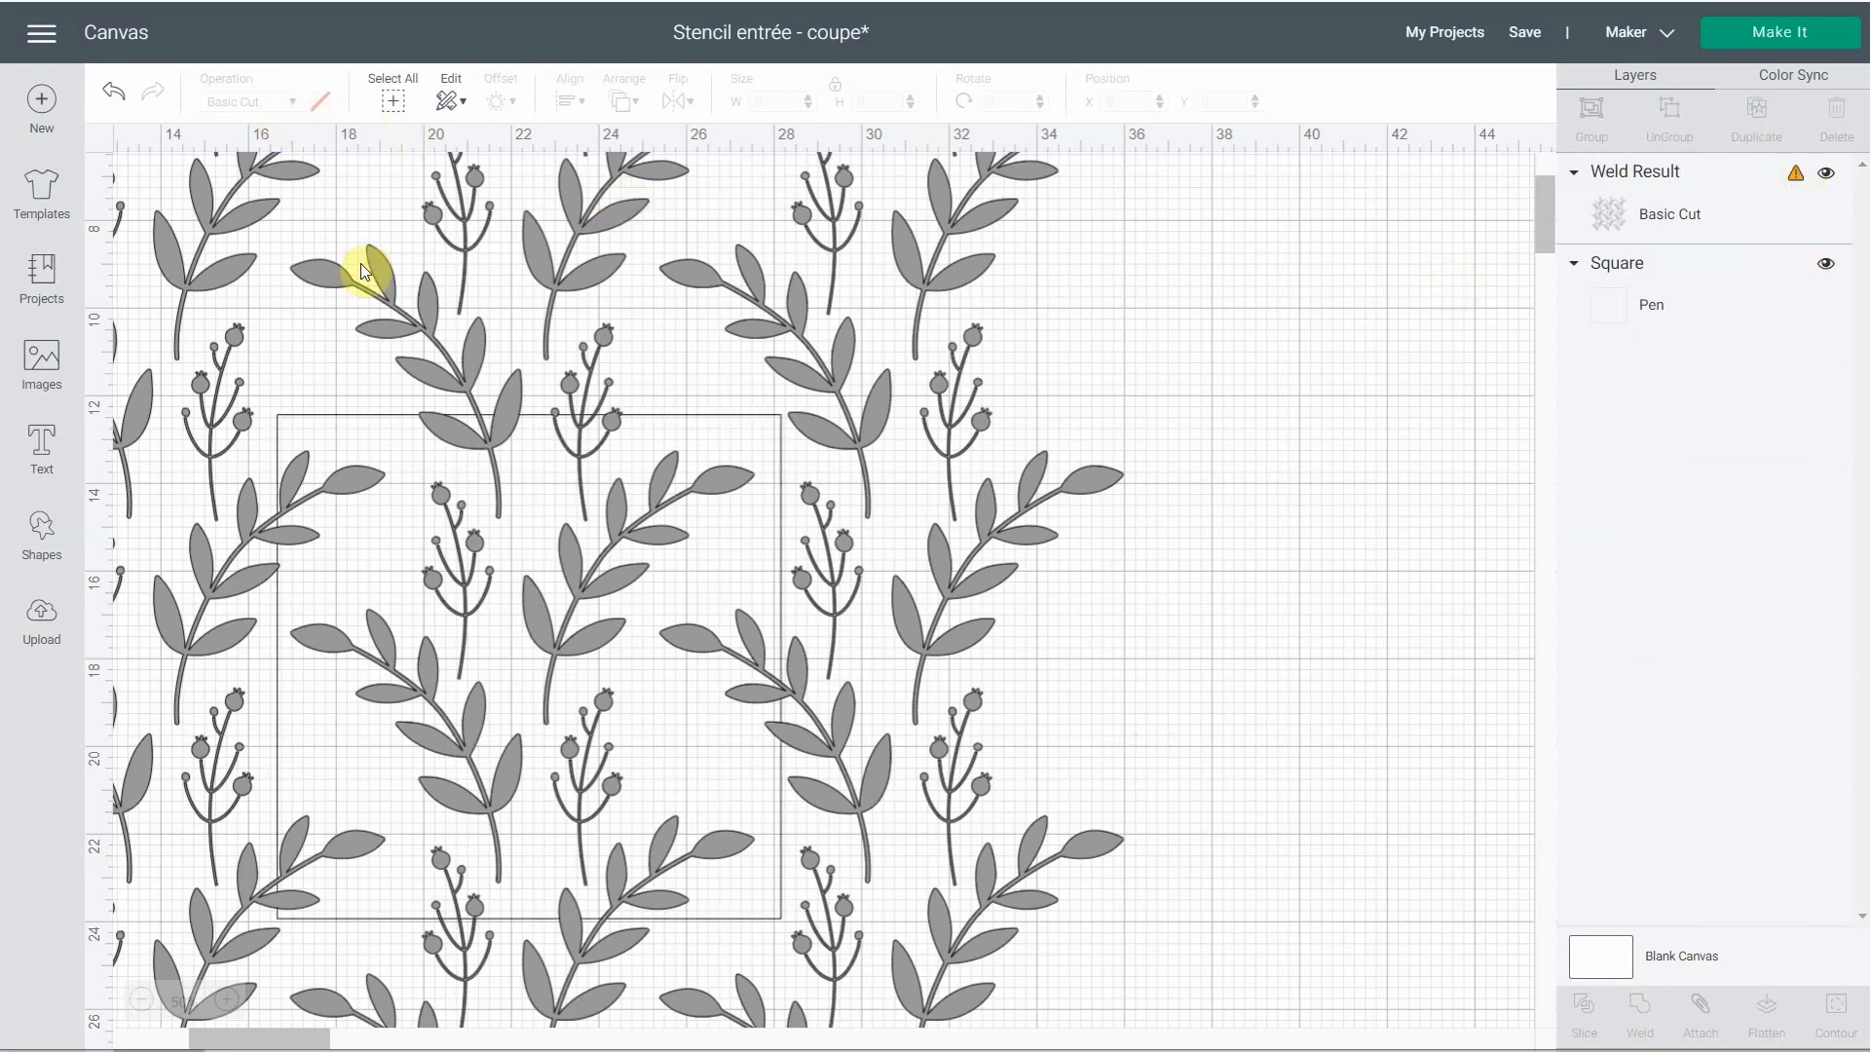
pyautogui.click(1625, 319)
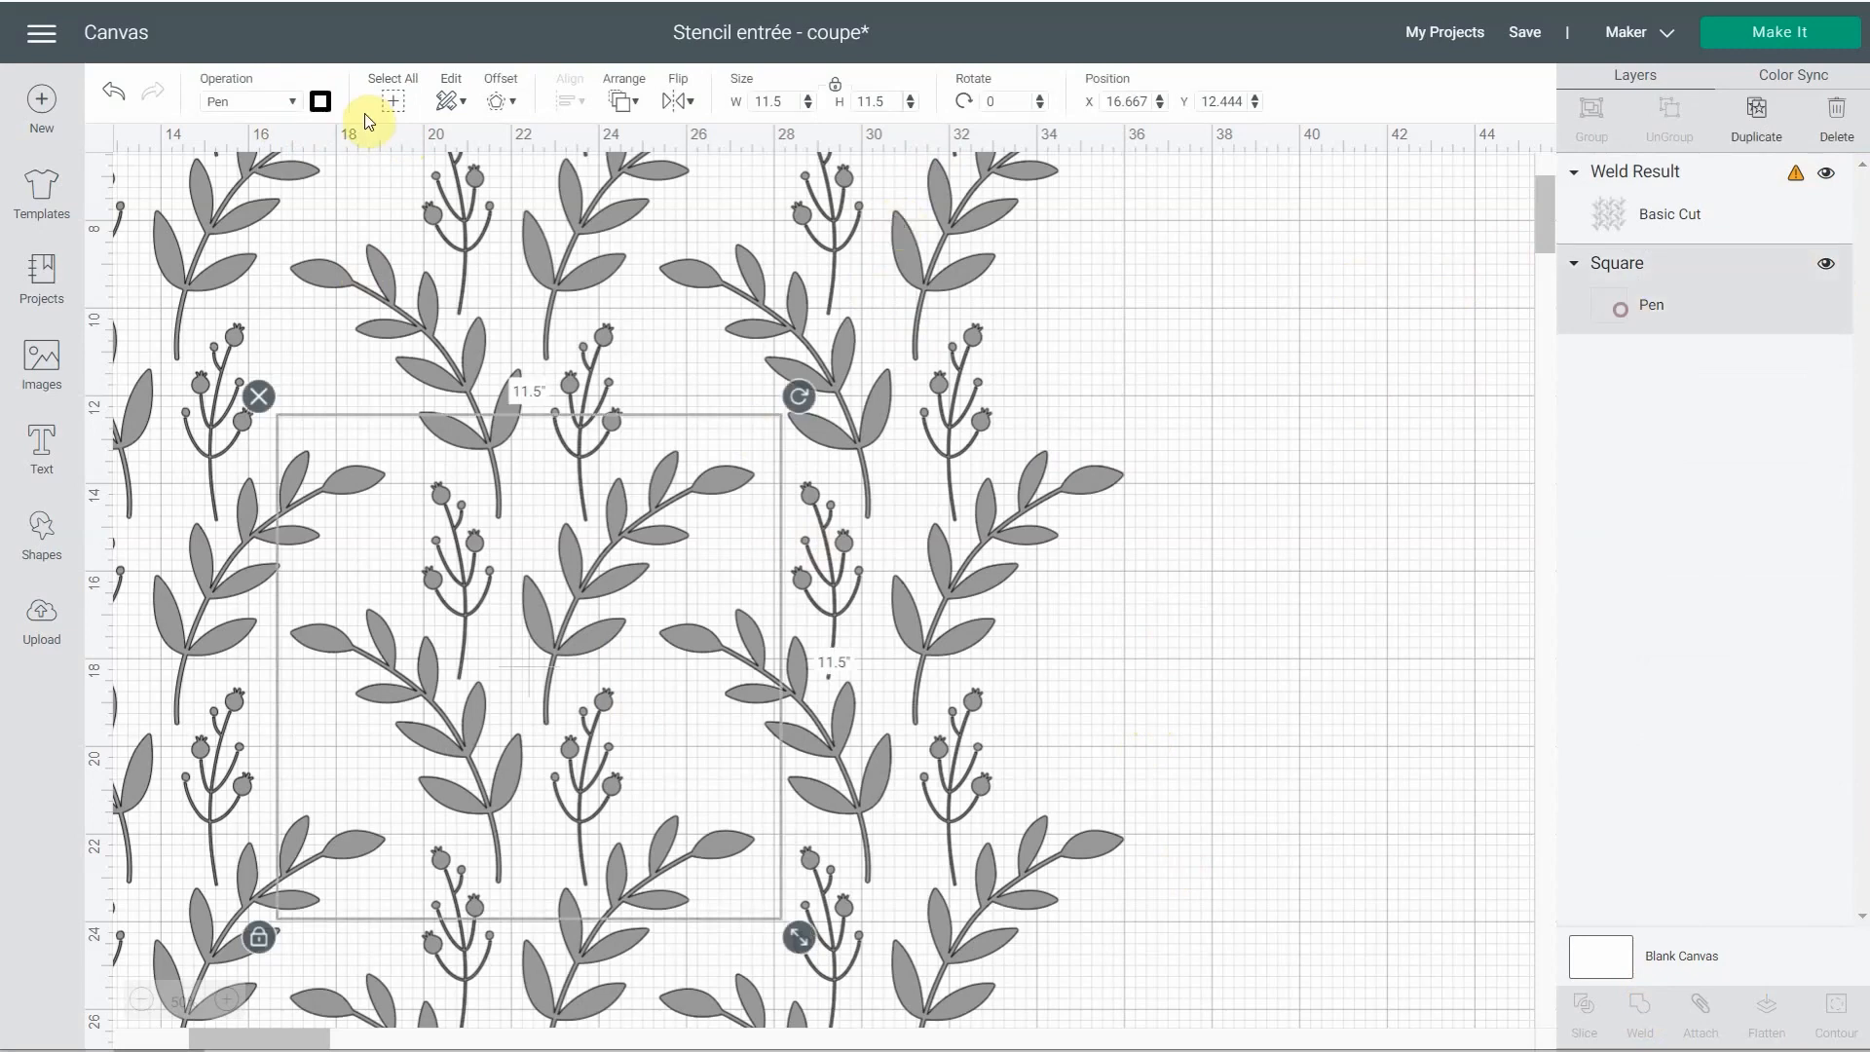
pyautogui.click(290, 102)
pyautogui.click(246, 172)
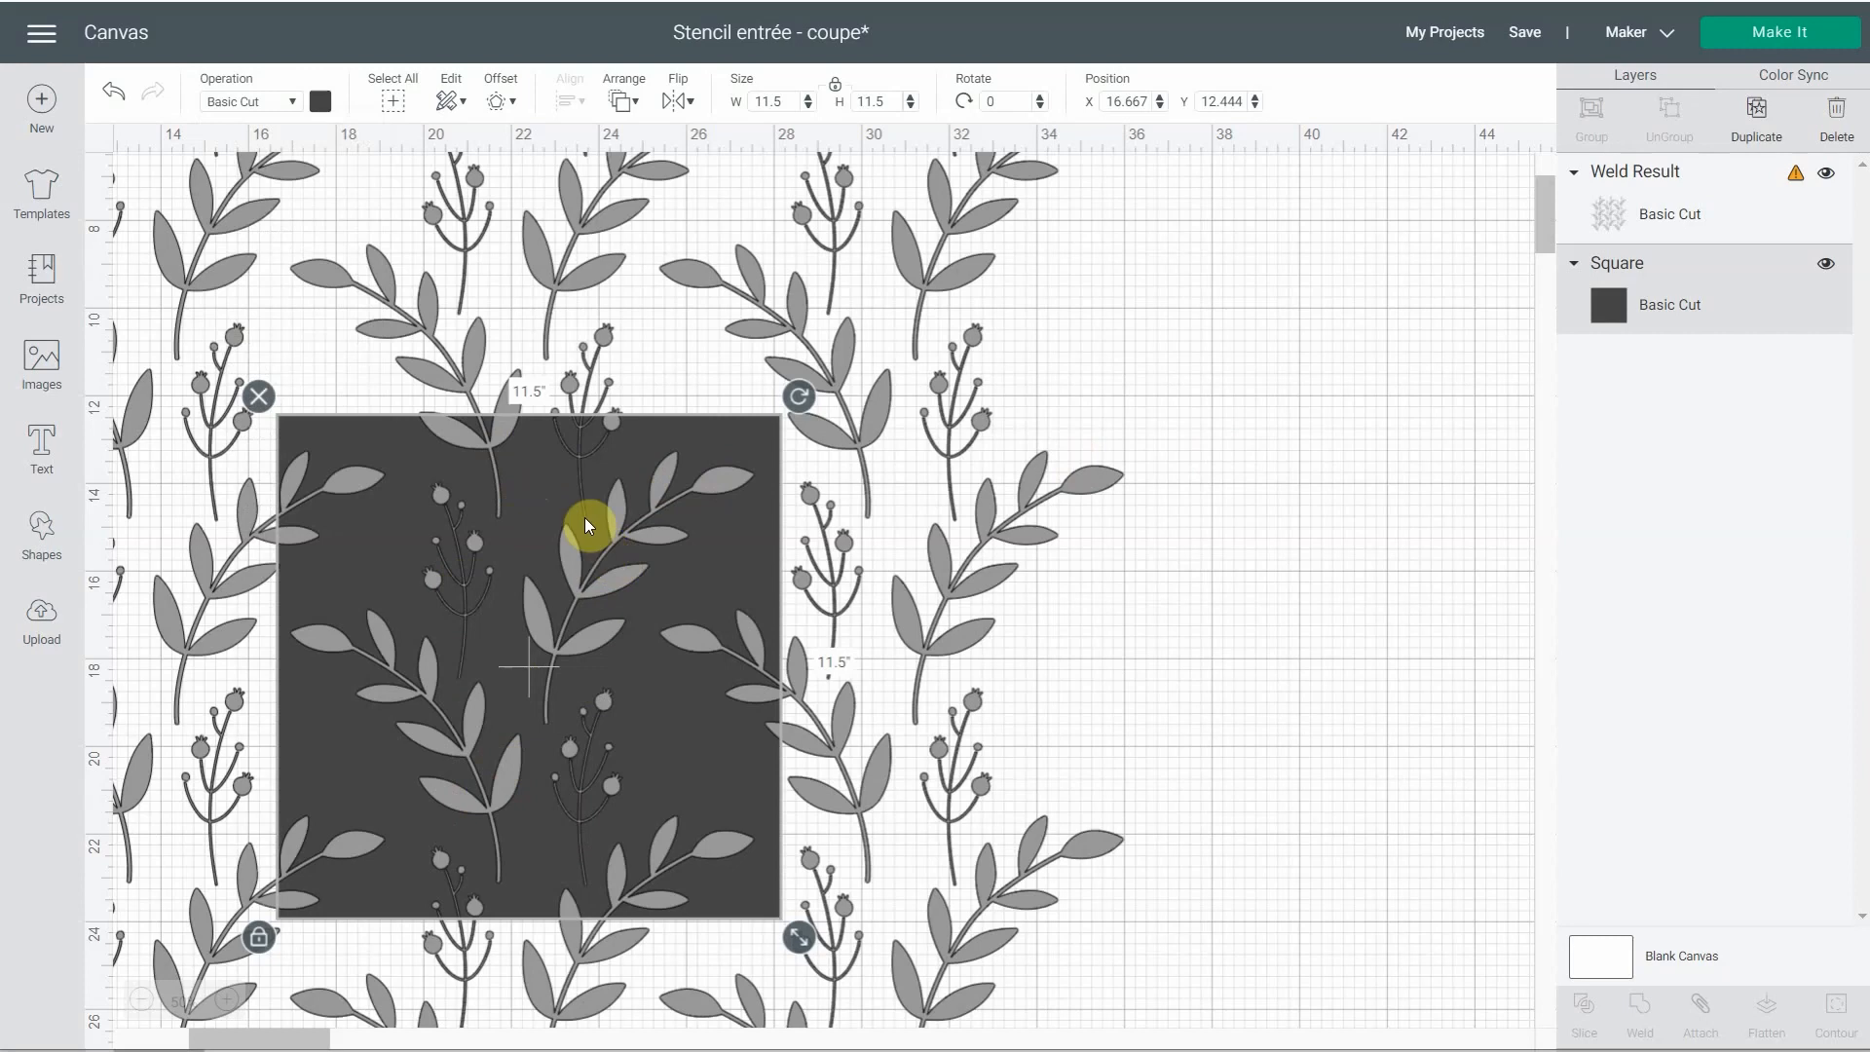
pyautogui.moveTo(651, 726); pyautogui.dragTo(654, 711)
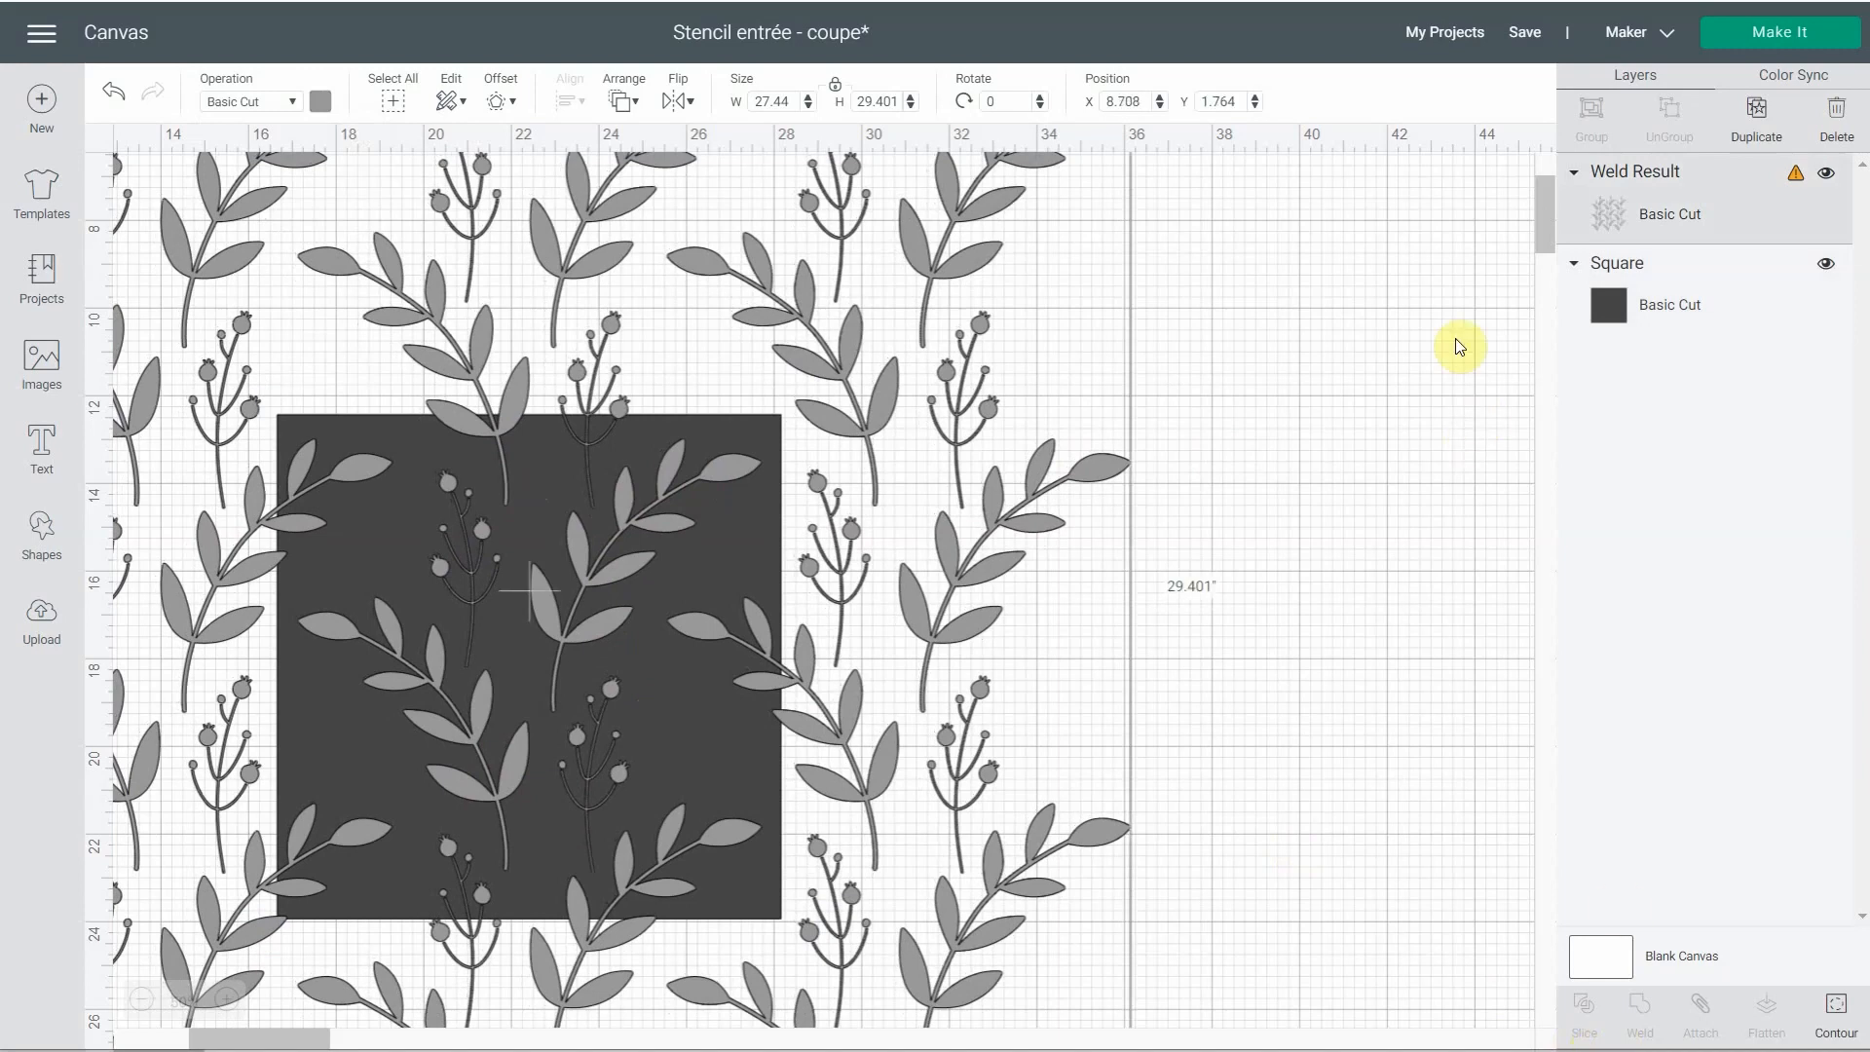
# - Slice the welded pattern with the square and delete every slice result except the branches cropped to the square
pyautogui.click(392, 92)
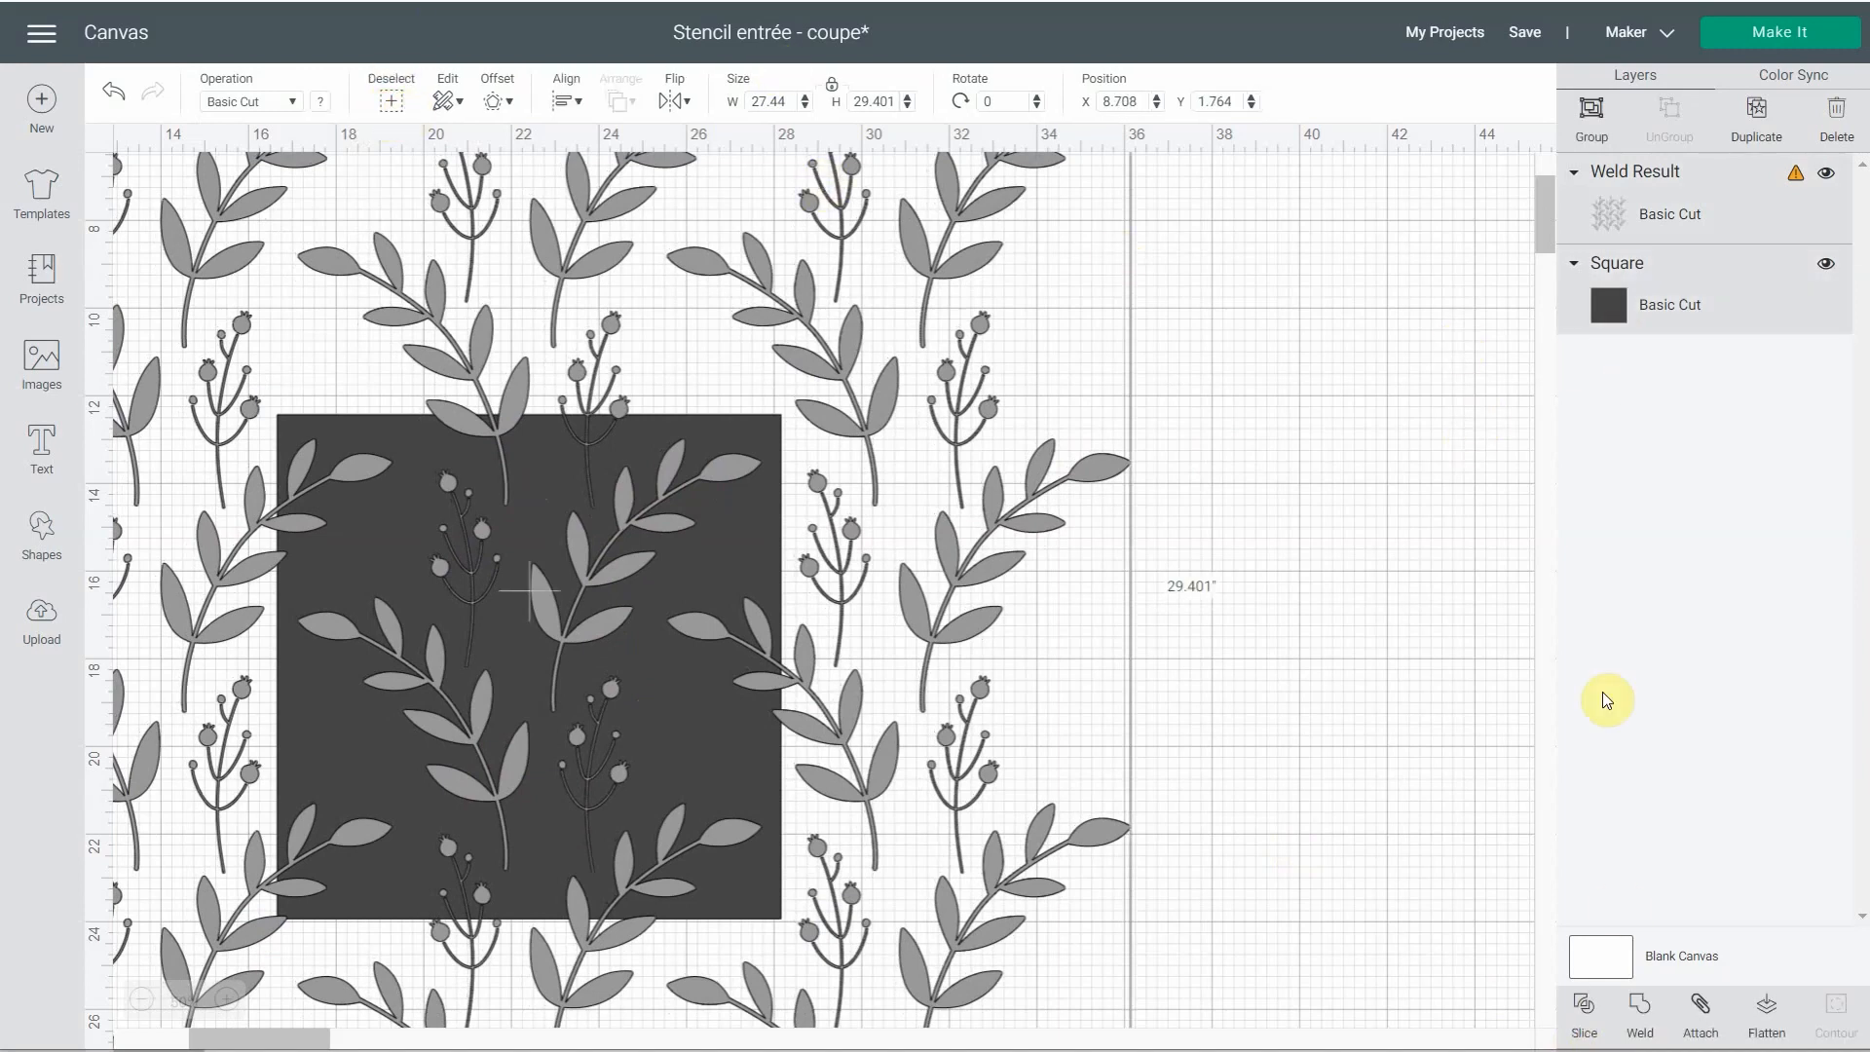
pyautogui.click(1591, 1030)
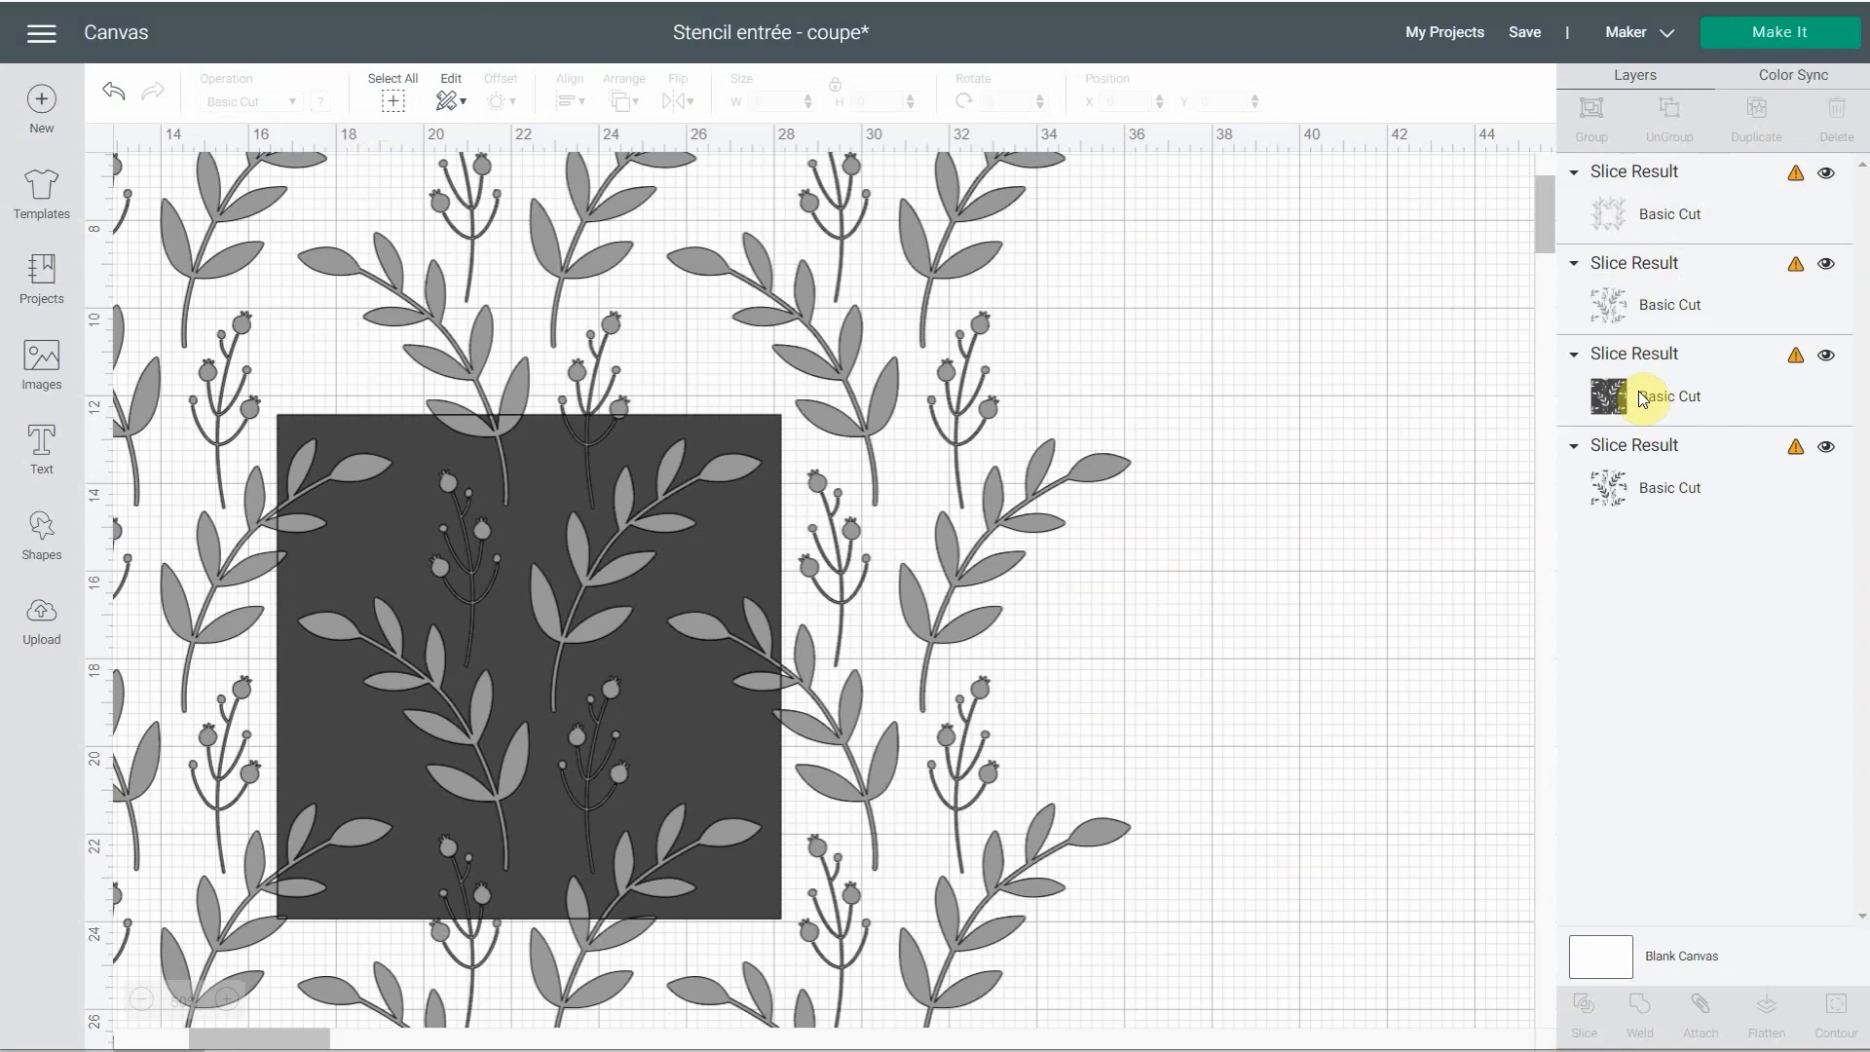
pyautogui.click(1624, 305)
pyautogui.click(1654, 214)
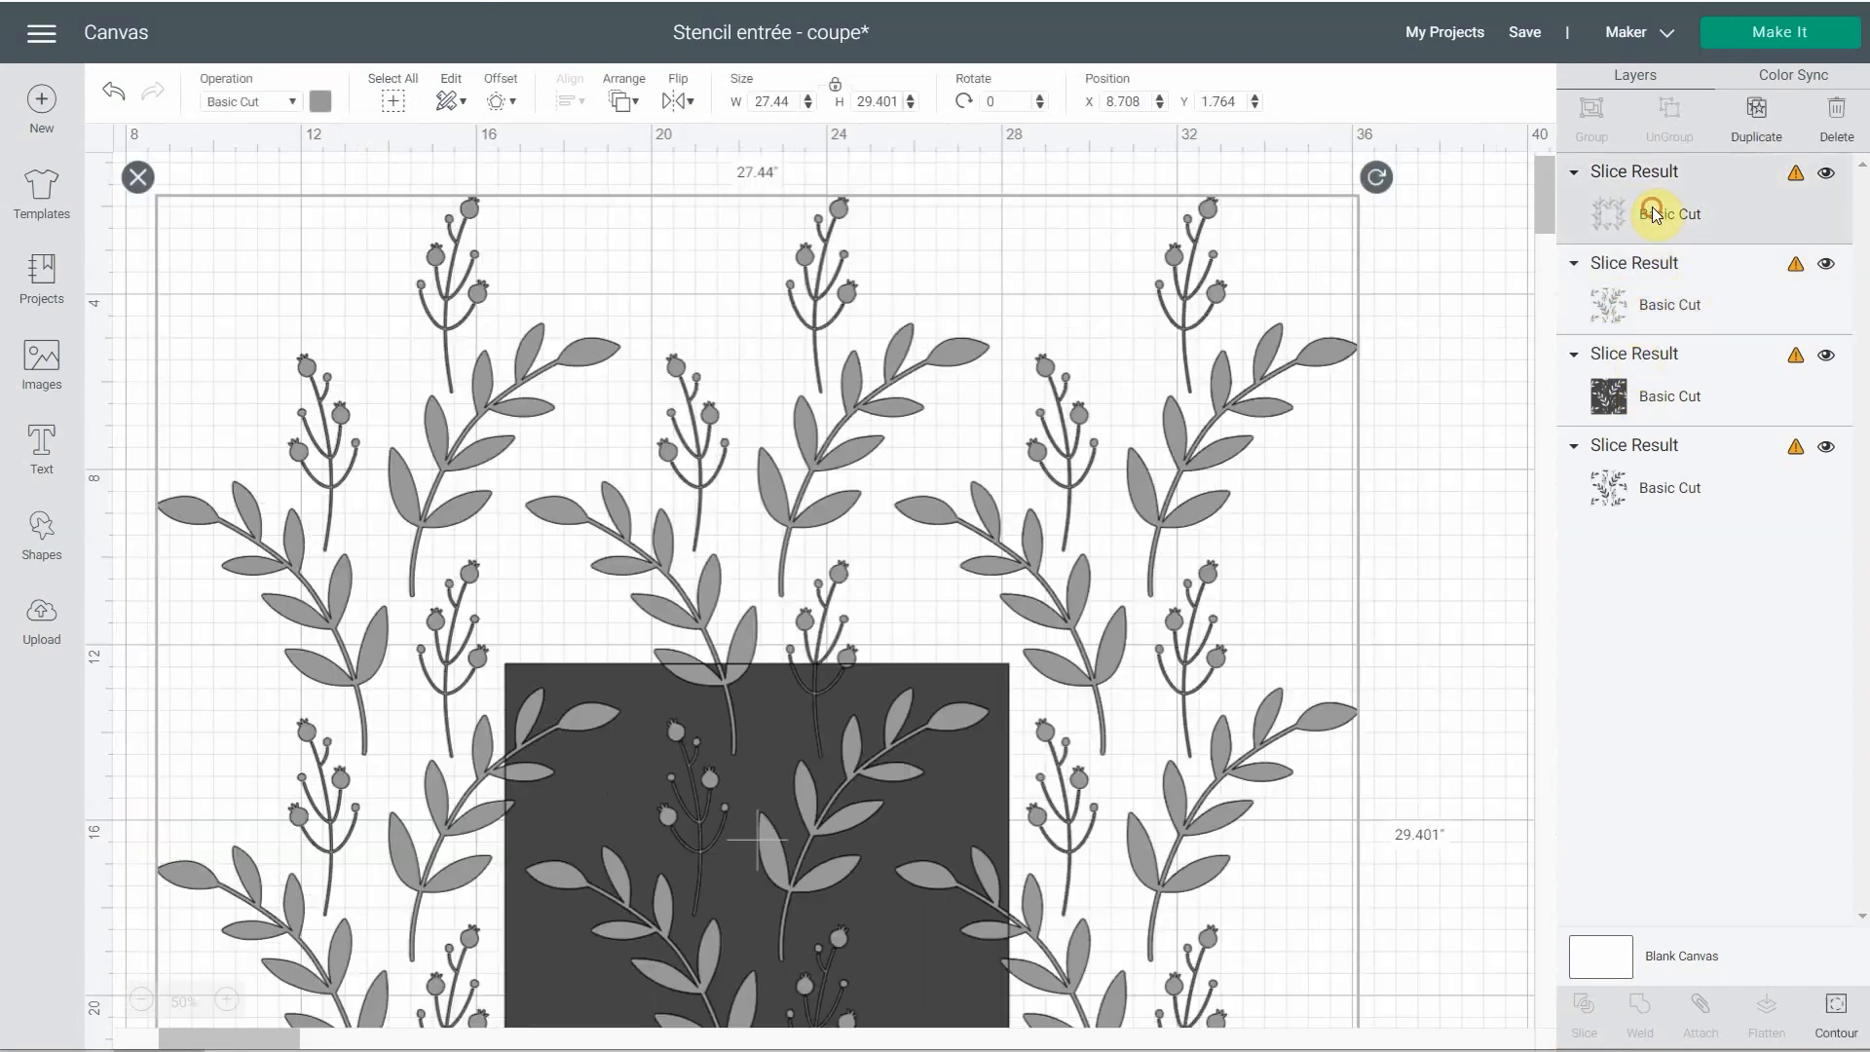
pyautogui.press('Delete')
pyautogui.click(1641, 301)
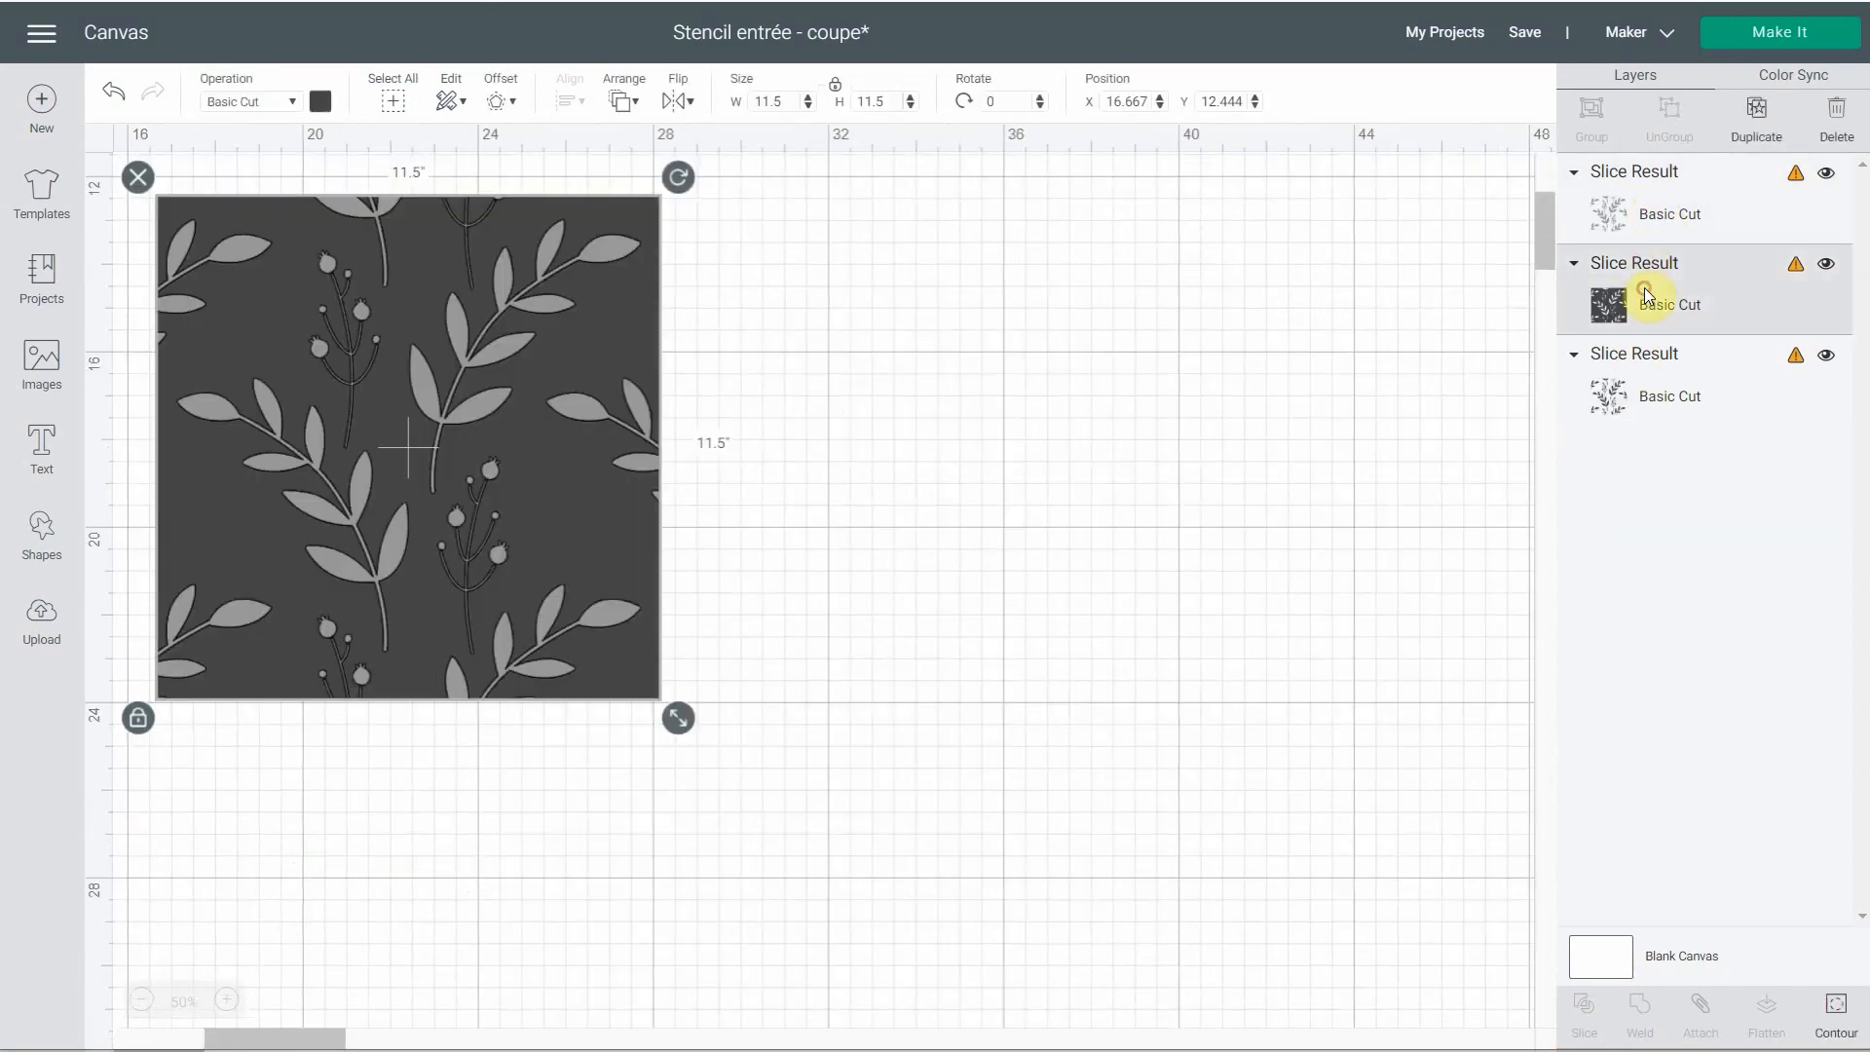
pyautogui.press('Delete')
pyautogui.click(1646, 300)
pyautogui.press('Delete')
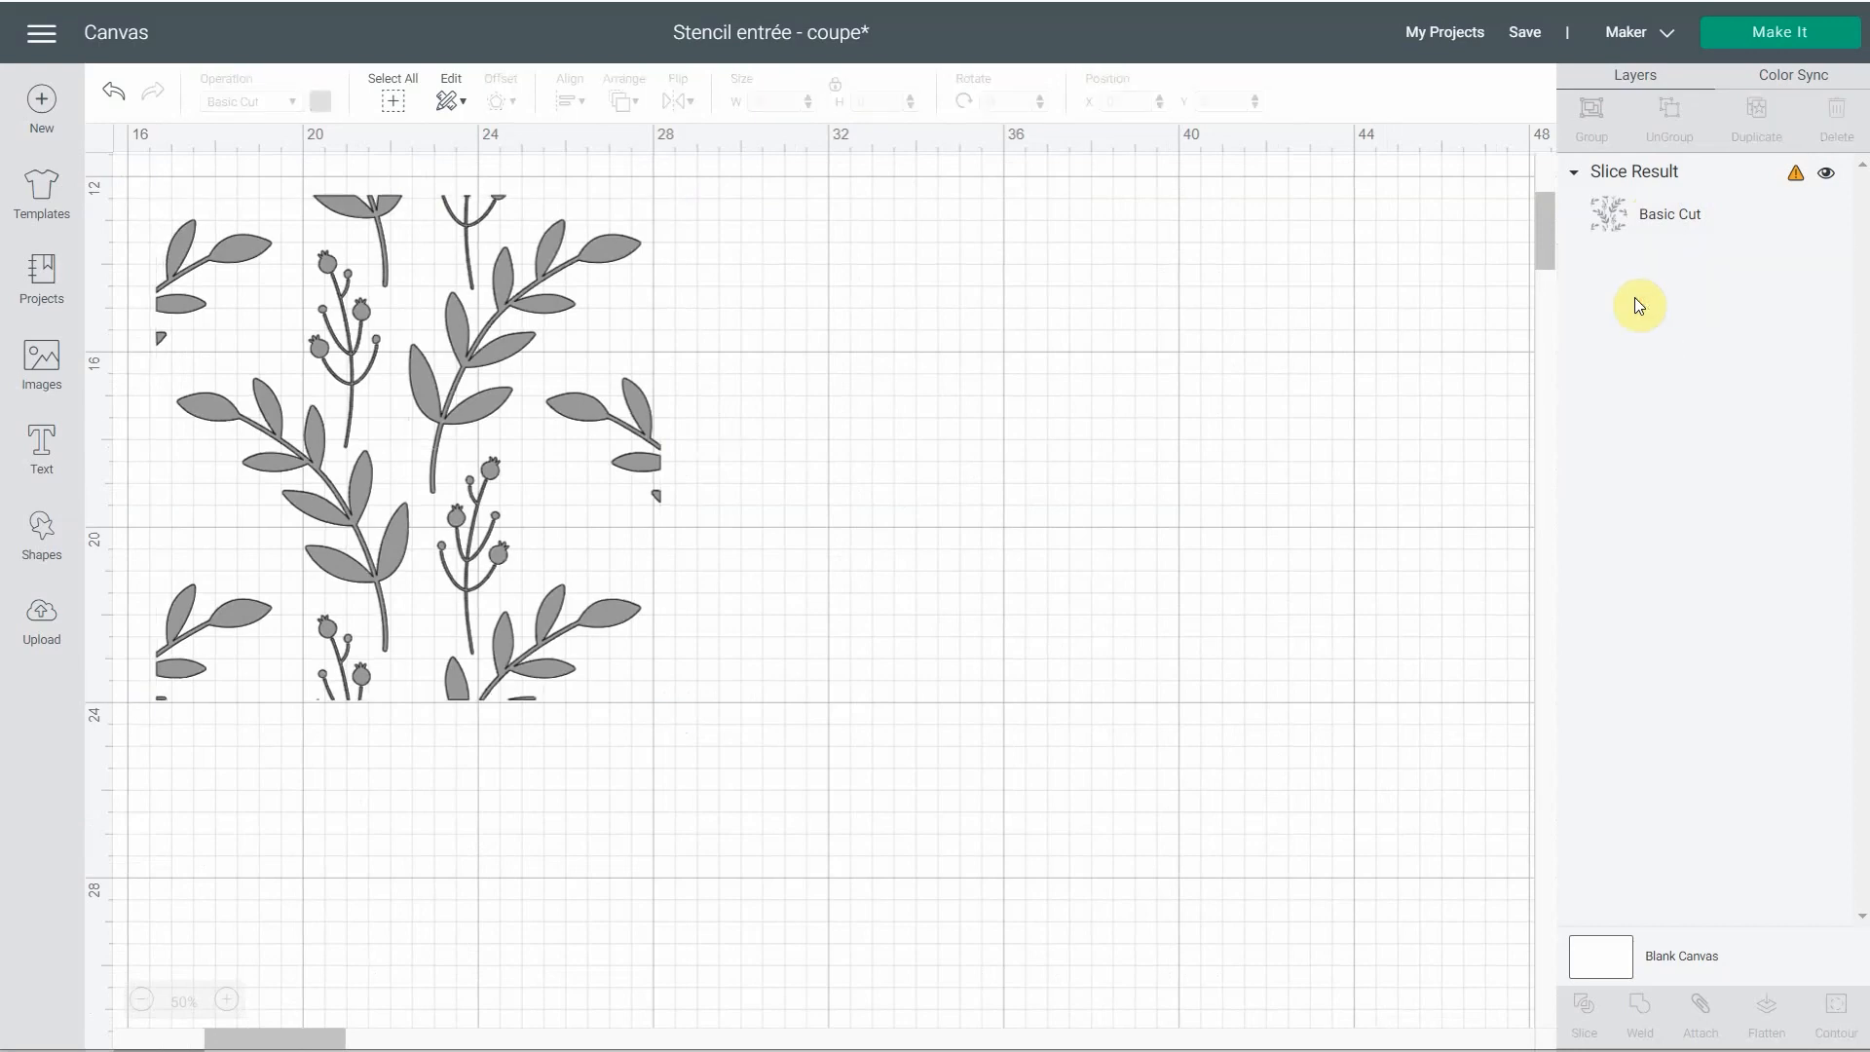
# - Move the cropped pattern to about X 24.69, Y 14.72 inches and place an enlarged new square over the cut-off branch at its right edge
pyautogui.moveTo(487, 402); pyautogui.dragTo(838, 497)
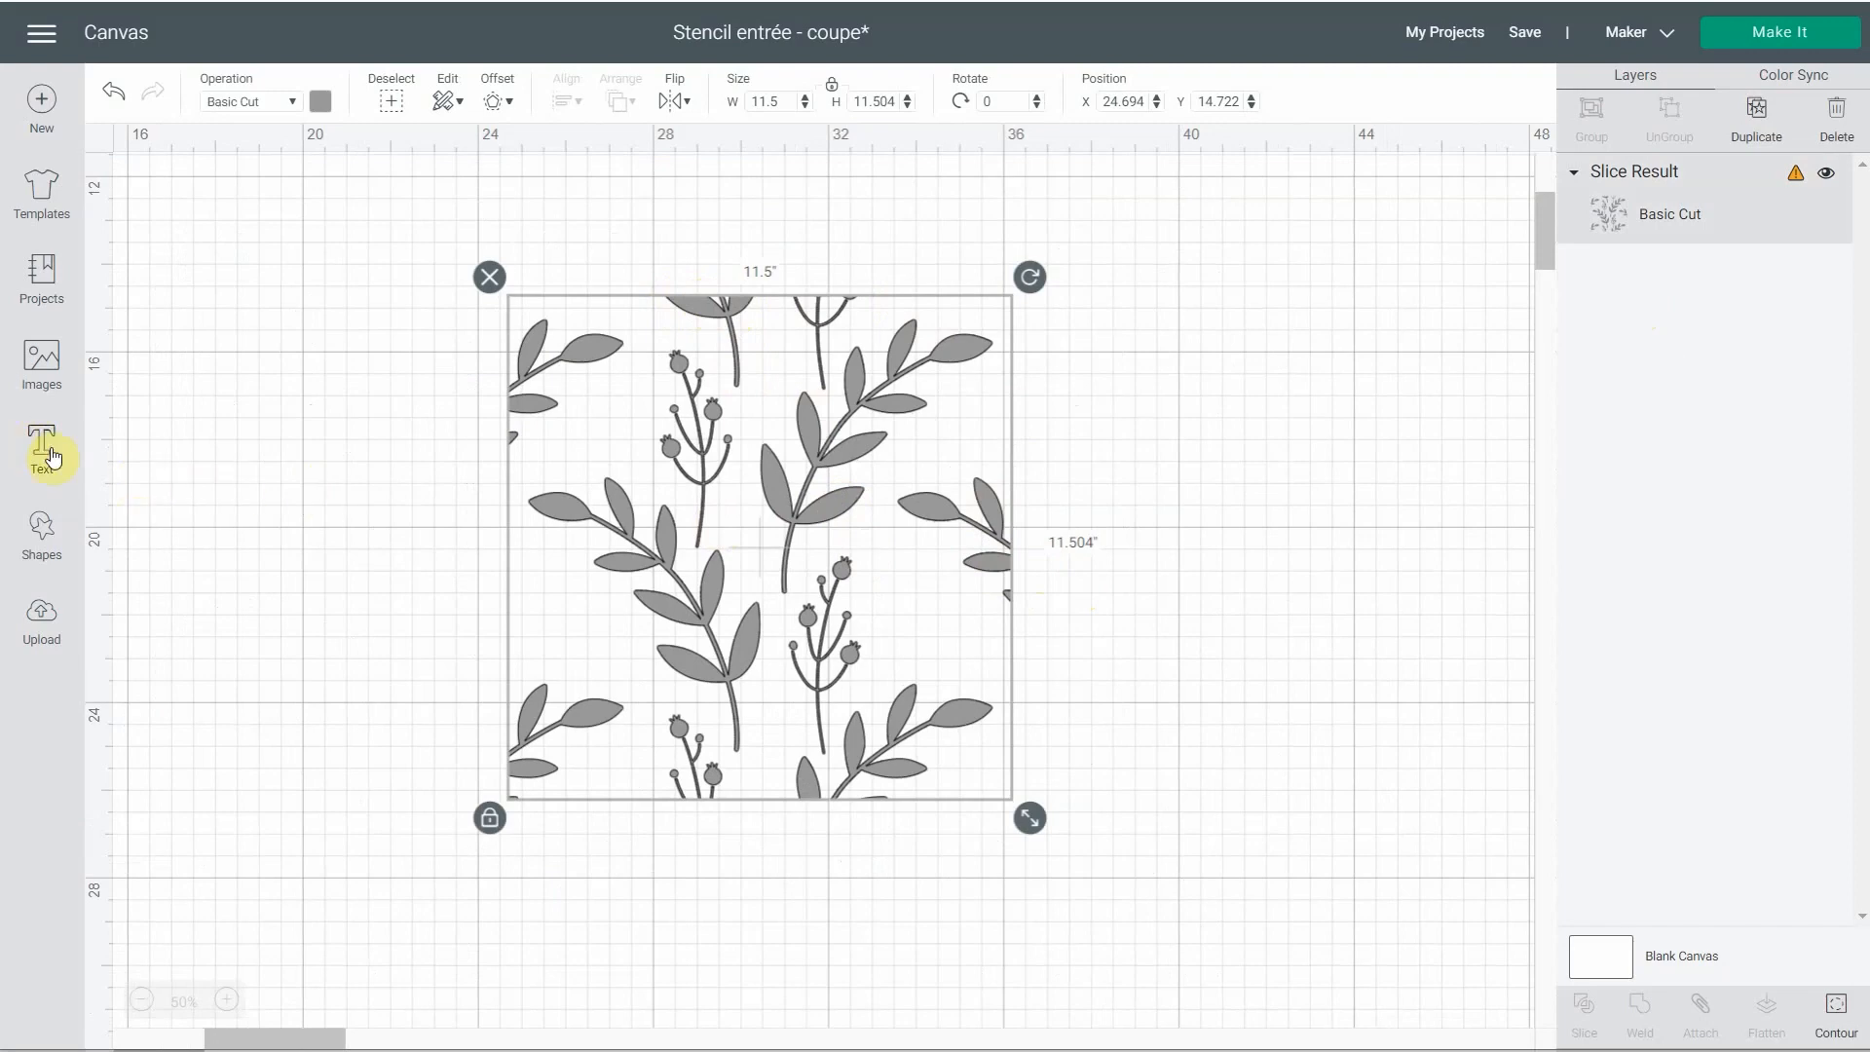
pyautogui.click(45, 546)
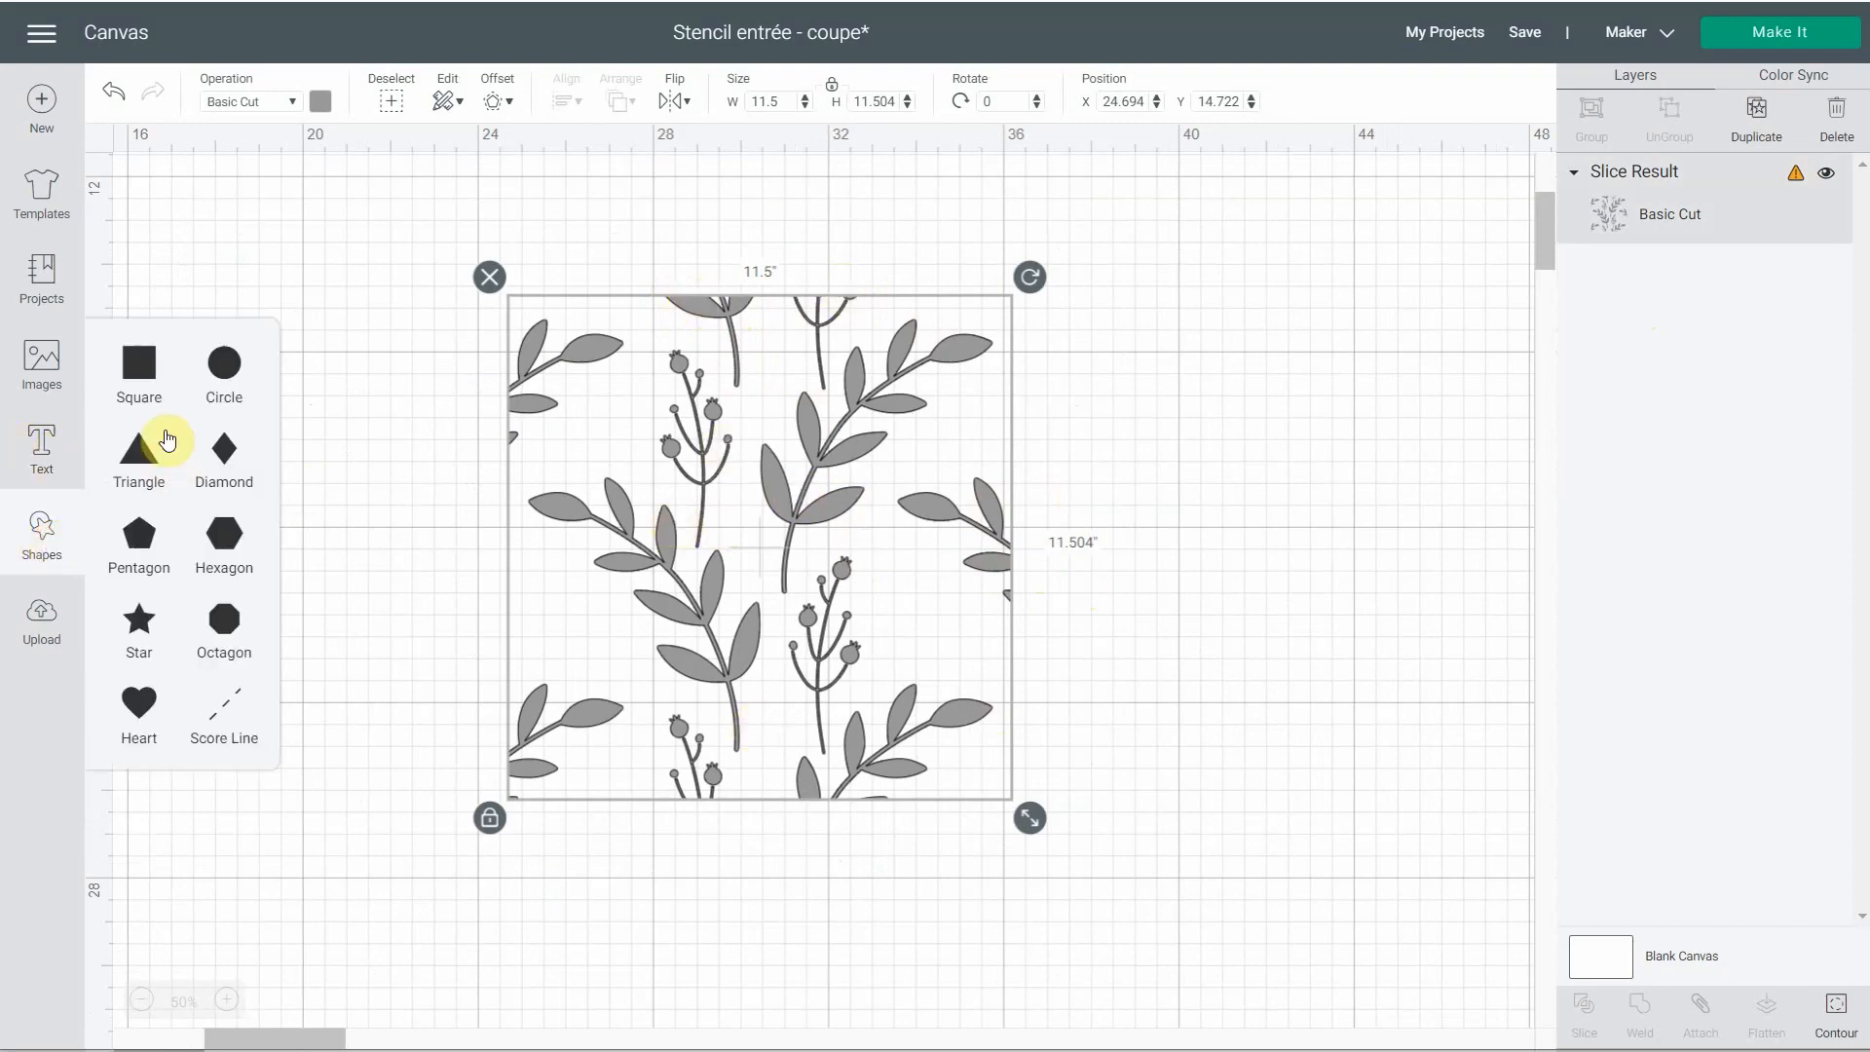
pyautogui.click(139, 363)
pyautogui.moveTo(240, 238); pyautogui.dragTo(1074, 529)
pyautogui.moveTo(1120, 618); pyautogui.dragTo(1082, 602)
pyautogui.click(1051, 785)
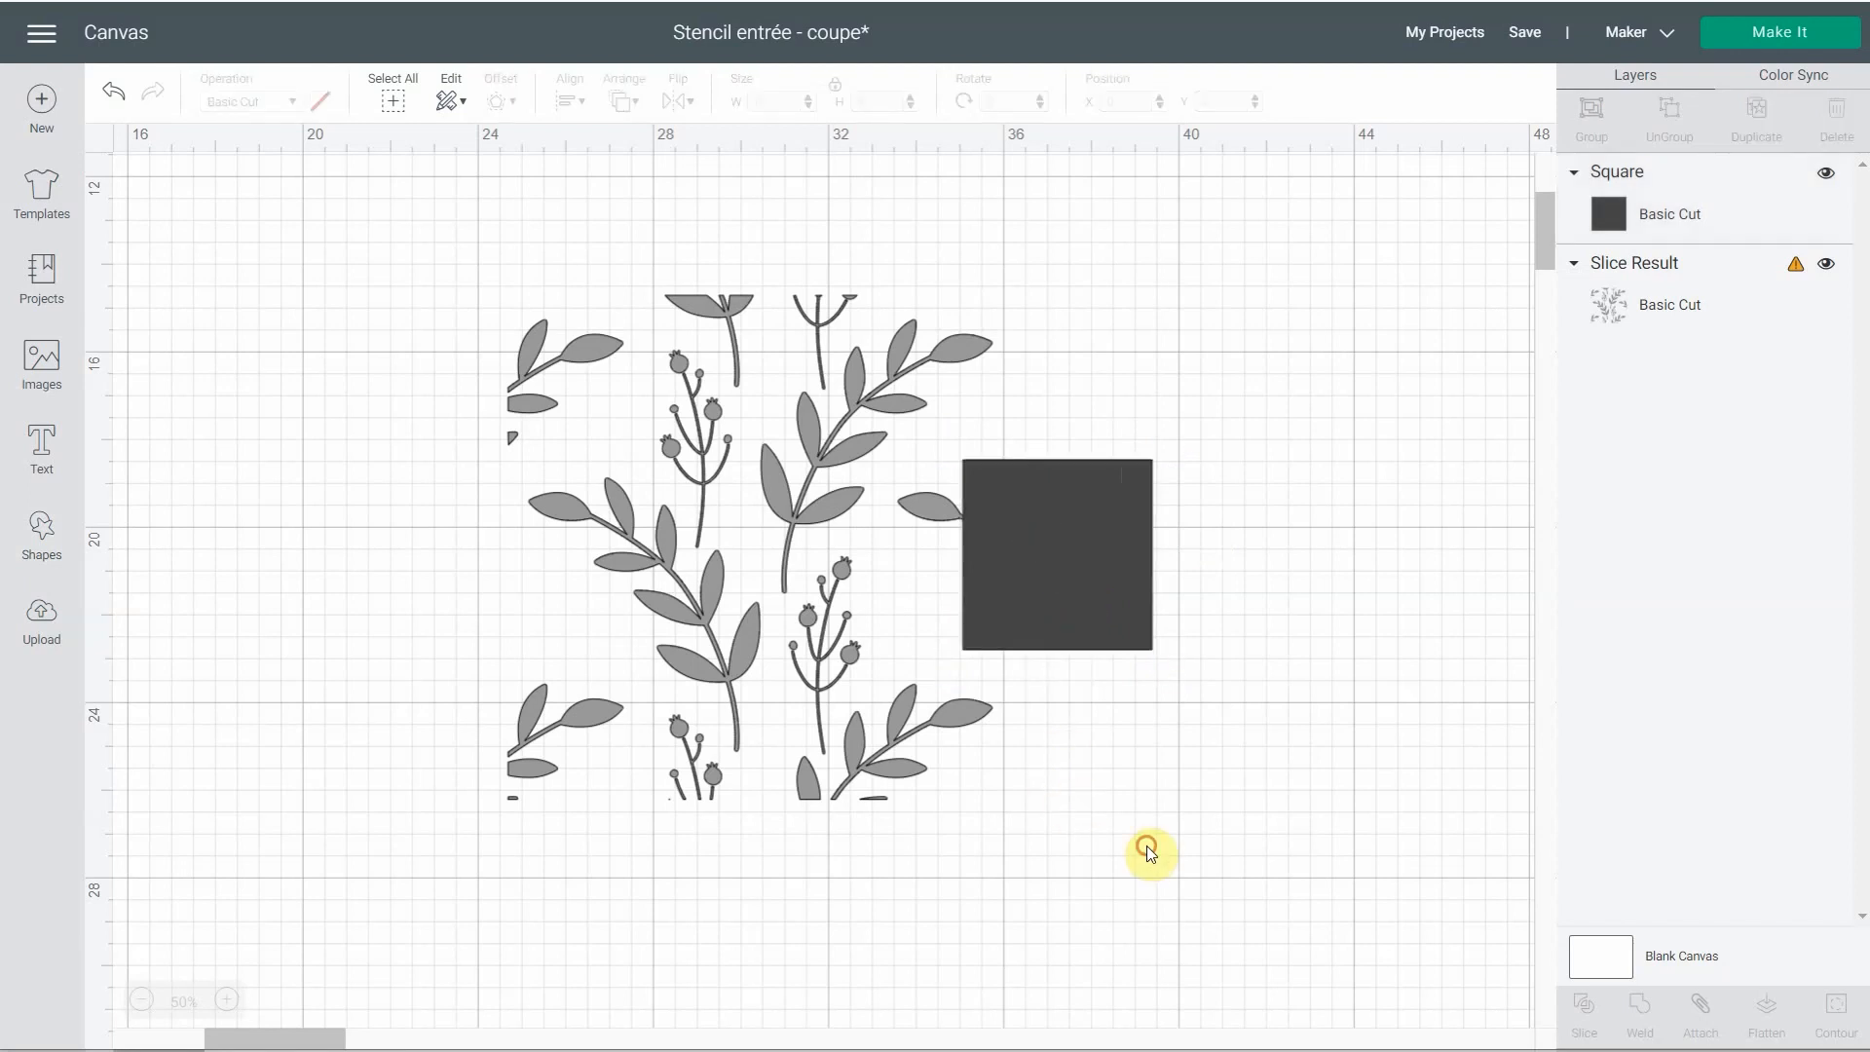
# - Slice the pattern with the new square and delete the square and cut-off leaf pieces, keeping only the remaining branches
pyautogui.click(391, 100)
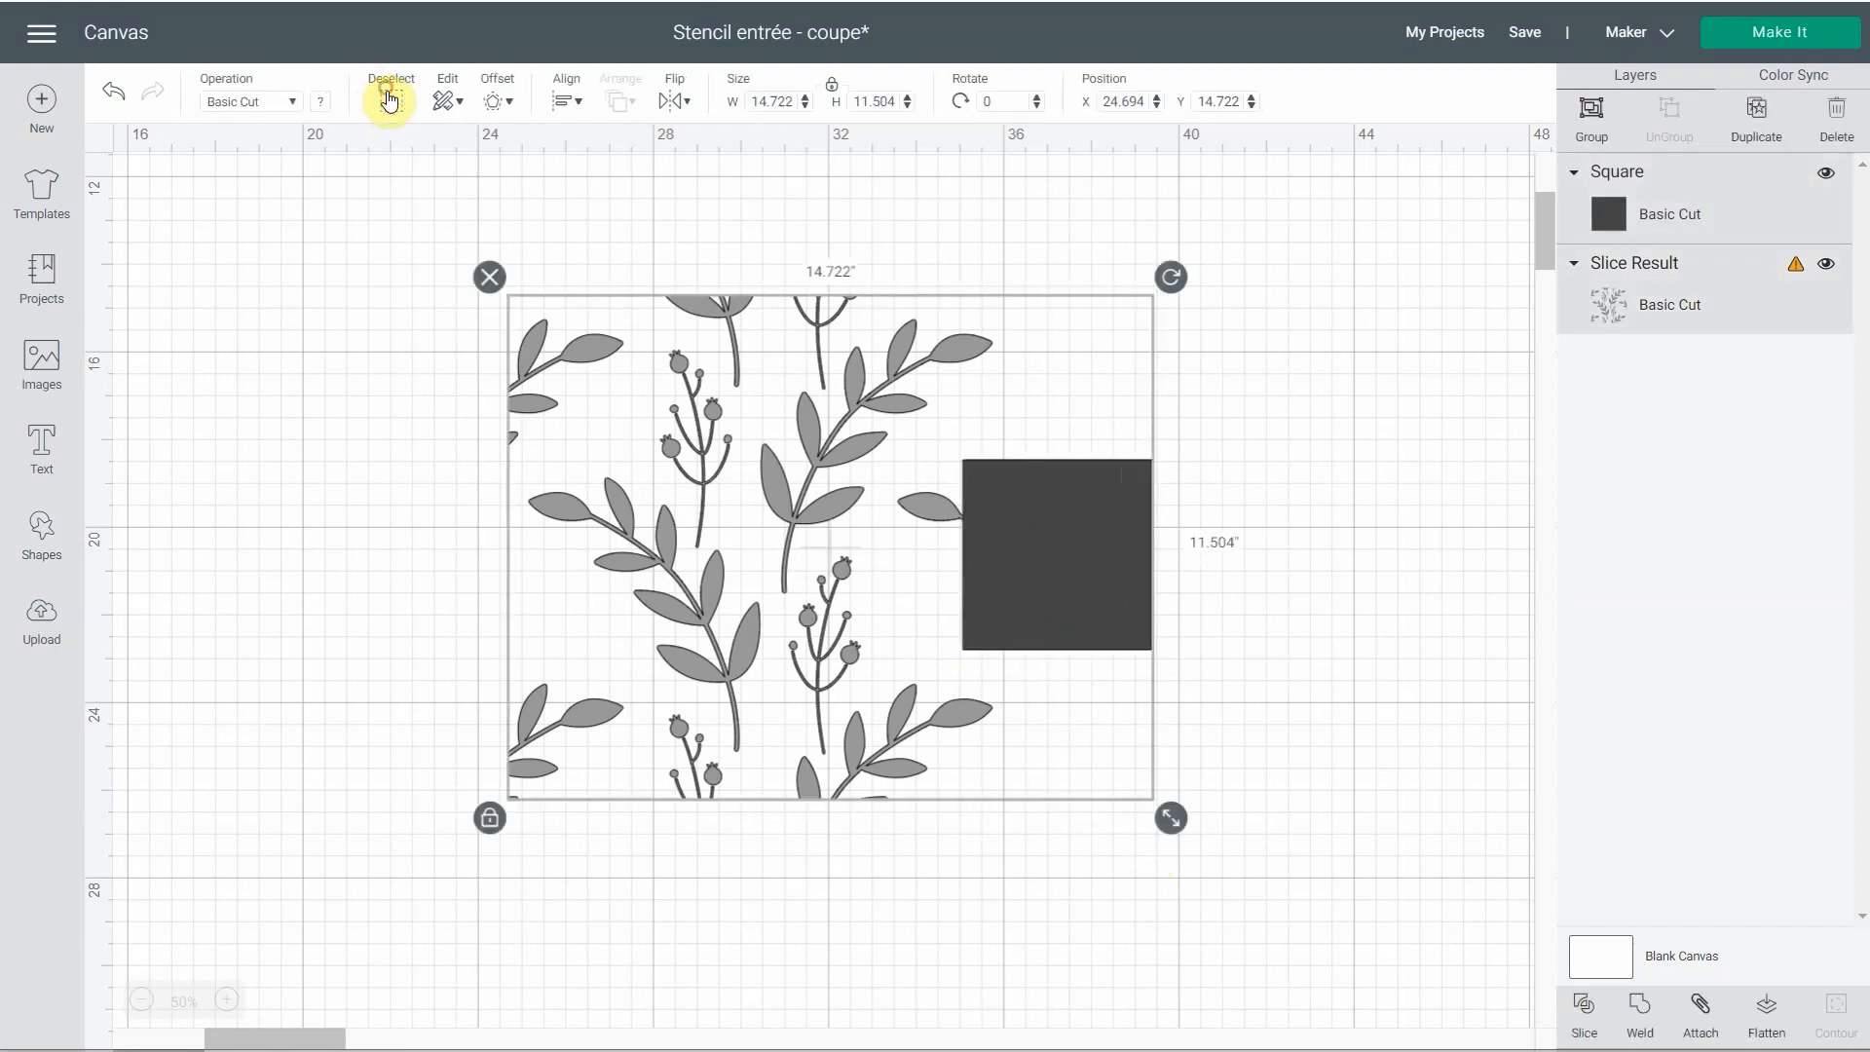
pyautogui.click(1586, 1013)
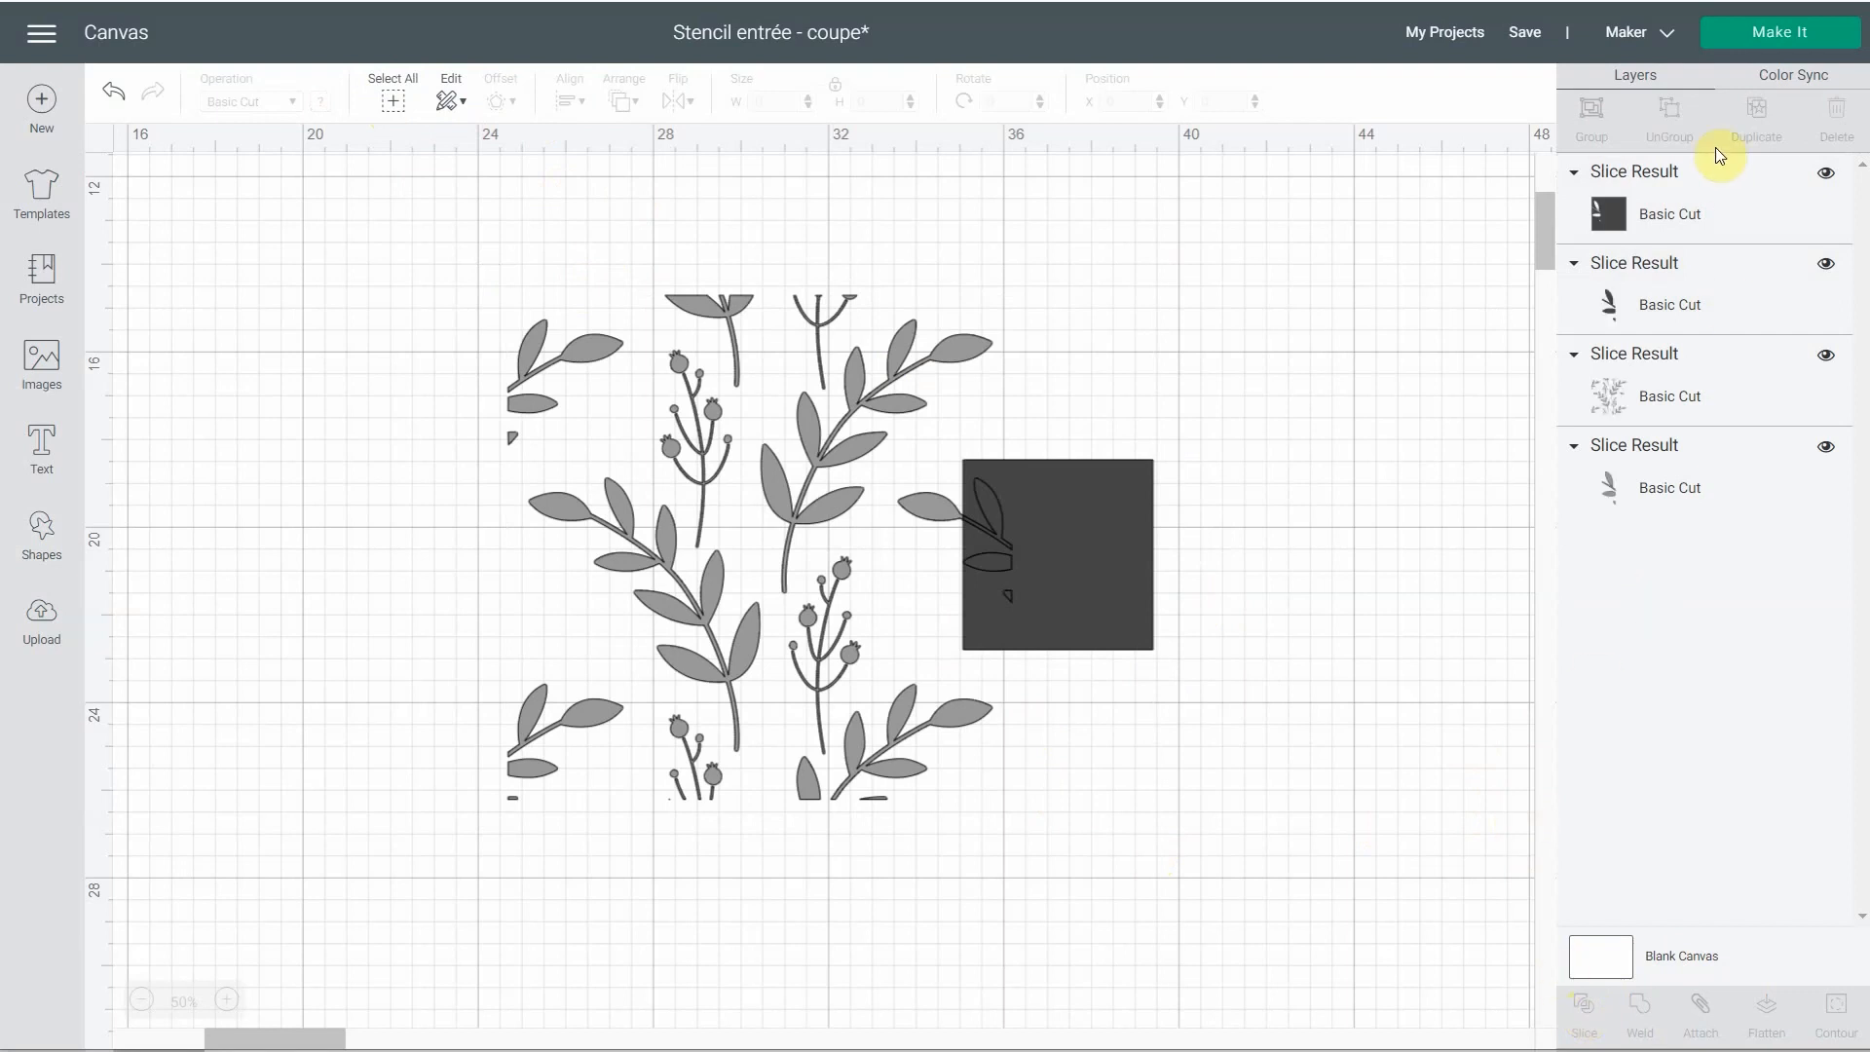
pyautogui.click(1738, 215)
pyautogui.press('Delete')
pyautogui.click(1705, 212)
pyautogui.press('Delete')
pyautogui.click(1628, 306)
pyautogui.press('Delete')
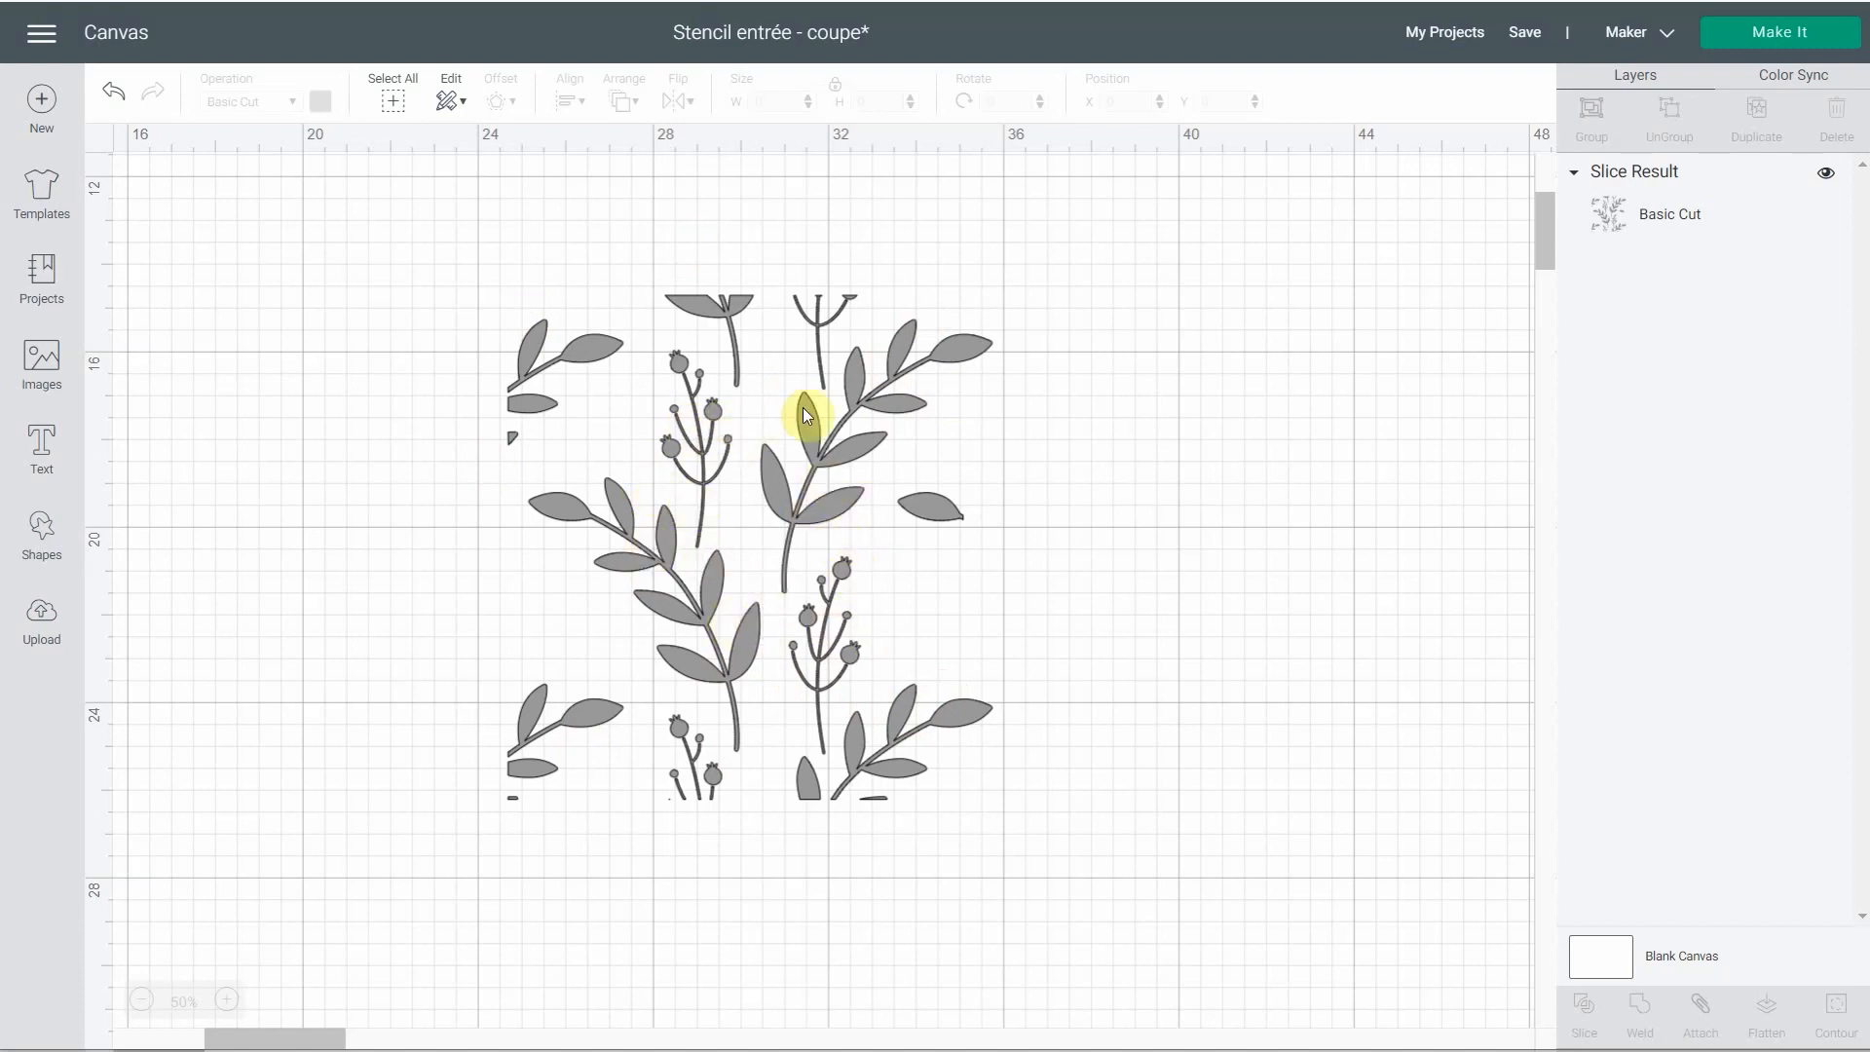
# - Move the finished stencil pattern to about X 6.29, Y 0.99 inches and duplicate it twice
pyautogui.click(25, 4)
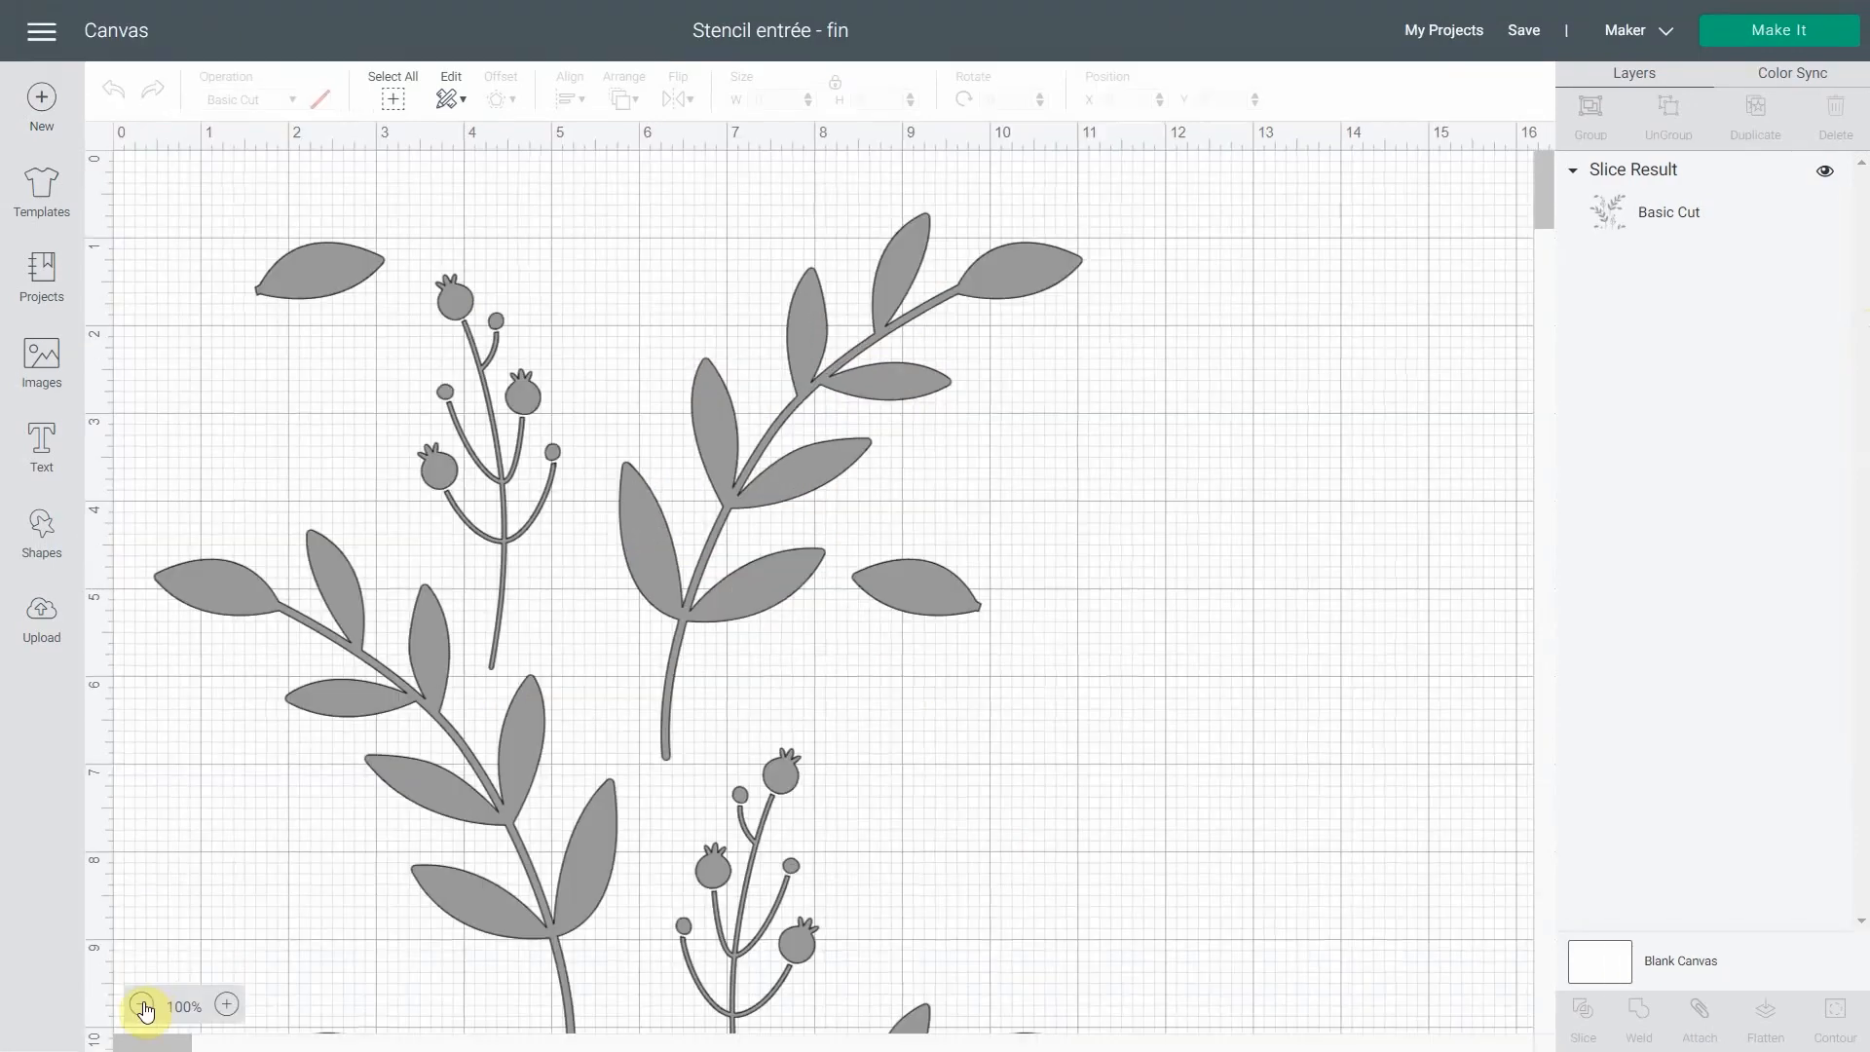
pyautogui.click(141, 1002)
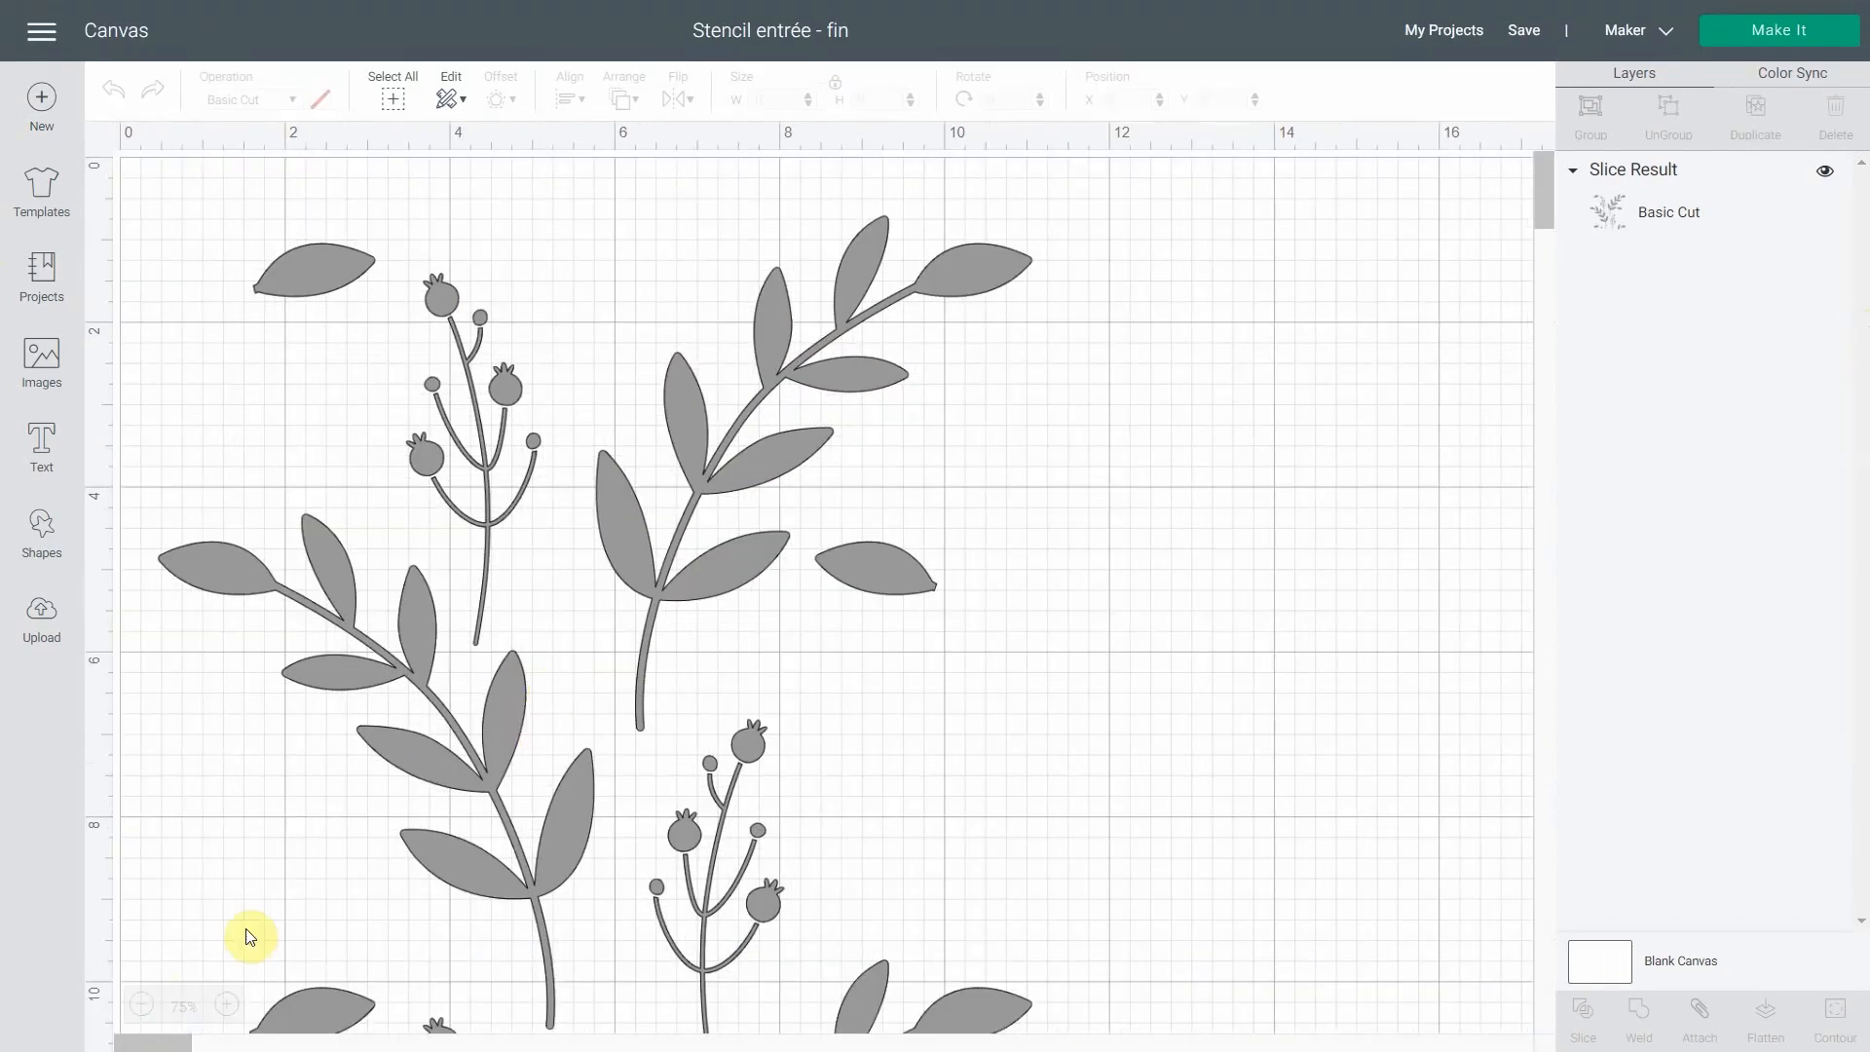
pyautogui.click(141, 1003)
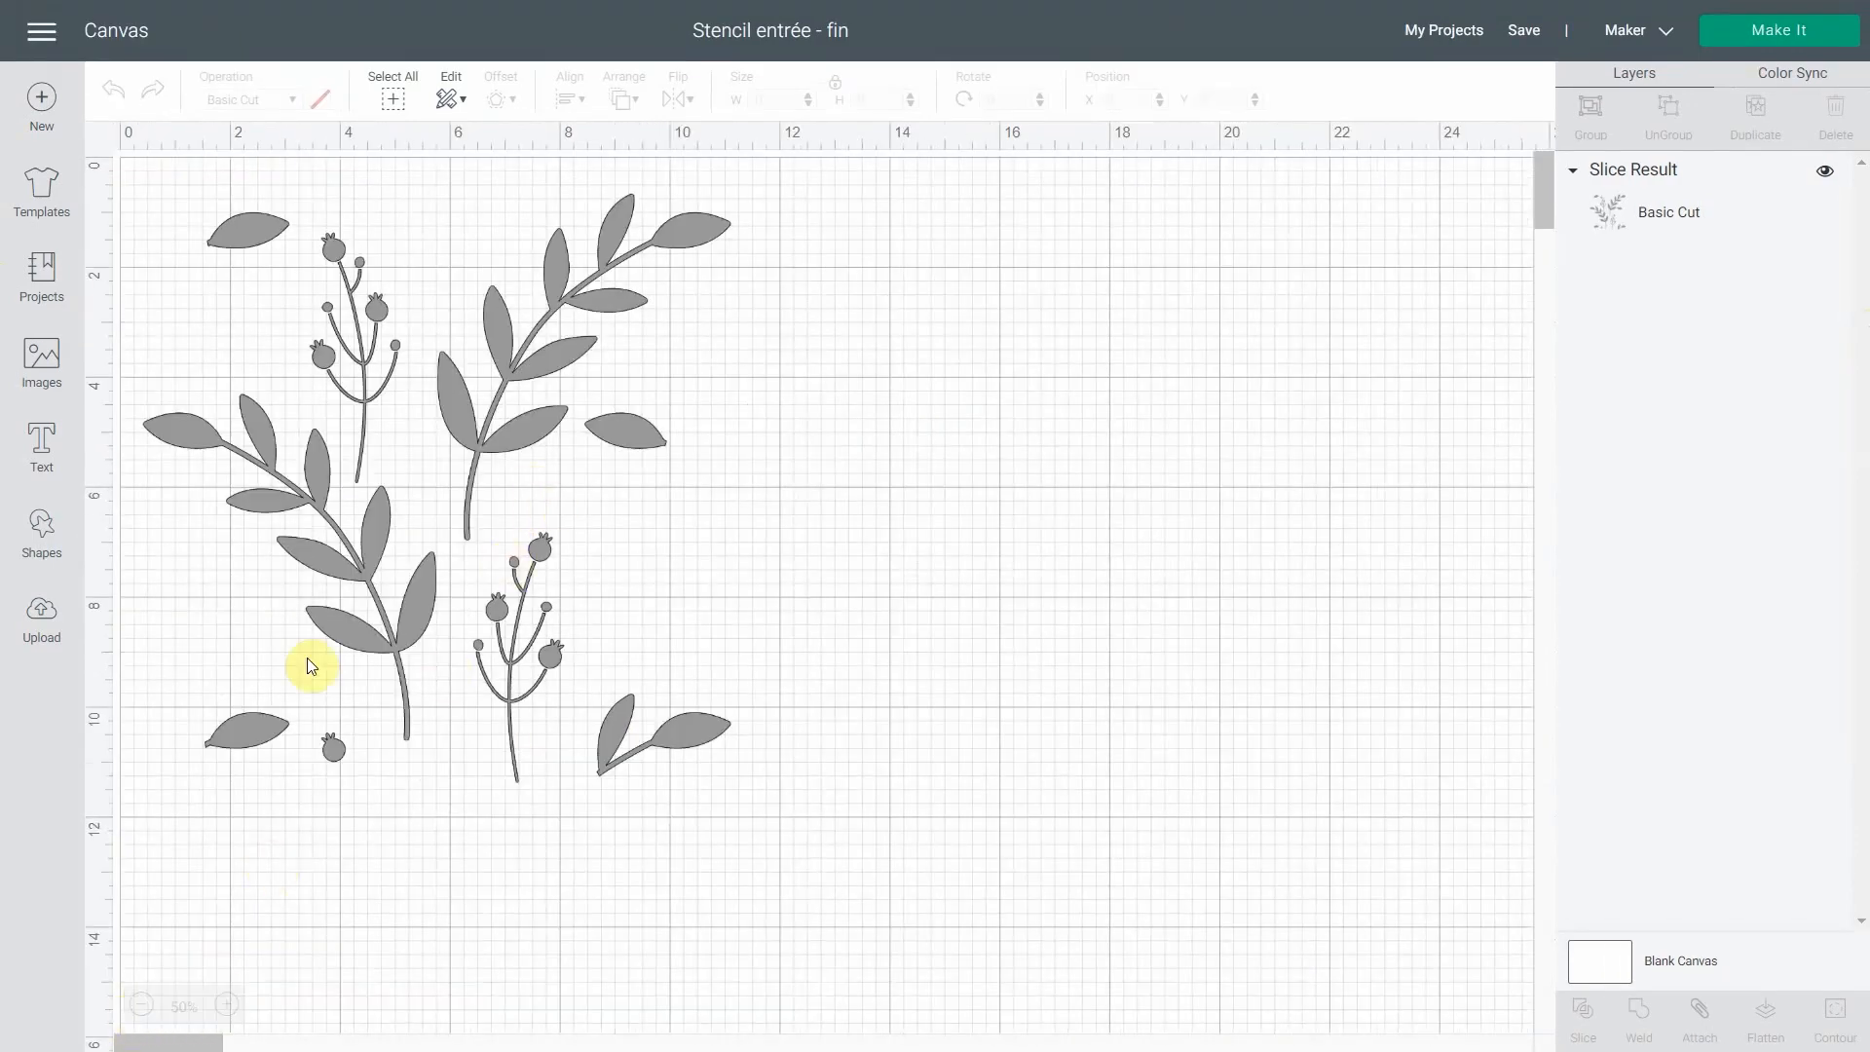
pyautogui.moveTo(390, 577); pyautogui.dragTo(711, 596)
pyautogui.click(141, 1003)
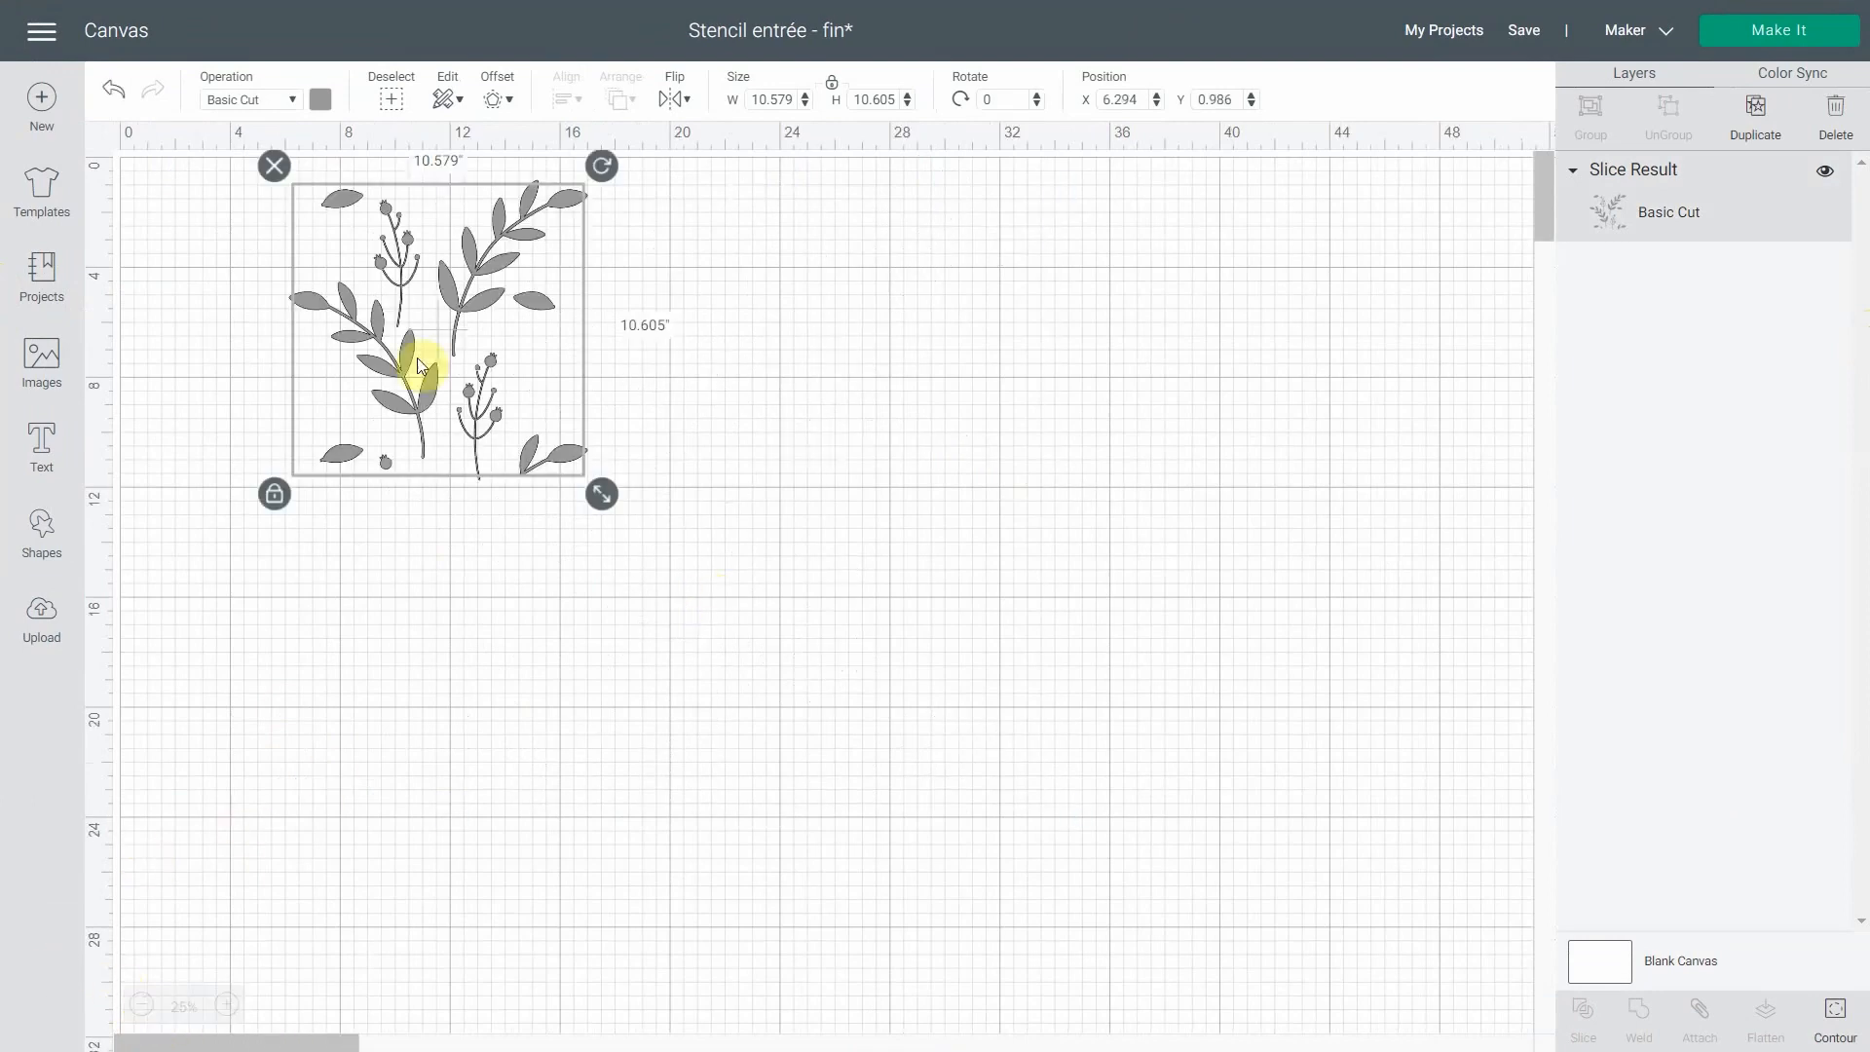
pyautogui.click(1756, 119)
pyautogui.click(1757, 118)
# - Set one copy aside and overlap the other on the original's lower edge at about X 6.28, Y 9.97 inches to test the vertical repeat
pyautogui.moveTo(770, 407); pyautogui.dragTo(1181, 409)
pyautogui.moveTo(417, 312); pyautogui.dragTo(505, 576)
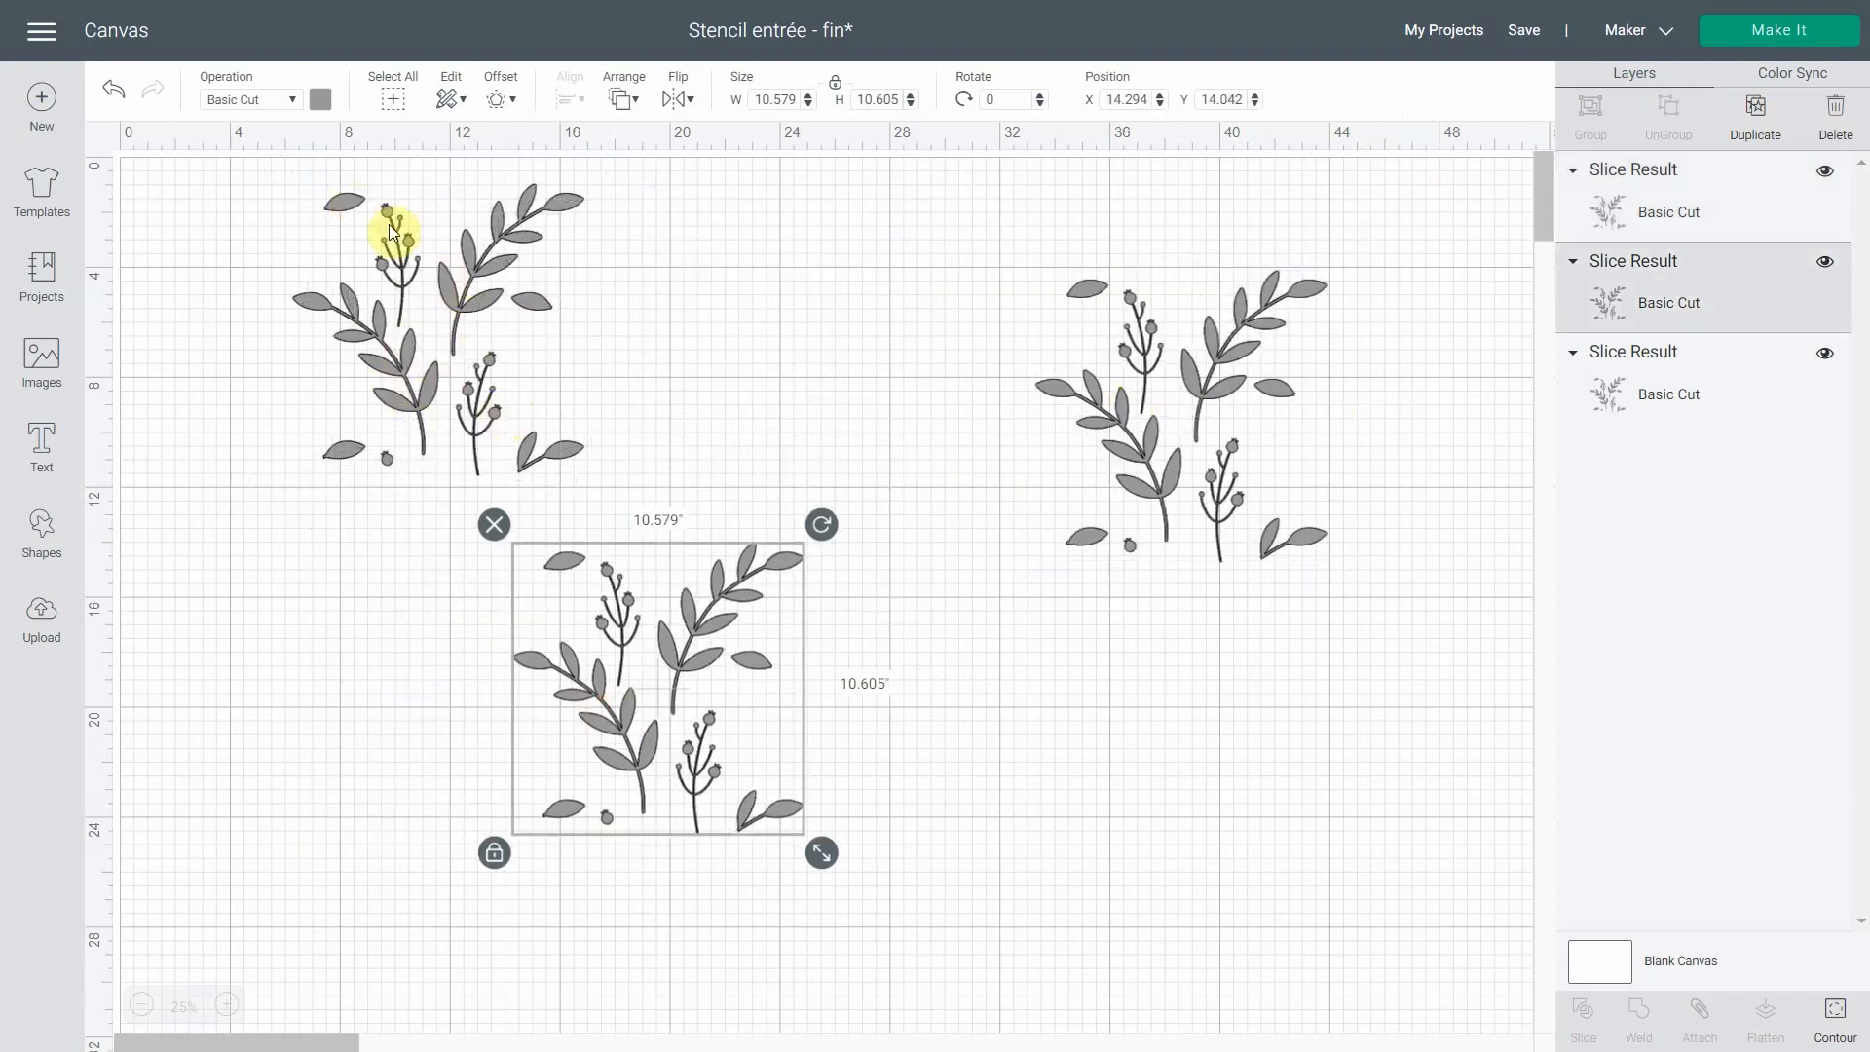
pyautogui.moveTo(681, 701); pyautogui.dragTo(460, 551)
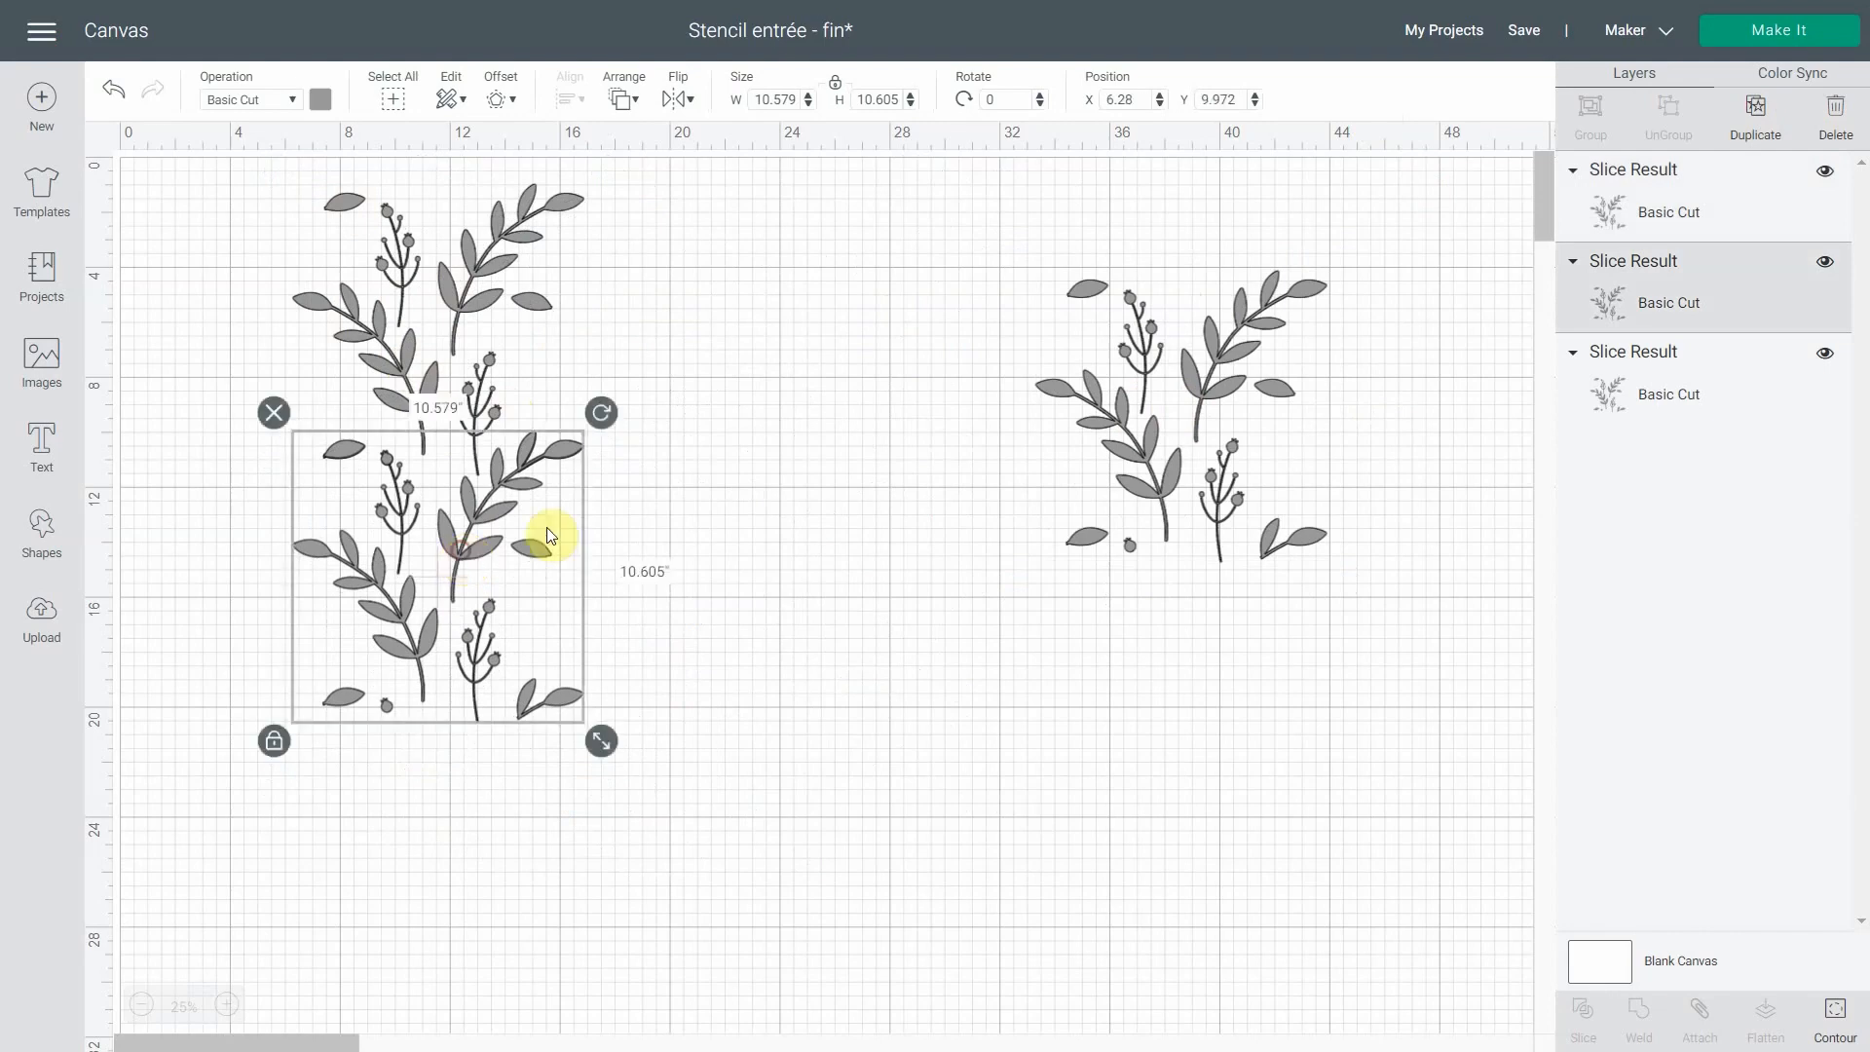
# - Place the two copies side by side, the right one at about X 23.97, Y 9.85 inches, to test the horizontal repeat
pyautogui.click(1150, 440)
pyautogui.moveTo(1150, 454); pyautogui.dragTo(1003, 634)
pyautogui.click(861, 608)
pyautogui.moveTo(451, 646); pyautogui.dragTo(723, 655)
# - Delete the rightmost copy and the original upper pattern, keeping only the middle stencil pattern
pyautogui.click(1013, 533)
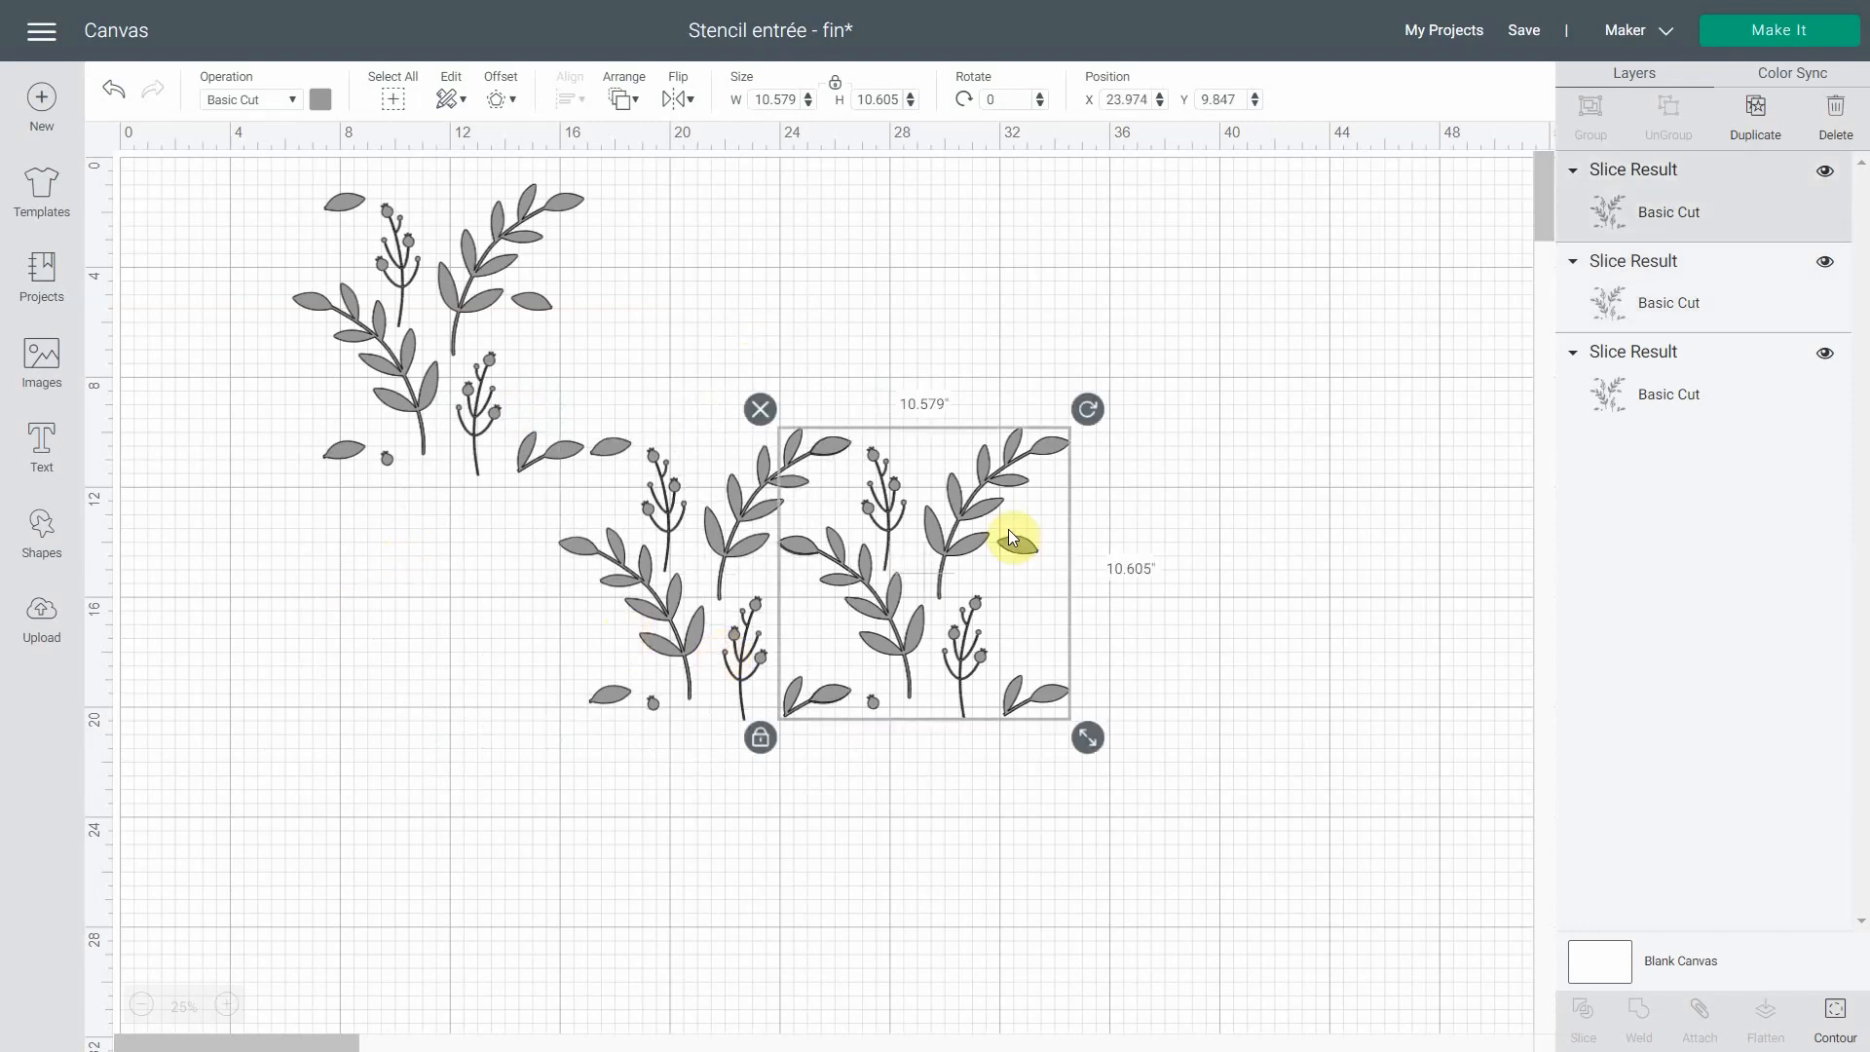
pyautogui.press('Delete')
pyautogui.click(478, 332)
pyautogui.press('Delete')
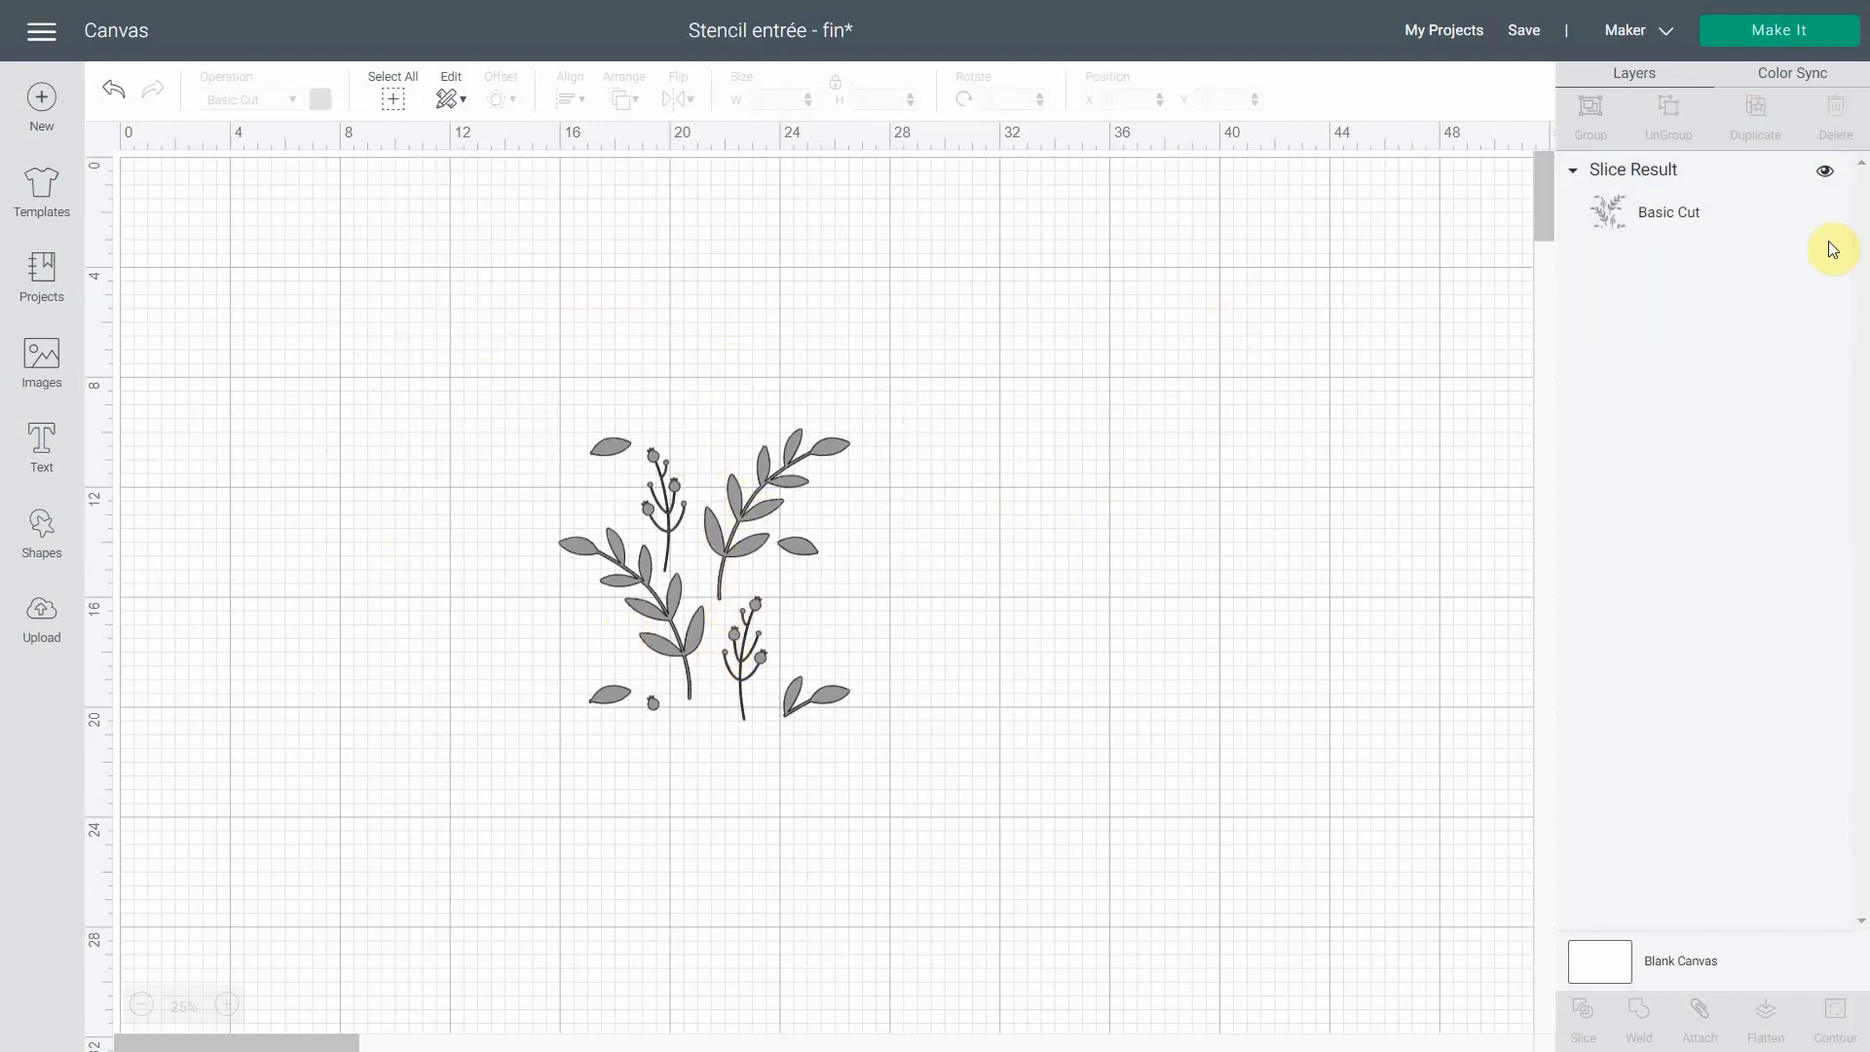
# - Prepare the stencil for cutting, shift it about 0.4 inch right and down to centre it on the 12" x 12" material, and save
pyautogui.click(1816, 27)
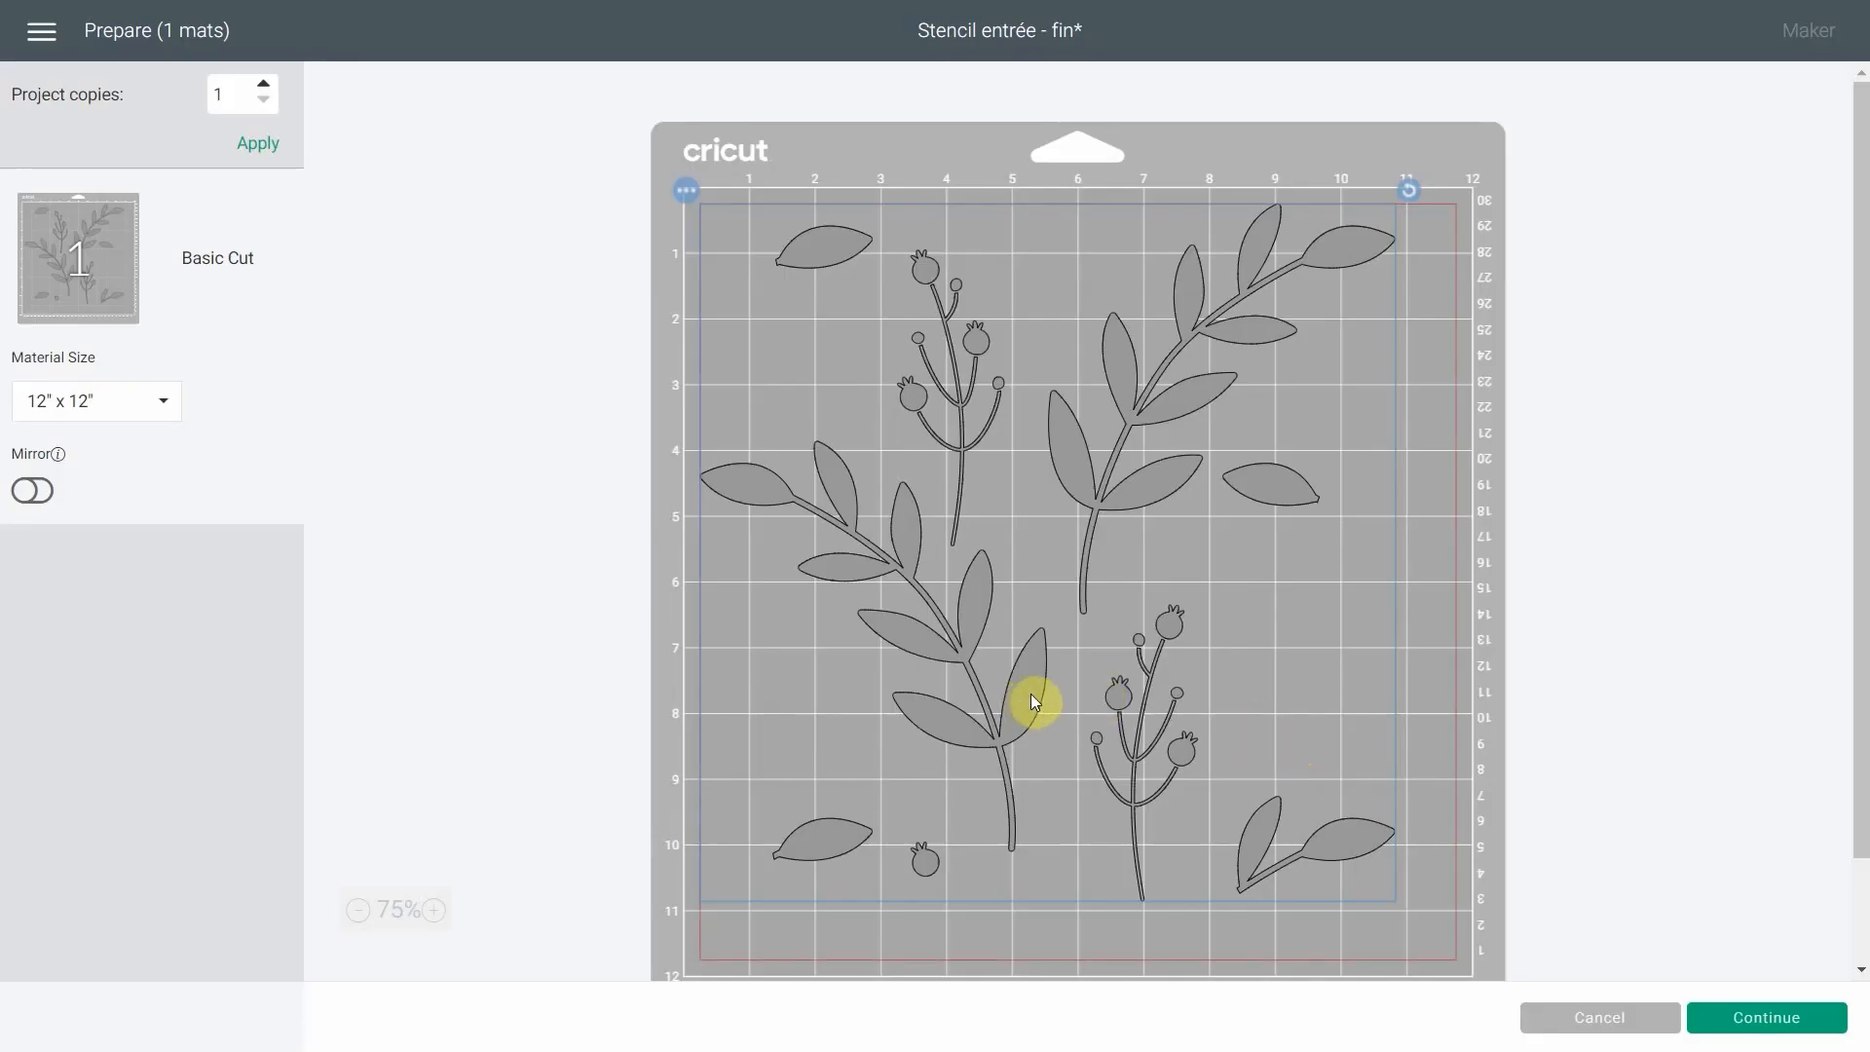
pyautogui.moveTo(1032, 696); pyautogui.dragTo(1060, 721)
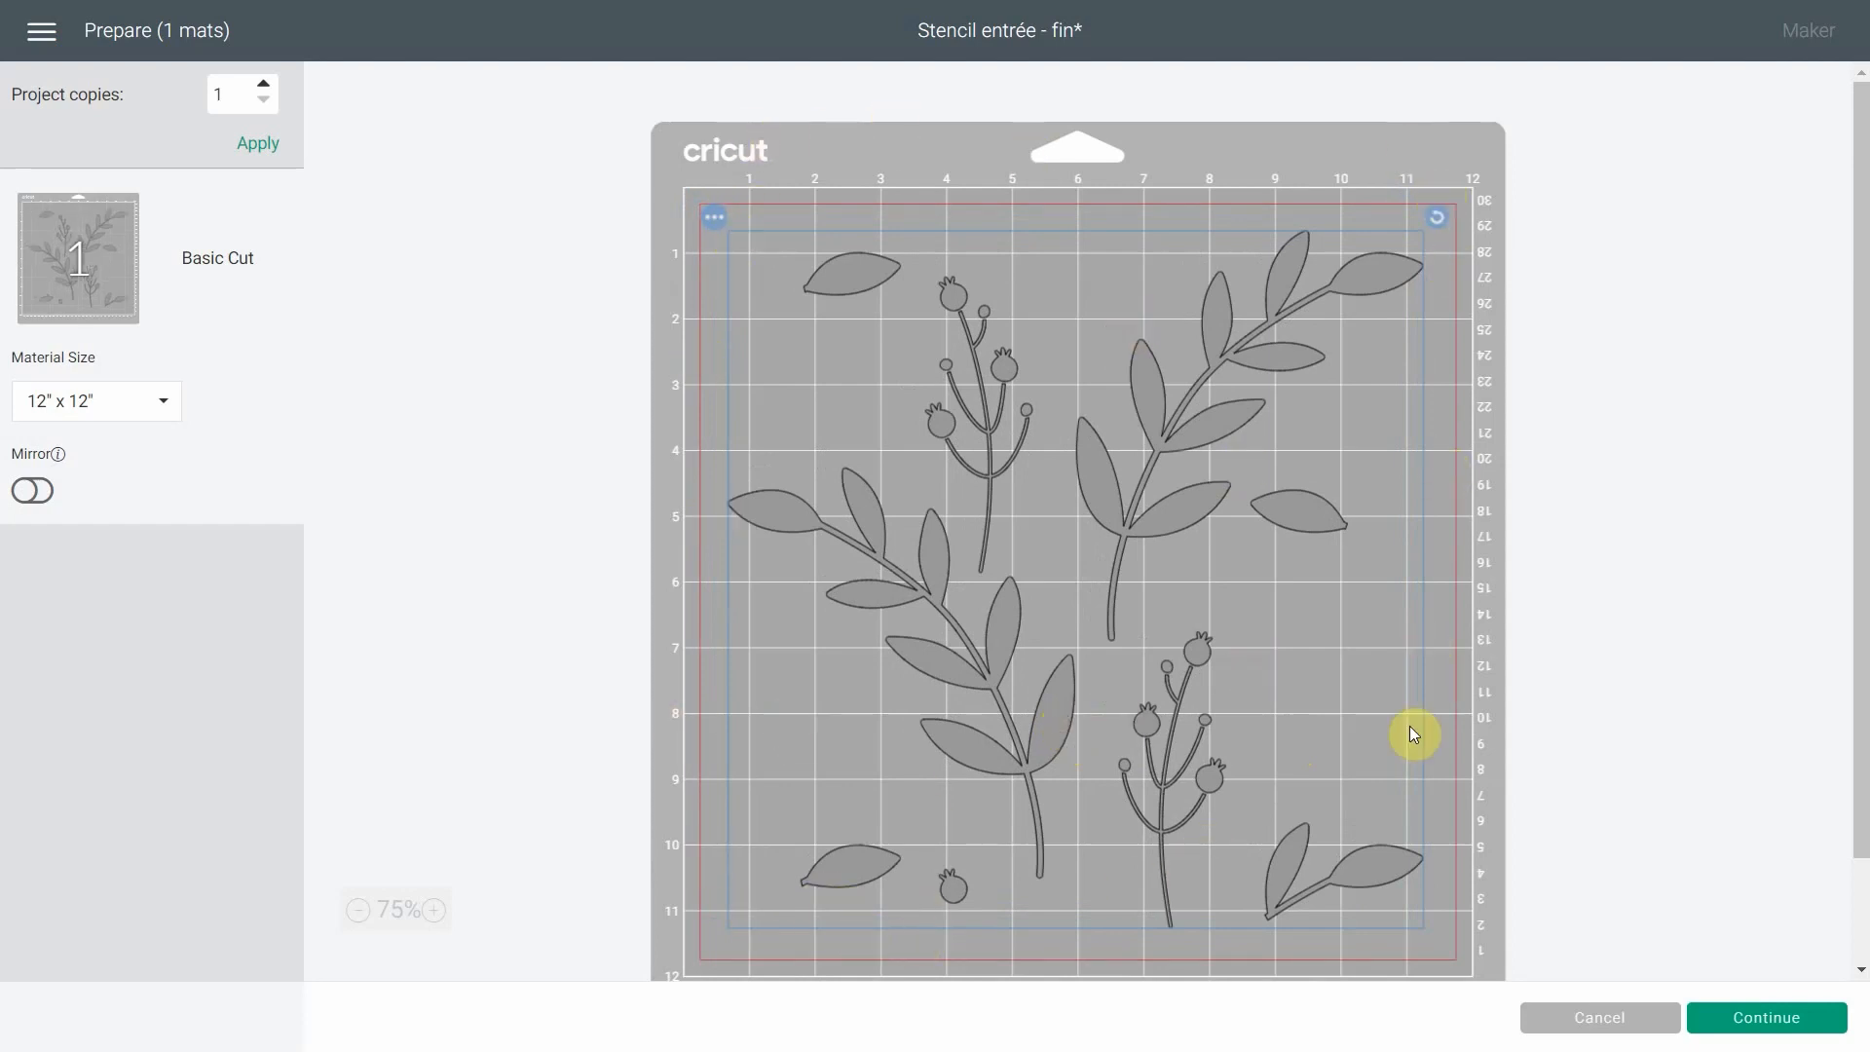
pyautogui.hotkey('ctrl', 's')
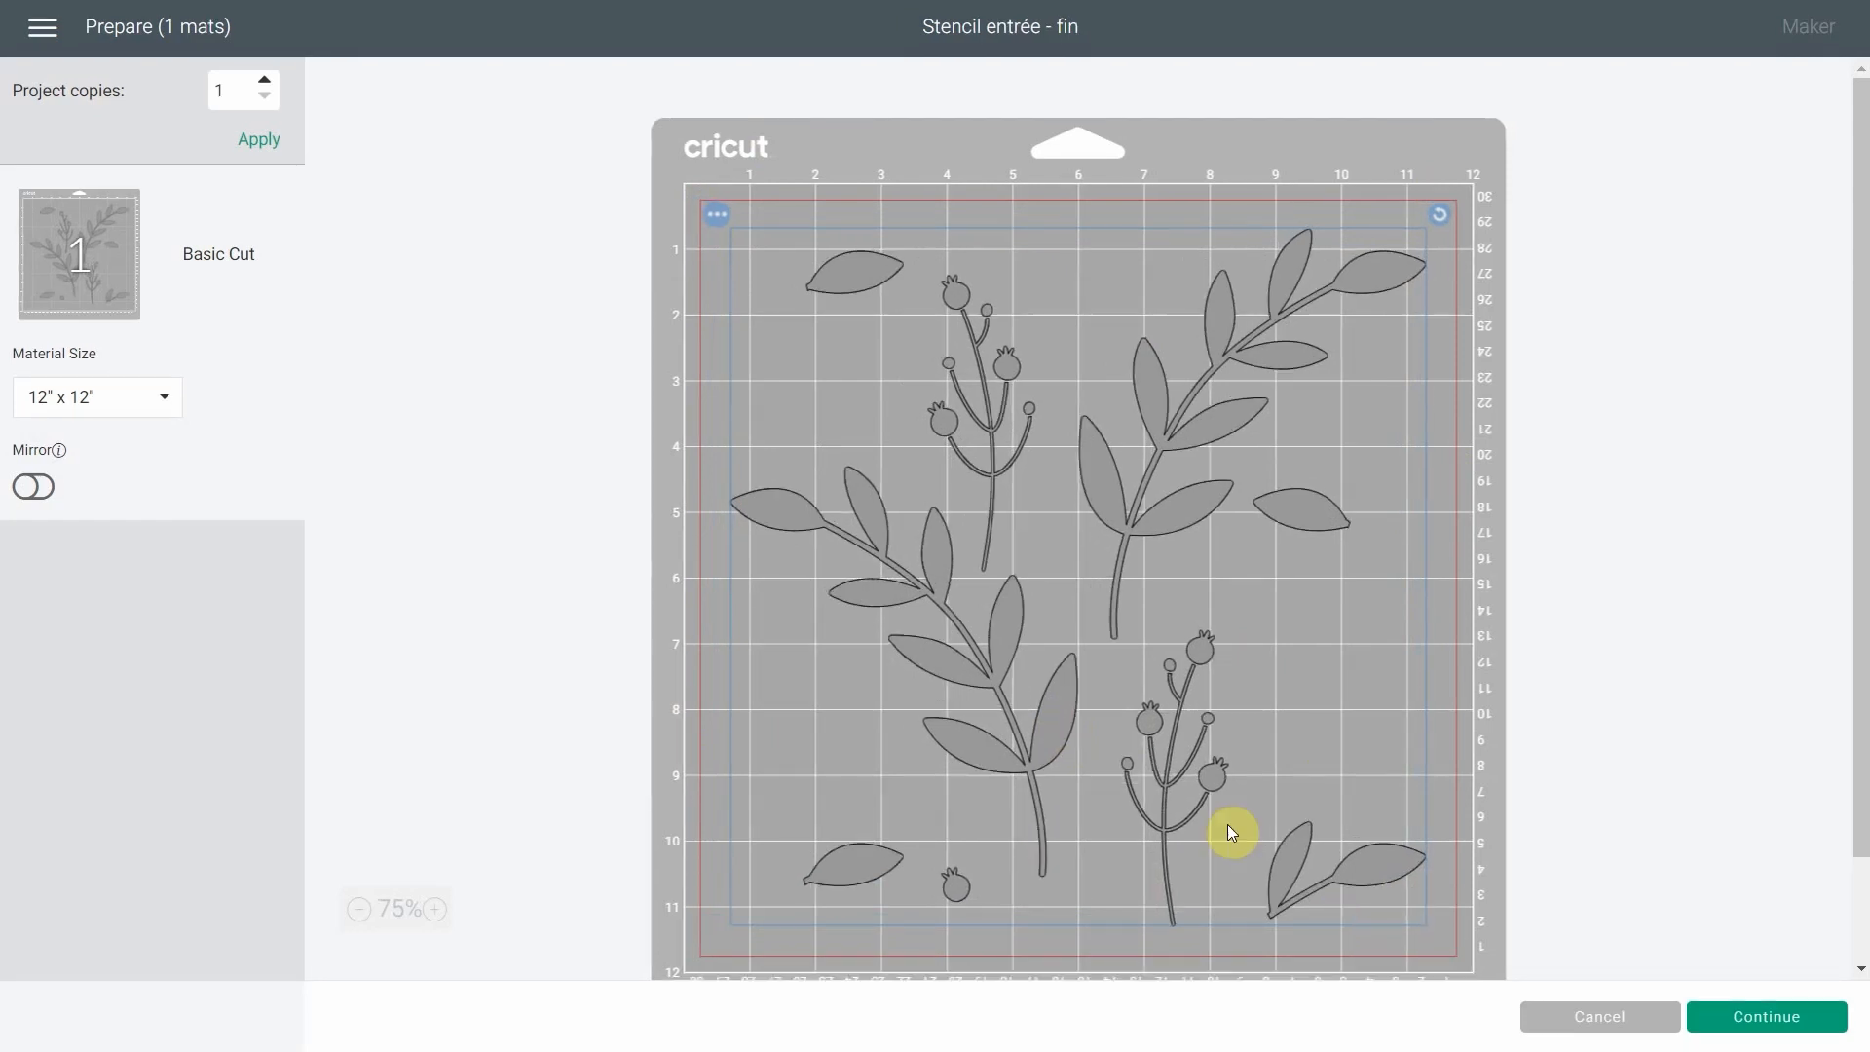
# - Continue to the cut setup, search all materials for "foil acetate" and set Foil Acetate as the base material
pyautogui.click(1732, 1016)
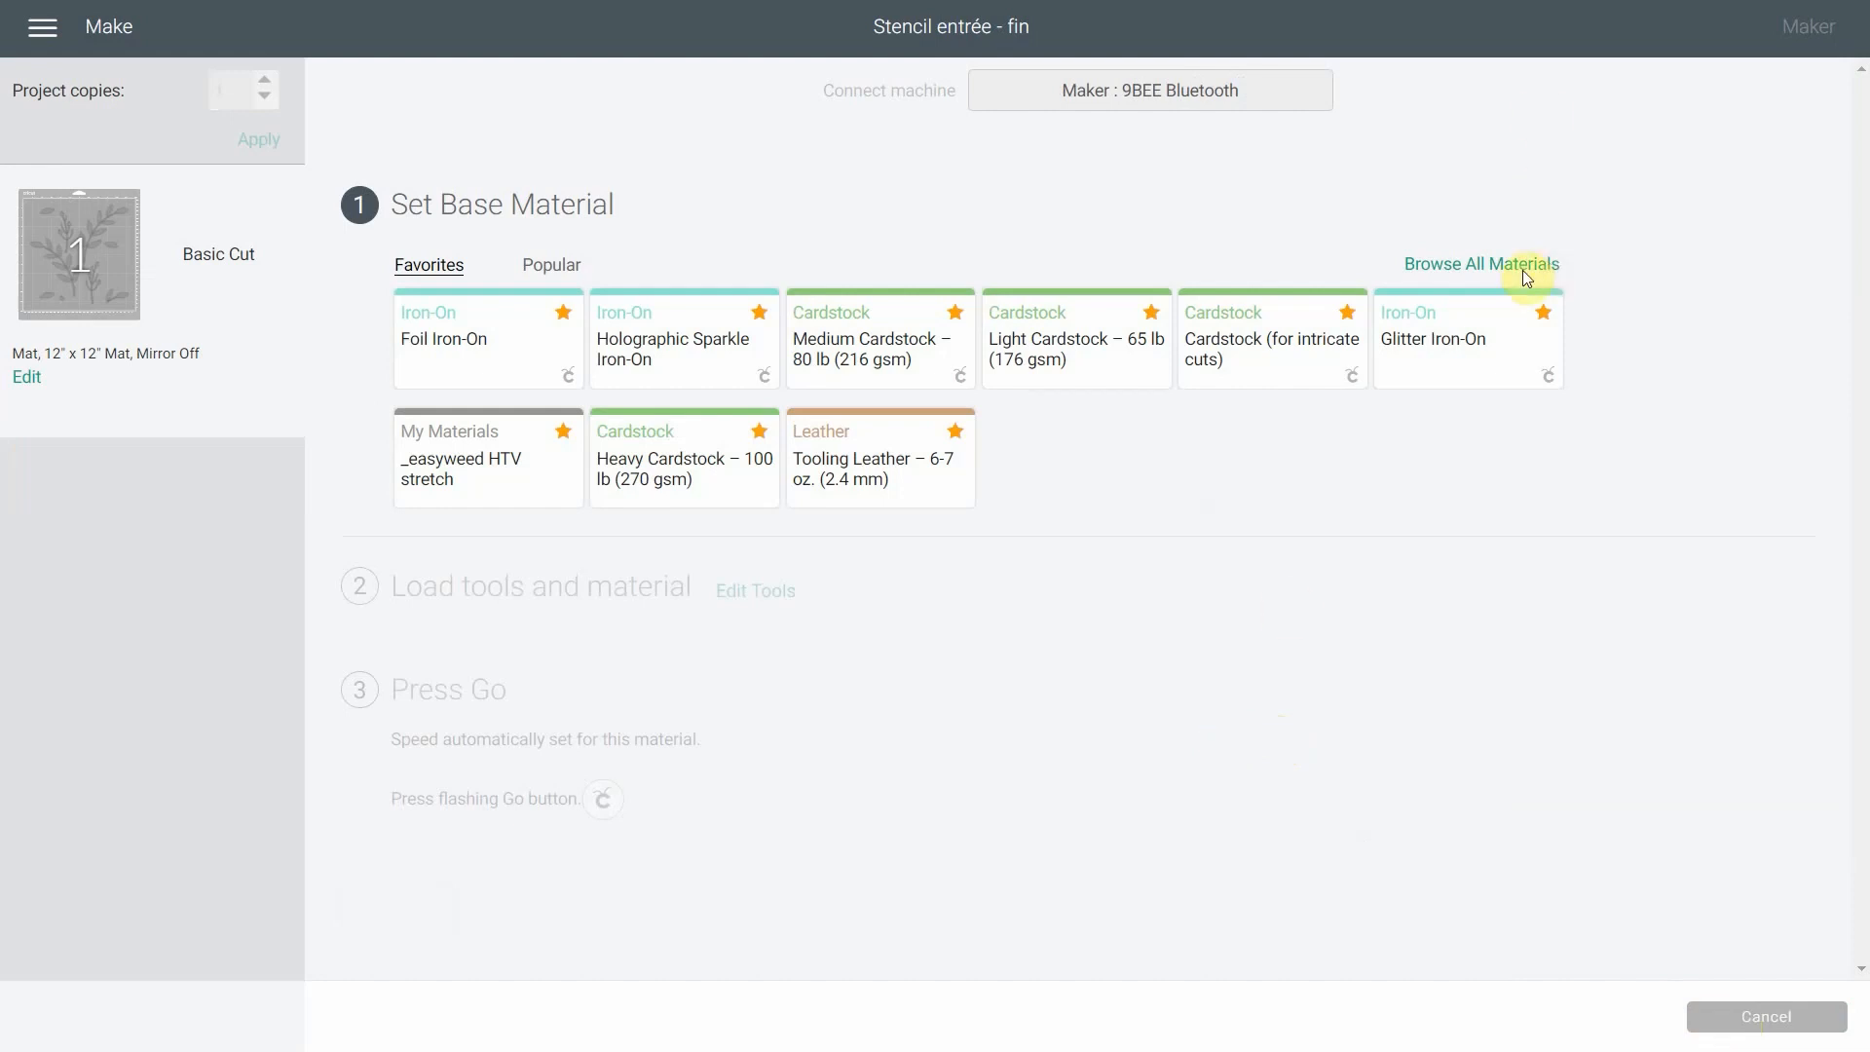
pyautogui.click(1488, 264)
pyautogui.click(1230, 154)
pyautogui.write('foi')
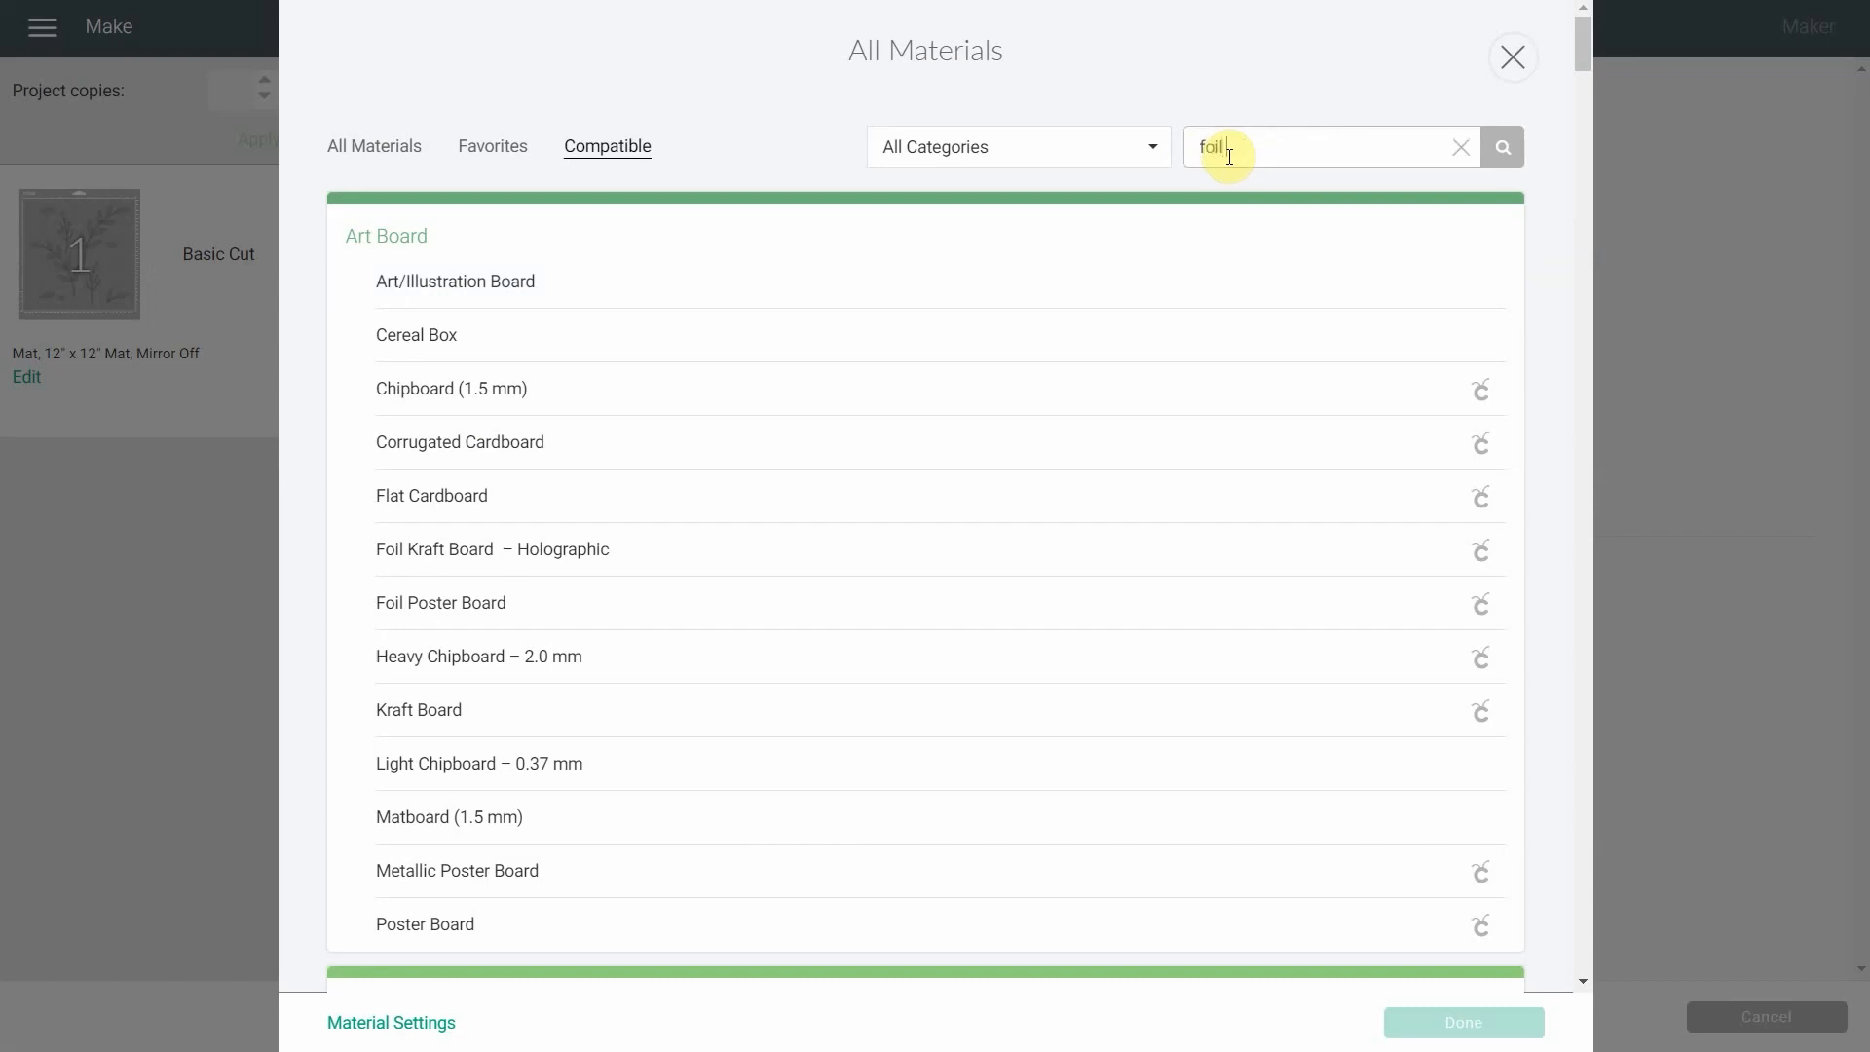
pyautogui.write('l acetate')
pyautogui.click(1500, 151)
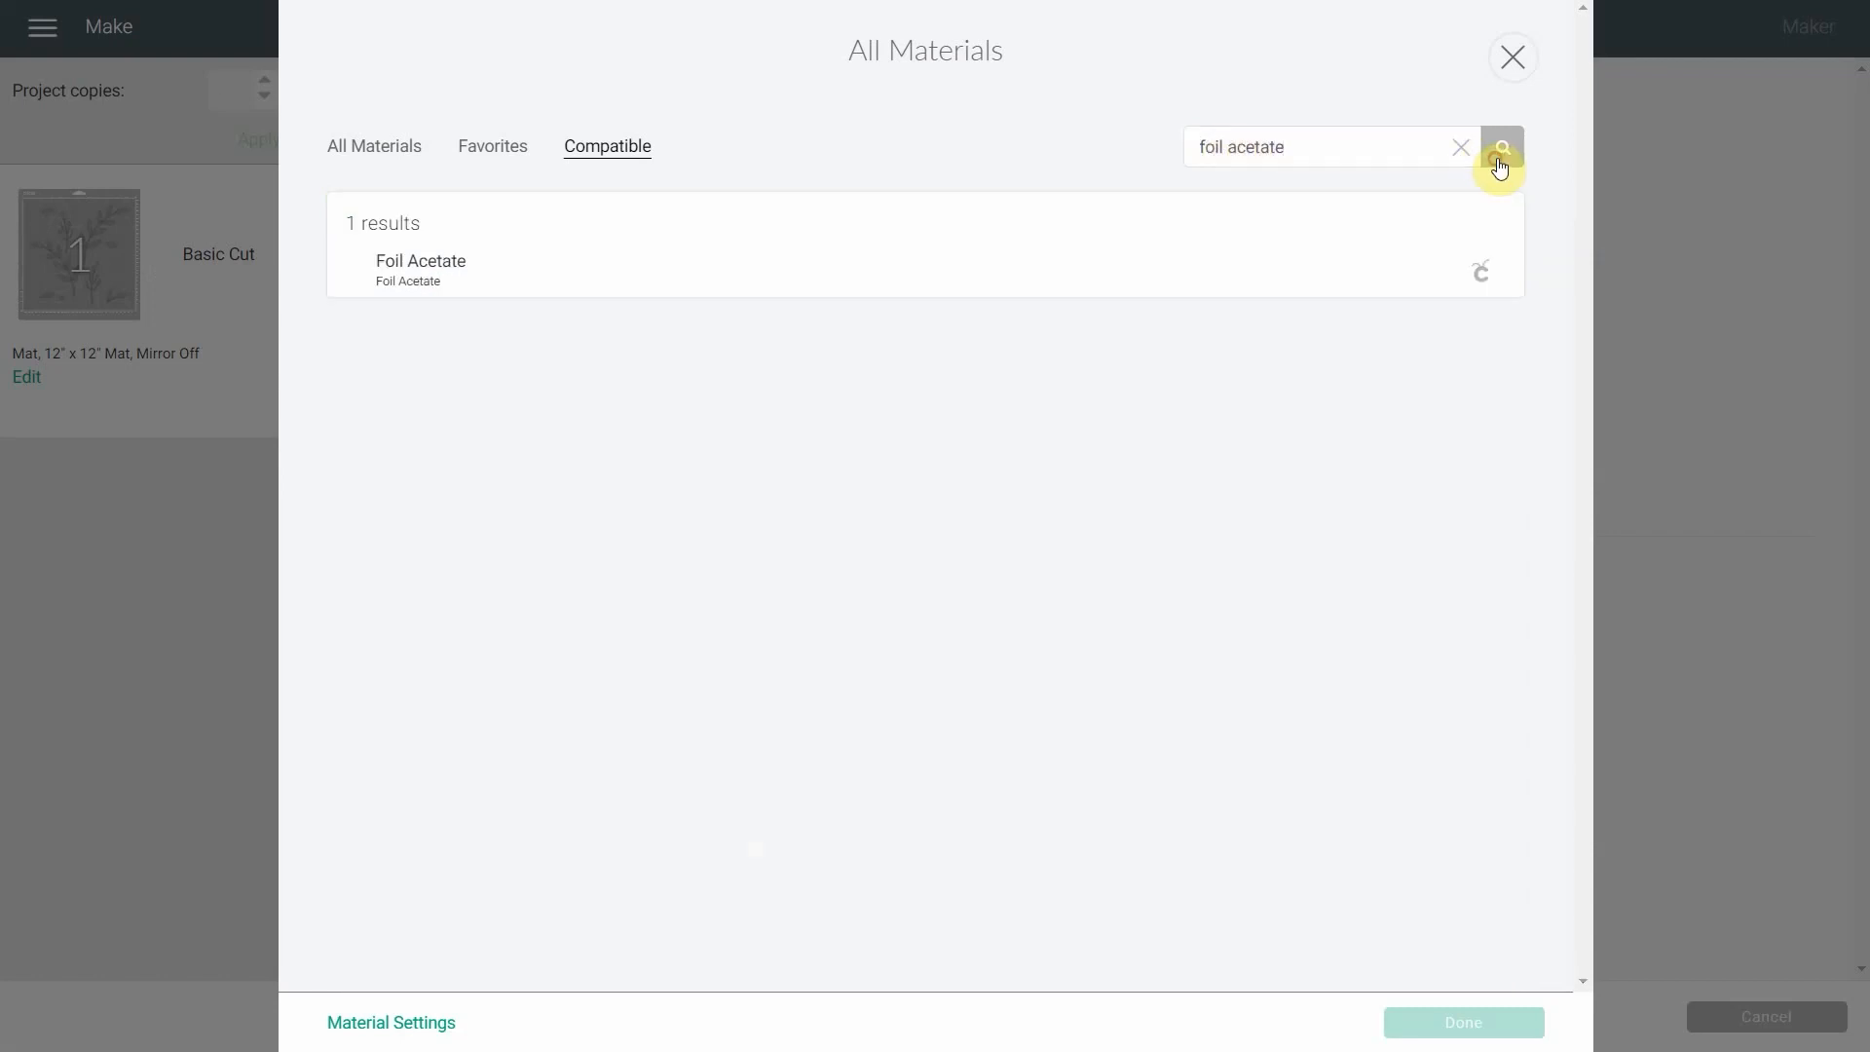
pyautogui.click(685, 263)
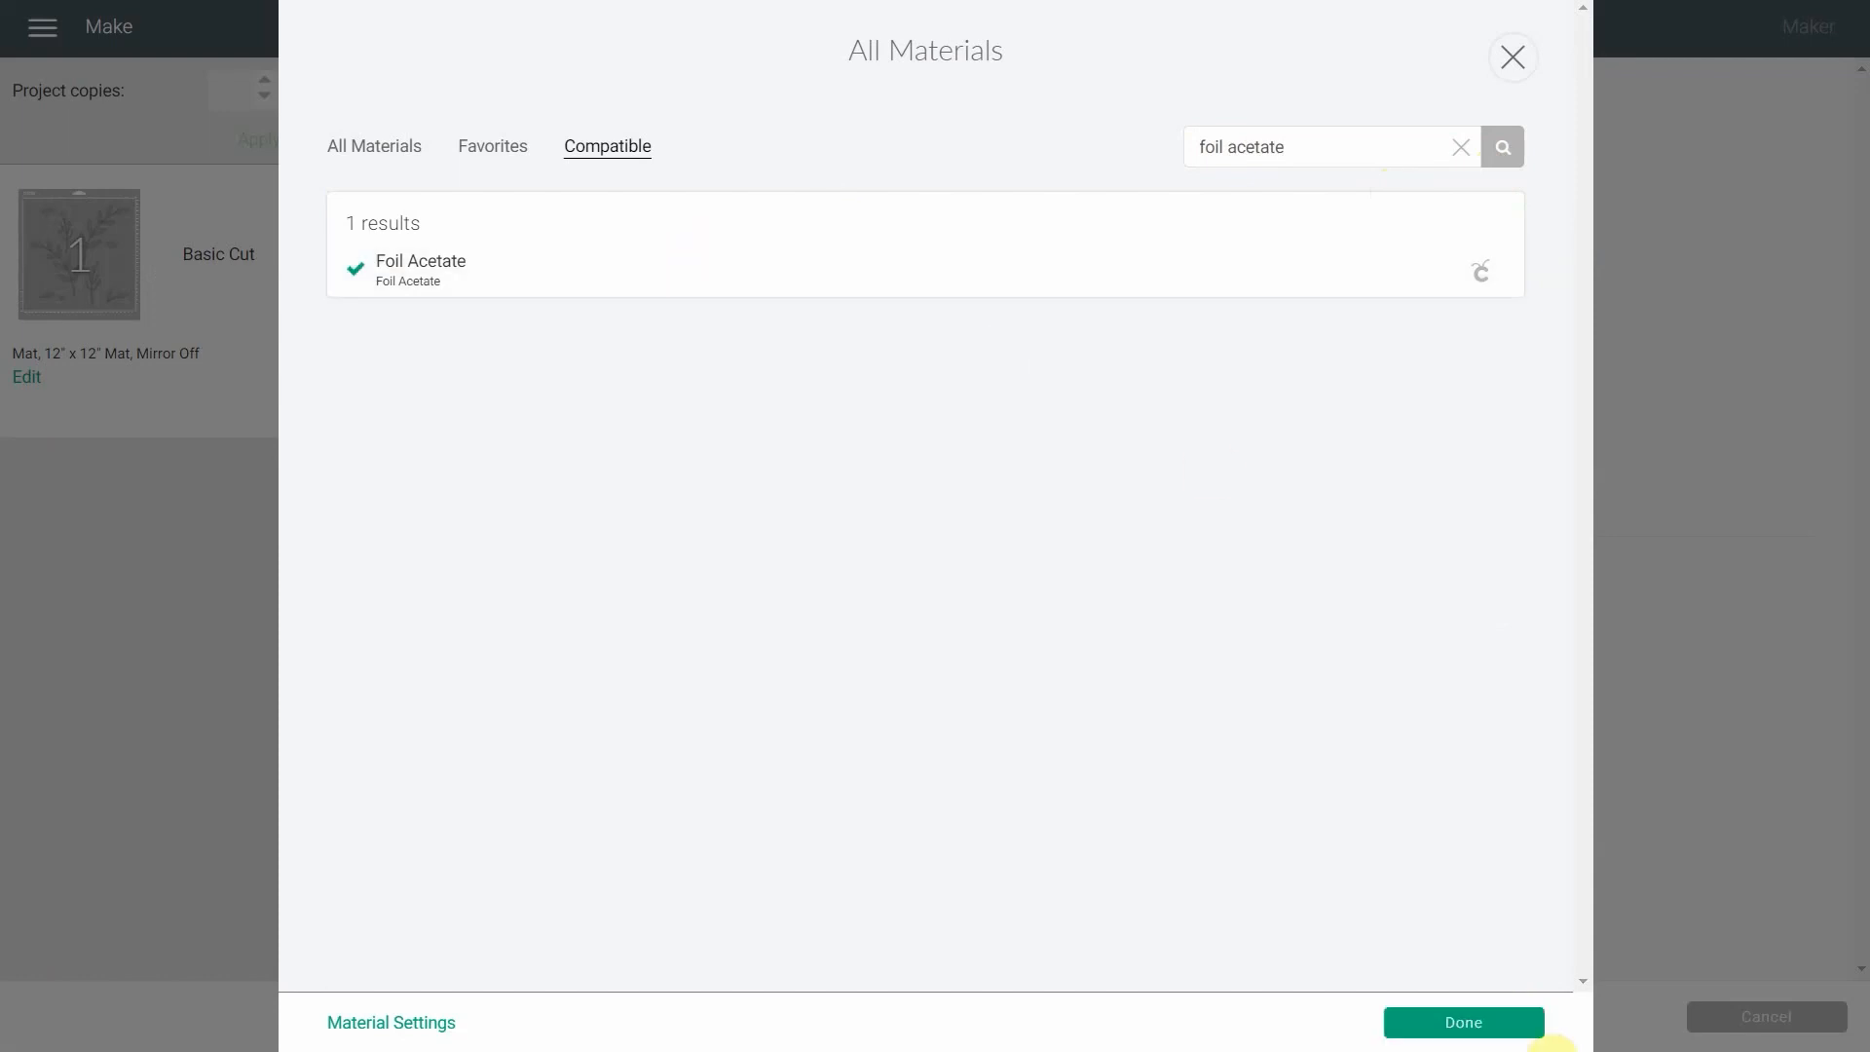
pyautogui.click(1484, 1030)
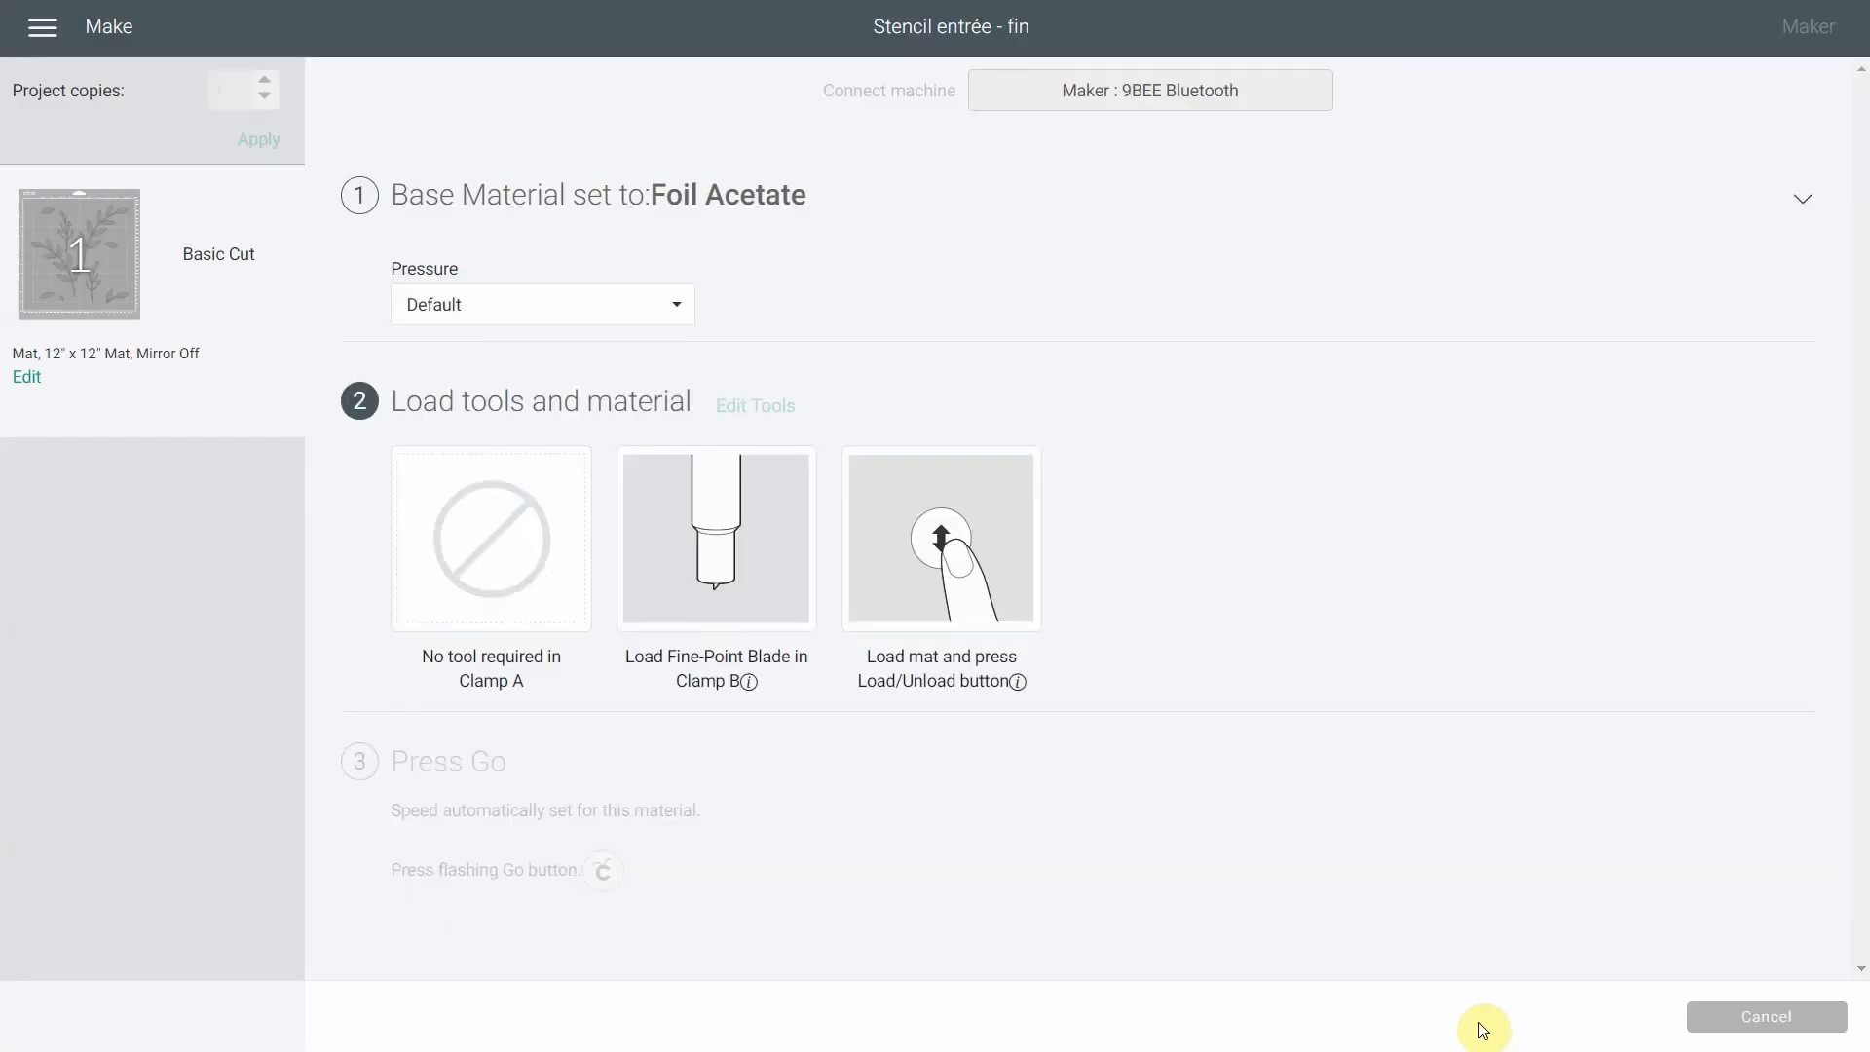